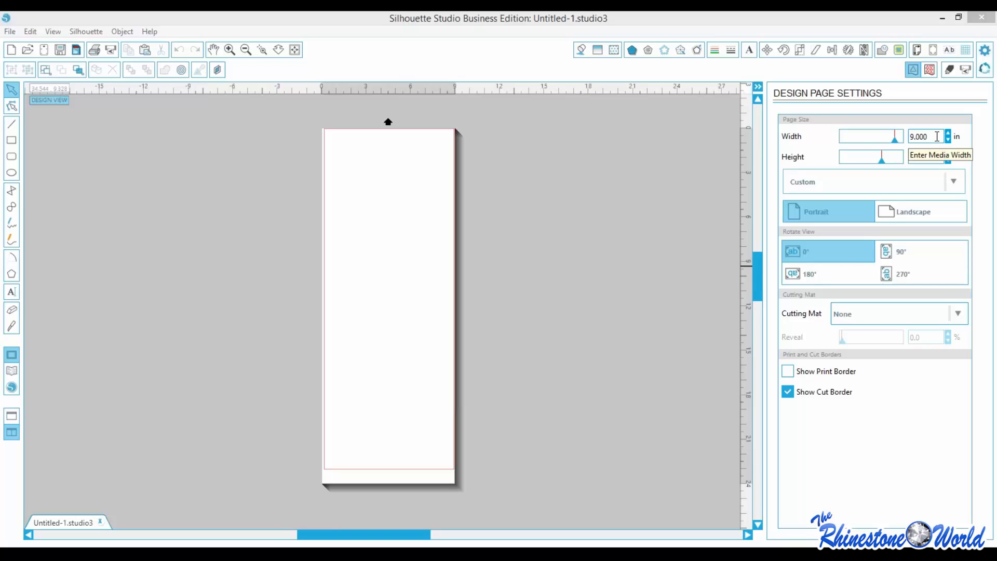
Set the design page size to 12 in wide by 12 in high
left_click(938, 136)
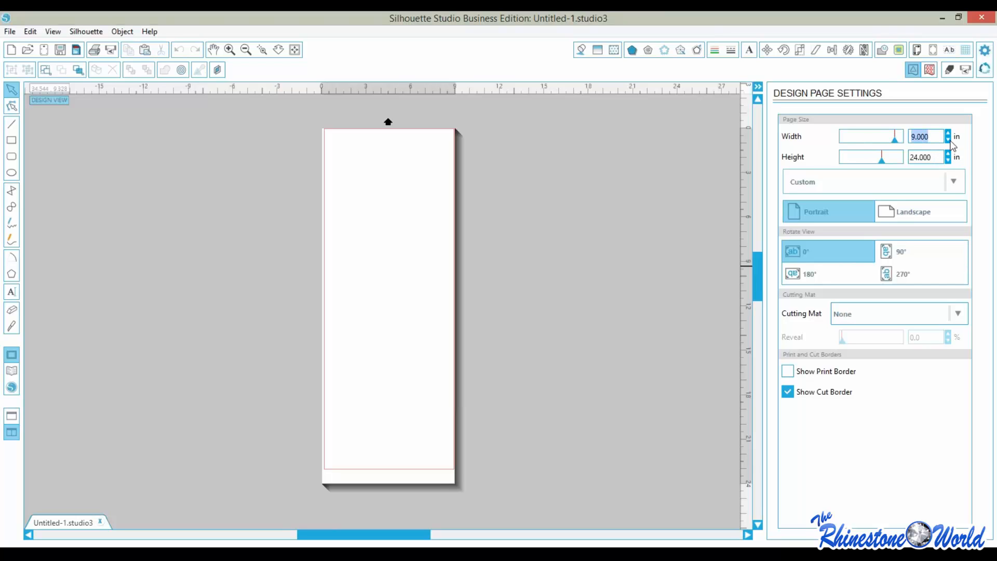
type("12")
key("Tab")
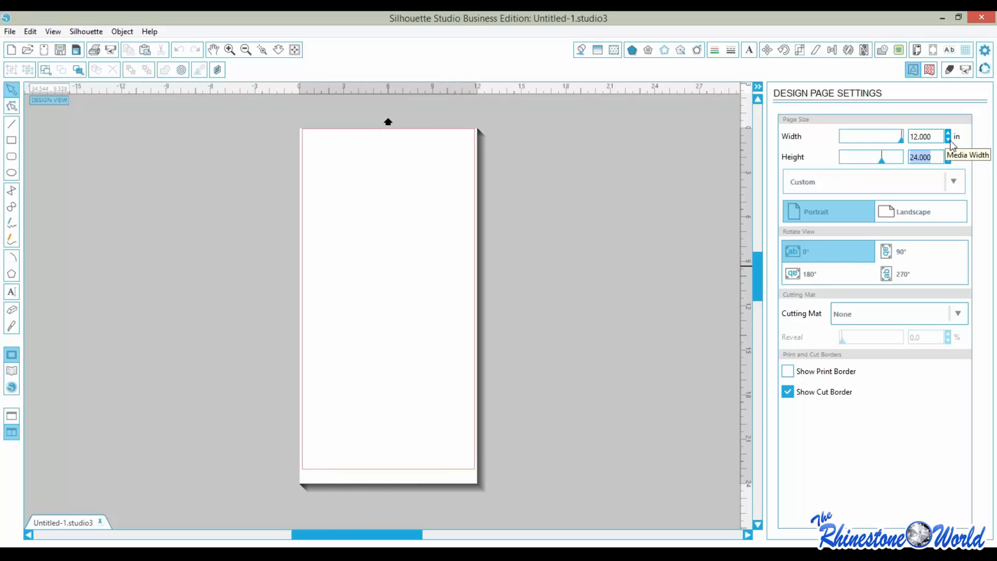
type("12")
key("Tab")
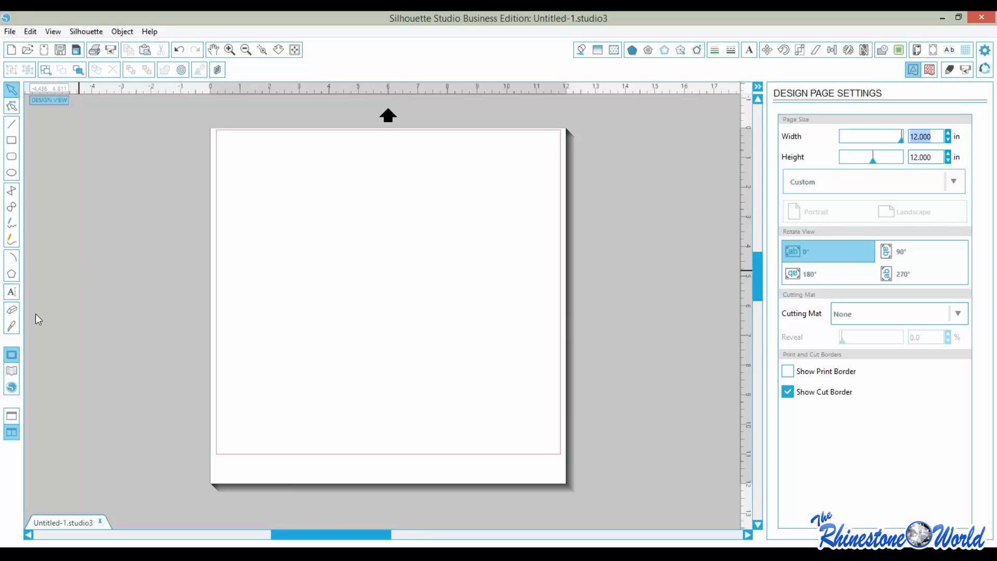
Start a text object in the upper part of the page and set its font to StateFace
left_click(17, 294)
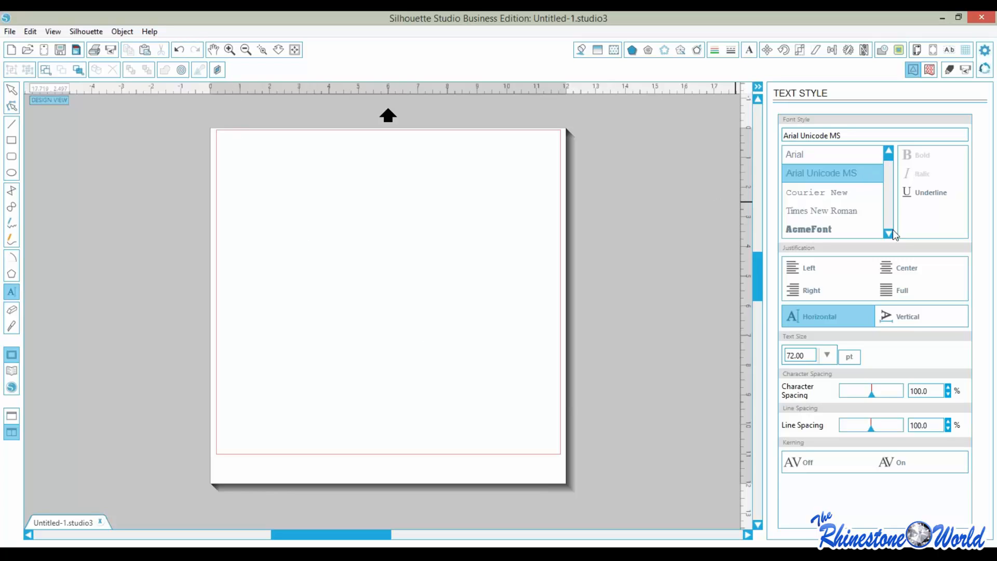
scroll(862, 189, "down", 3)
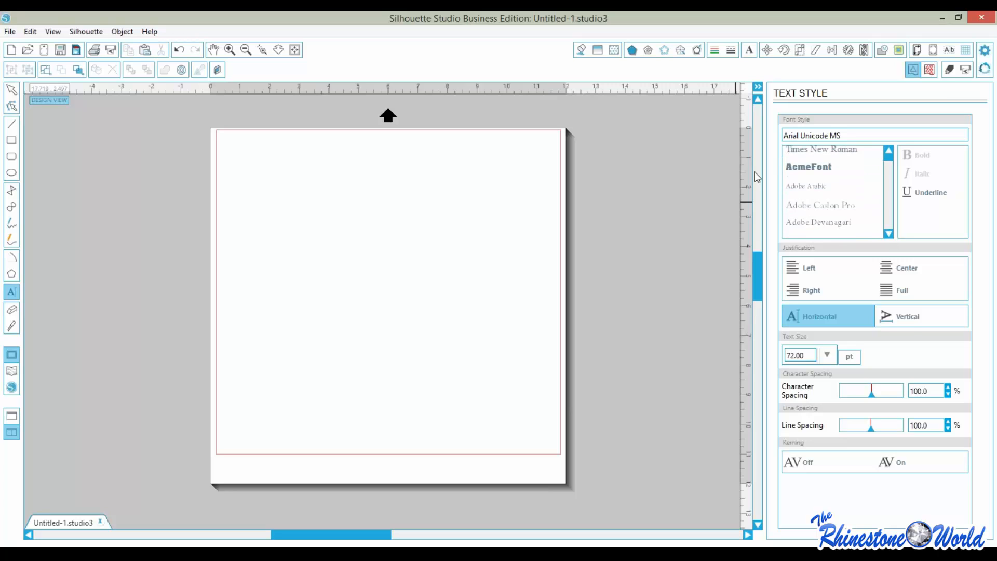
left_click(431, 238)
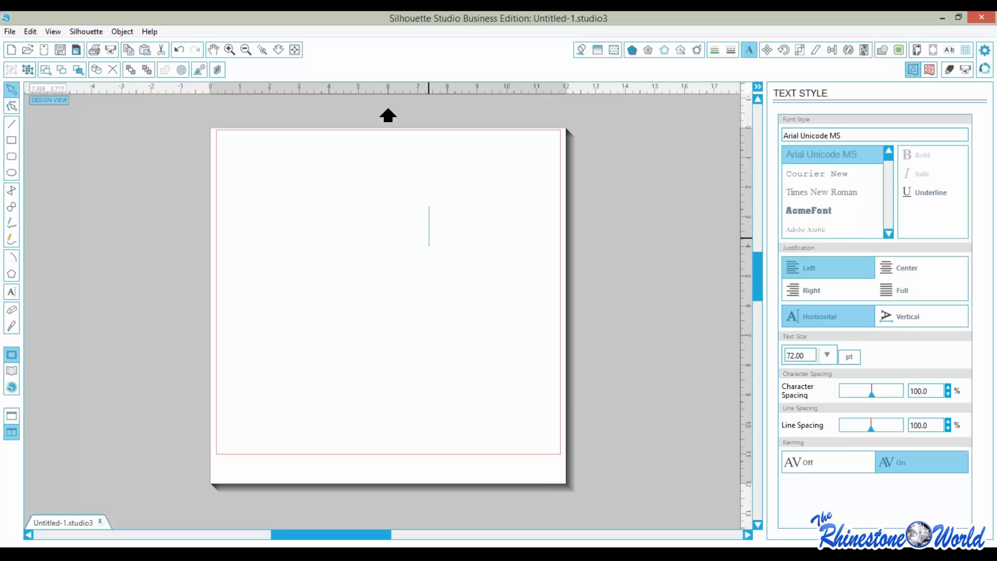
left_click_drag(889, 163, 886, 211)
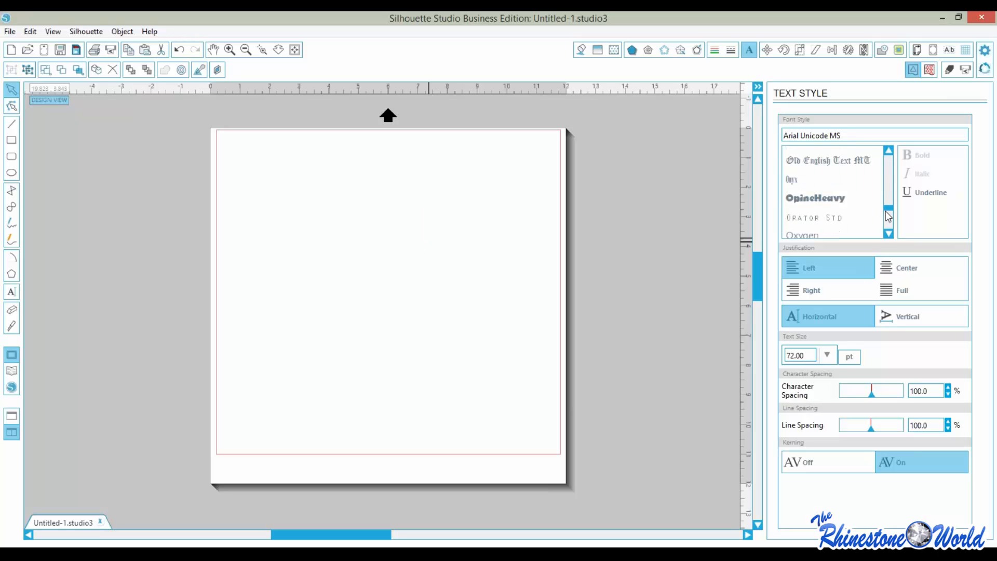
left_click(888, 234)
left_click(888, 234)
left_click(888, 234)
left_click(887, 234)
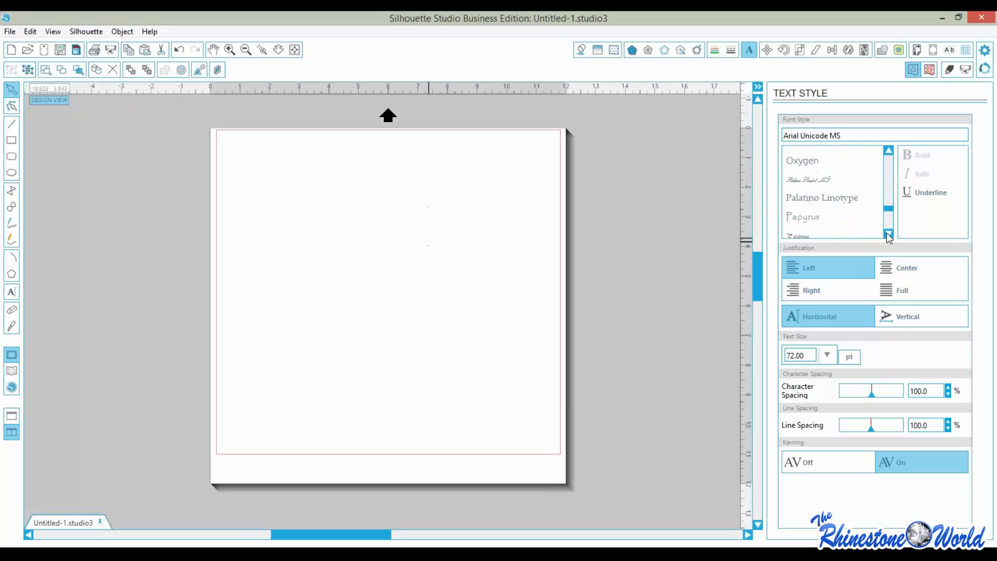
left_click(888, 234)
left_click(888, 234)
left_click(888, 234)
left_click(888, 234)
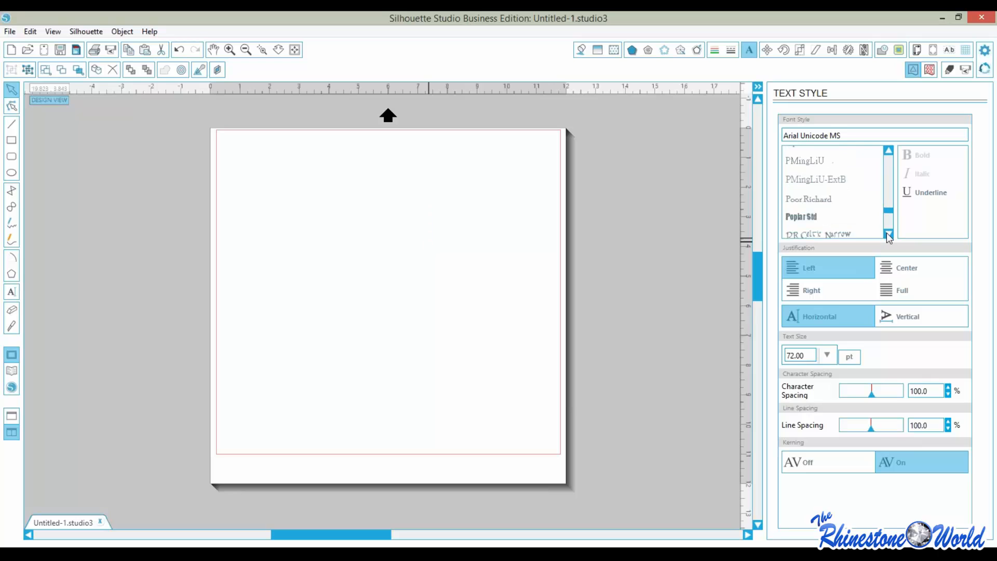
left_click(886, 234)
left_click(887, 233)
left_click(887, 233)
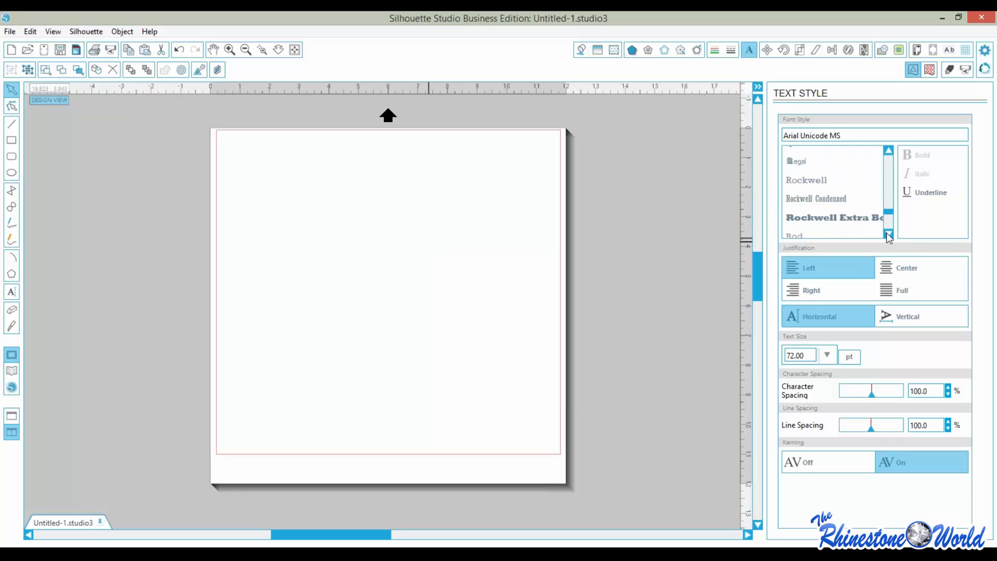
left_click(887, 233)
left_click(887, 234)
left_click(887, 233)
left_click(886, 234)
left_click(887, 233)
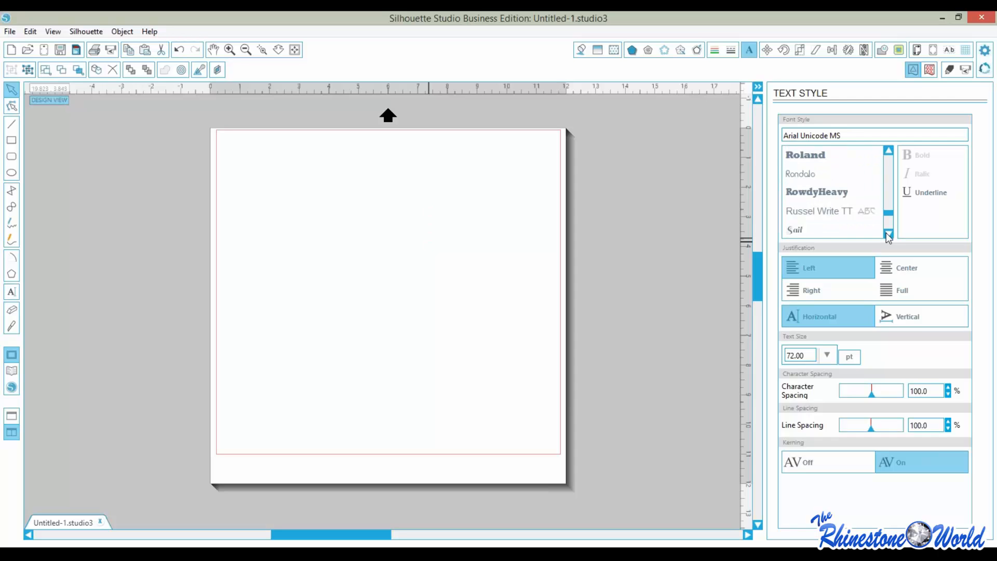
left_click(888, 234)
left_click(887, 233)
left_click(888, 233)
left_click(888, 233)
left_click(888, 233)
left_click(888, 233)
left_click(887, 234)
left_click(888, 233)
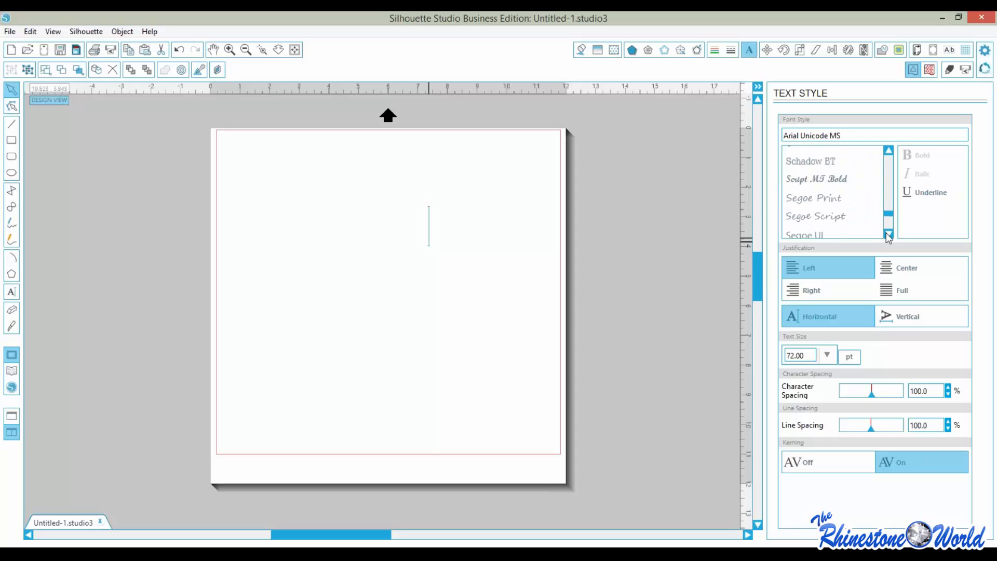
left_click(888, 233)
left_click(887, 234)
left_click(888, 234)
left_click(888, 233)
left_click(888, 234)
left_click(887, 234)
left_click(888, 234)
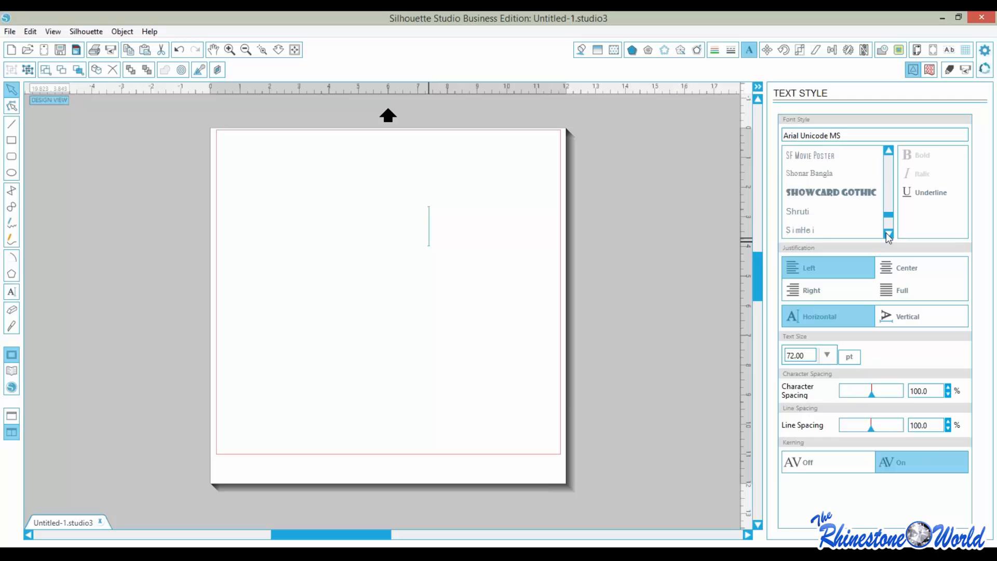
left_click(887, 233)
left_click(887, 233)
left_click(887, 233)
left_click(887, 233)
left_click(886, 233)
left_click(887, 234)
left_click(887, 234)
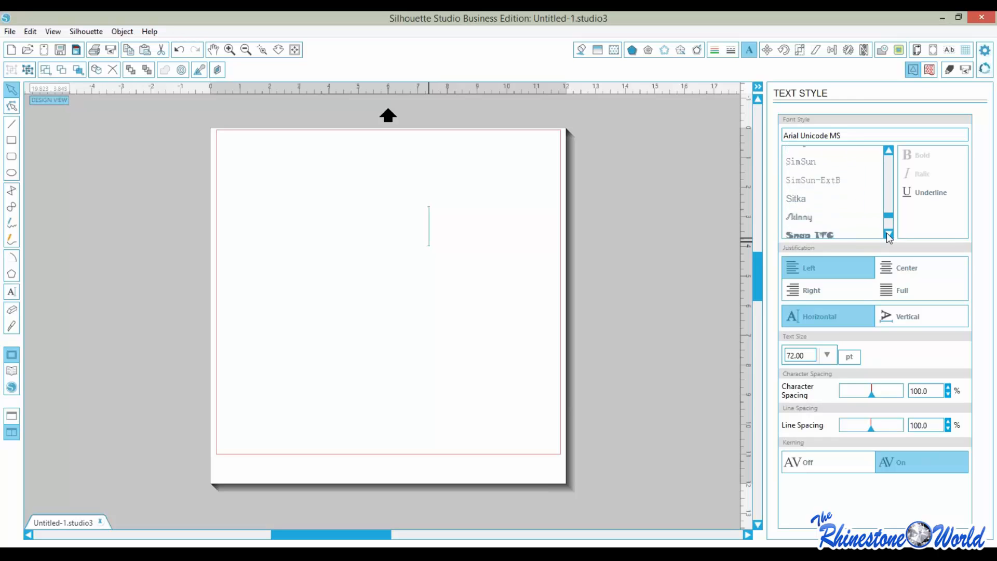
left_click(888, 233)
left_click(888, 234)
left_click(888, 234)
left_click(888, 233)
left_click(888, 233)
left_click(888, 234)
left_click(887, 233)
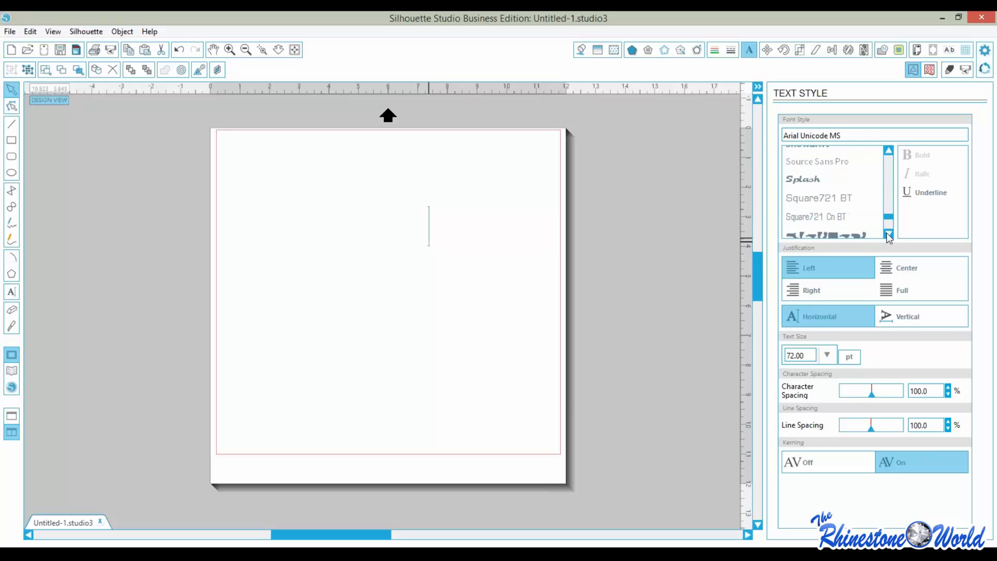
left_click(888, 233)
left_click(888, 233)
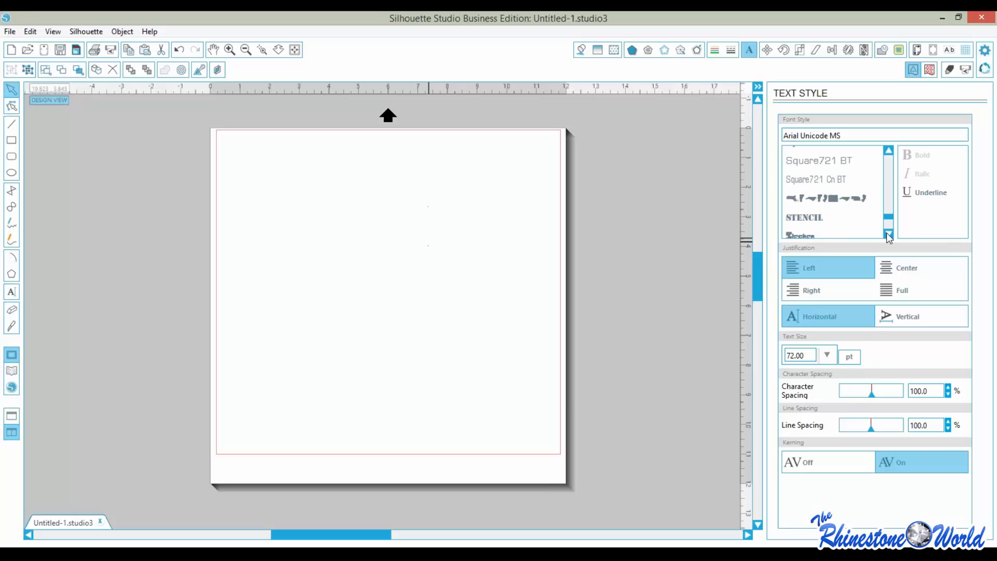
left_click(812, 202)
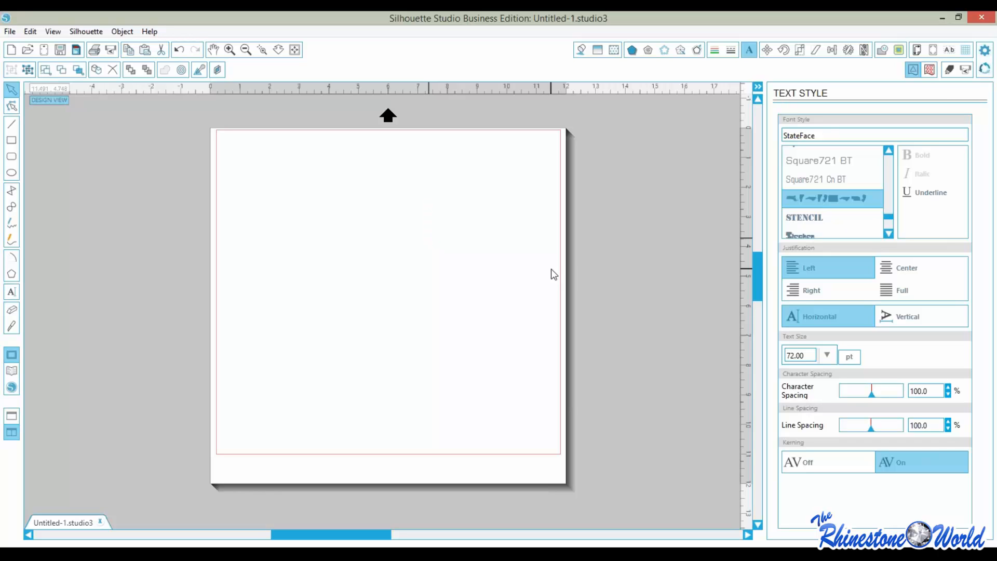
Enter the letter h to create the Nevada shape and fill it with blue
type("h")
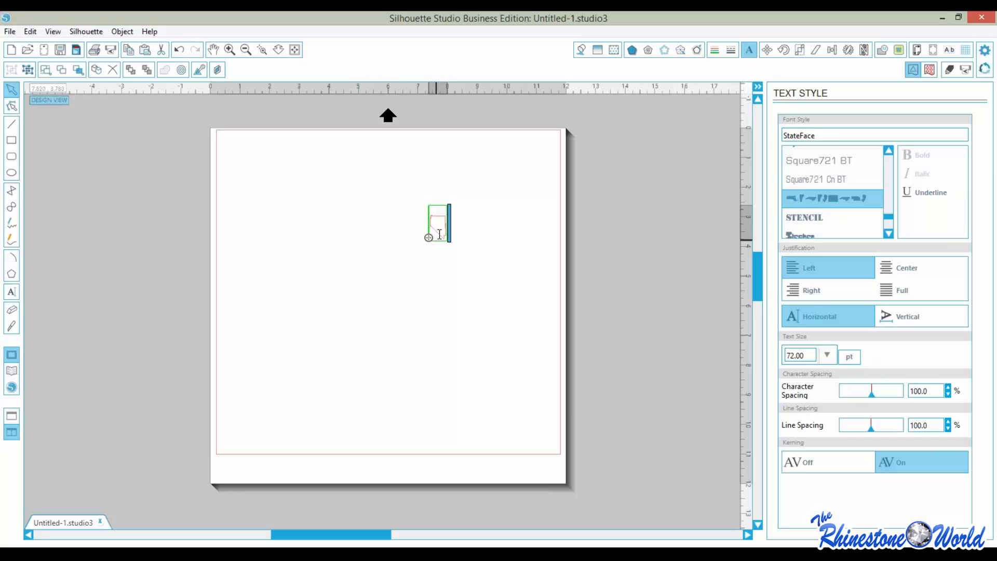
key("Escape")
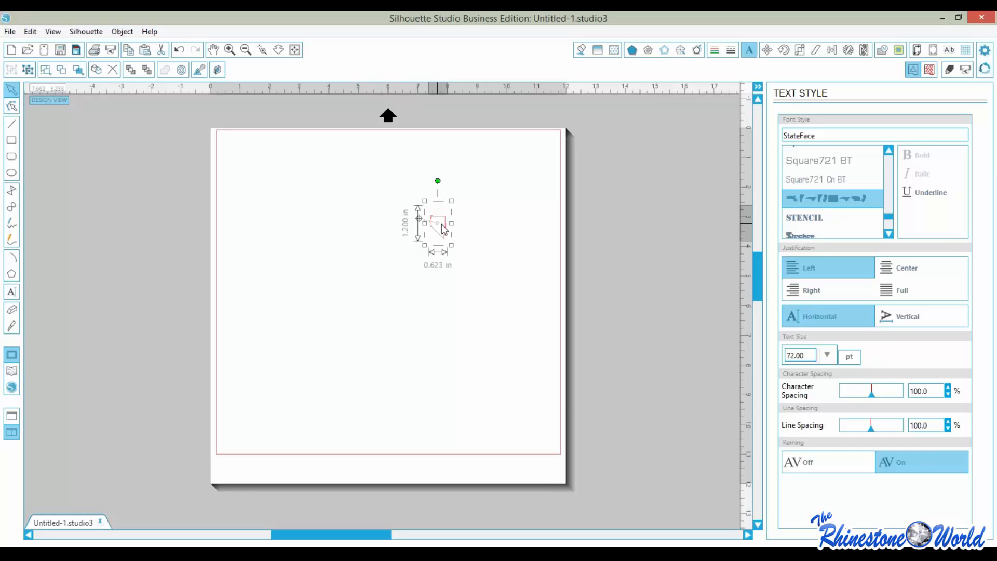
left_click(581, 50)
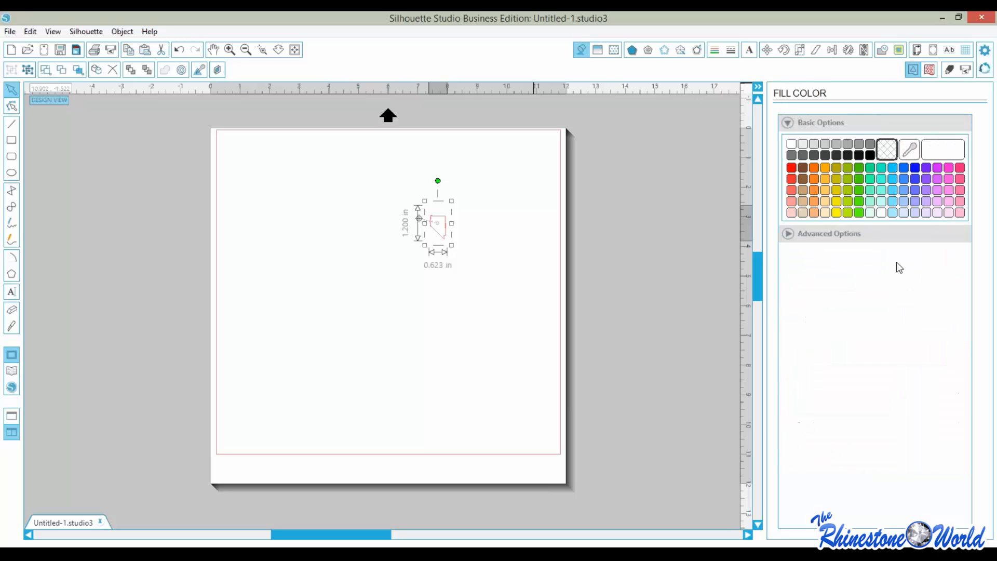
left_click(915, 169)
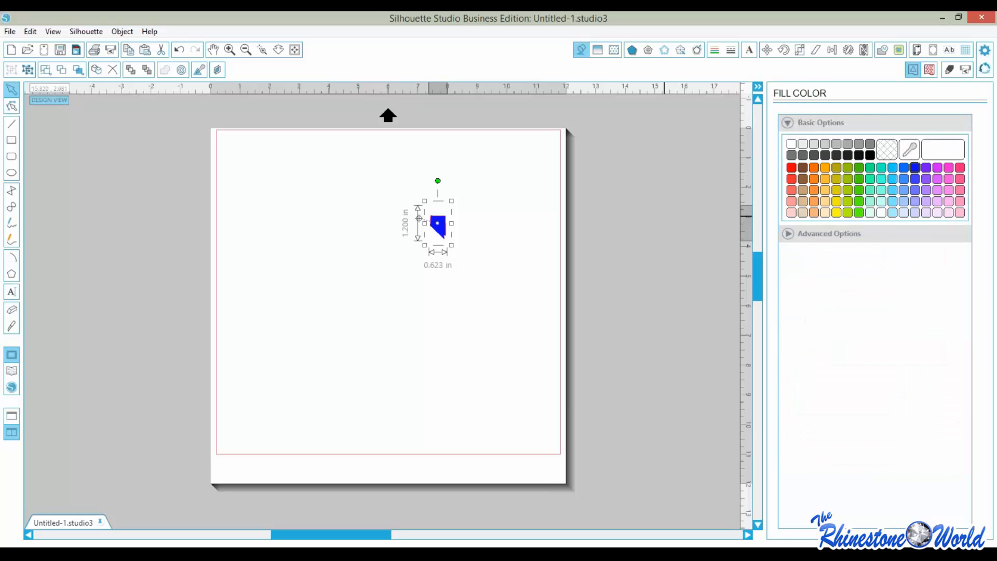
Enlarge the Nevada shape to about 3.65 in by 7.03 in and place it in the left half of the page
left_click_drag(424, 201, 351, 147)
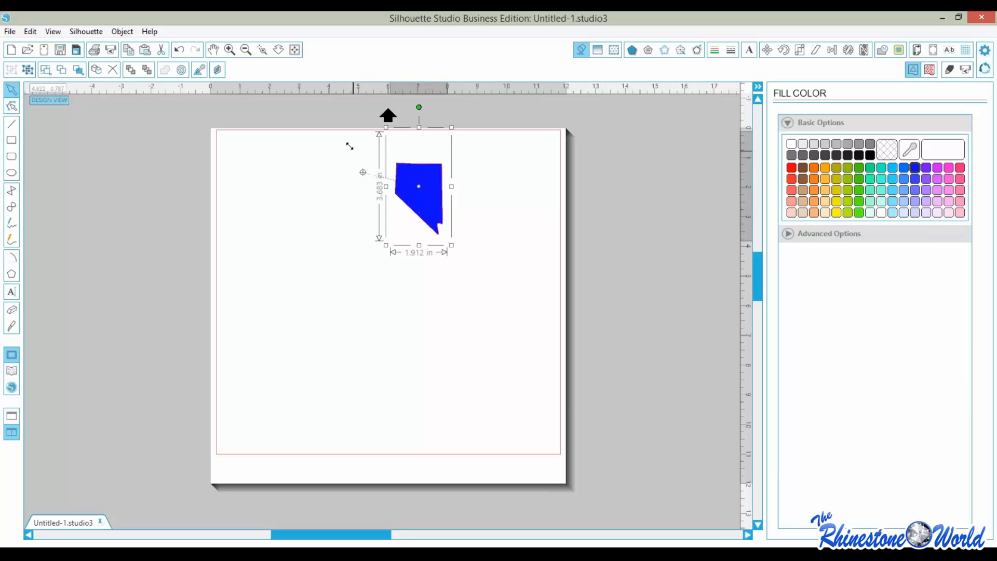
left_click_drag(416, 256, 377, 338)
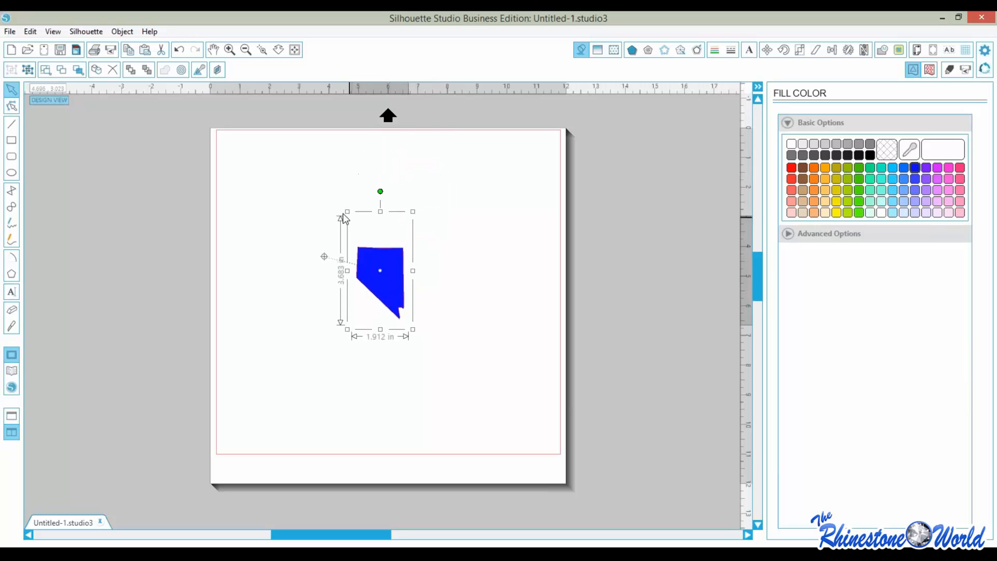
left_click_drag(348, 211, 263, 151)
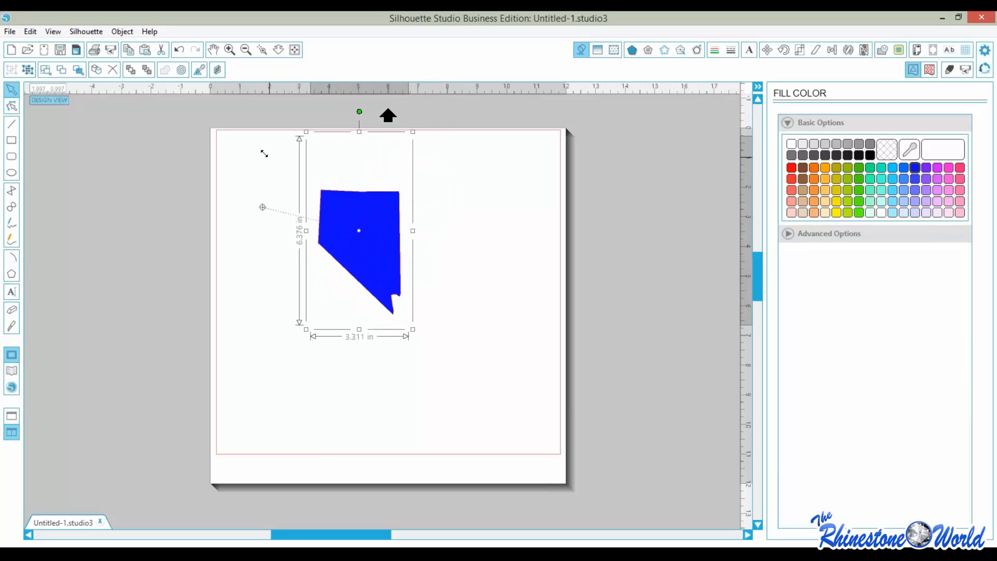
left_click_drag(412, 330, 424, 350)
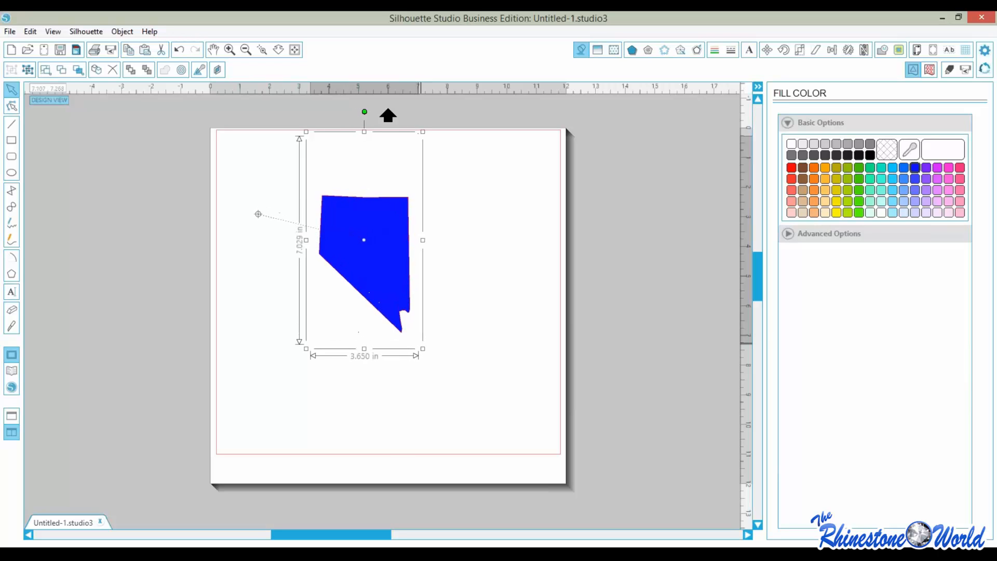
left_click_drag(374, 309, 318, 318)
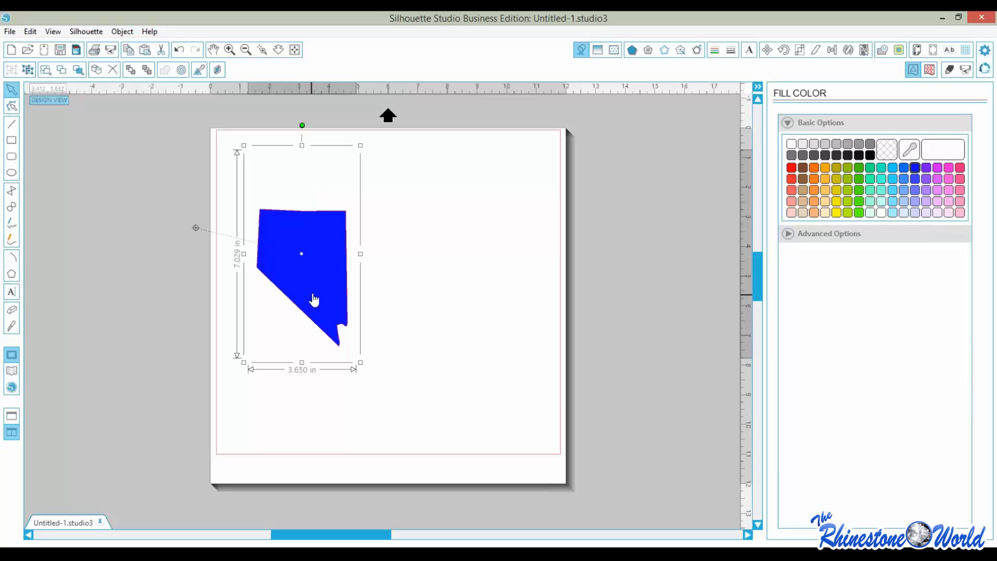
Move the Nevada shape up into the upper-left corner of the page
left_click(420, 307)
double_click(338, 291)
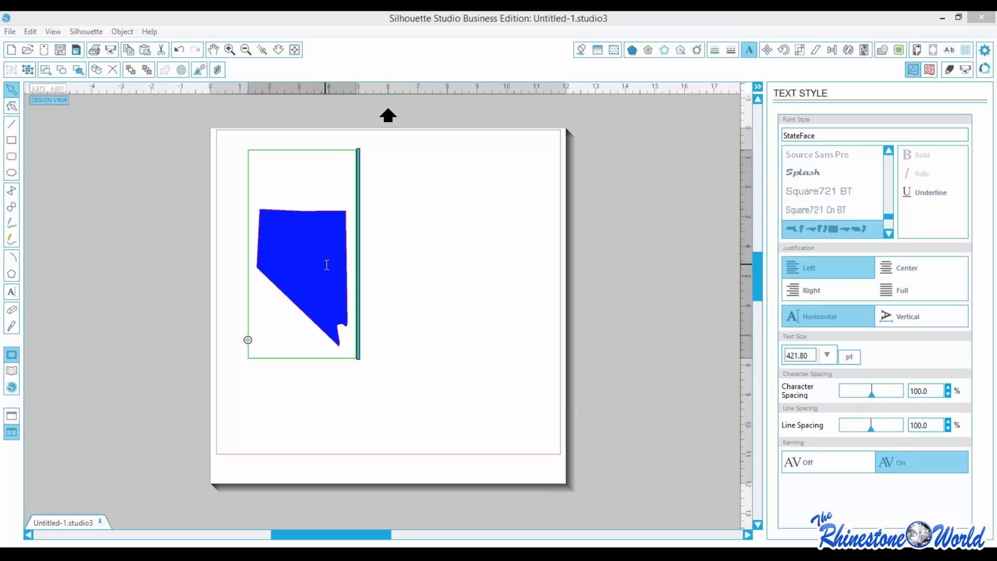
left_click(334, 234)
left_click_drag(334, 233, 306, 180)
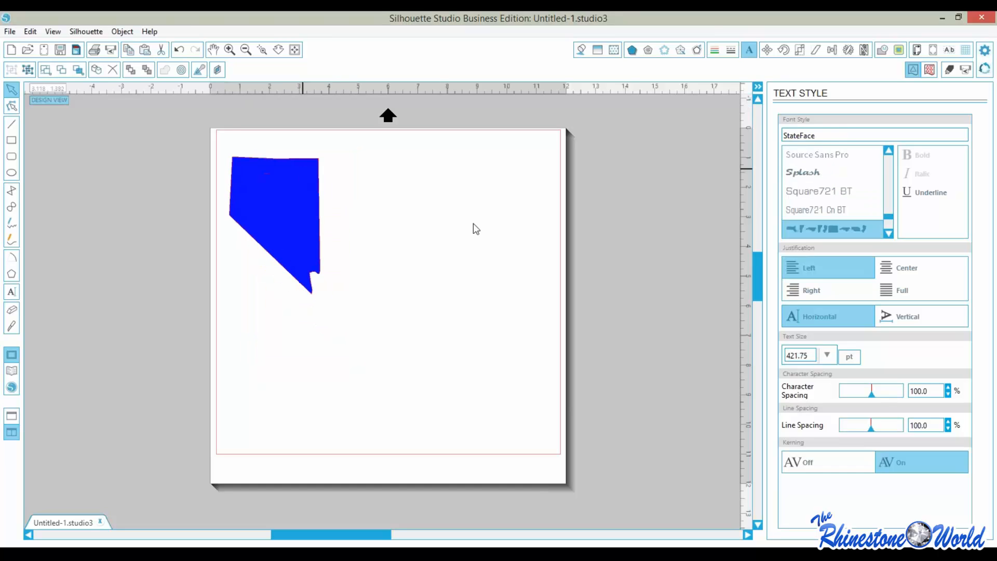
Try the letters T, Q, W, A, r and e one at a time after the Nevada shape, deleting each one again
double_click(326, 234)
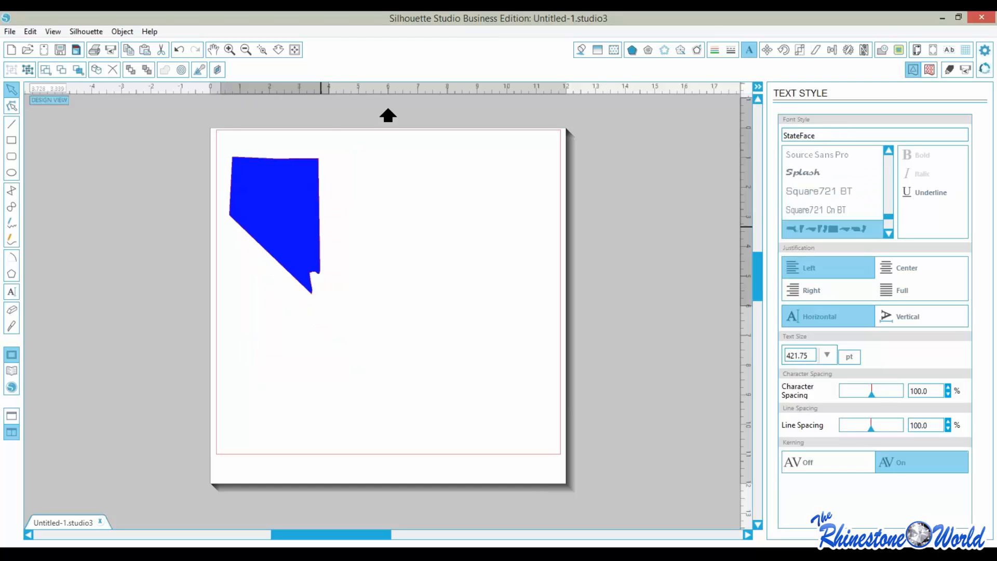
type("t")
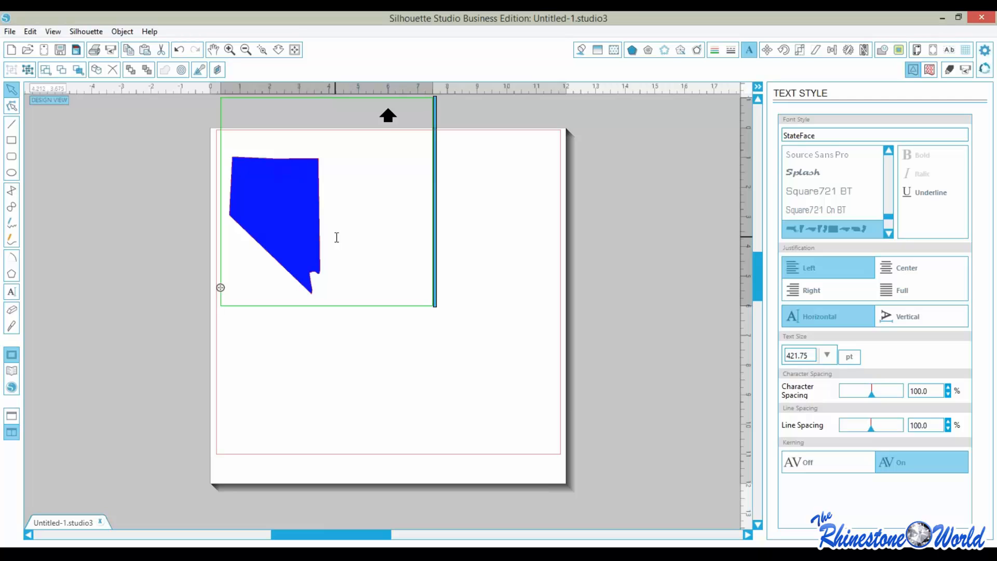
key("BackSpace")
type("T")
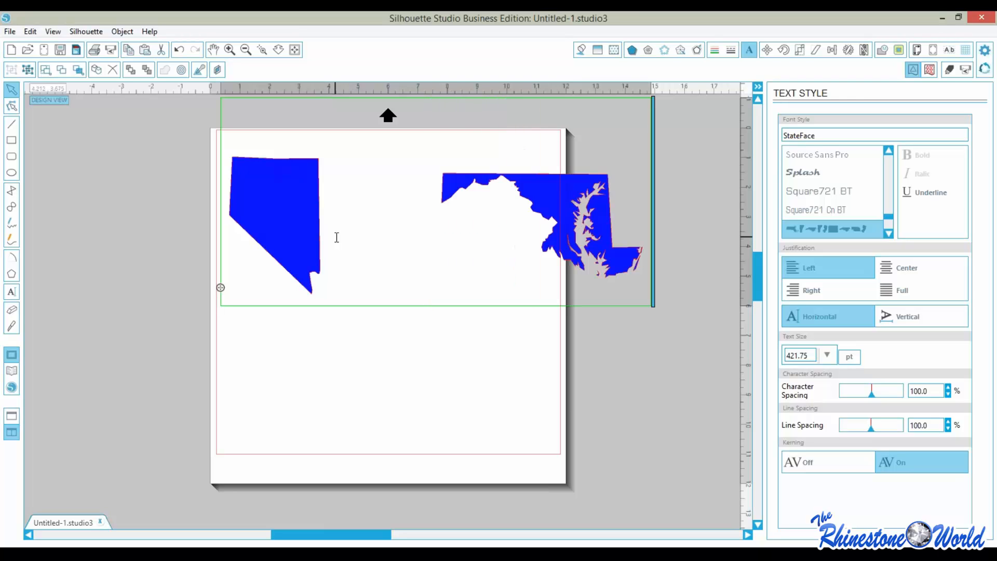
key("BackSpace")
type("Q")
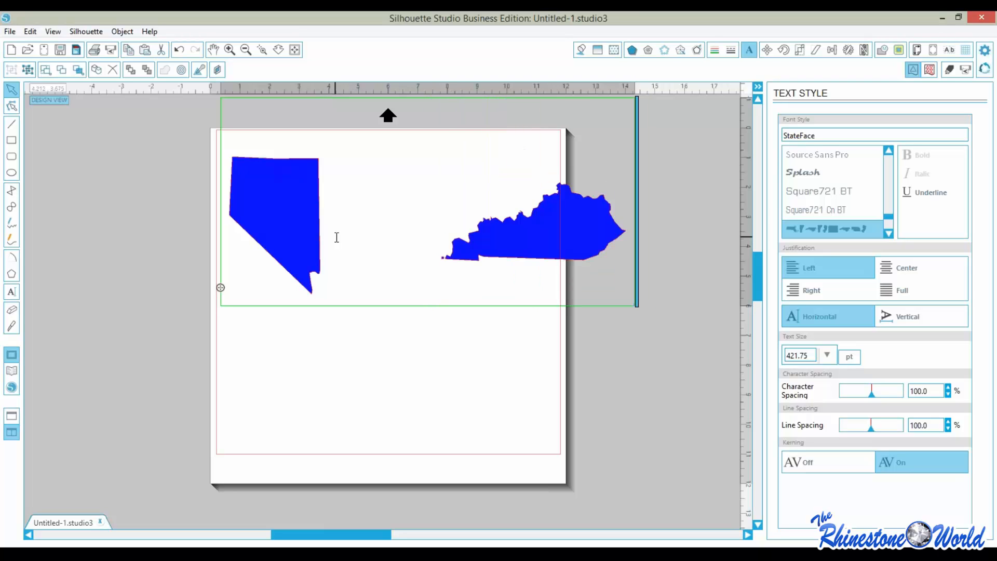
key("BackSpace")
type("W")
key("BackSpace")
type("A")
key("BackSpace")
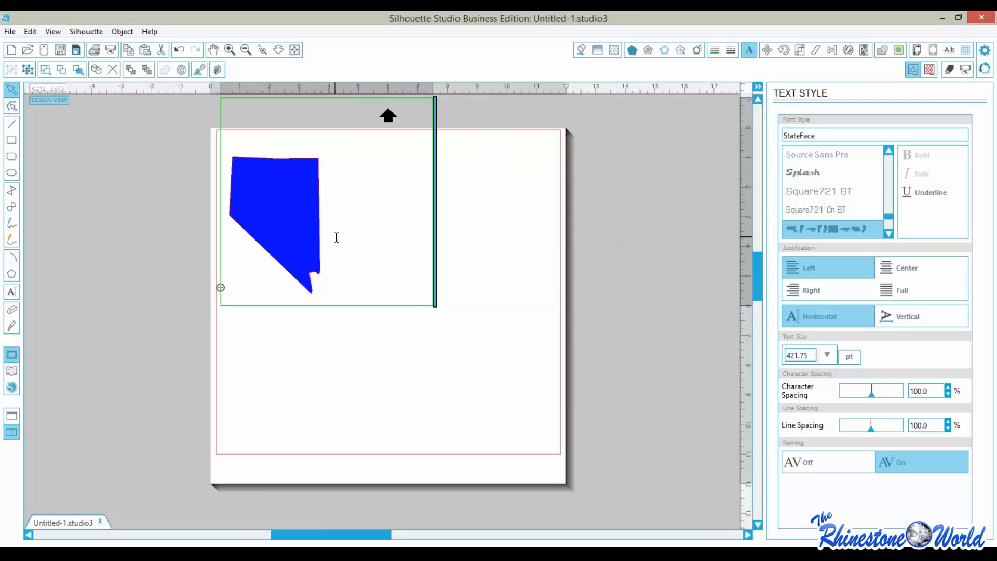
type("r")
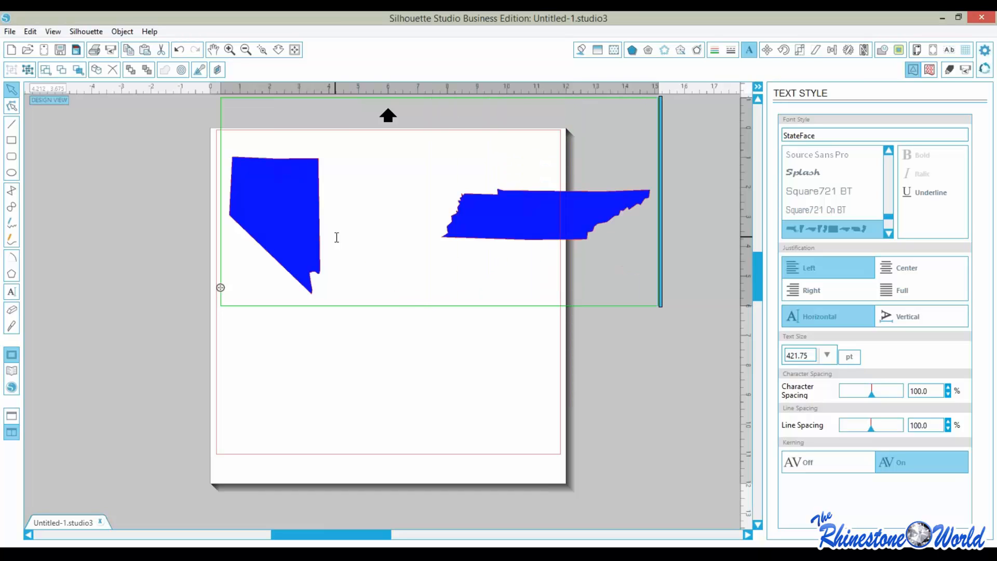
key("BackSpace")
type("e")
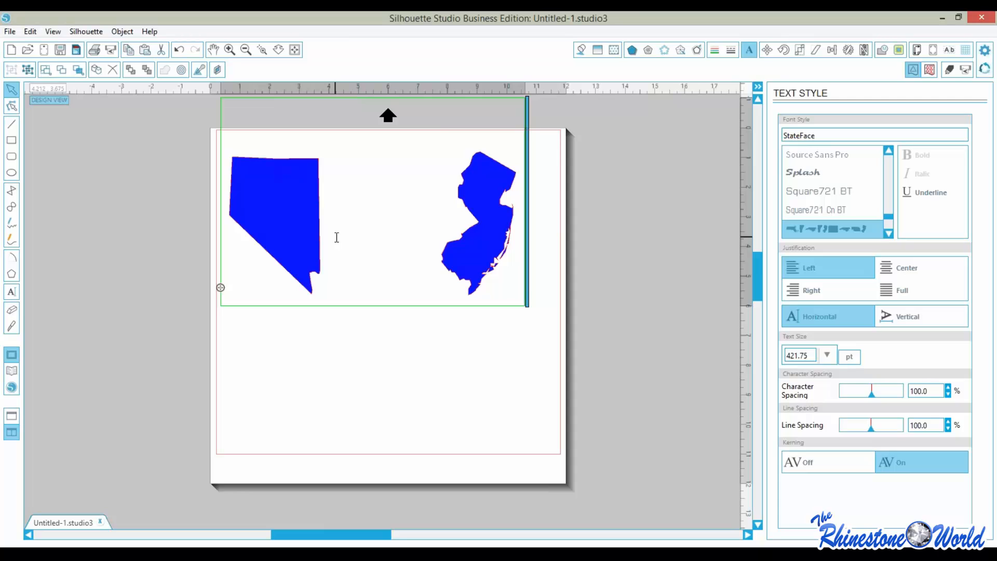
key("BackSpace")
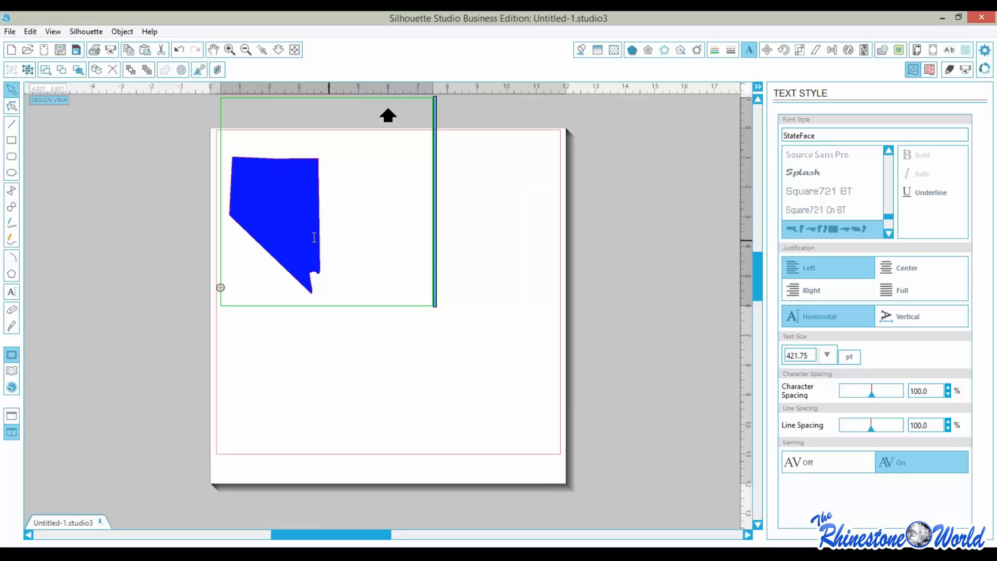
left_click(274, 367)
Move the filled Nevada shape slightly down and to the right on the page and remove its fill color
left_click_drag(289, 250, 309, 259)
left_click(457, 356)
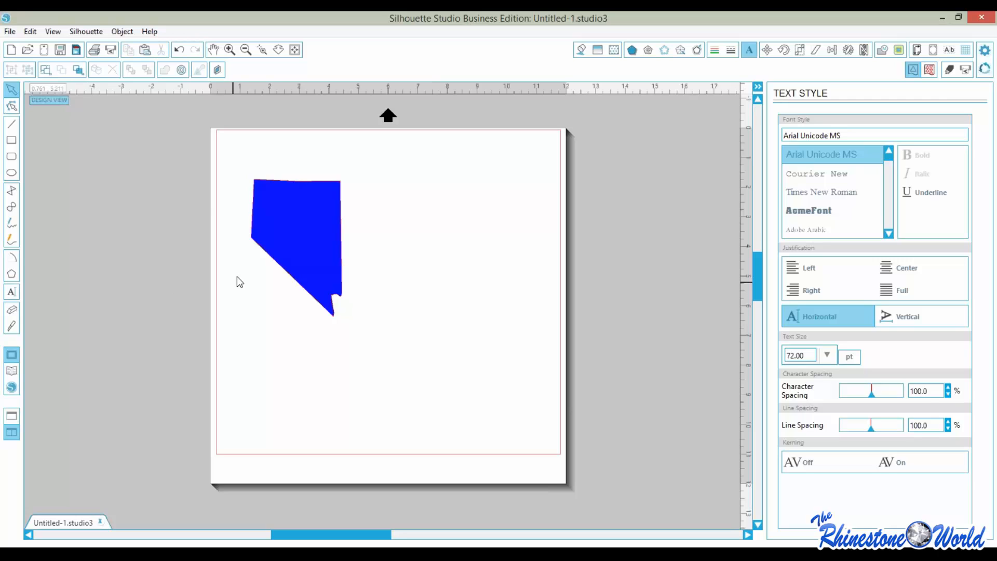
left_click(279, 264)
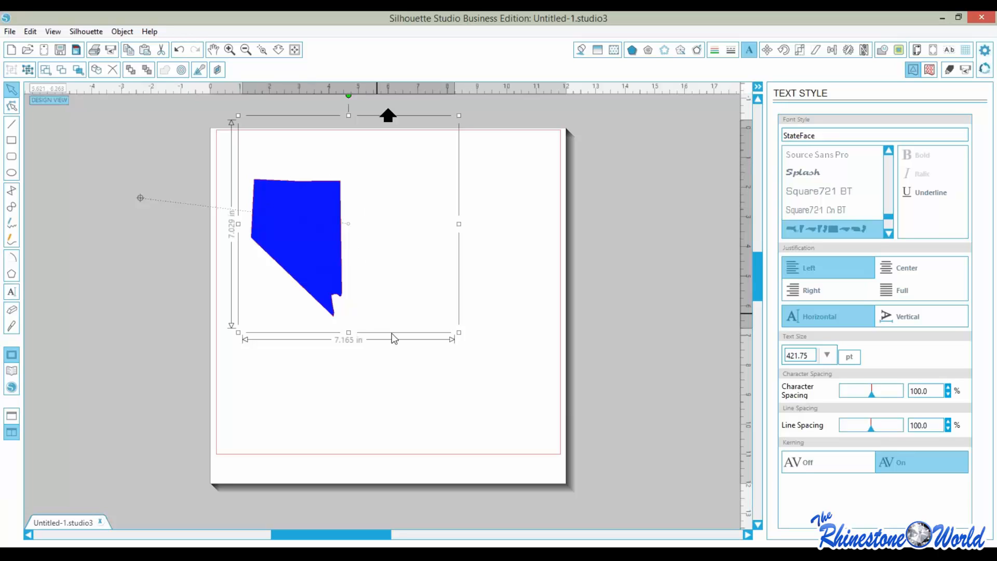
left_click(581, 50)
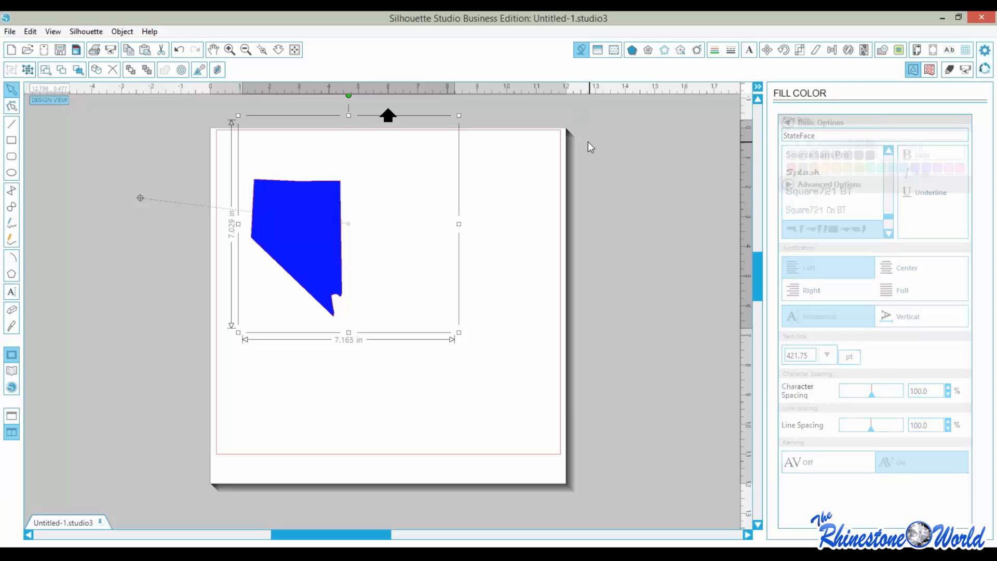
left_click(891, 150)
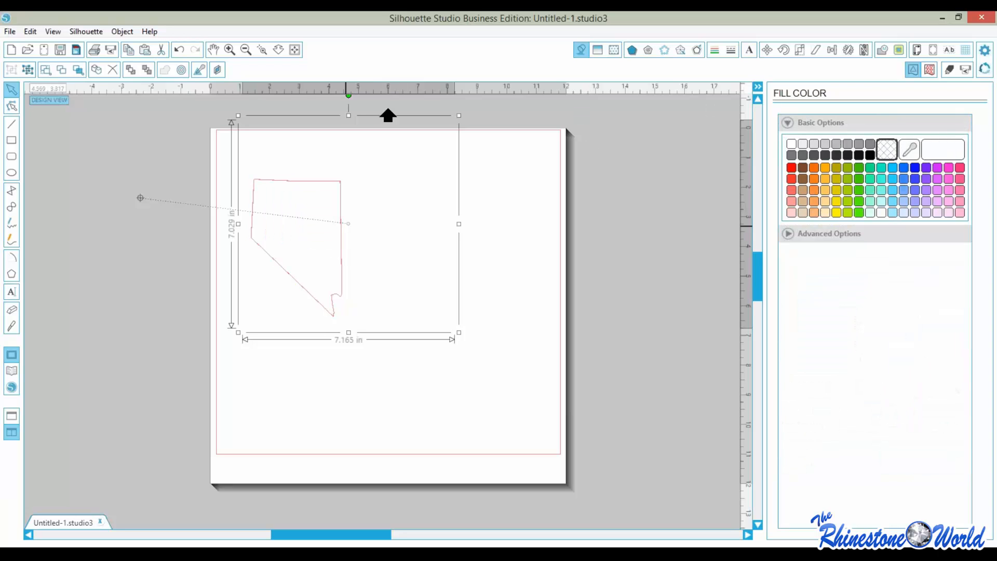
Create a rounded outward offset of the Nevada outline at a distance of about 0.14 in
left_click(697, 50)
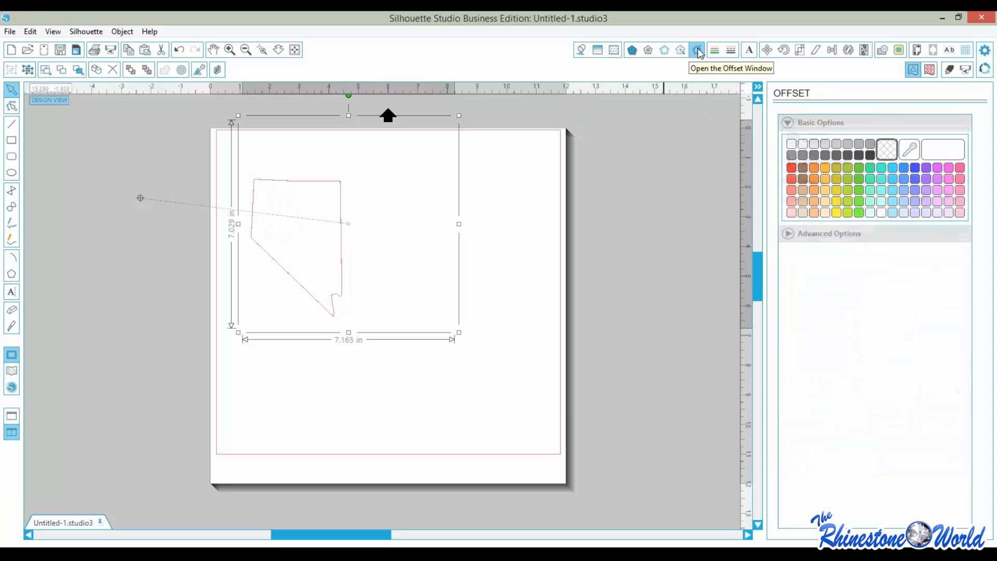
left_click(833, 141)
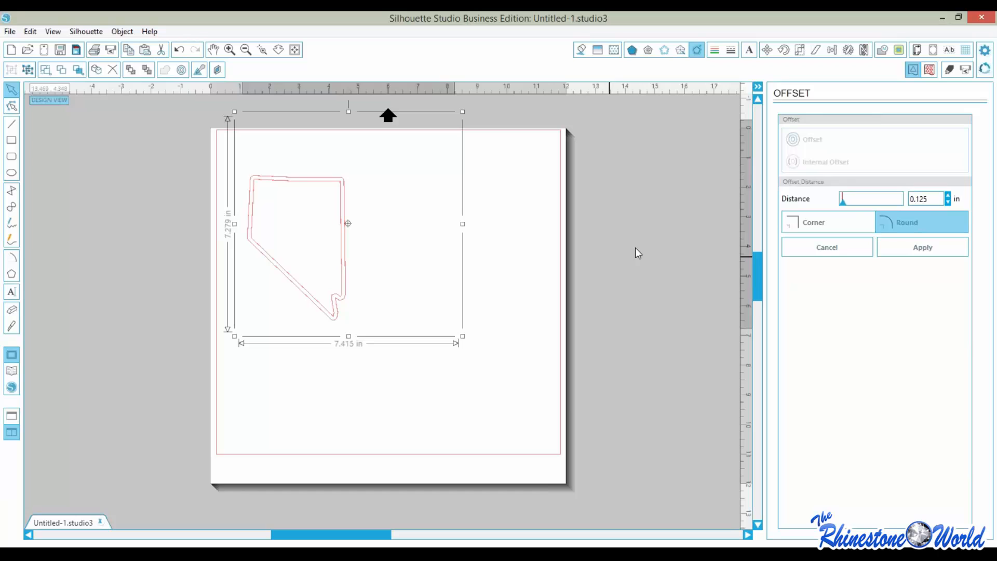
left_click(949, 194)
left_click(949, 195)
left_click(949, 195)
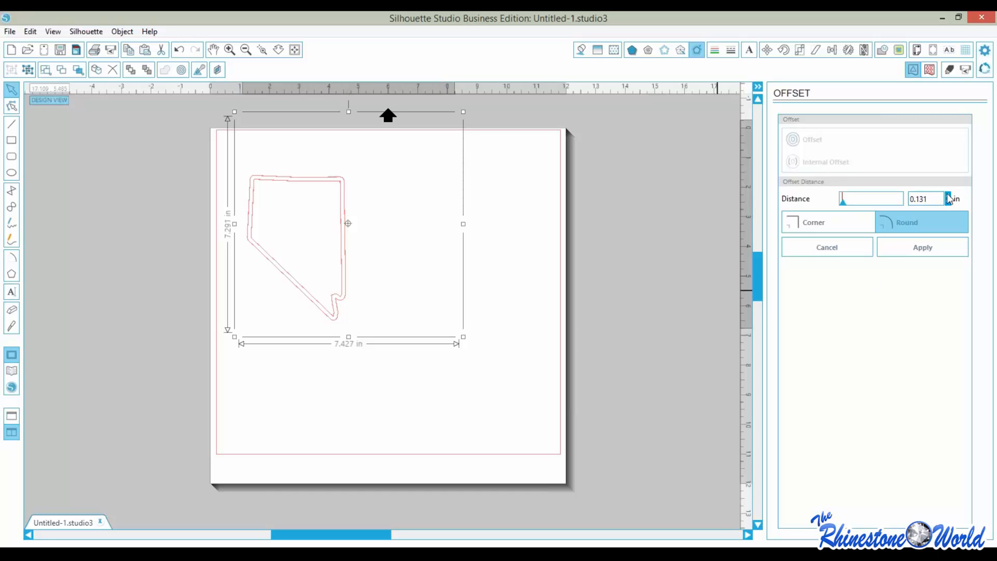
left_click(948, 196)
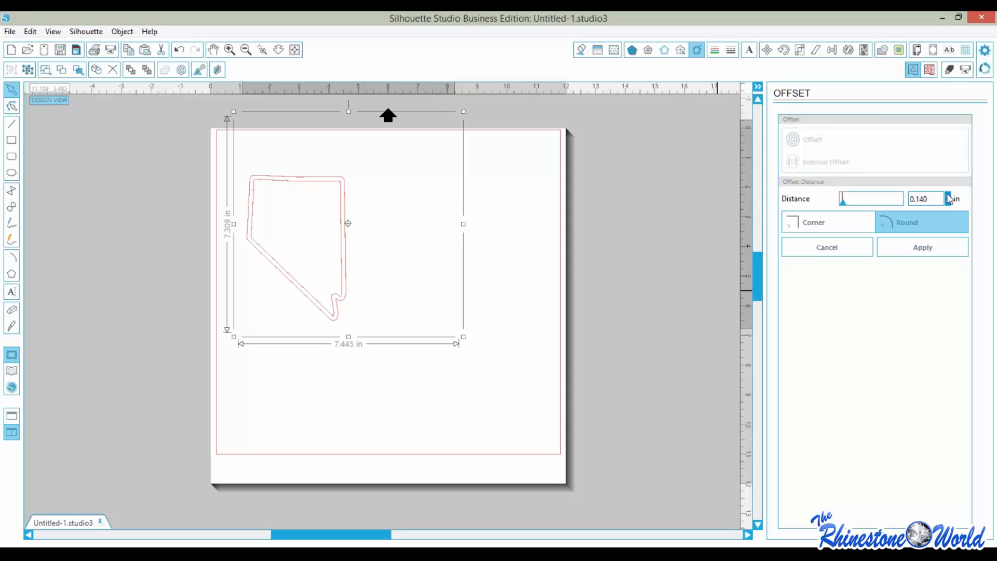
left_click(948, 195)
left_click(919, 248)
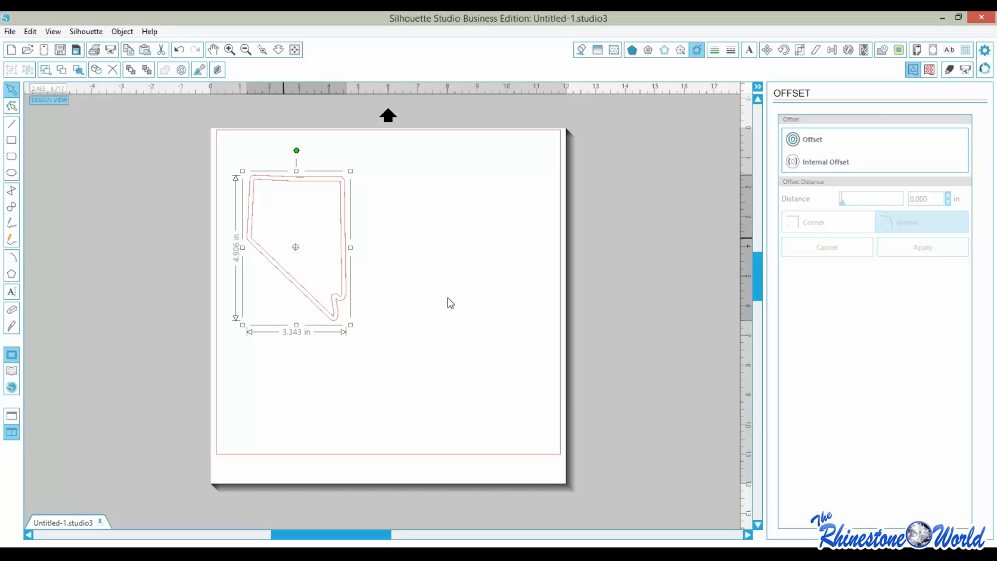
Move the inner Nevada outline down out of the offset outline, and undo the move
left_click(400, 363)
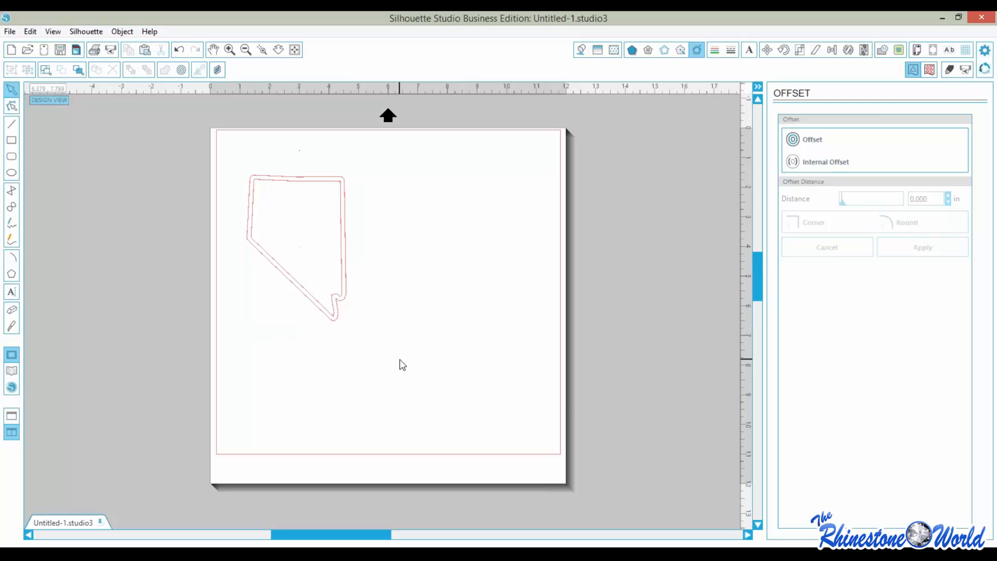
left_click_drag(396, 359, 316, 284)
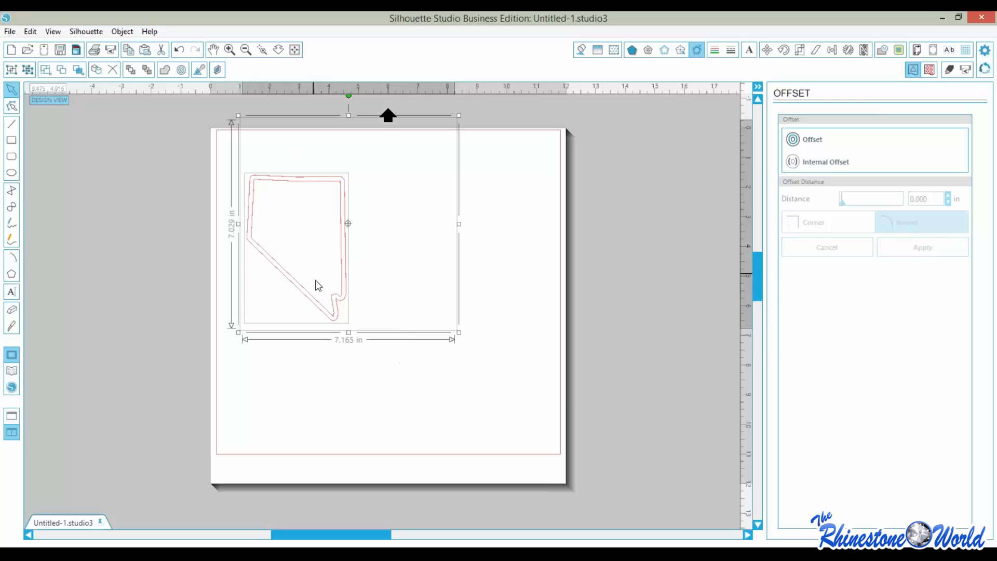
left_click(309, 387)
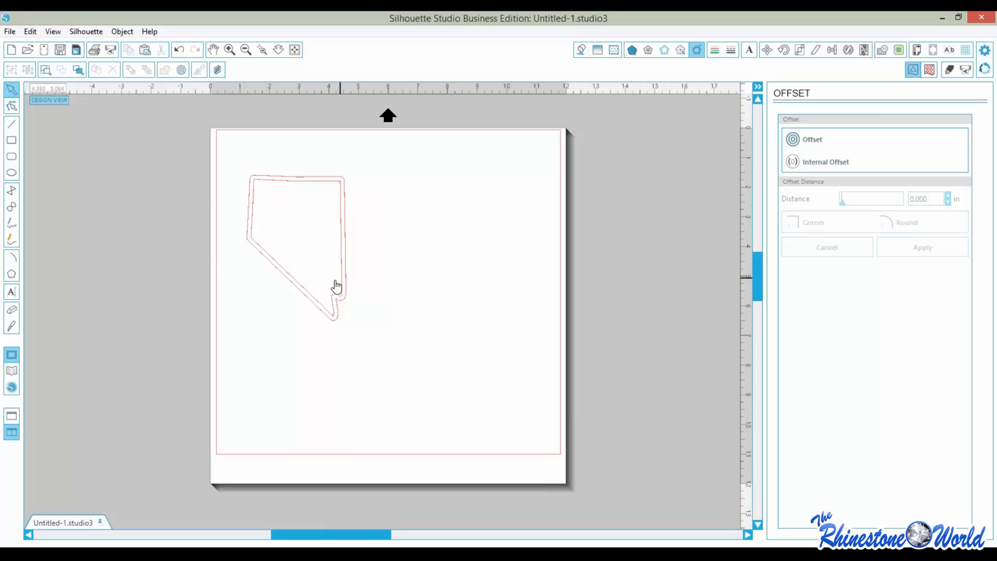
left_click_drag(334, 284, 345, 339)
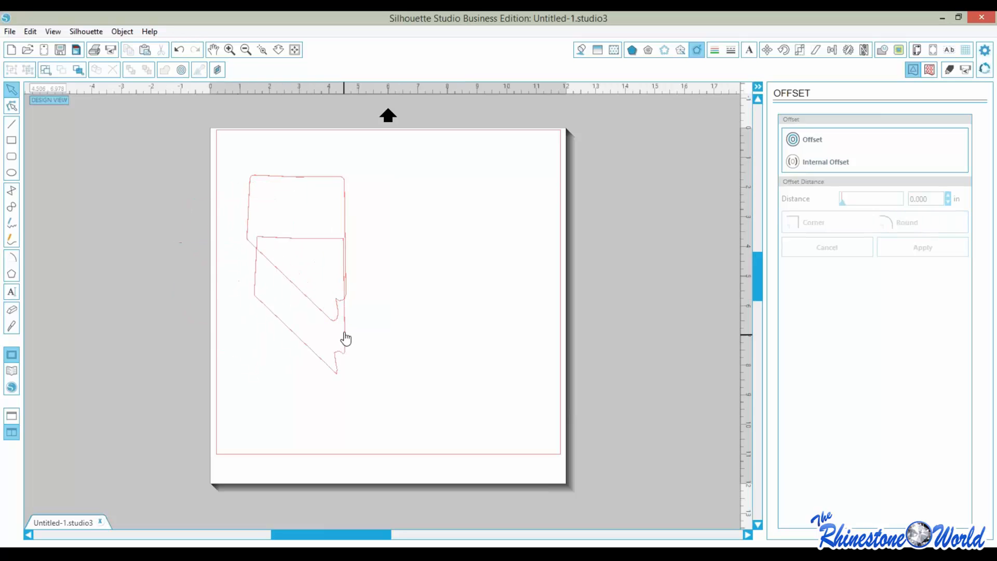
key("ctrl+z")
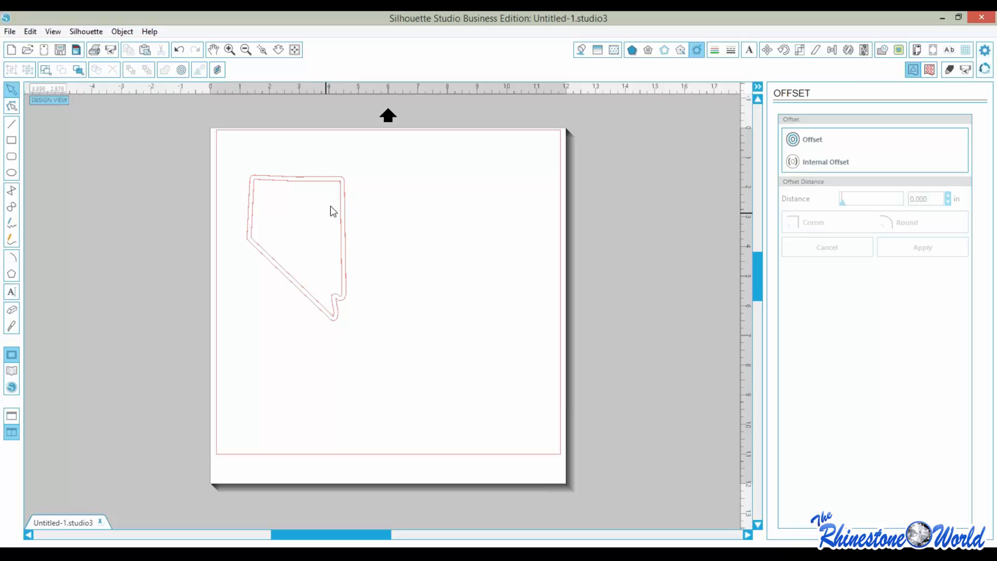
Combine the inner and offset Nevada outlines into a compound path
left_click(390, 264)
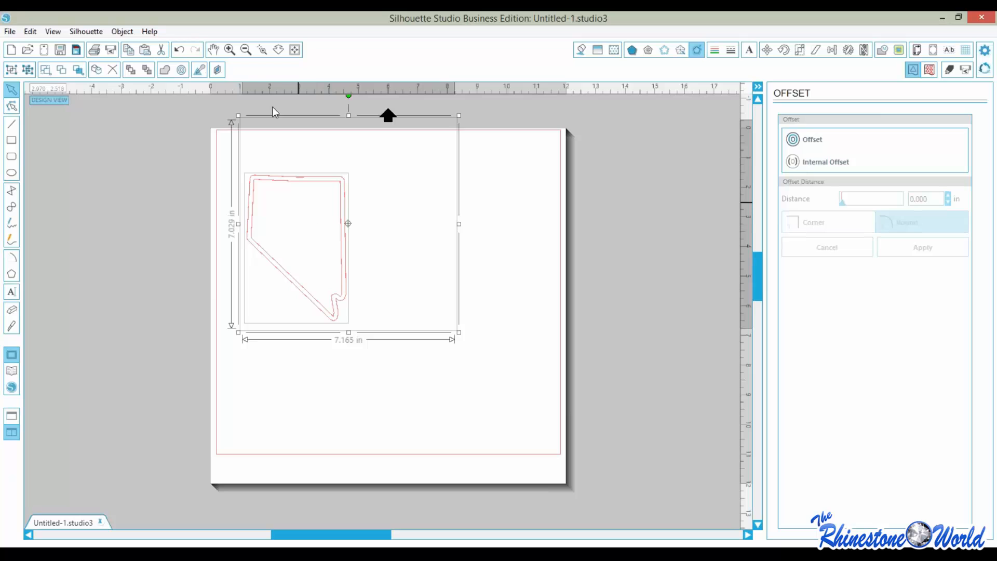
left_click(122, 32)
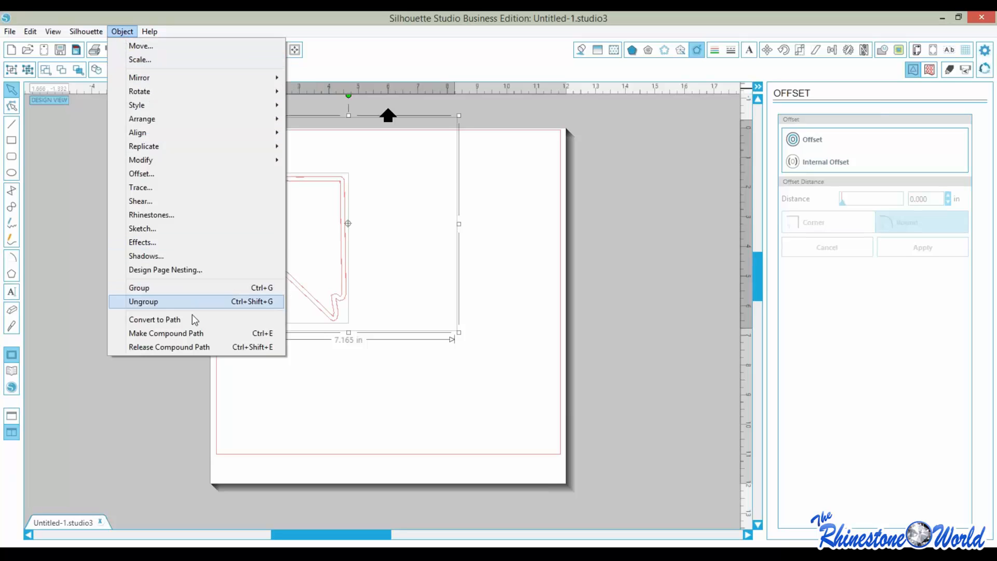
left_click(184, 334)
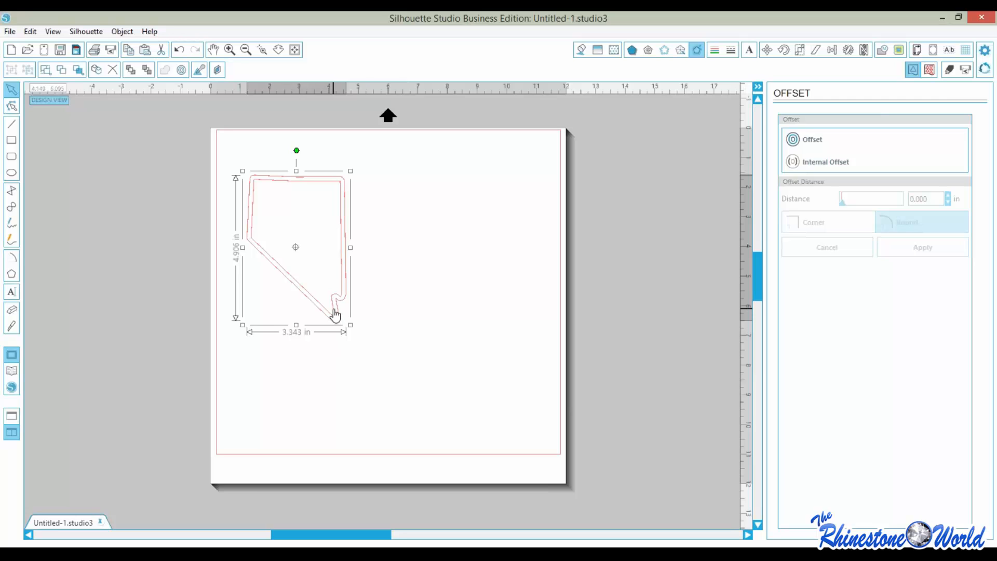
left_click(412, 318)
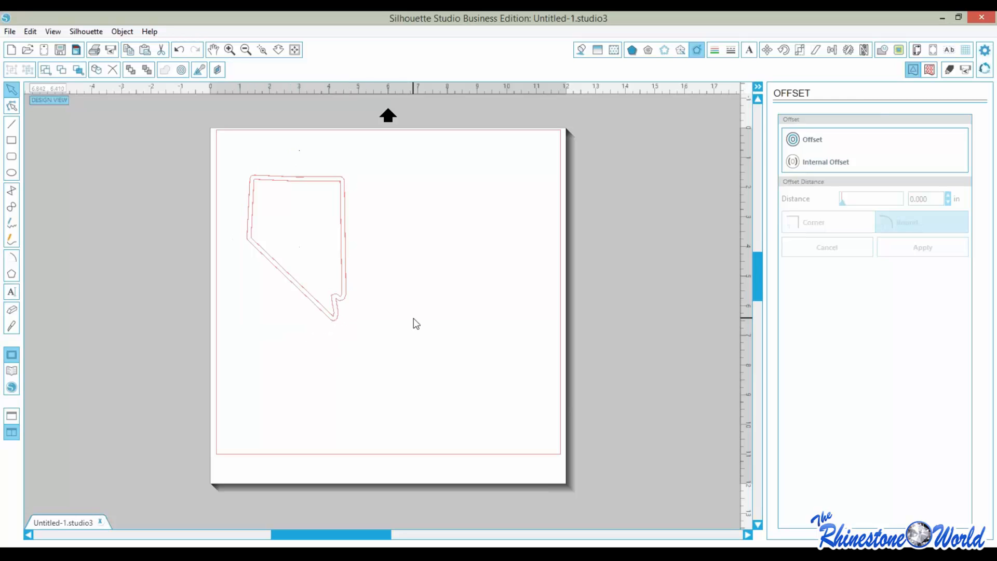
Fill the compound Nevada border with blue and move it to the upper middle of the page
left_click(342, 305)
left_click(581, 49)
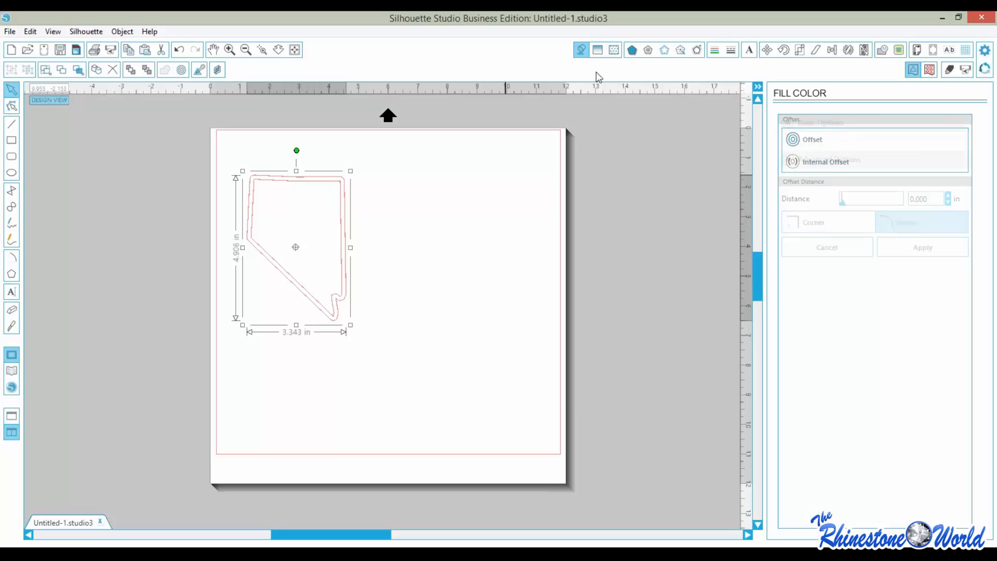
left_click(915, 168)
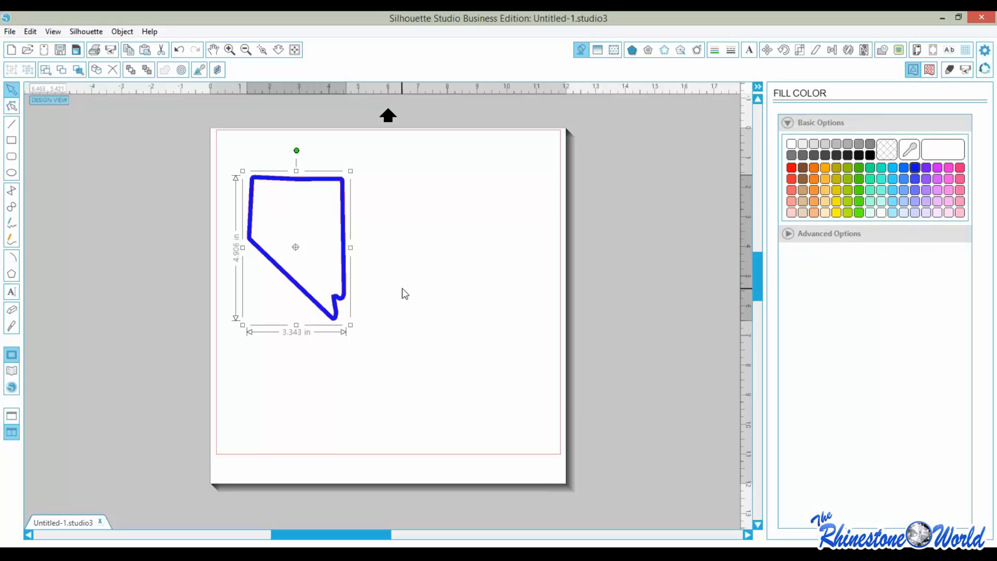
left_click_drag(298, 182, 387, 163)
left_click(395, 232)
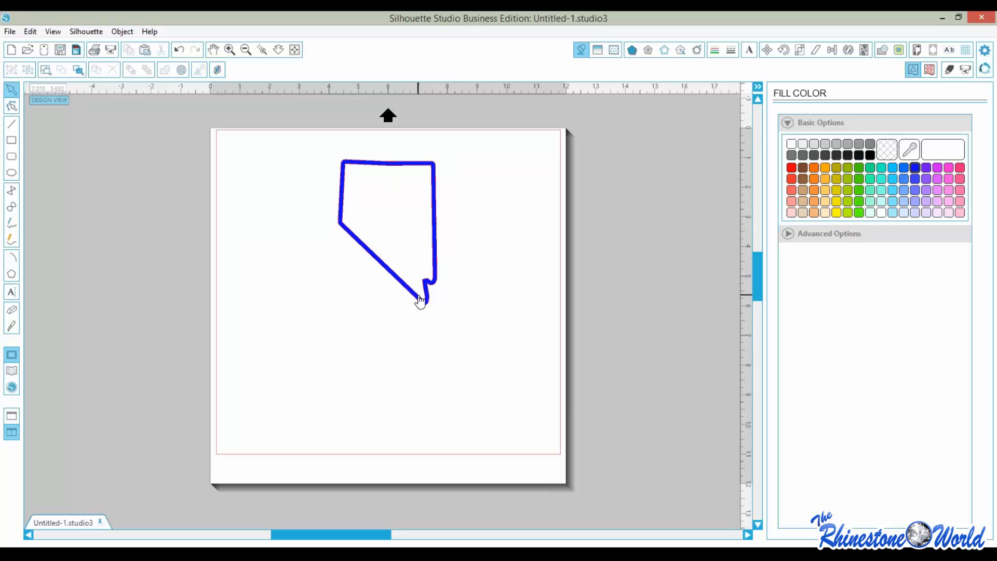
Start a new text below the Nevada border and look through the font list for a suitable lettering style
left_click(11, 291)
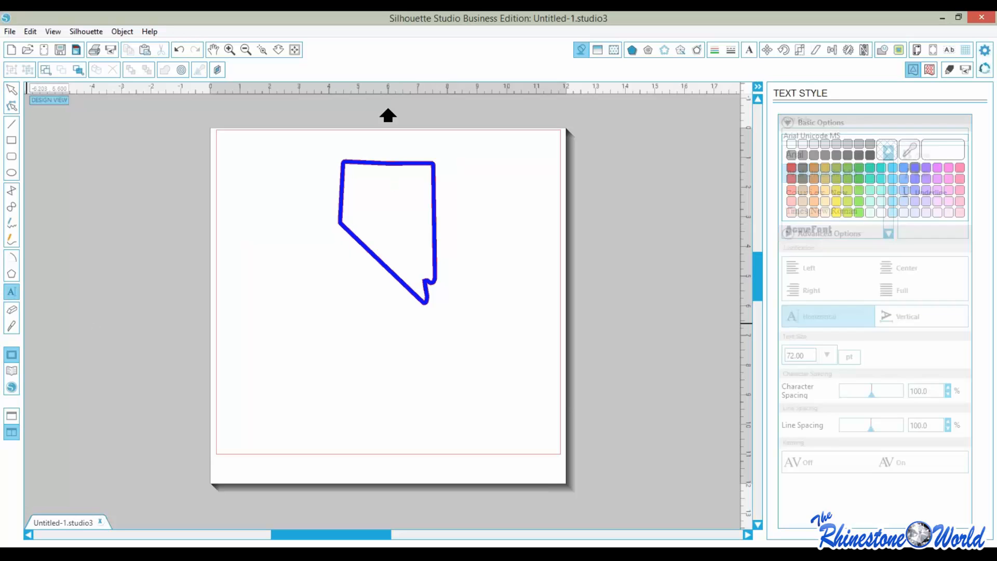
left_click(327, 341)
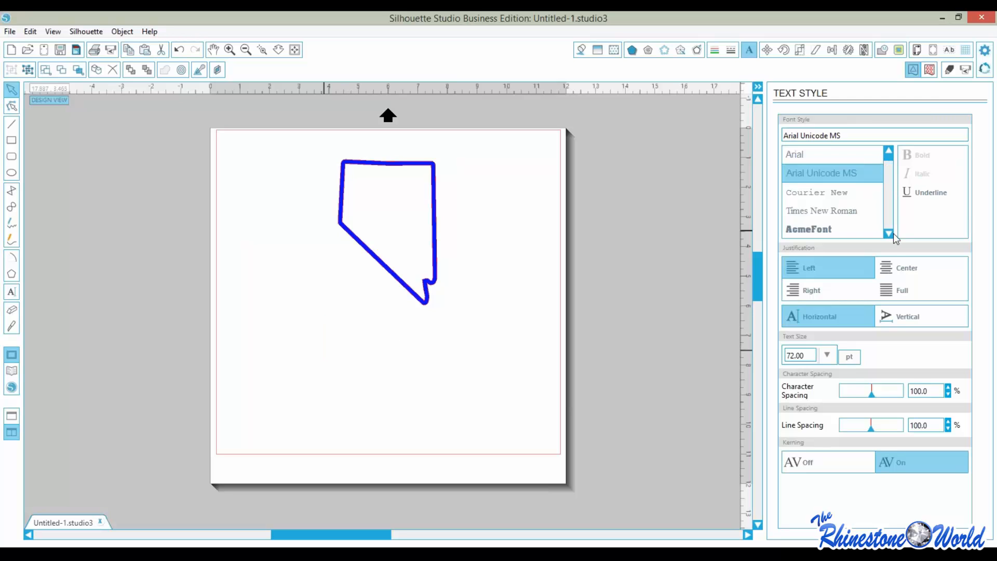
scroll(890, 234, "down", 5)
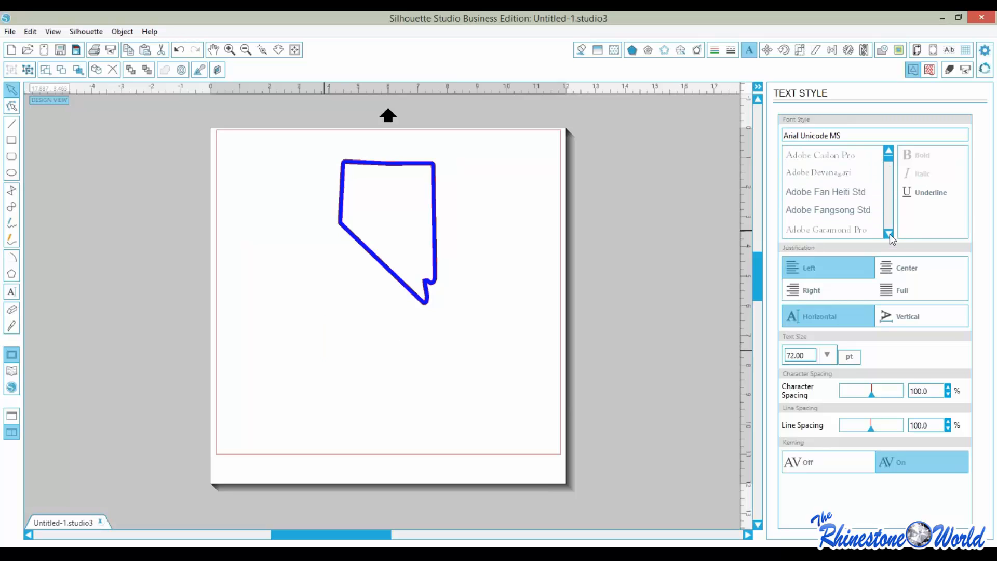
scroll(890, 234, "down", 3)
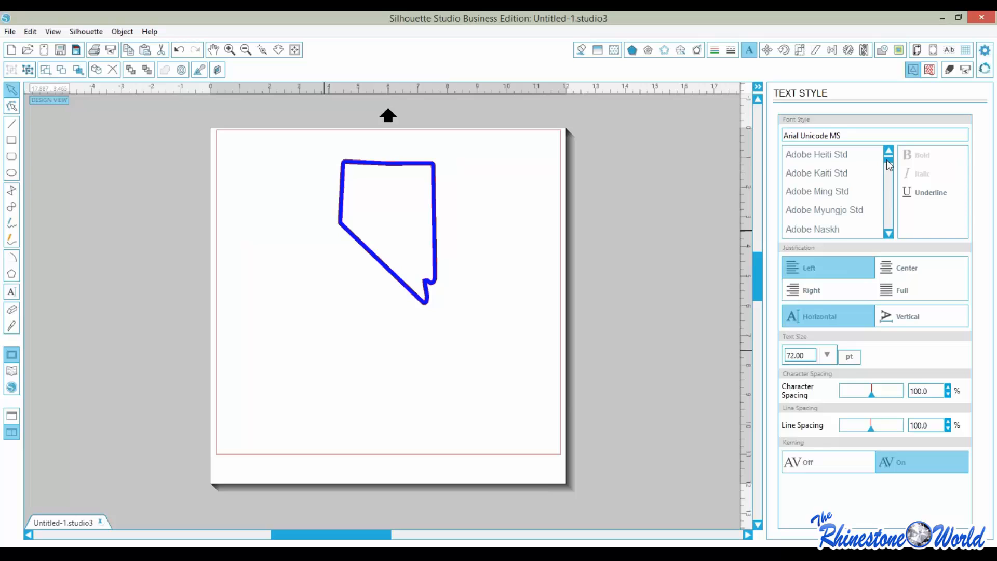
left_click_drag(887, 159, 891, 192)
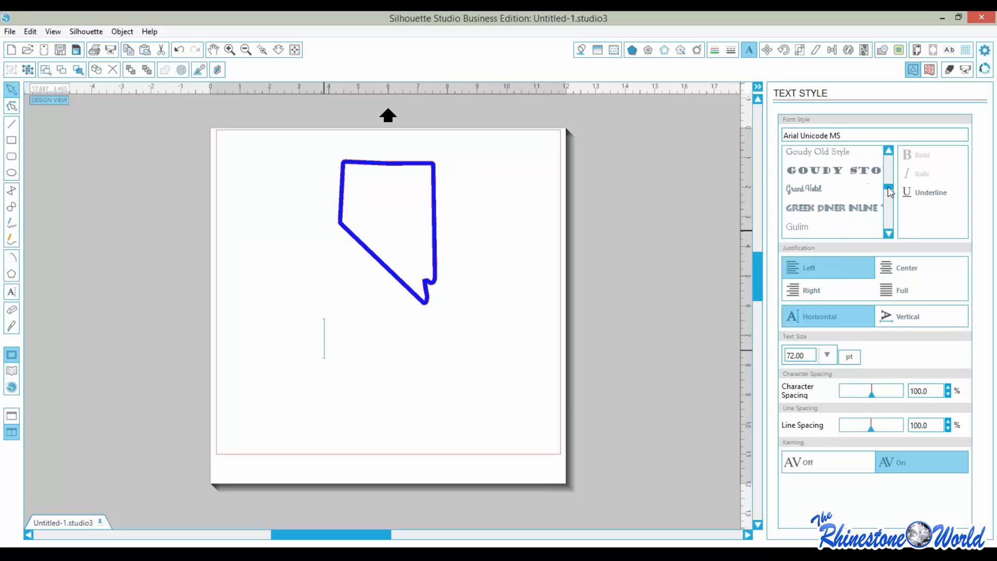
left_click(889, 233)
left_click(889, 233)
left_click(889, 233)
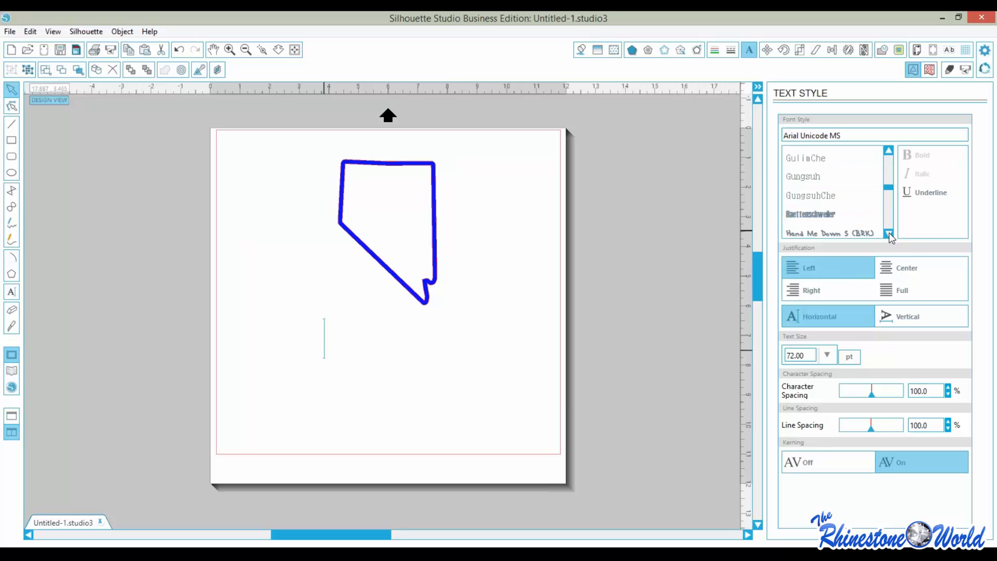
left_click(889, 233)
left_click(889, 234)
left_click(889, 234)
left_click(889, 233)
left_click(889, 234)
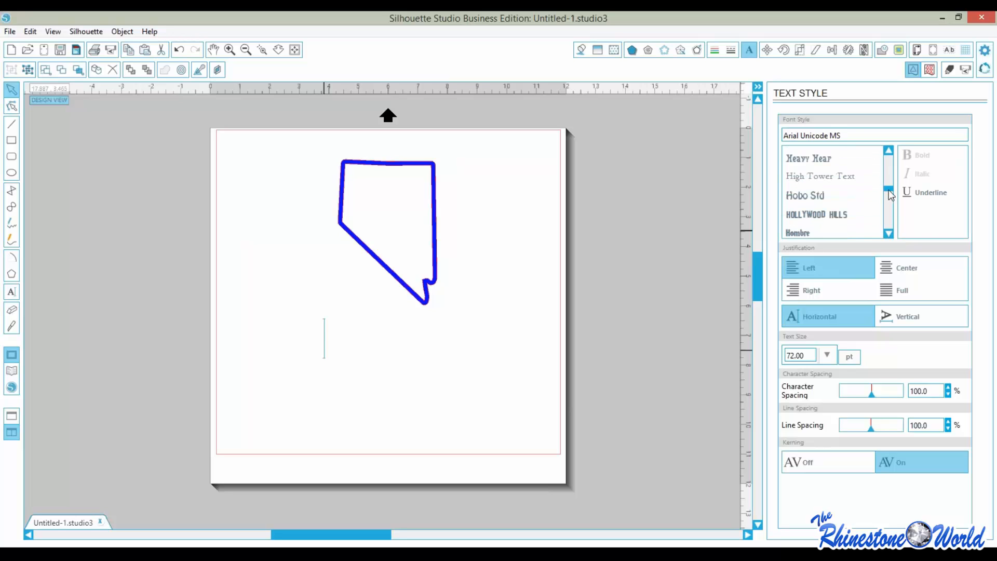
left_click_drag(888, 195, 889, 203)
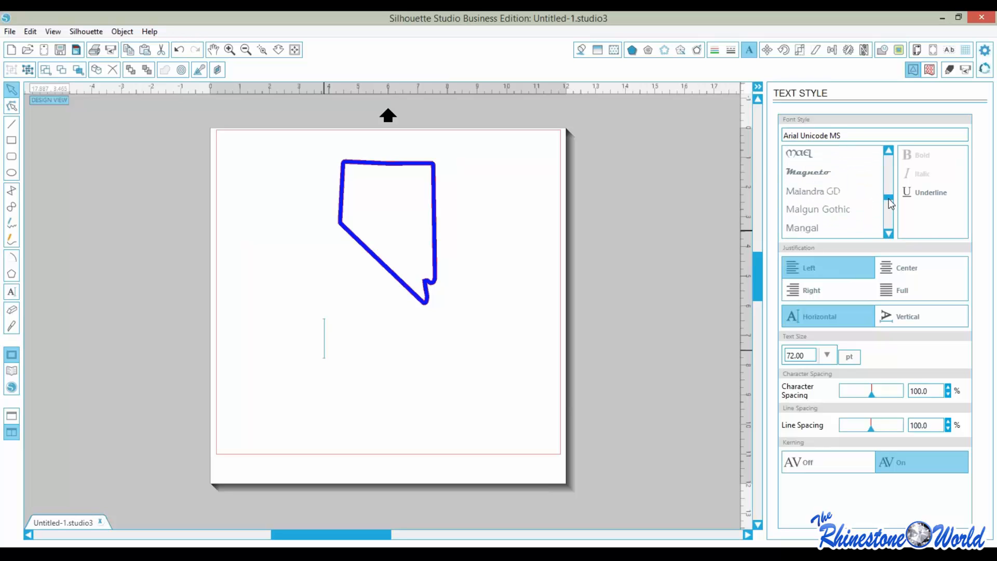
left_click(892, 150)
left_click(891, 151)
left_click(892, 150)
left_click(889, 236)
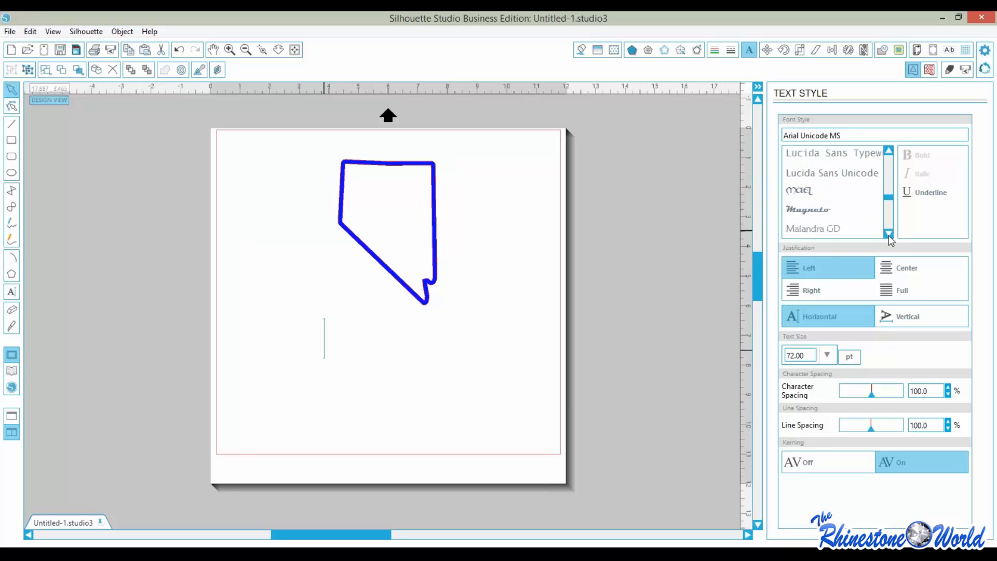
left_click(889, 235)
left_click(889, 236)
left_click(890, 235)
left_click(889, 235)
left_click(889, 236)
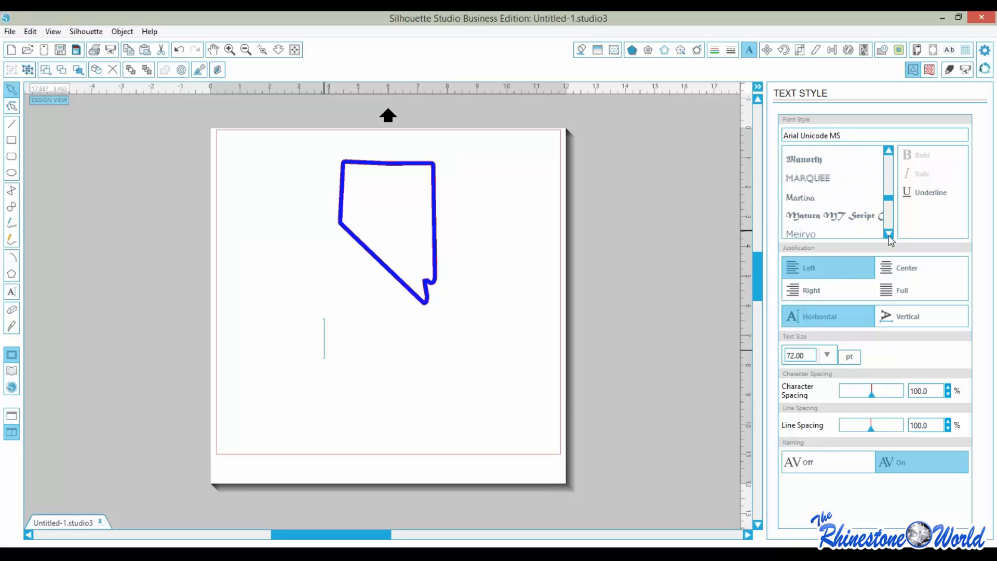
left_click(889, 236)
left_click(890, 235)
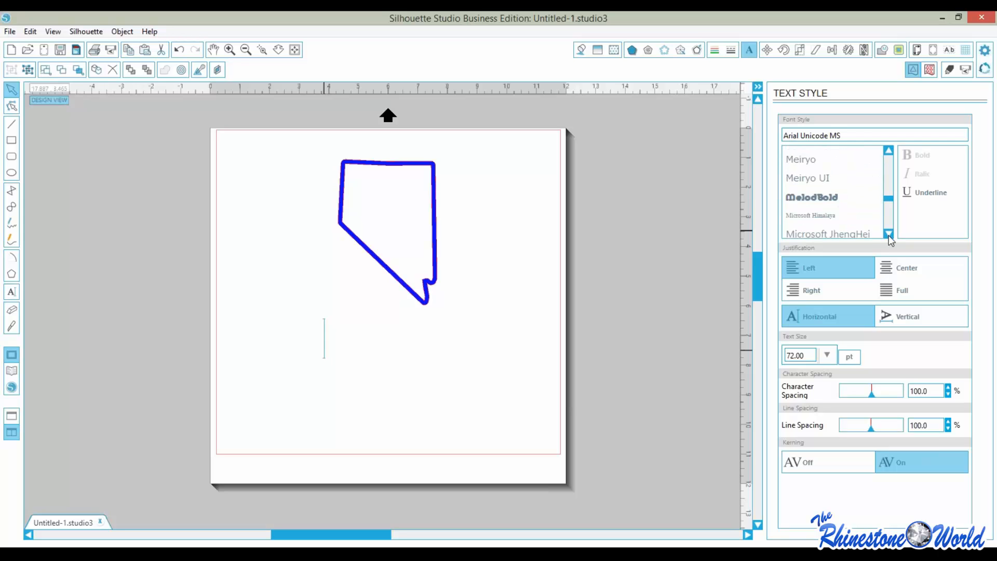
left_click(889, 236)
left_click(889, 236)
left_click(889, 235)
left_click(889, 236)
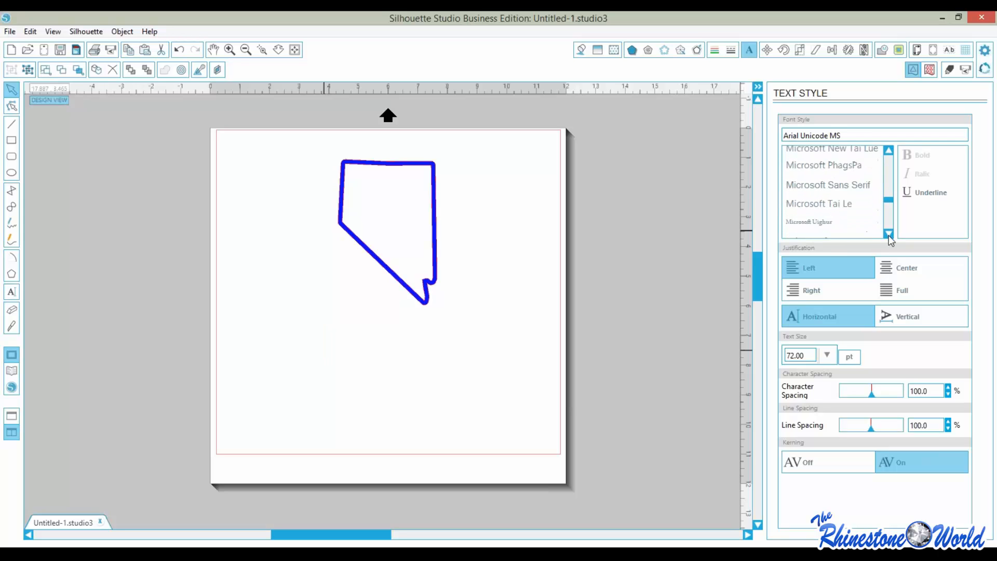
left_click(889, 236)
left_click(890, 235)
left_click(890, 235)
left_click(890, 235)
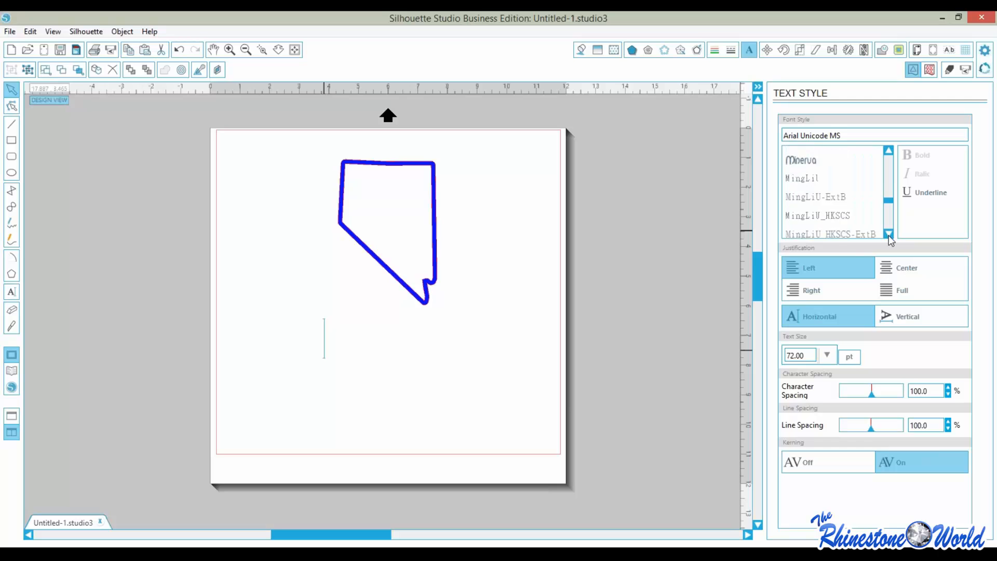
left_click(890, 235)
left_click(889, 236)
left_click(889, 235)
left_click(890, 235)
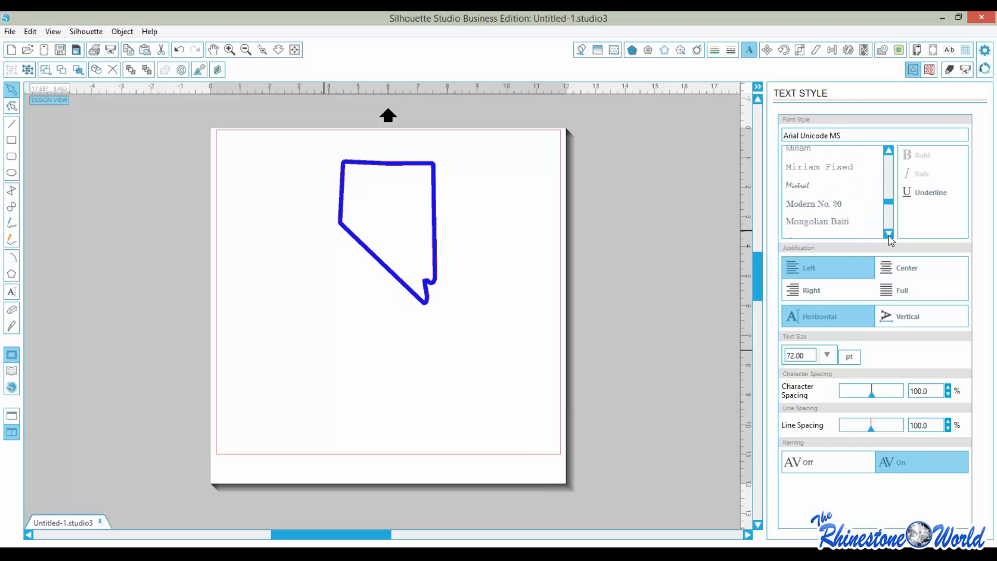
left_click(890, 235)
left_click(889, 236)
left_click(889, 236)
left_click(889, 235)
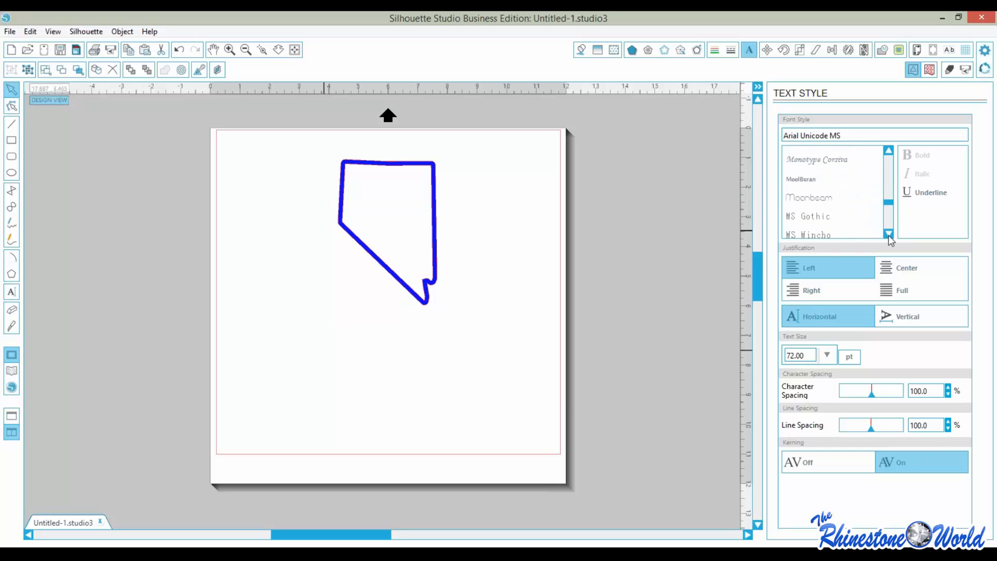
left_click(889, 236)
left_click(889, 235)
left_click(890, 235)
left_click(889, 236)
left_click(890, 235)
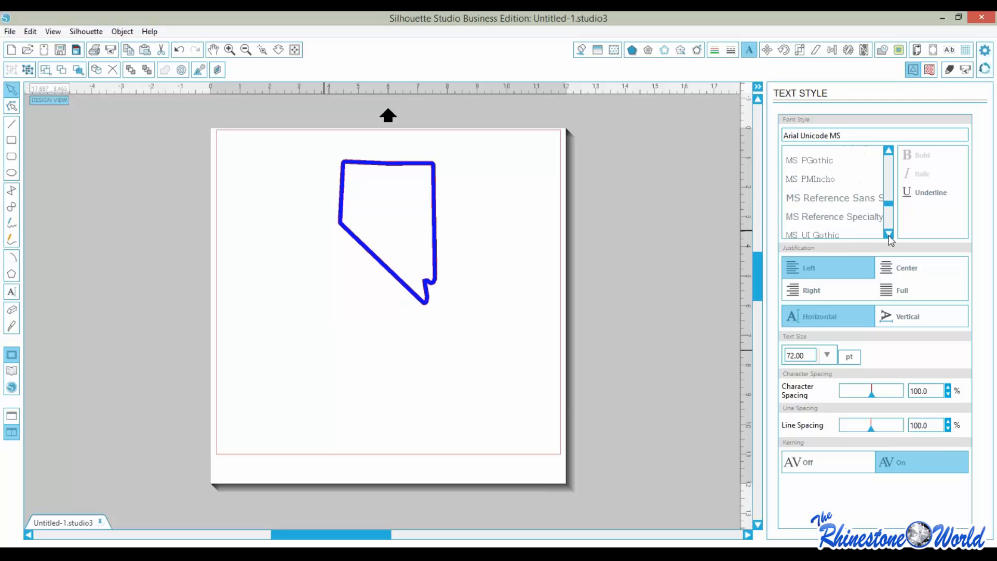
left_click(889, 235)
left_click(889, 236)
left_click(889, 235)
left_click(890, 235)
left_click(890, 235)
left_click(890, 235)
left_click(889, 235)
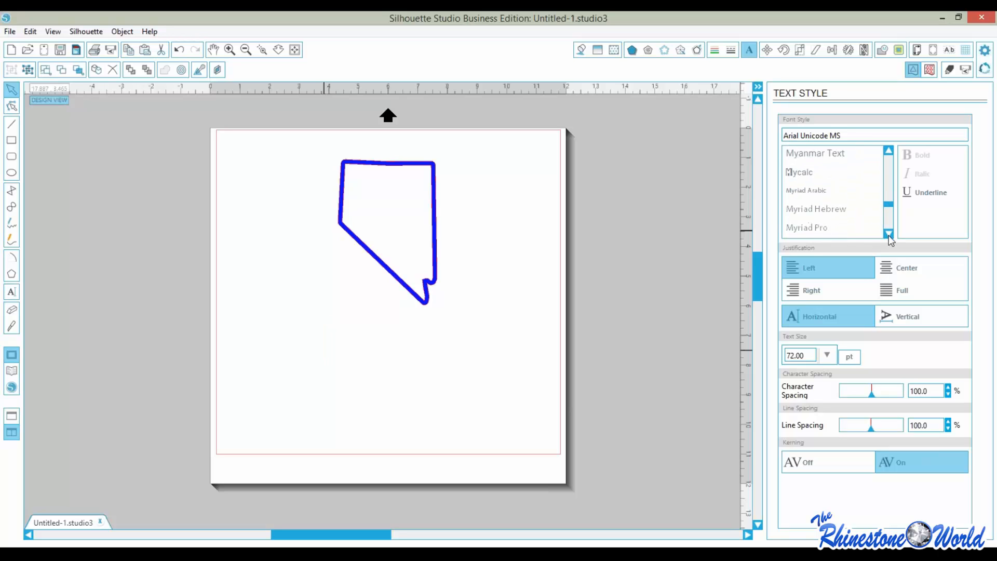
left_click(890, 235)
left_click(890, 236)
left_click(890, 235)
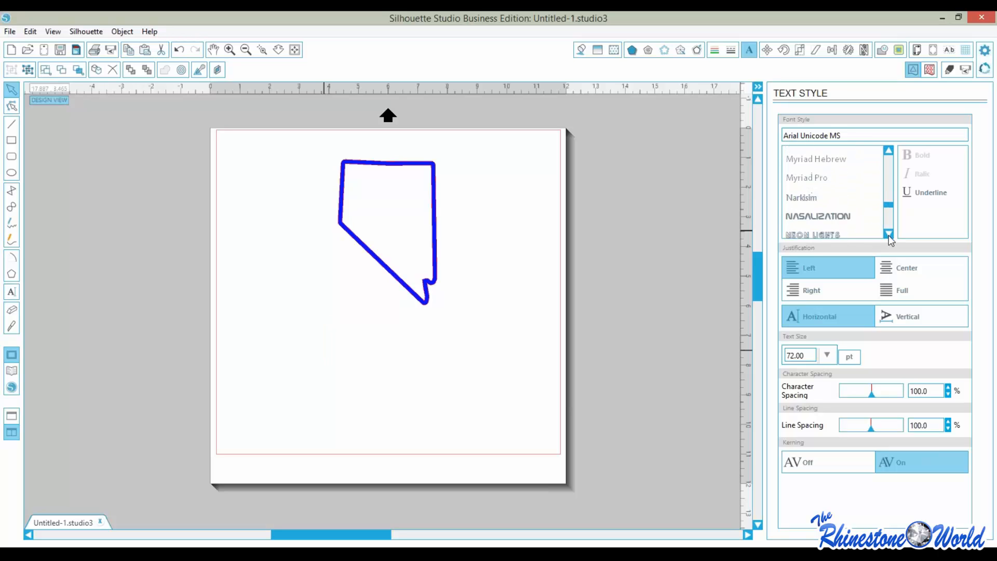
left_click(889, 153)
left_click(889, 154)
left_click(889, 154)
left_click(889, 153)
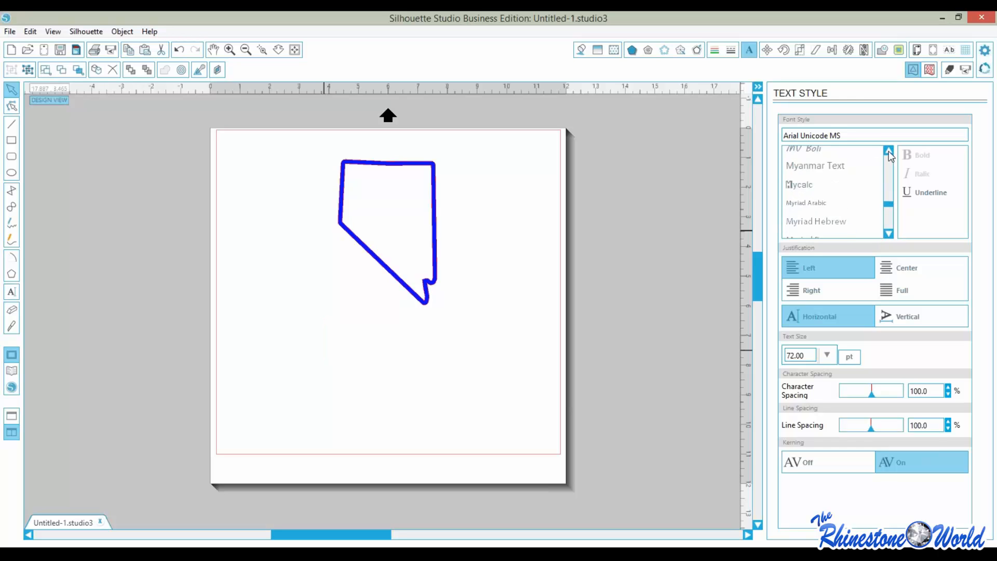
left_click(889, 154)
left_click(889, 154)
left_click(890, 154)
left_click(889, 154)
left_click(890, 154)
left_click(890, 154)
left_click(889, 154)
left_click(890, 154)
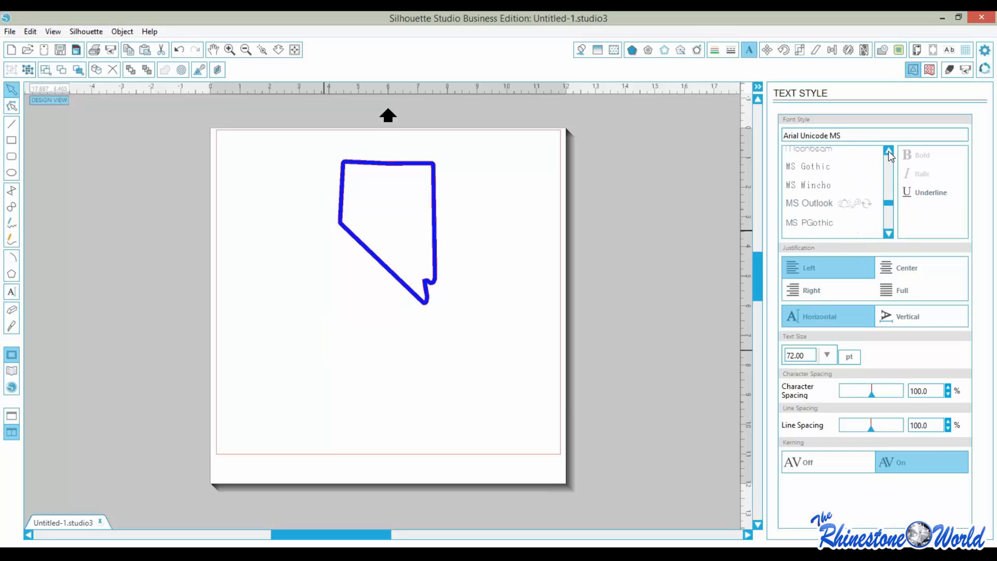
left_click(889, 154)
left_click(889, 154)
left_click(889, 154)
left_click(889, 154)
left_click(889, 154)
left_click(890, 154)
left_click(889, 154)
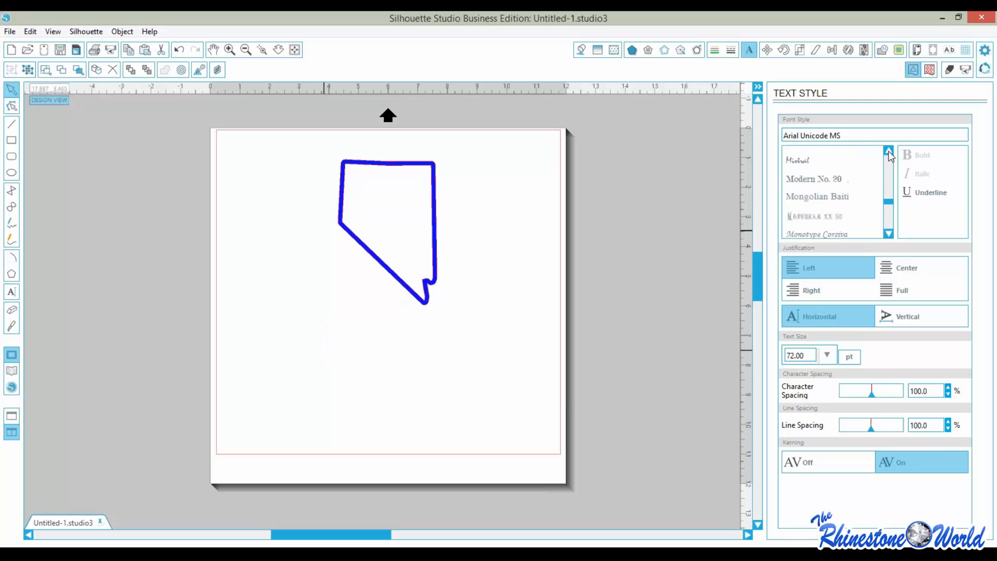
left_click(890, 154)
left_click(889, 154)
left_click(889, 154)
left_click(889, 154)
left_click(889, 154)
left_click(889, 154)
left_click(890, 154)
left_click(889, 154)
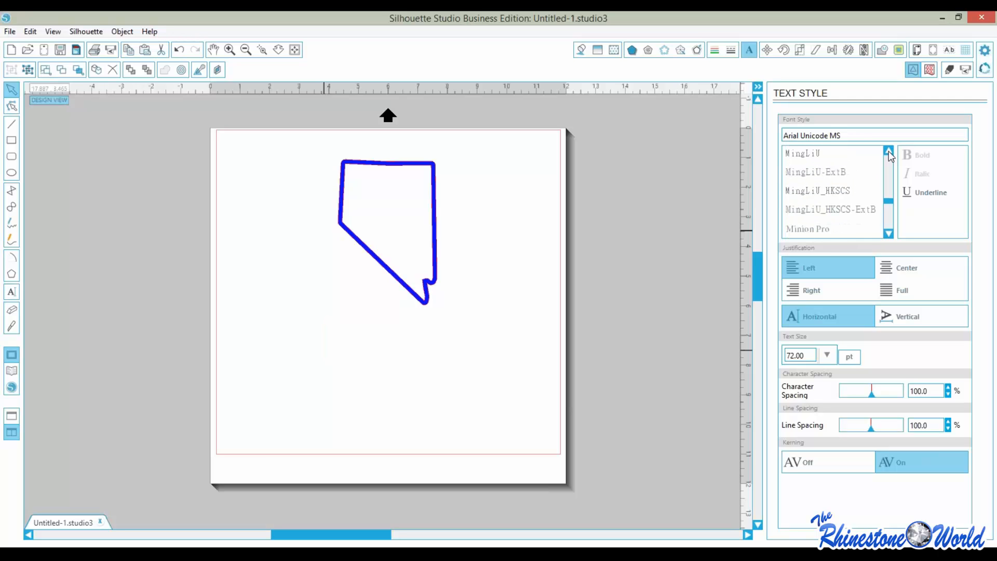
left_click(889, 154)
left_click(889, 153)
left_click(890, 154)
left_click(889, 154)
left_click(889, 153)
left_click(889, 153)
left_click(890, 153)
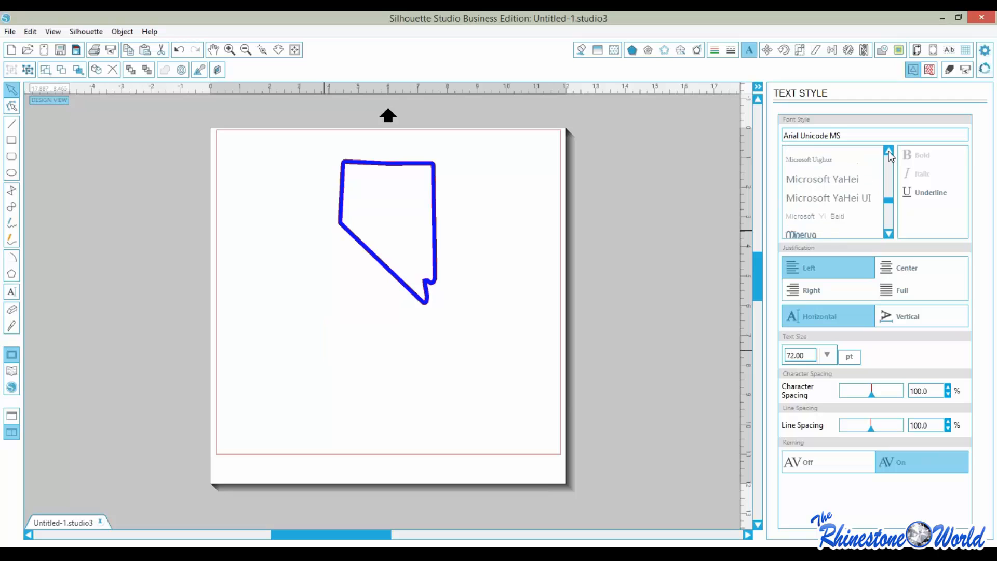
left_click(890, 154)
left_click(890, 153)
left_click(889, 154)
left_click(889, 154)
left_click(890, 154)
left_click(890, 153)
left_click(890, 154)
left_click(889, 154)
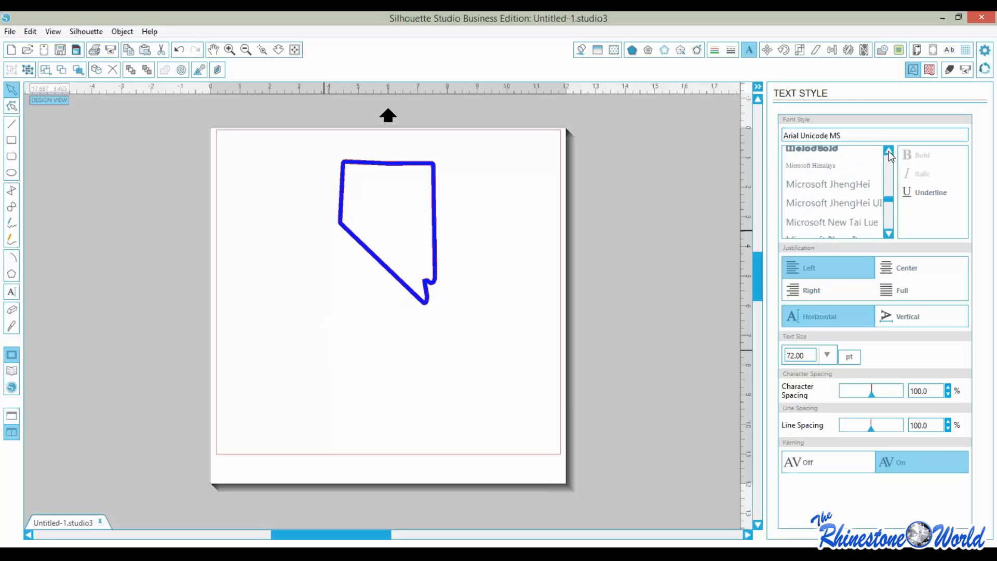
left_click(890, 153)
left_click(890, 154)
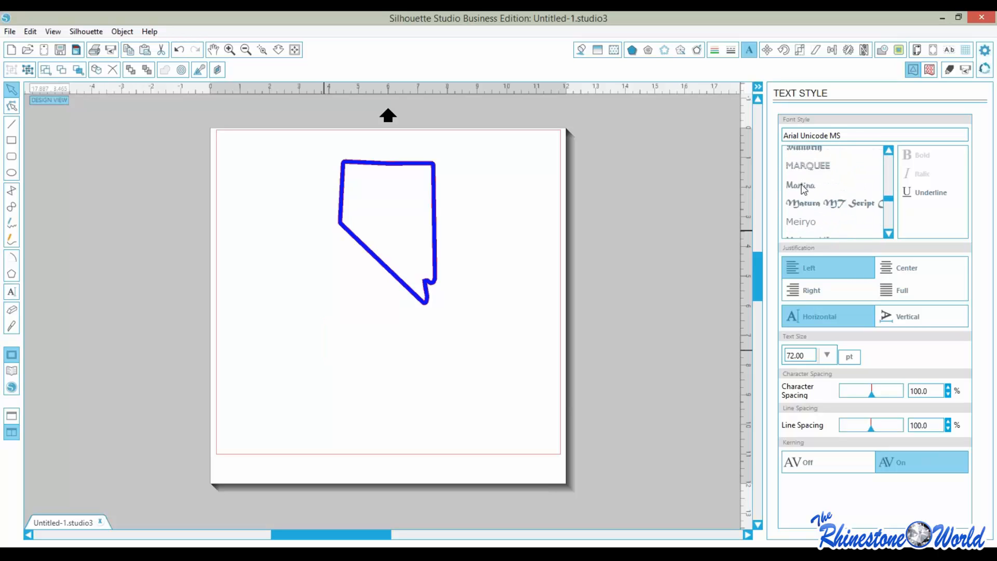
Try to set the font of the still empty text to Grand Hotel
left_click(857, 137)
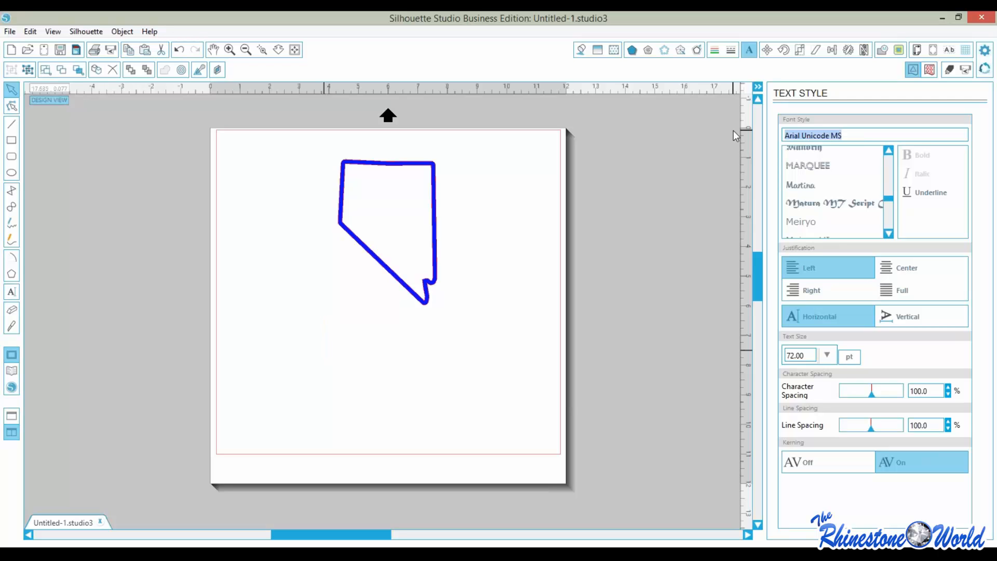
type("grand Hotel")
key("Tab")
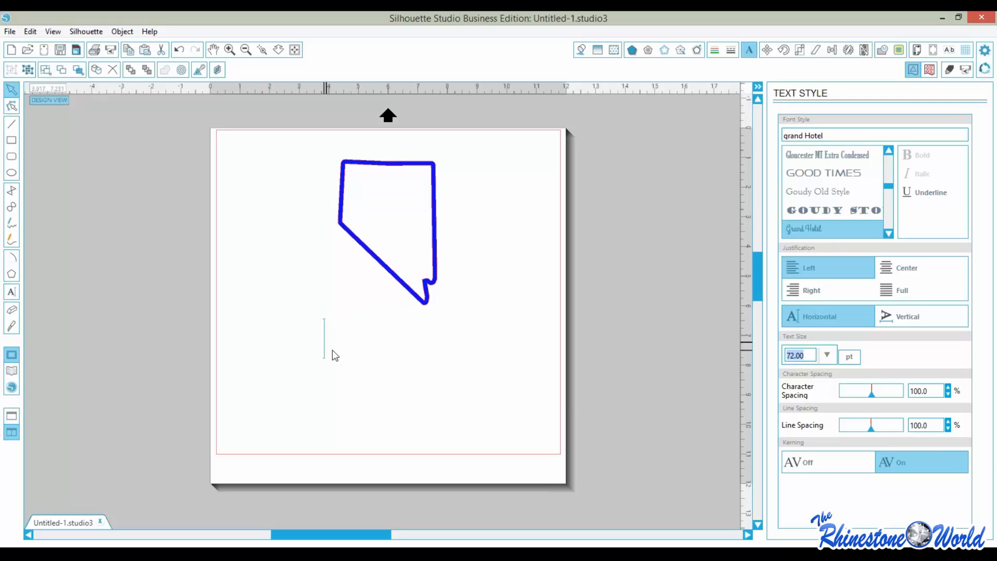
key("Tab")
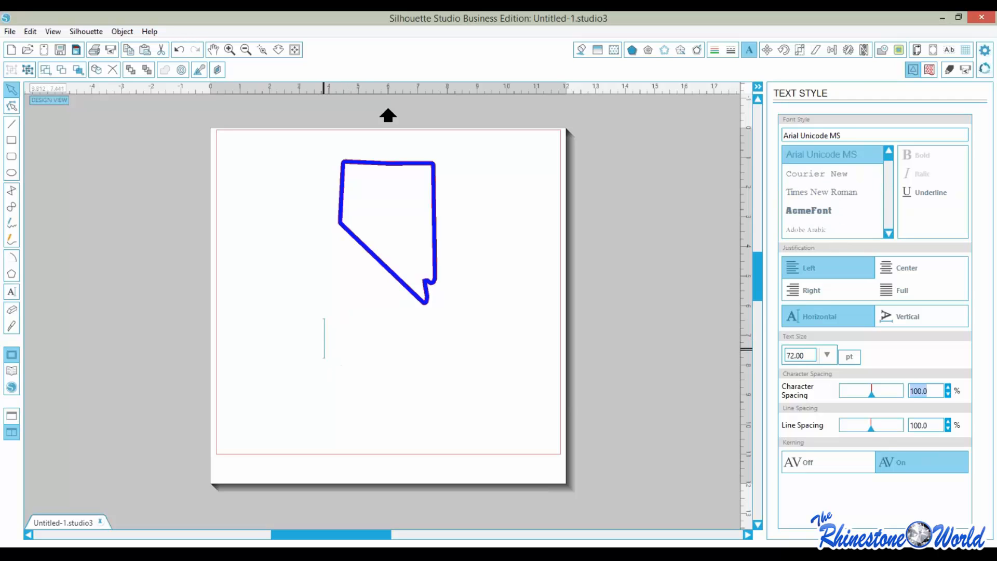
left_click(324, 338)
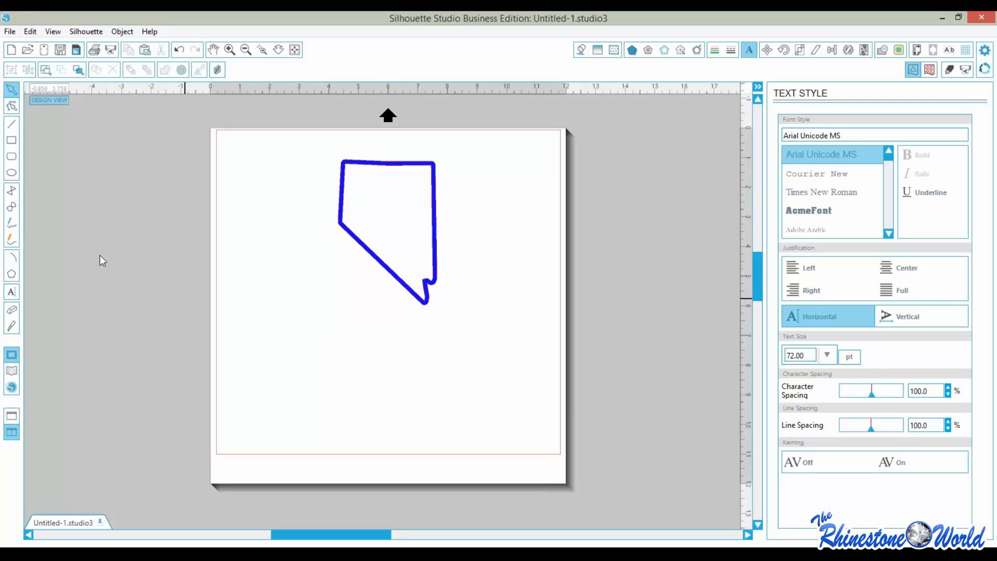
Add the text "home" in Arial Unicode MS at 72 pt below the Nevada border
left_click(12, 291)
left_click(349, 346)
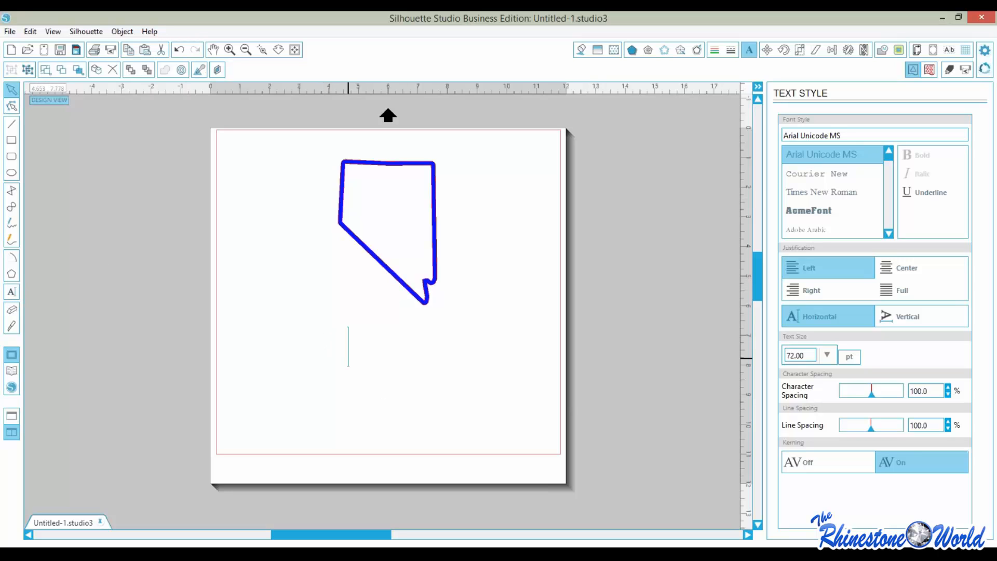
type("home")
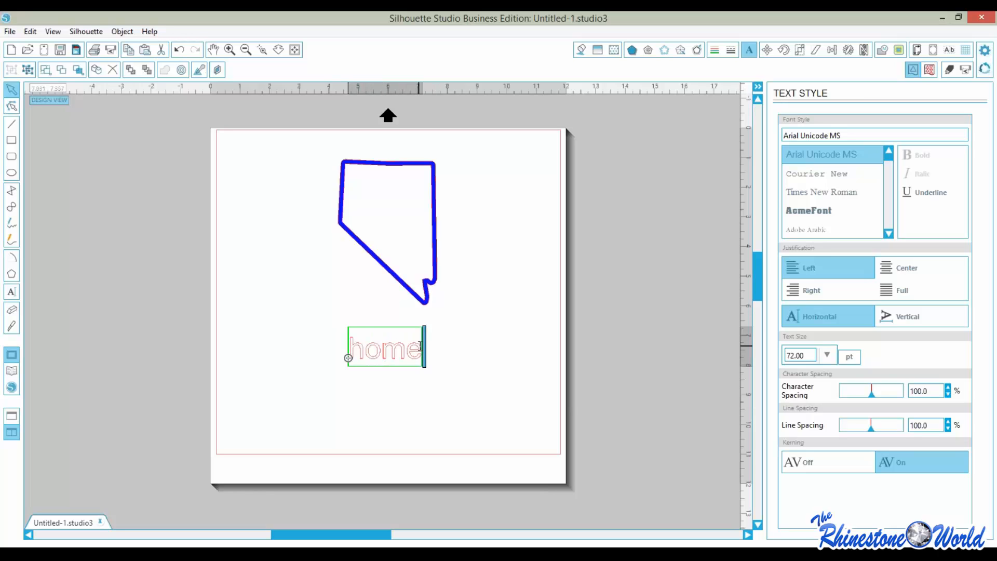
Try to change the font of the word "home" to Grand Hotel
left_click_drag(420, 347, 350, 346)
left_click(865, 134)
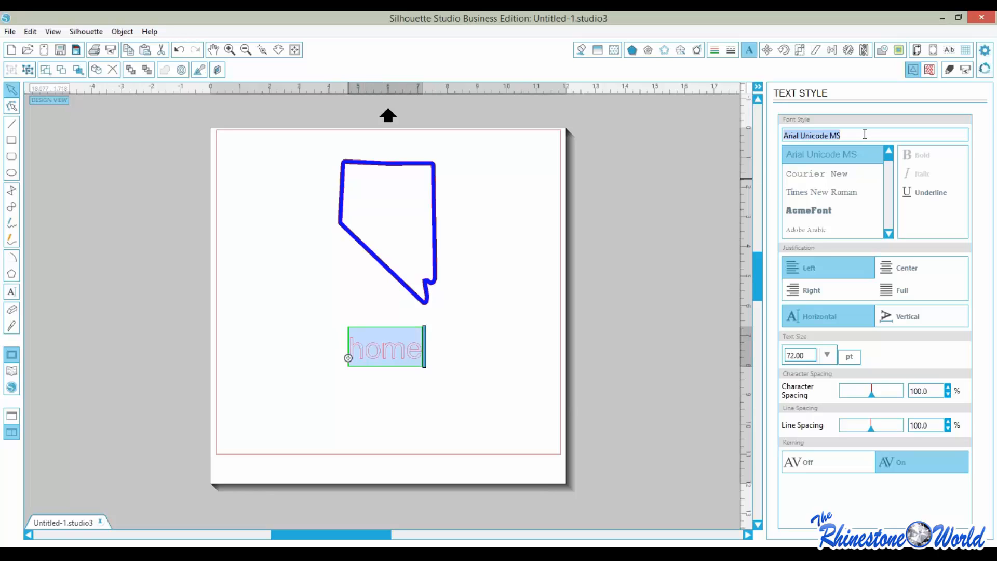
type("grand Hotel")
key("Tab")
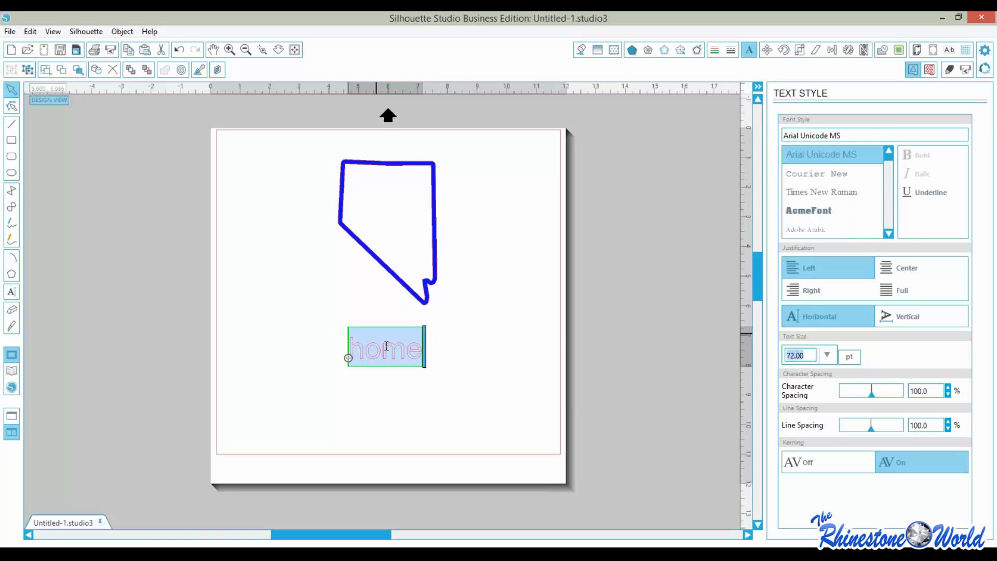
Change the font of the word "home" below the Nevada border to Grand Hotel
left_click(479, 353)
double_click(418, 351)
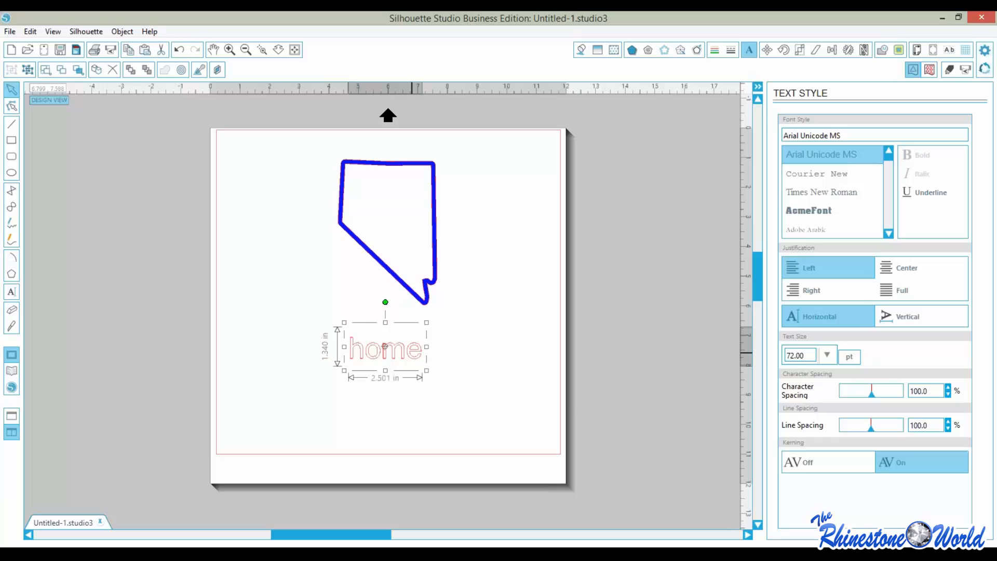
left_click_drag(421, 350, 349, 338)
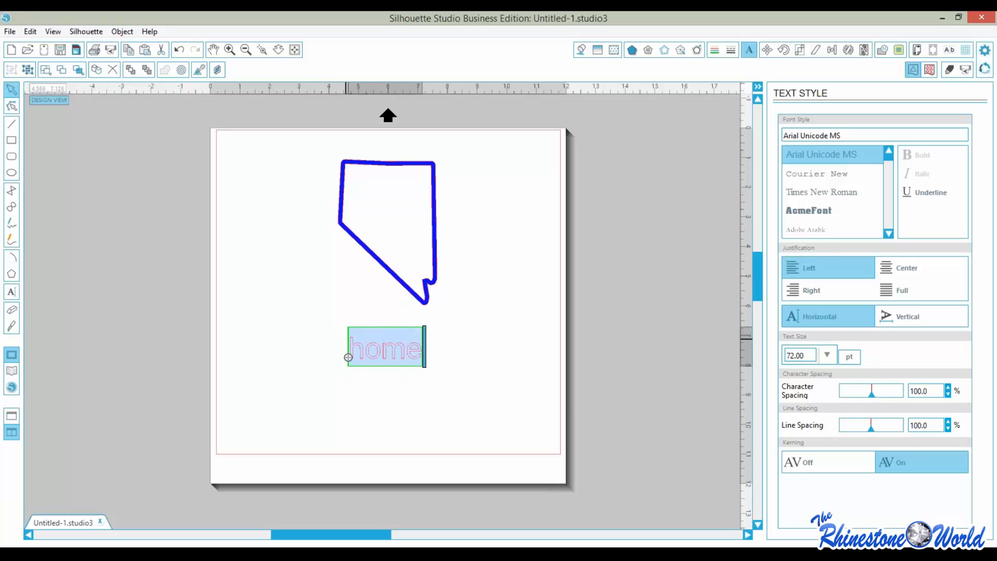
left_click_drag(887, 159, 884, 184)
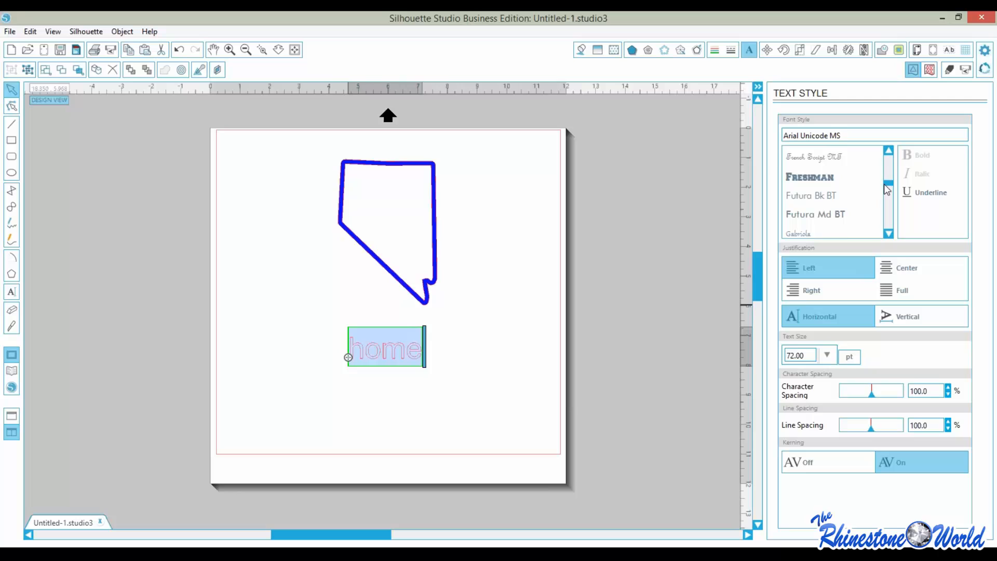
left_click(889, 235)
left_click(889, 234)
left_click(889, 234)
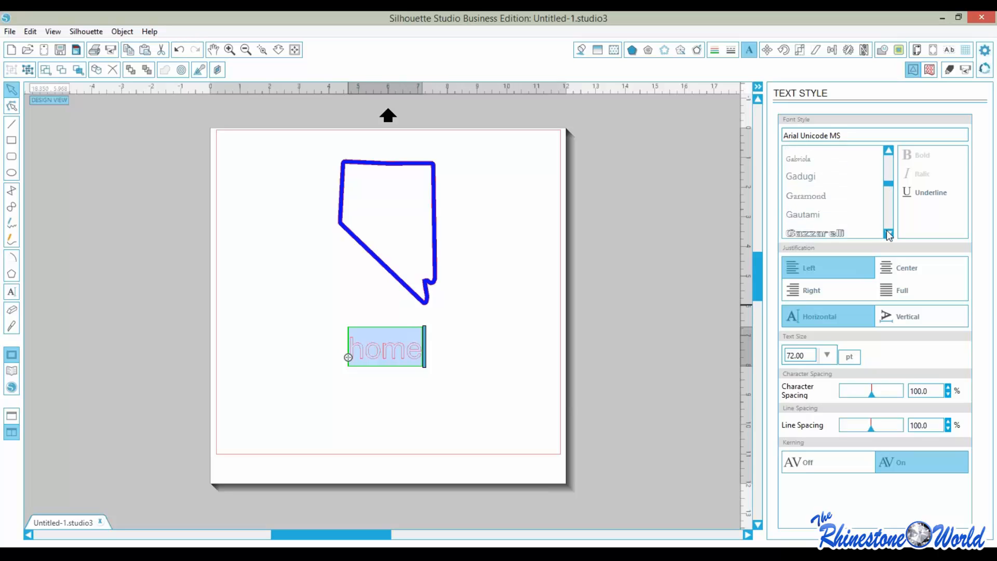
left_click(888, 235)
left_click(889, 234)
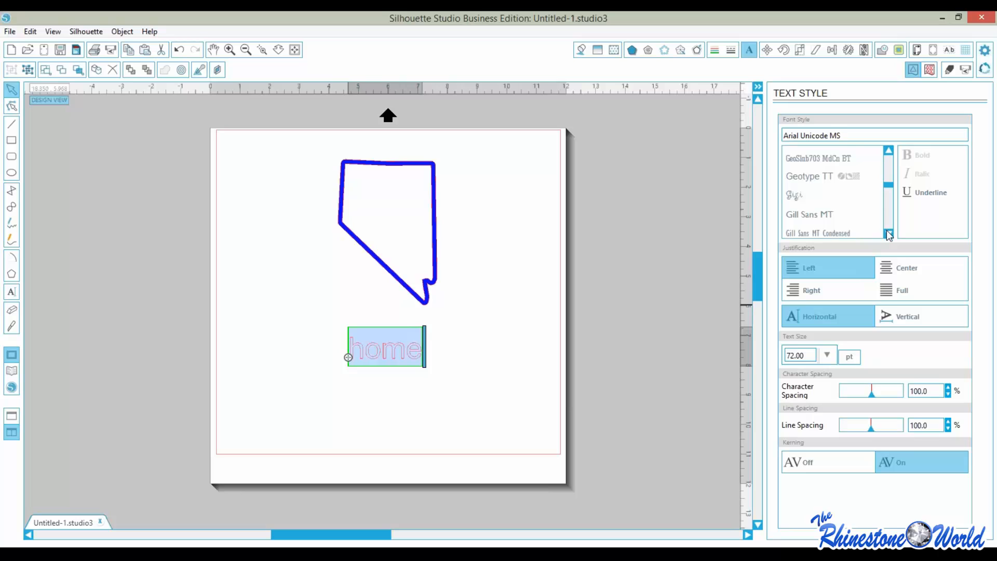
left_click(889, 234)
left_click(889, 235)
left_click(889, 234)
left_click(889, 235)
left_click(889, 234)
left_click(889, 235)
left_click(889, 234)
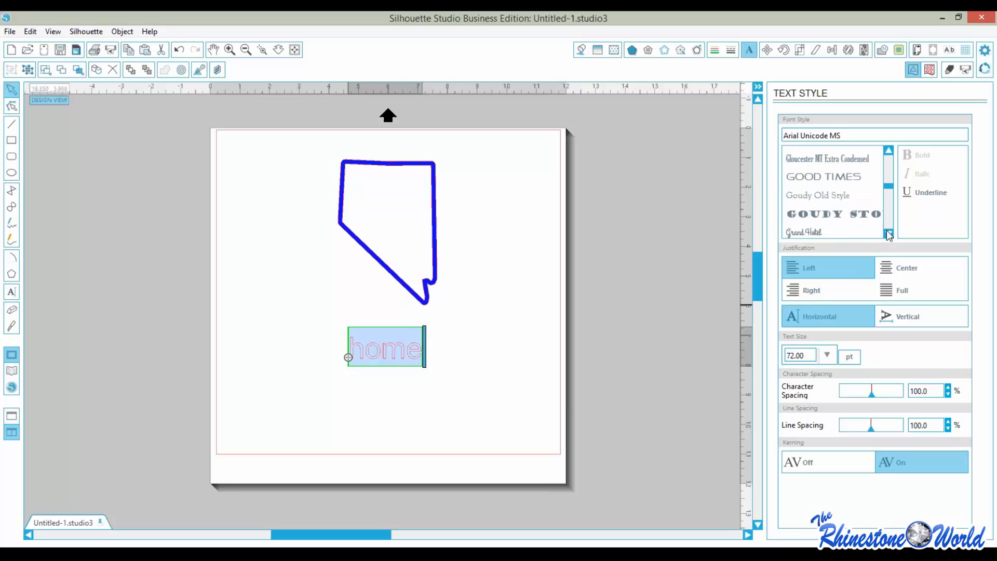
left_click(889, 234)
left_click(821, 206)
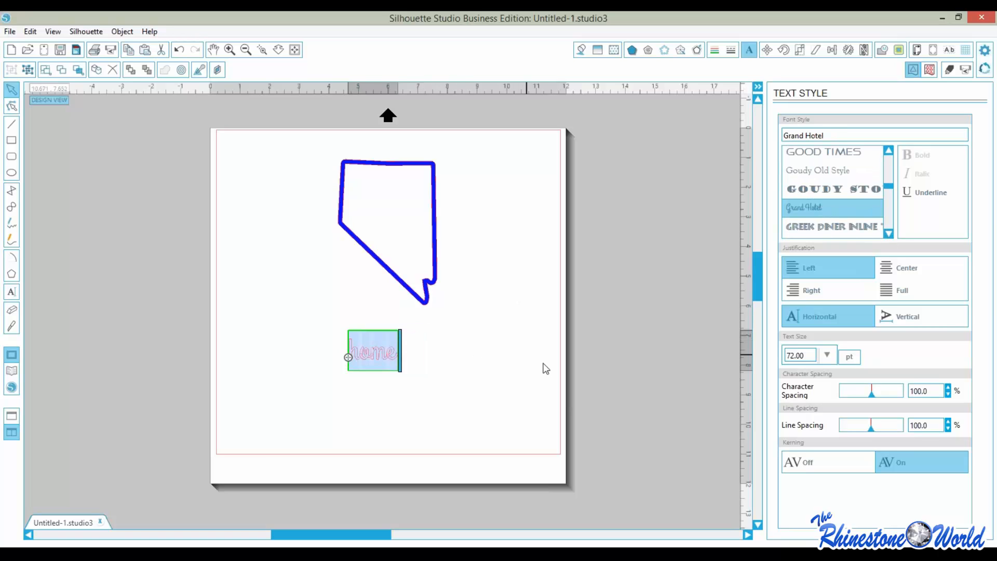
left_click(457, 397)
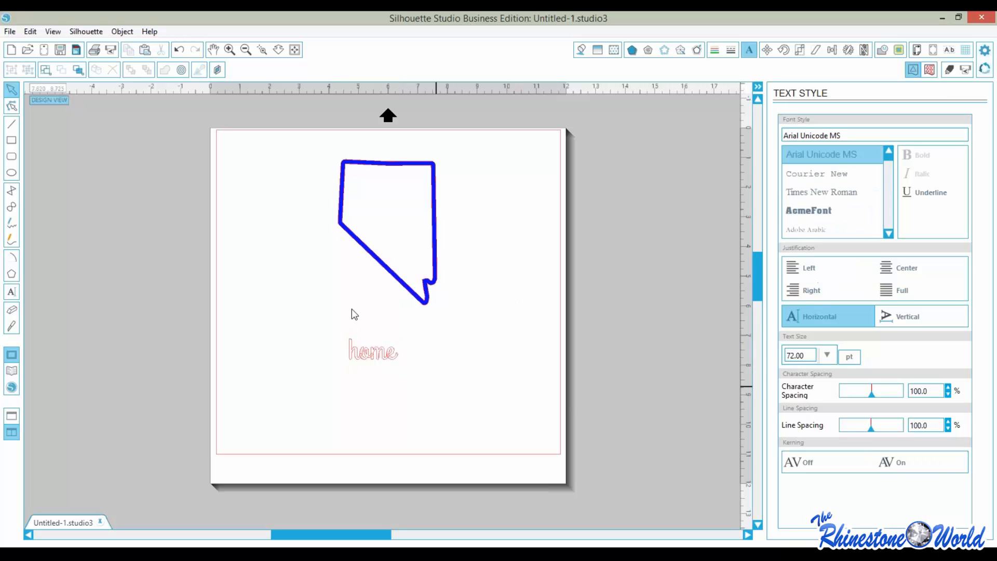
left_click(363, 355)
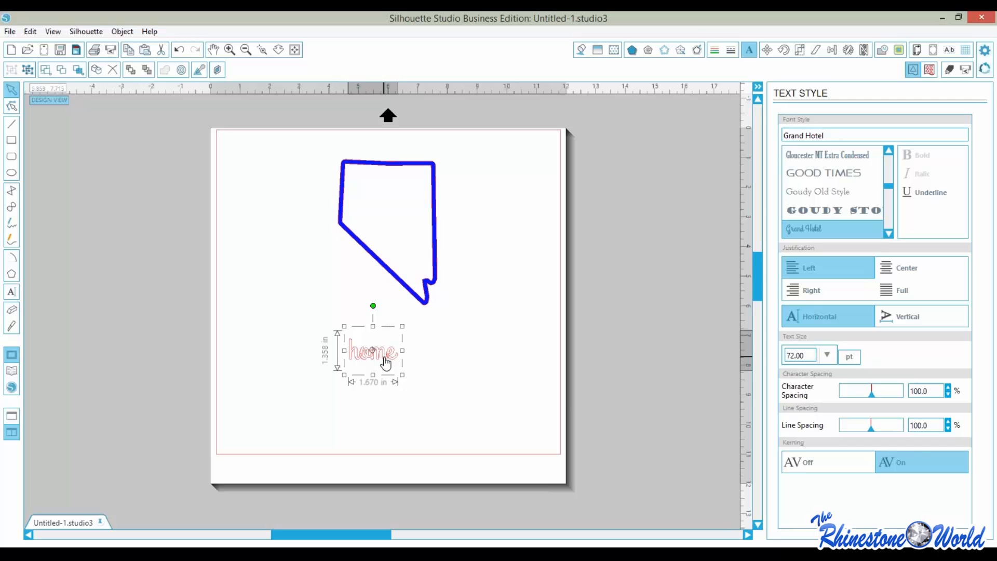
left_click(436, 409)
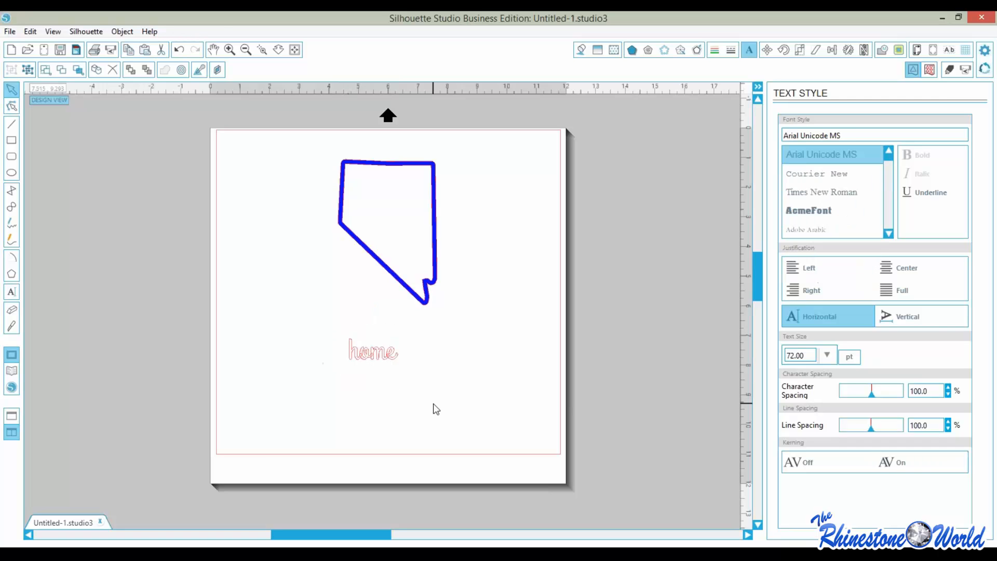
Weld the overlapping letters of the word "home" into one continuous shape
left_click(264, 51)
left_click_drag(327, 305, 419, 397)
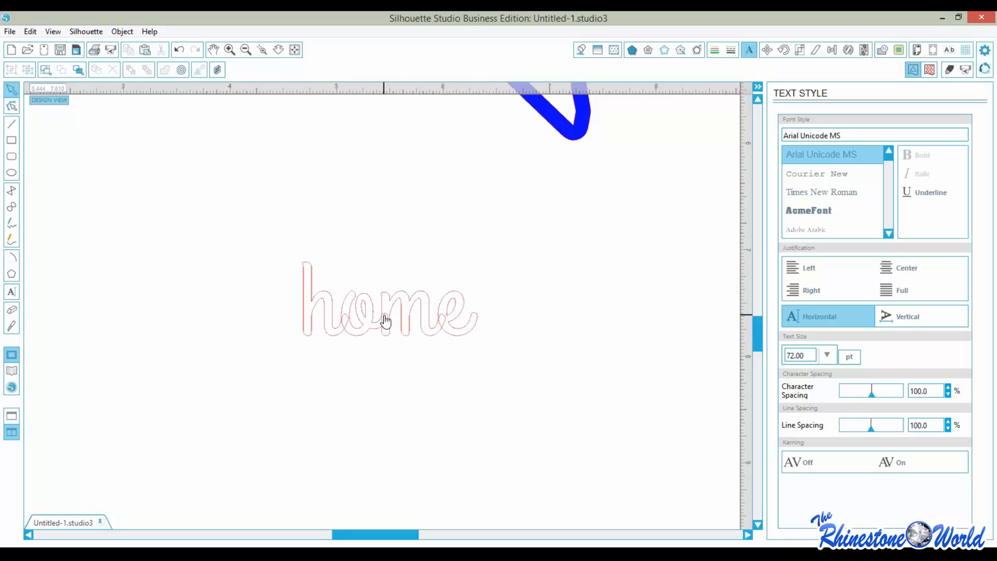
left_click(305, 281)
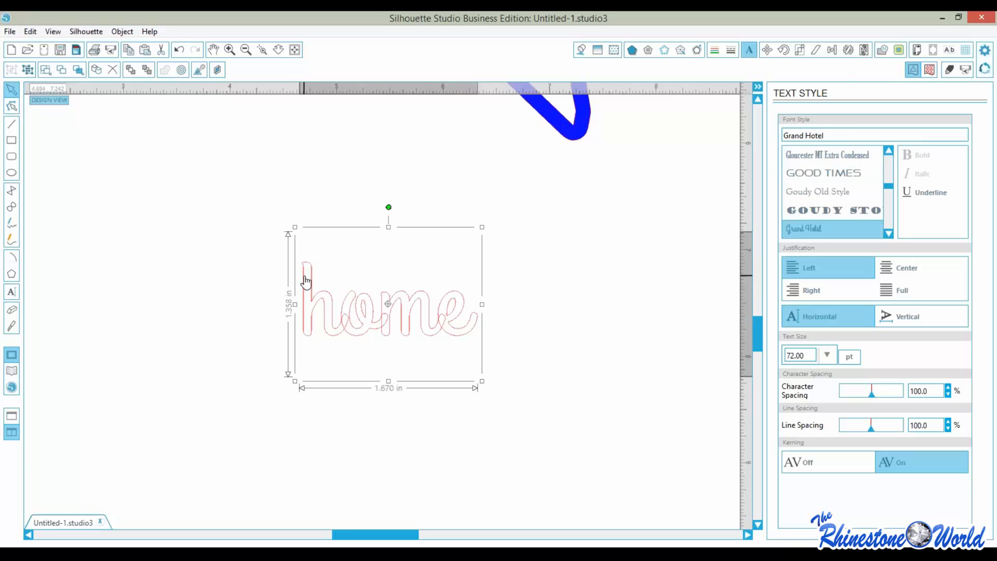
left_click(882, 51)
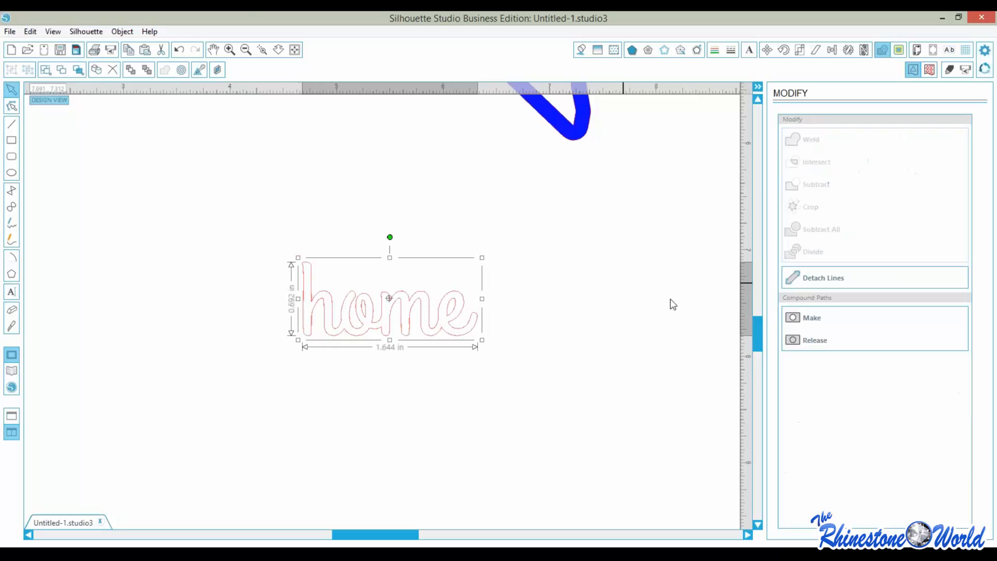
left_click(294, 50)
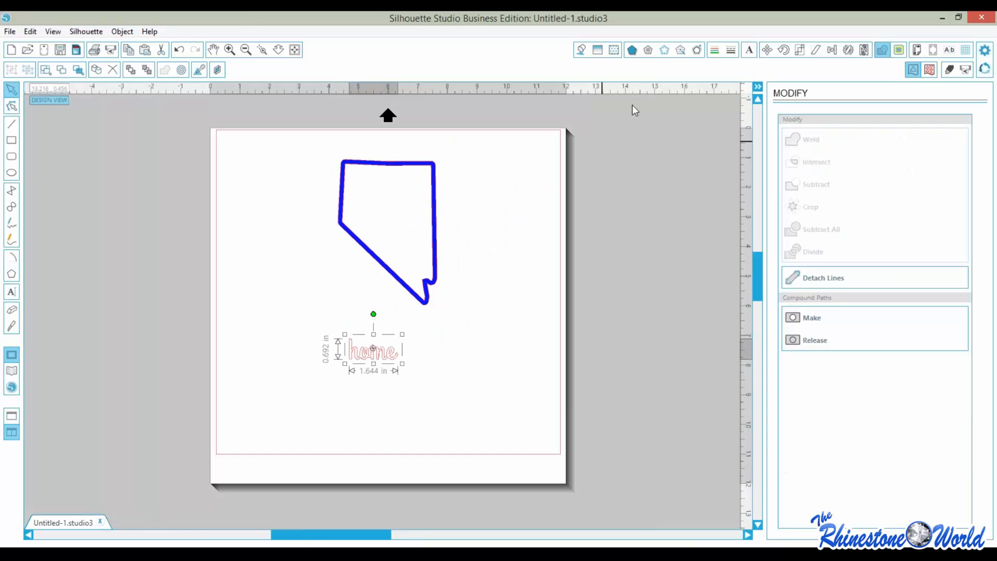
Fill the welded word "home" with a light pink colour
left_click(581, 50)
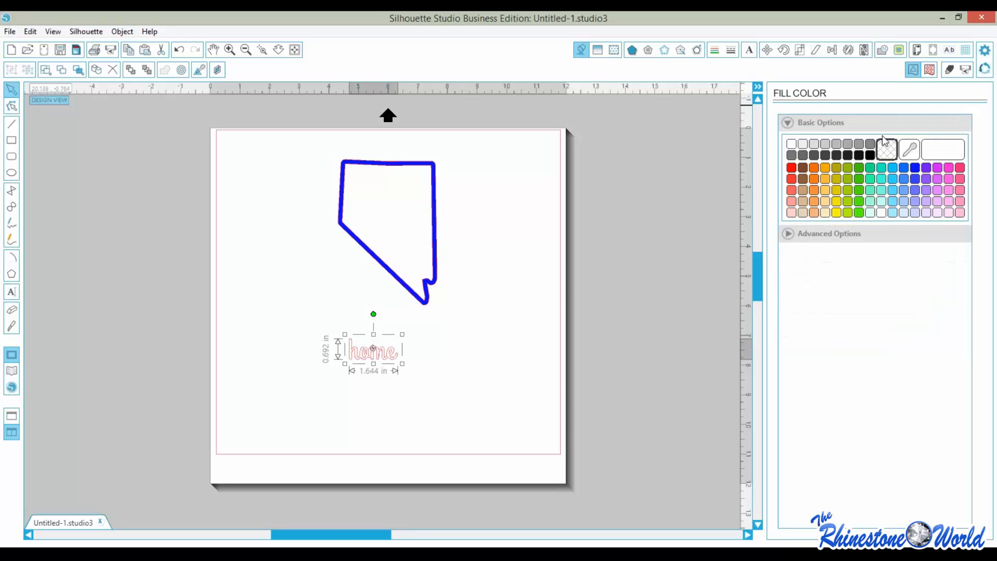
left_click(949, 213)
left_click(425, 381)
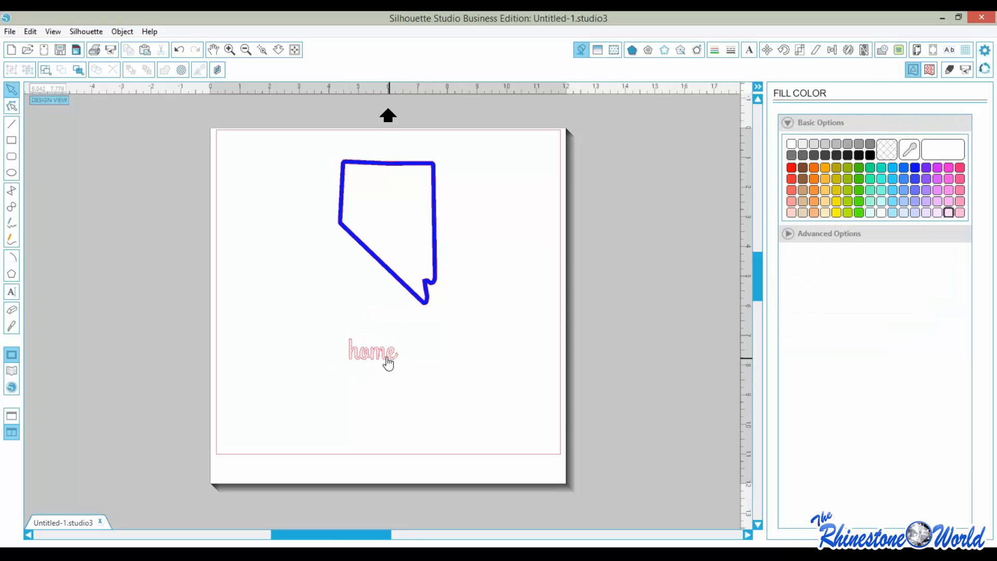
Move the word "home" up onto the diagonal lower-left edge of the Nevada border
left_click(388, 358)
left_click_drag(387, 359, 367, 280)
left_click(331, 361)
left_click(368, 280)
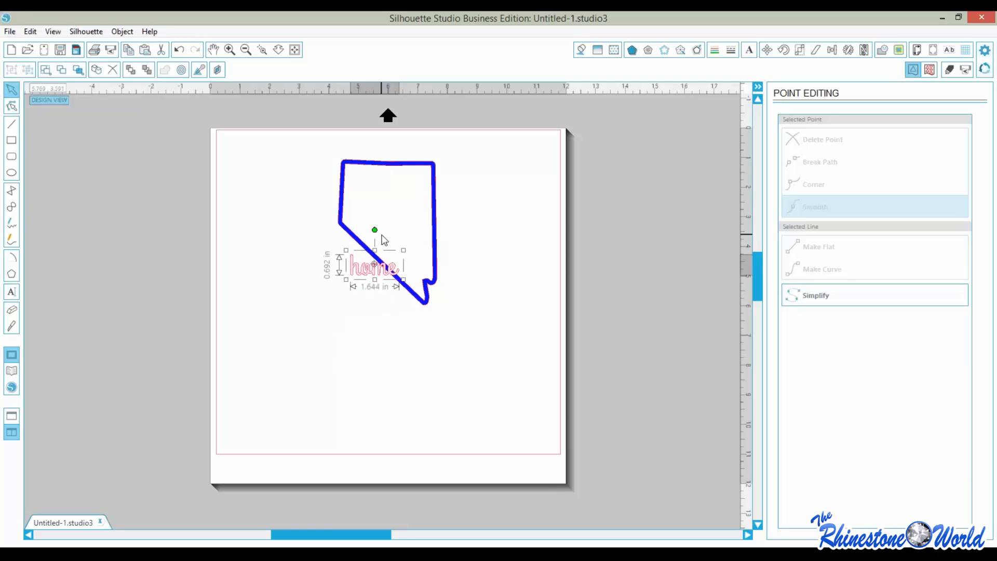
Rotate the word "home" so that it runs parallel to the diagonal edge of the Nevada border
left_click_drag(376, 230, 391, 249)
left_click(264, 51)
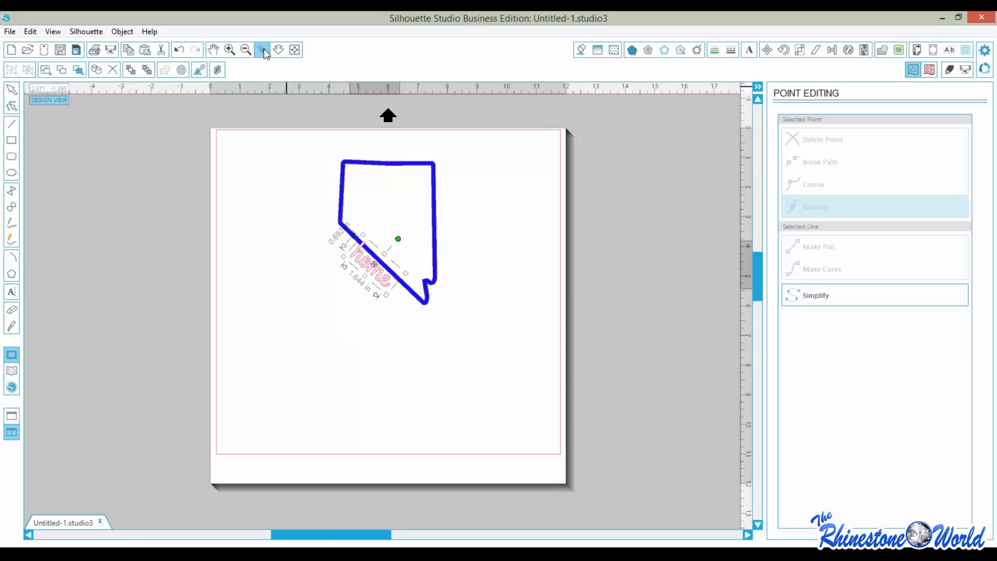
left_click_drag(326, 207, 458, 355)
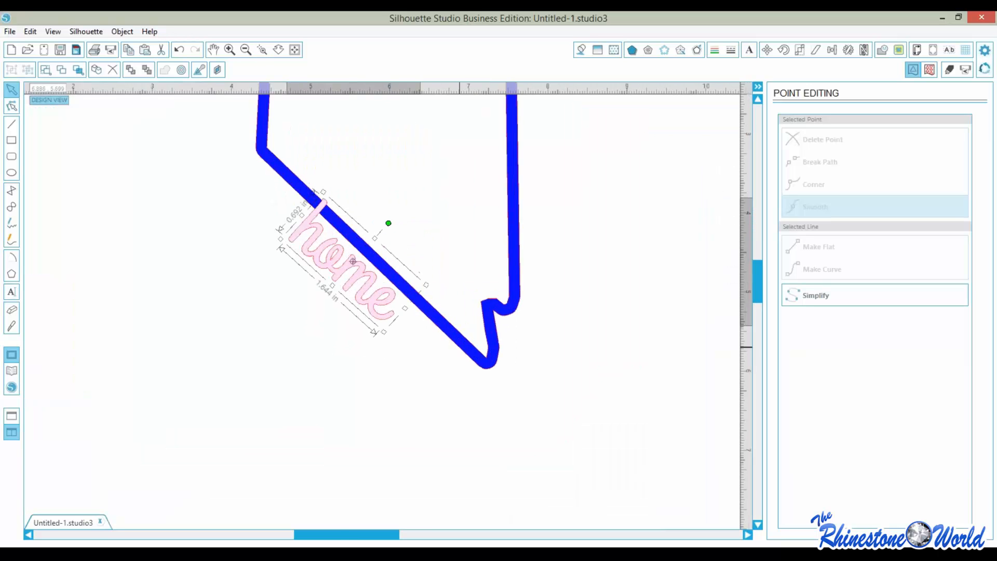
left_click_drag(359, 301, 364, 294)
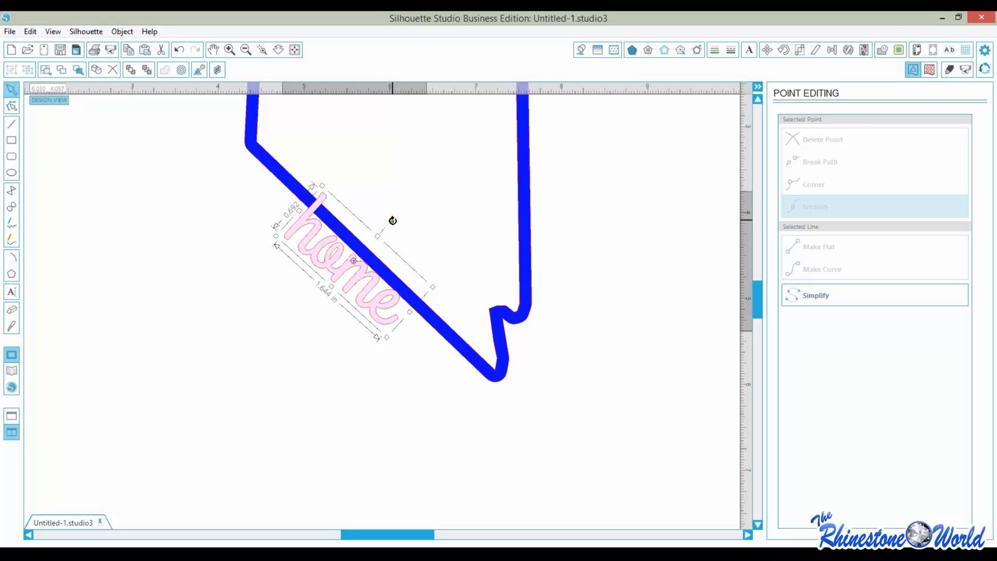
left_click_drag(392, 220, 392, 223)
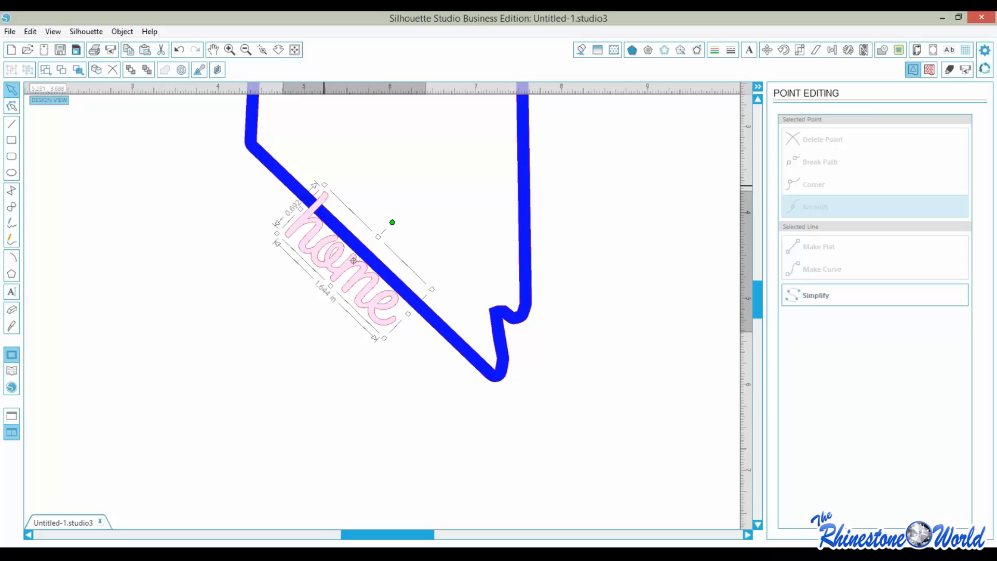
Enlarge the word "home" to about 2.8 in long and place it over the diagonal edge of the Nevada border
left_click_drag(325, 185, 305, 127)
left_click_drag(333, 240, 356, 245)
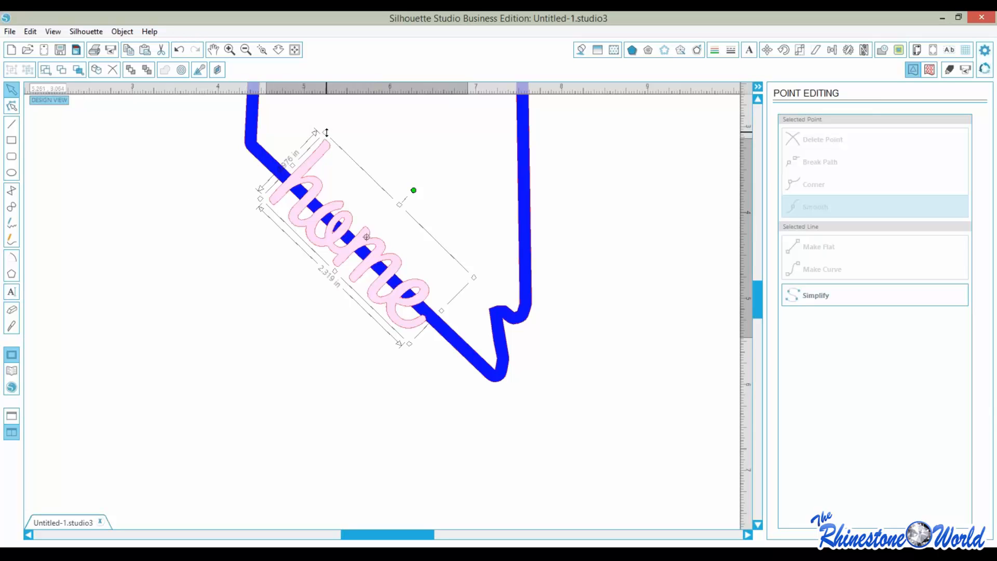
left_click_drag(327, 132, 322, 120)
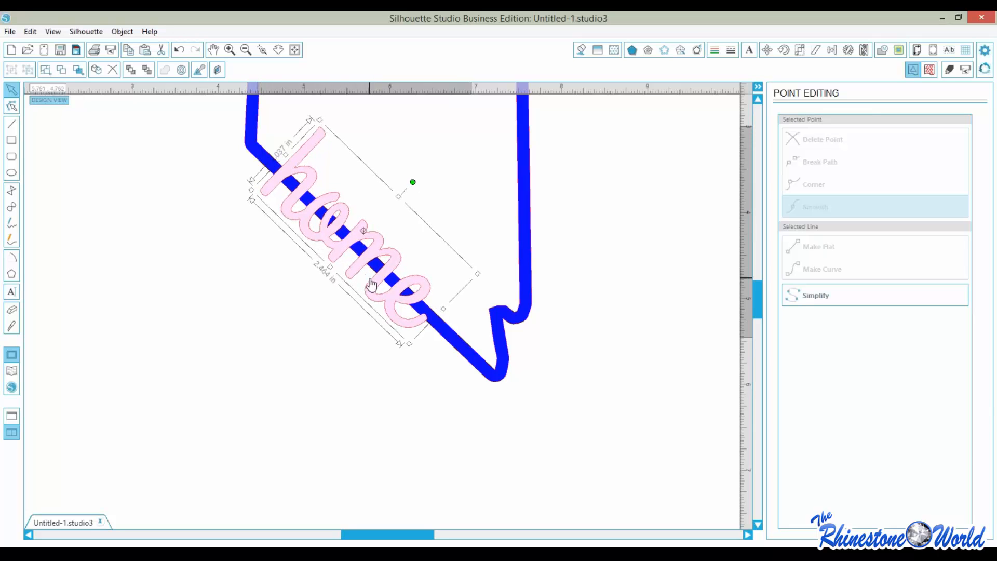
left_click_drag(371, 289, 380, 304)
left_click_drag(328, 132, 328, 117)
left_click_drag(352, 229, 363, 235)
left_click(295, 50)
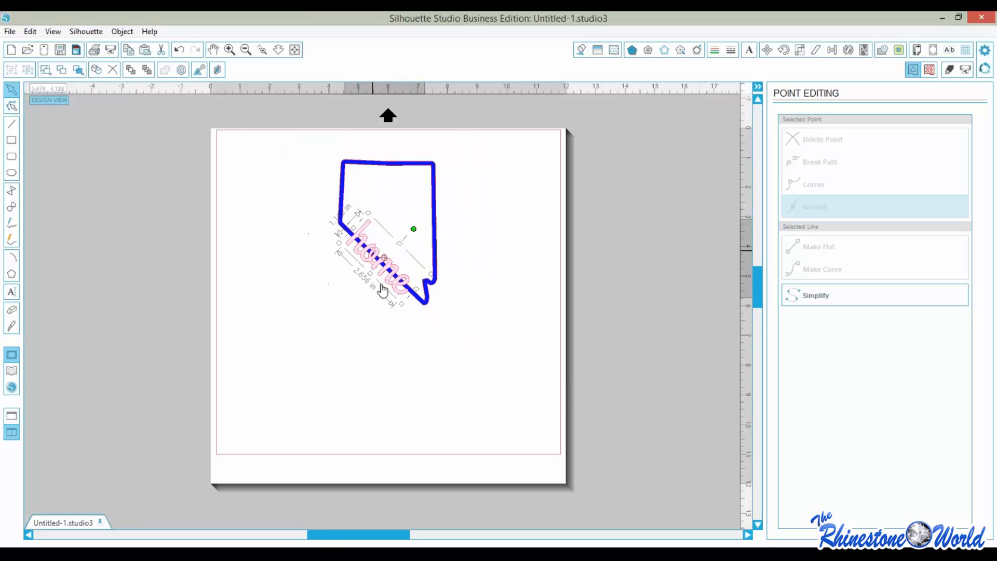
left_click_drag(382, 271, 381, 270)
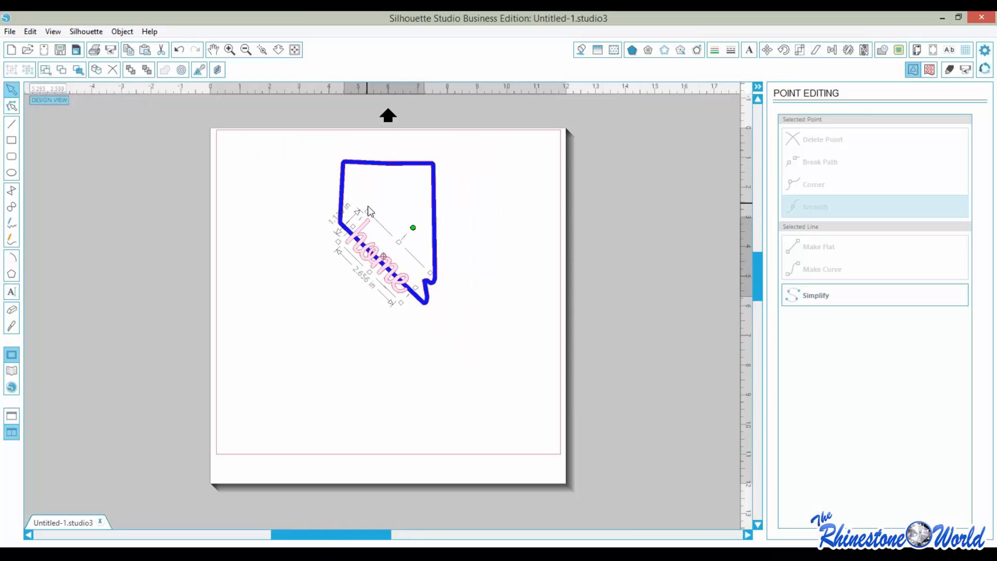
left_click_drag(368, 210, 366, 207)
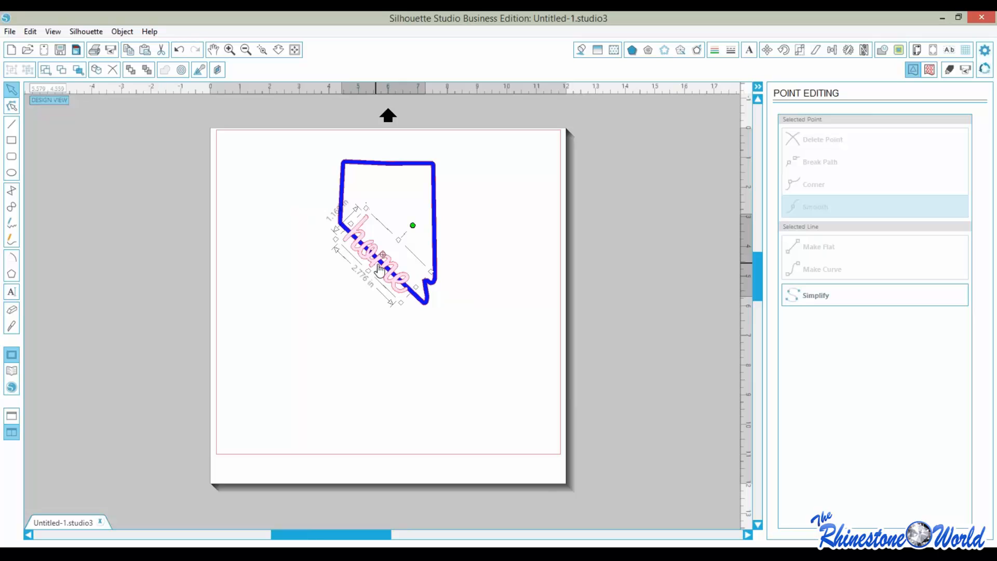
left_click_drag(380, 269, 379, 269)
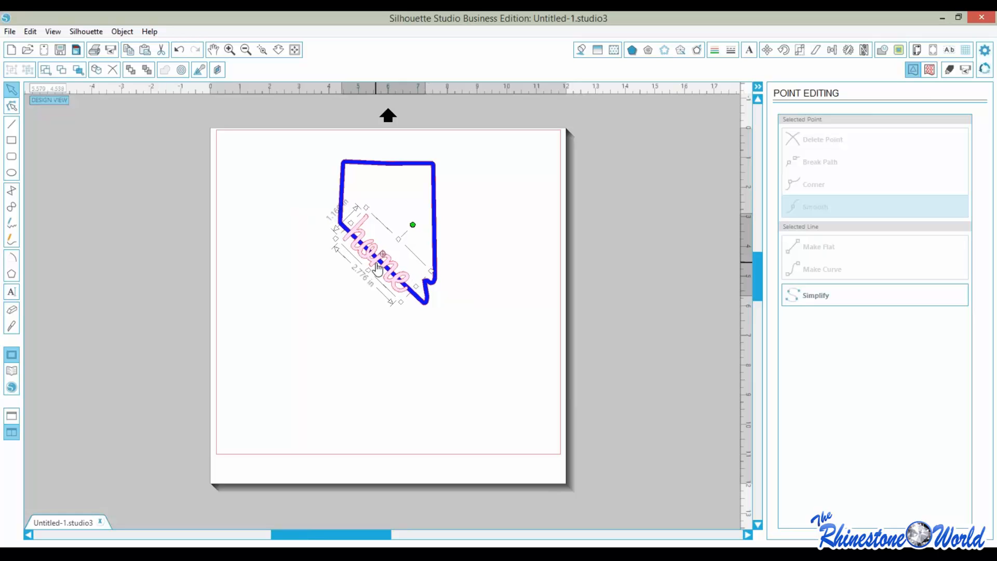
left_click(365, 361)
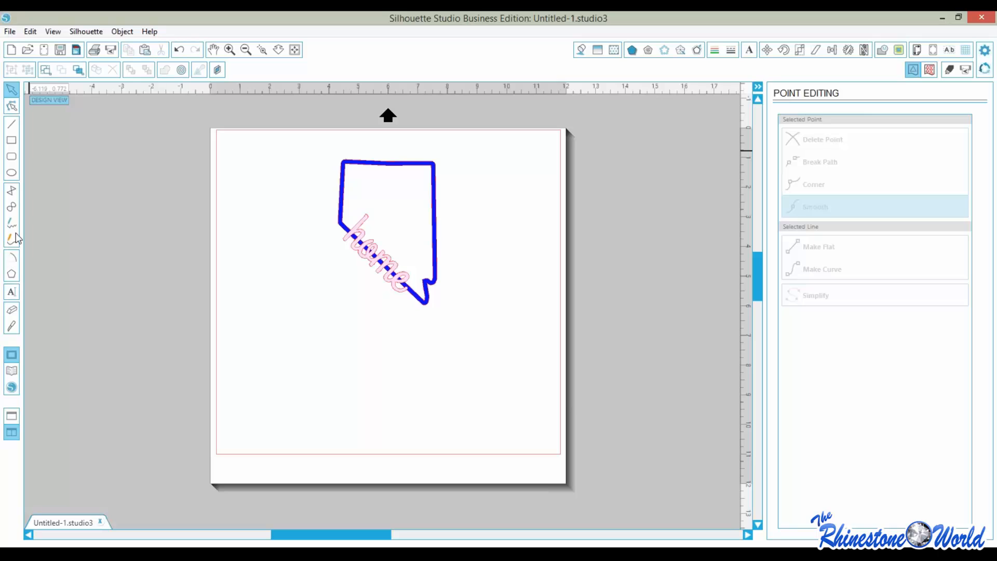
Cut through the diagonal border edge at both ends of the word "home" with the Straight knife
left_click(10, 323)
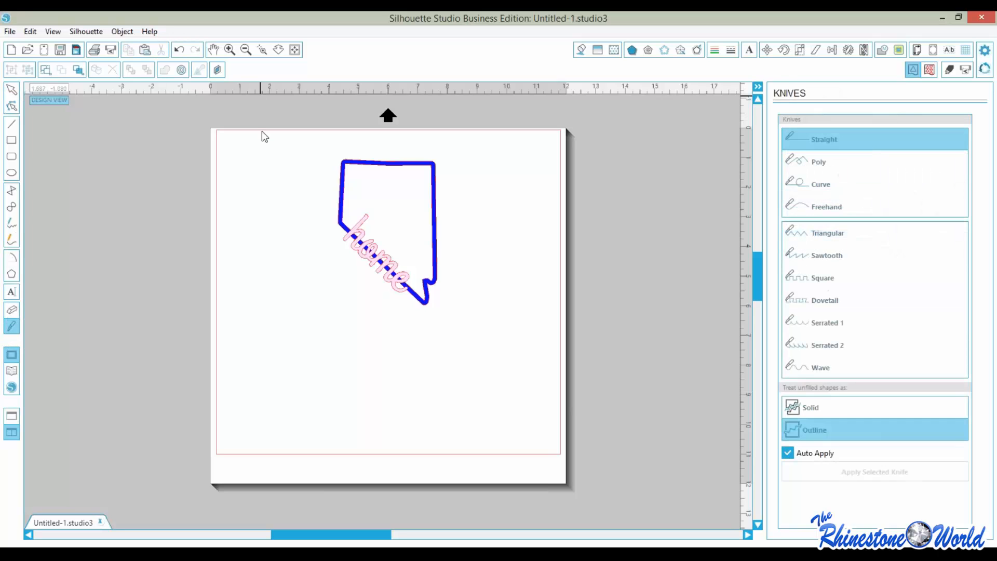
left_click(262, 50)
left_click_drag(291, 179, 516, 382)
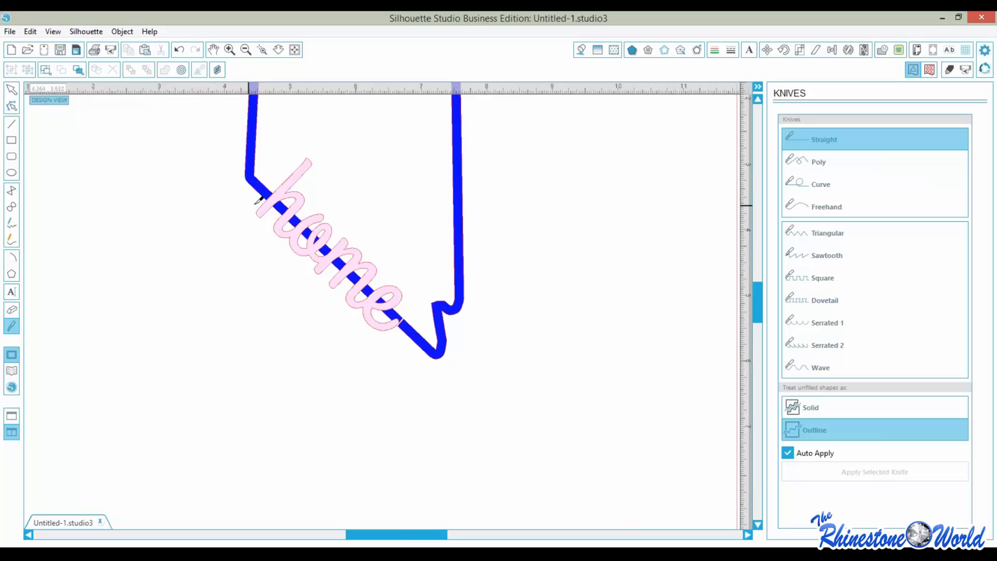
left_click_drag(267, 196, 281, 186)
left_click(11, 90)
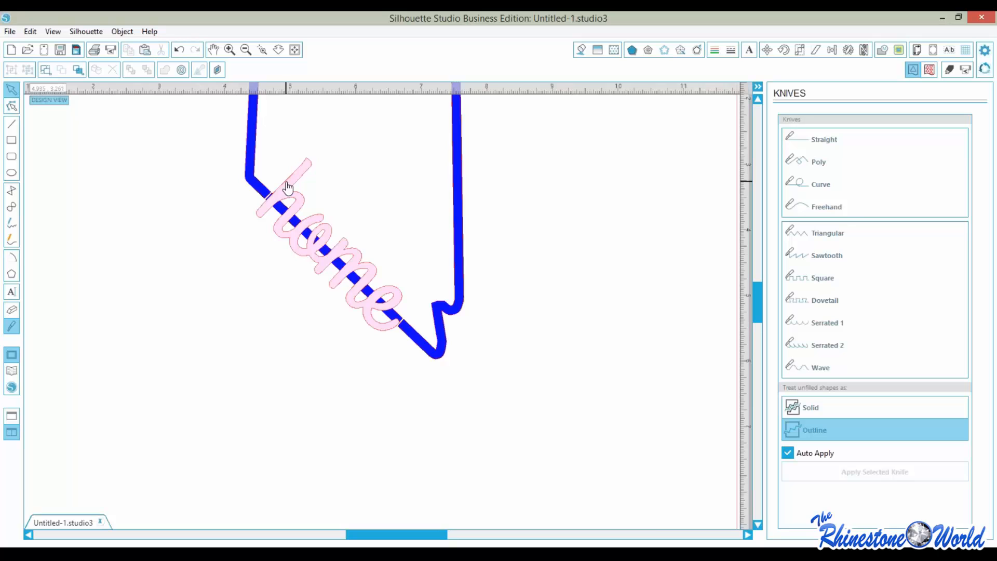
Delete the cut diagonal border piece behind the word "home" and fit the word into the resulting gap
left_click_drag(288, 188, 170, 202)
mouse_move(310, 242)
left_mouse_down()
mouse_move(408, 324)
mouse_move(601, 274)
mouse_move(337, 263)
mouse_move(296, 240)
mouse_move(552, 227)
left_mouse_up()
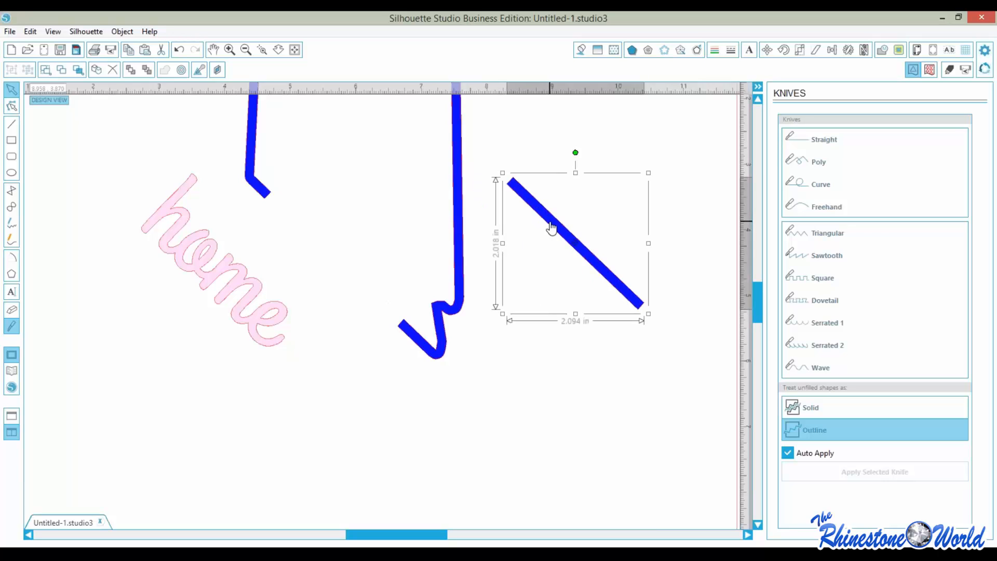
key("Delete")
left_click_drag(201, 285, 323, 270)
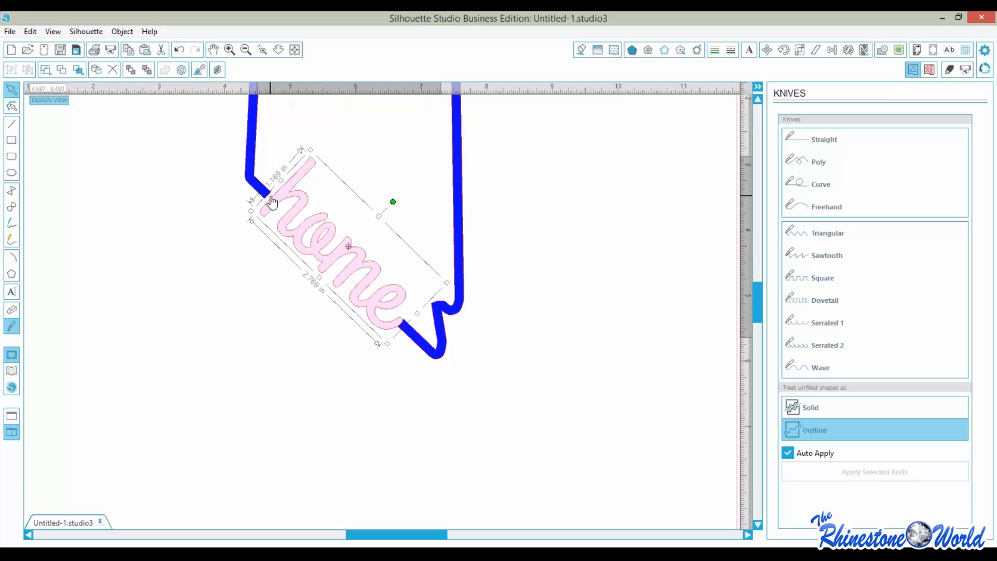
left_click(208, 202)
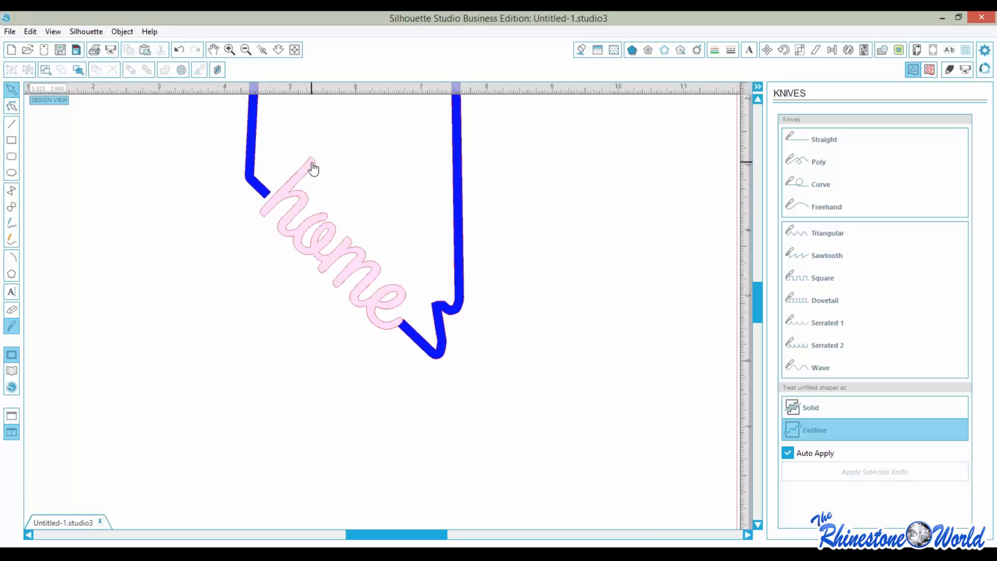
Reshape the cut border end beside the "h" by moving its corner points onto the letter, and inspect the opposite join at the "e"
double_click(254, 184)
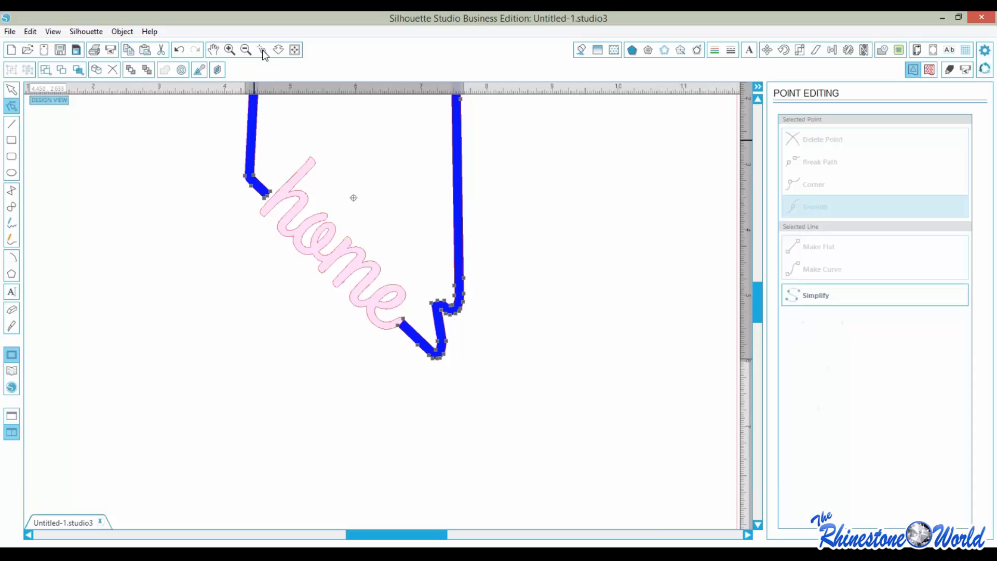
left_click(262, 49)
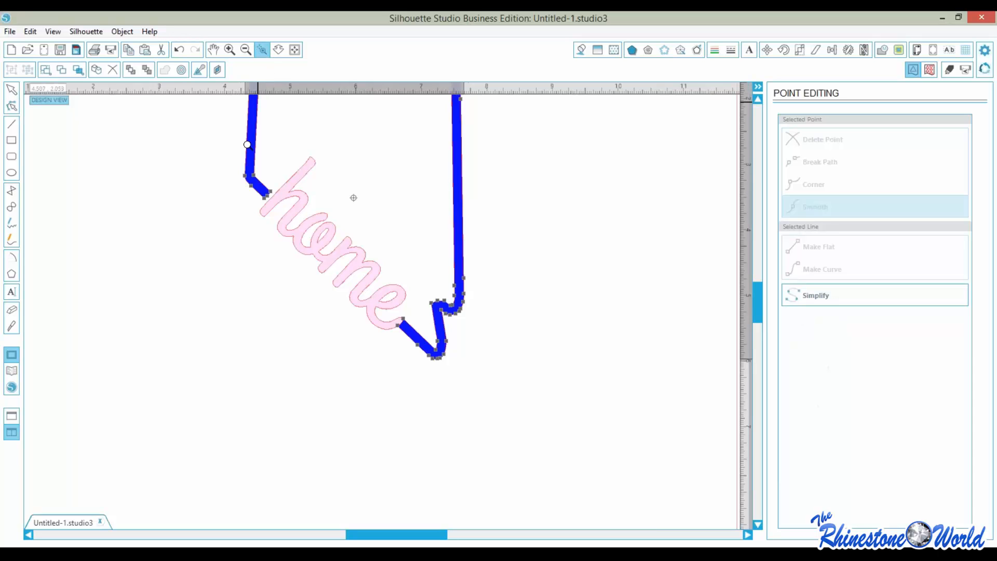
left_click_drag(211, 130, 313, 233)
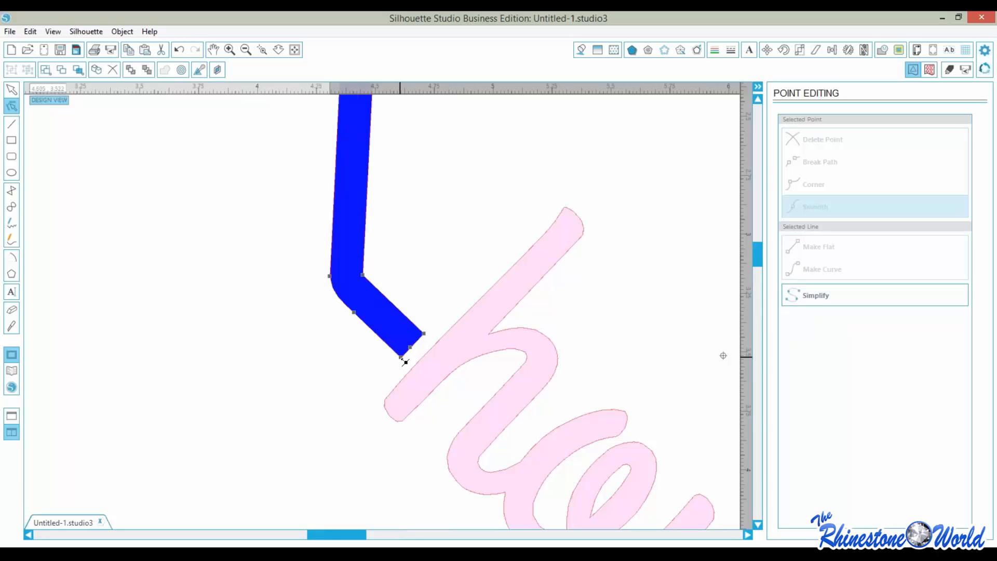
mouse_move(405, 362)
left_mouse_down()
mouse_move(418, 377)
mouse_move(416, 354)
mouse_move(425, 369)
left_mouse_up()
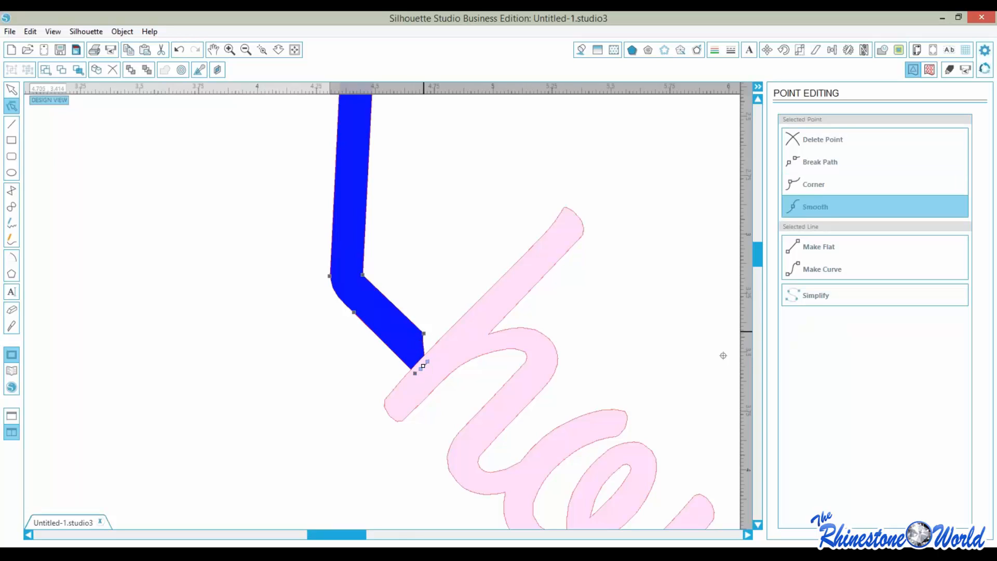
left_click_drag(424, 333, 436, 353)
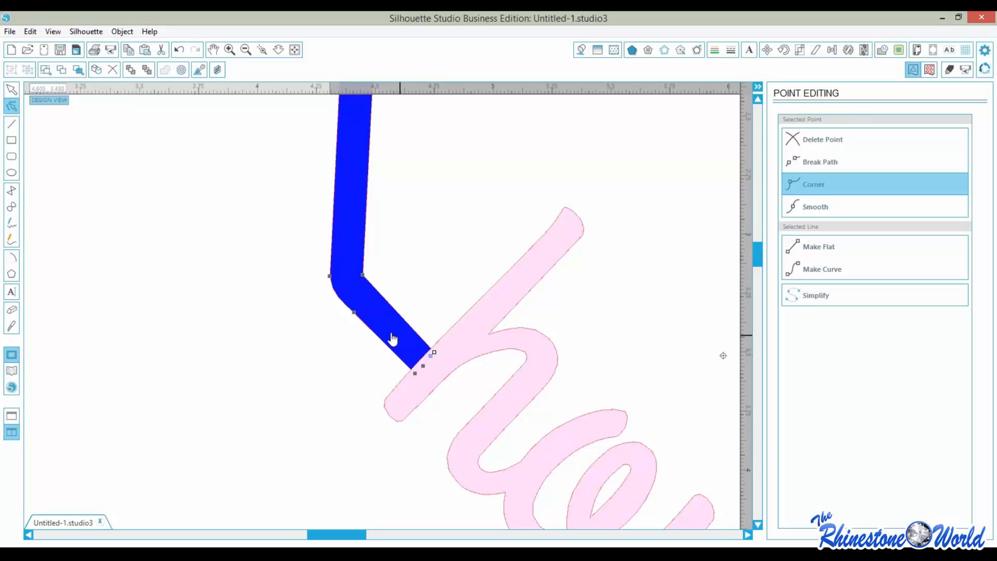
left_click(296, 50)
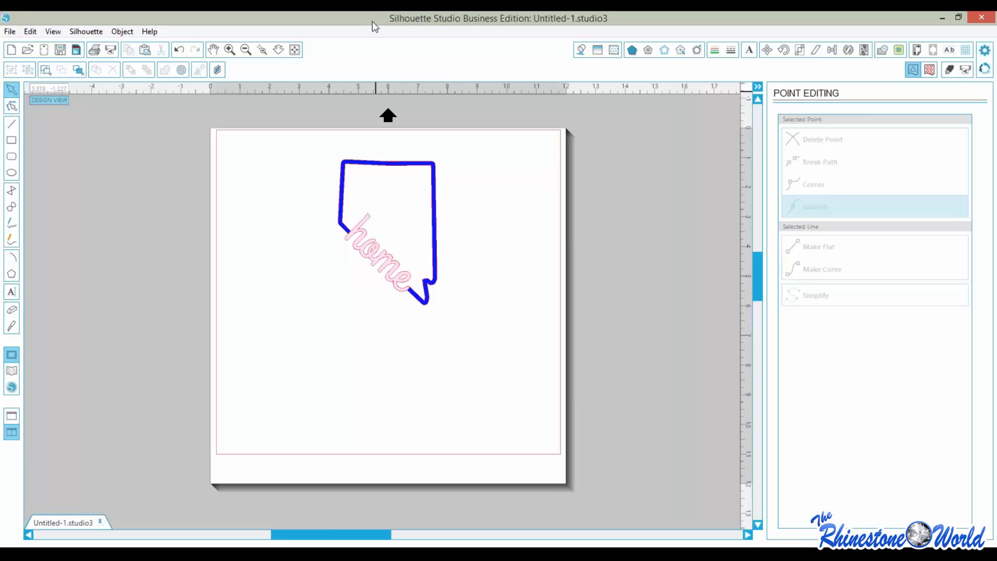
left_click(266, 50)
left_click_drag(345, 244, 486, 330)
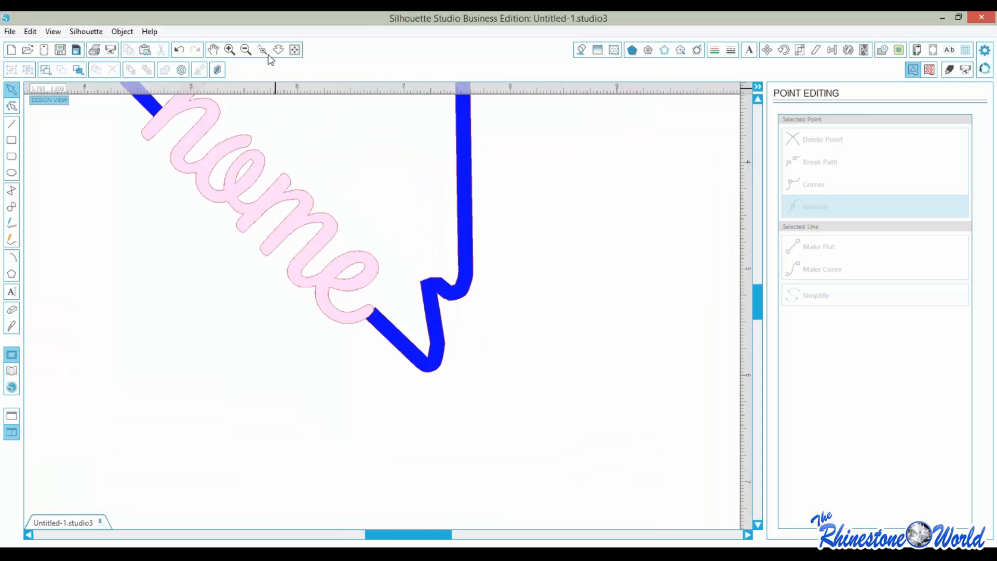
left_click(294, 50)
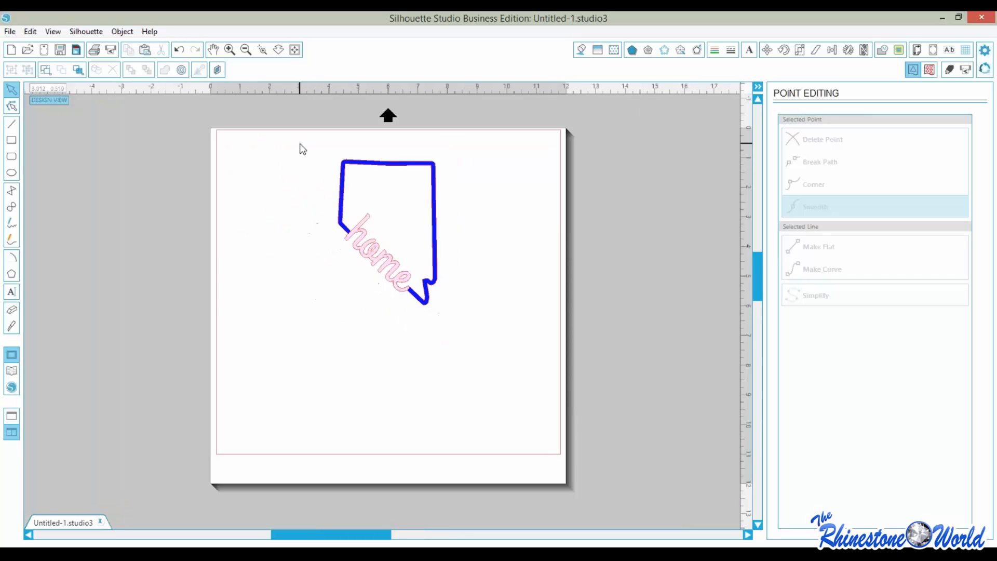
Weld the word "home" to the Nevada border and move the combined design to the upper-left corner of the page
left_click_drag(299, 143, 470, 341)
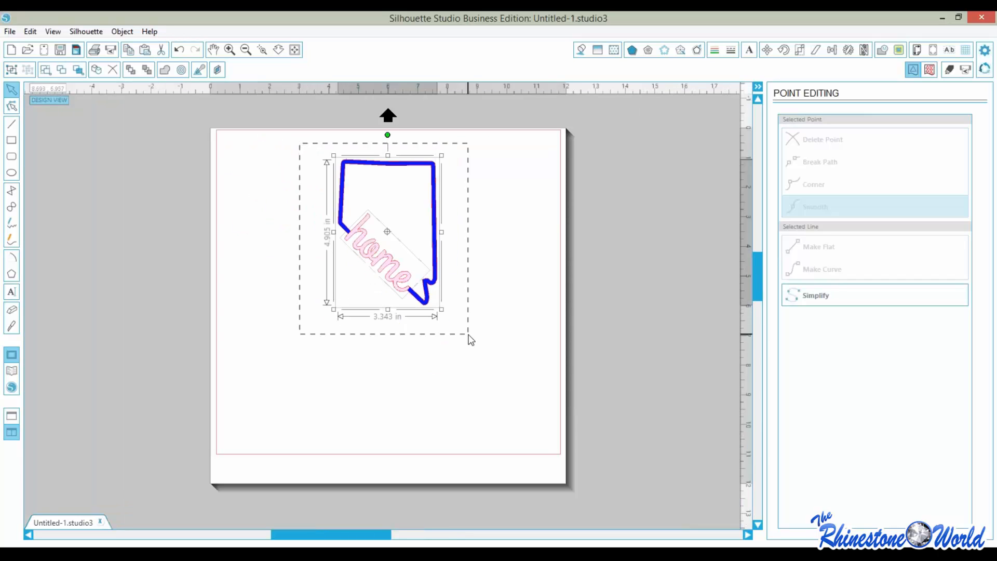
left_click(882, 49)
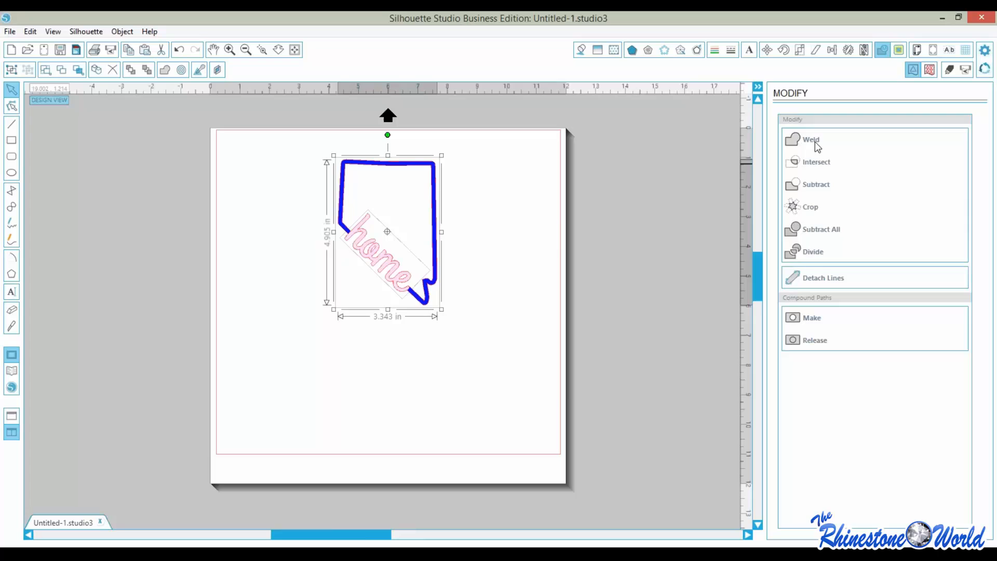
left_click(818, 147)
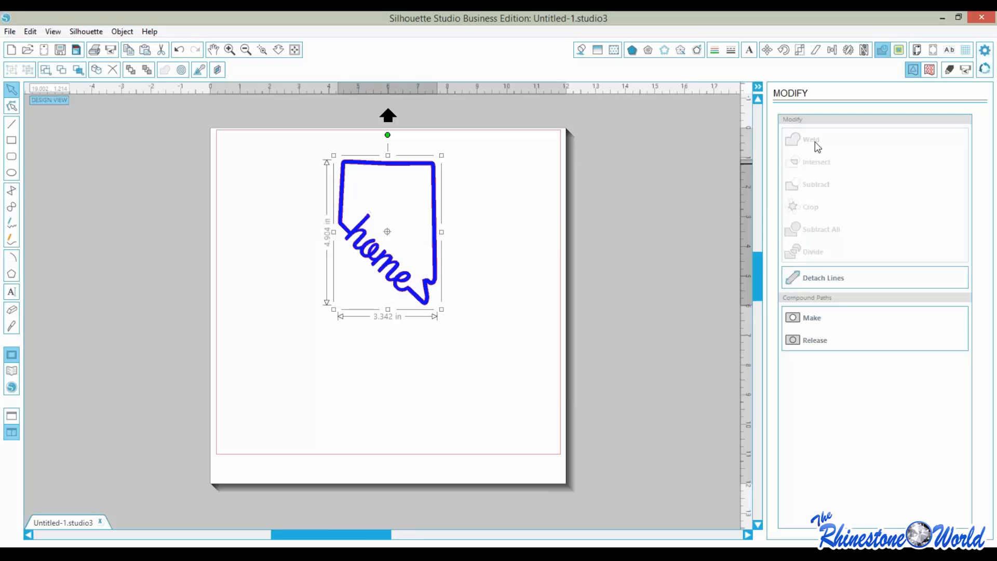
left_click_drag(437, 270, 327, 257)
left_click(437, 310)
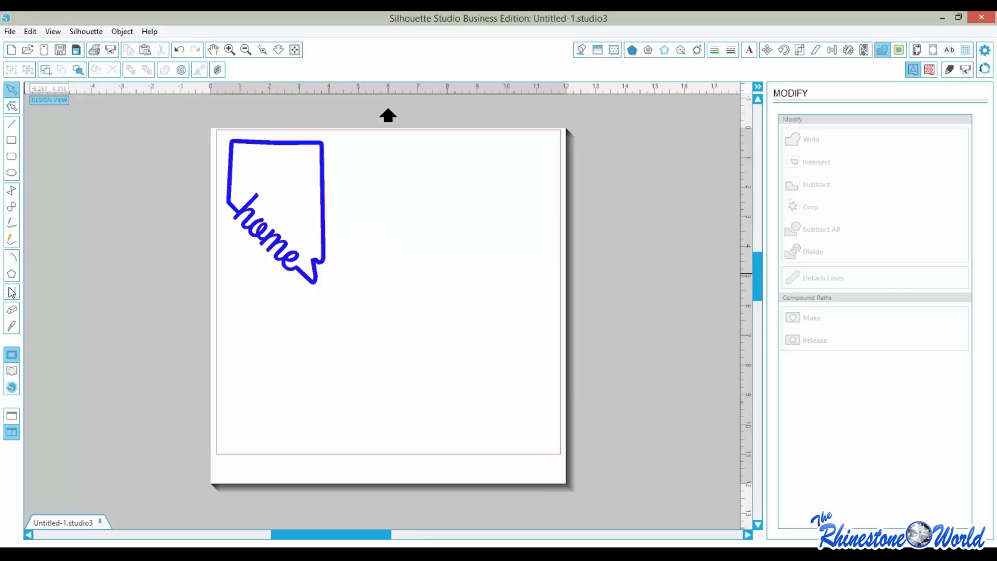
Add the letter "M" as text on the empty area beside the Nevada design and set its font to StateFace
left_click(11, 292)
left_click(464, 279)
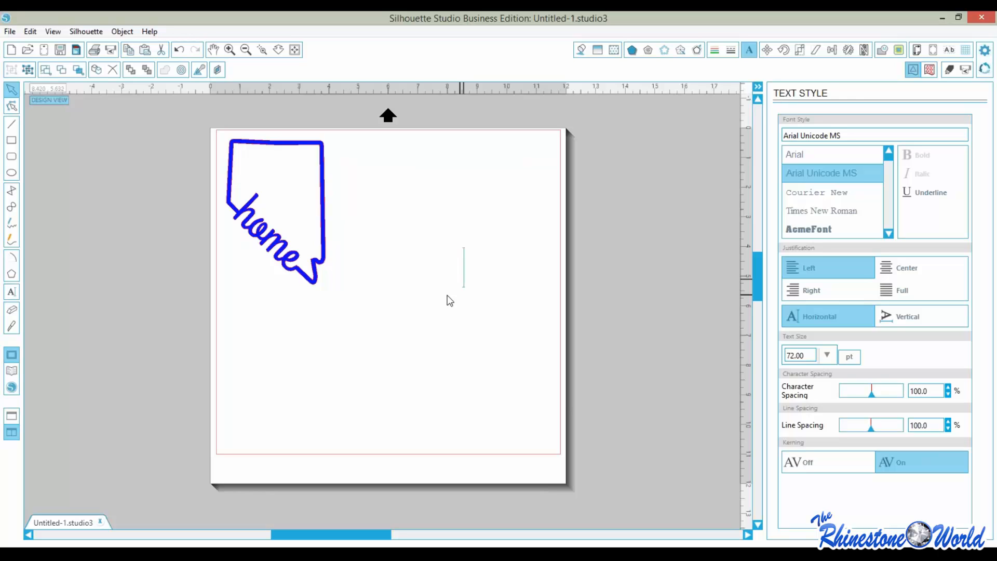
type("M")
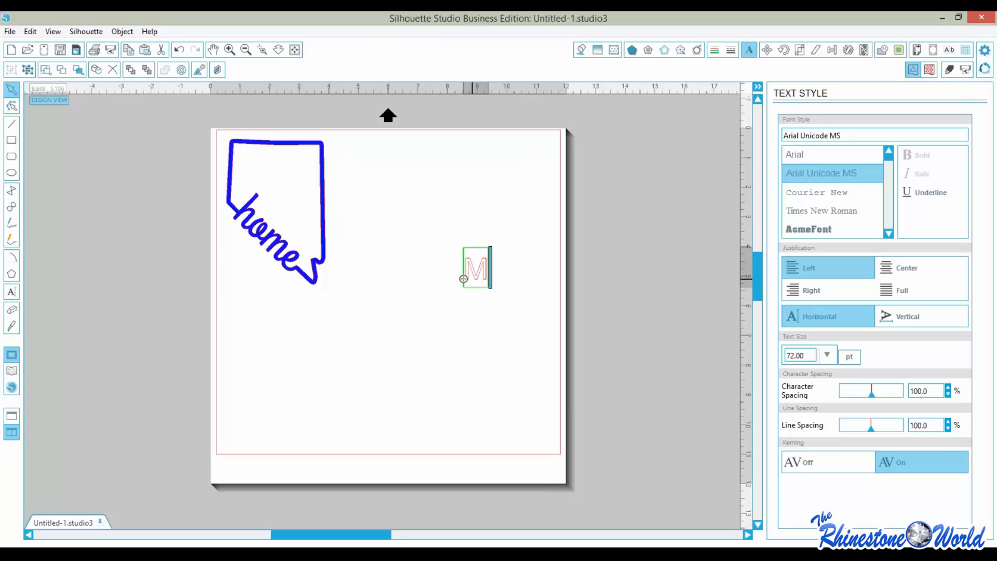
double_click(485, 270)
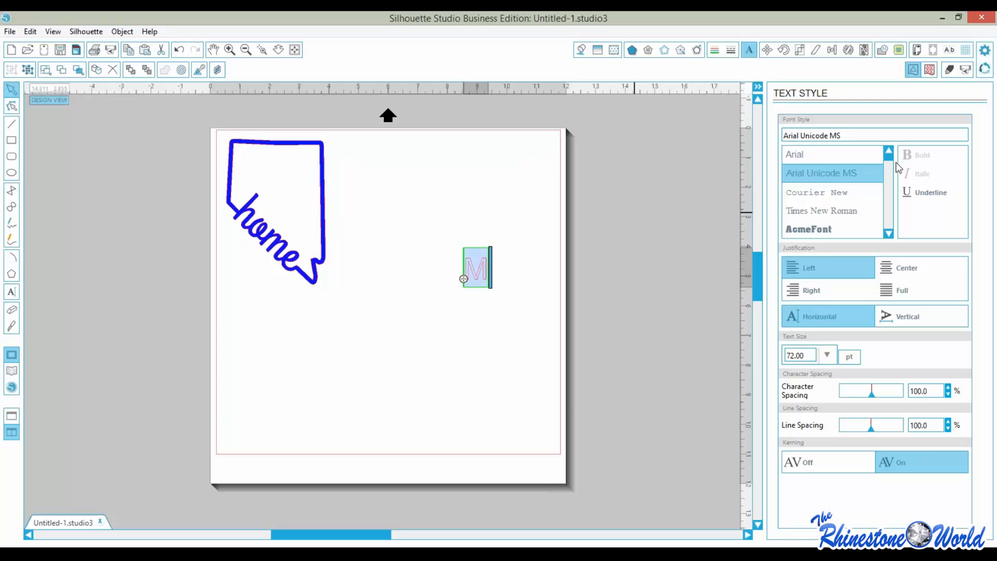
left_click_drag(892, 162, 891, 221)
scroll(892, 219, "up", 2)
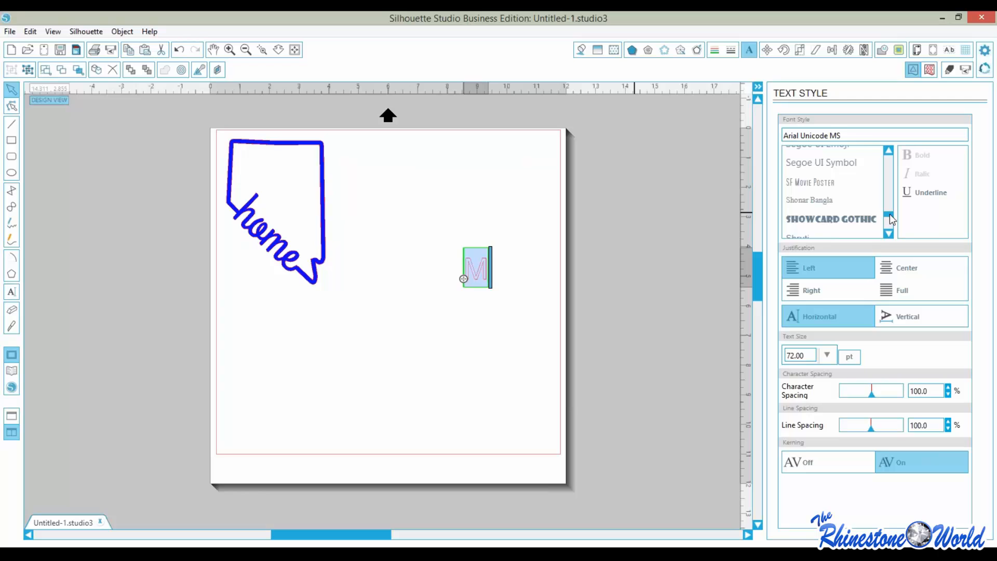
scroll(892, 220, "down", 2)
left_click_drag(890, 215, 890, 215)
scroll(892, 220, "down", 3)
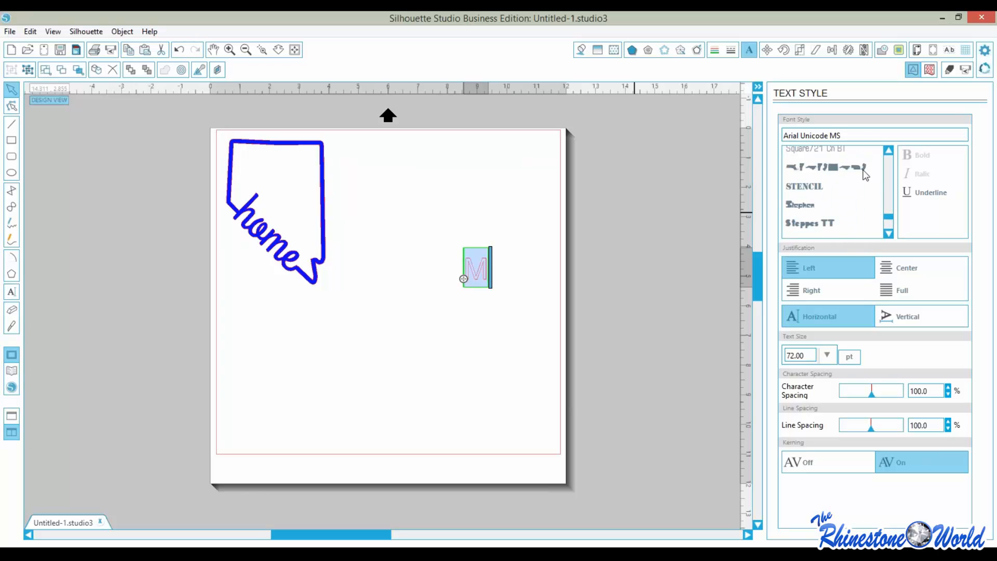
left_click(865, 170)
left_click(435, 338)
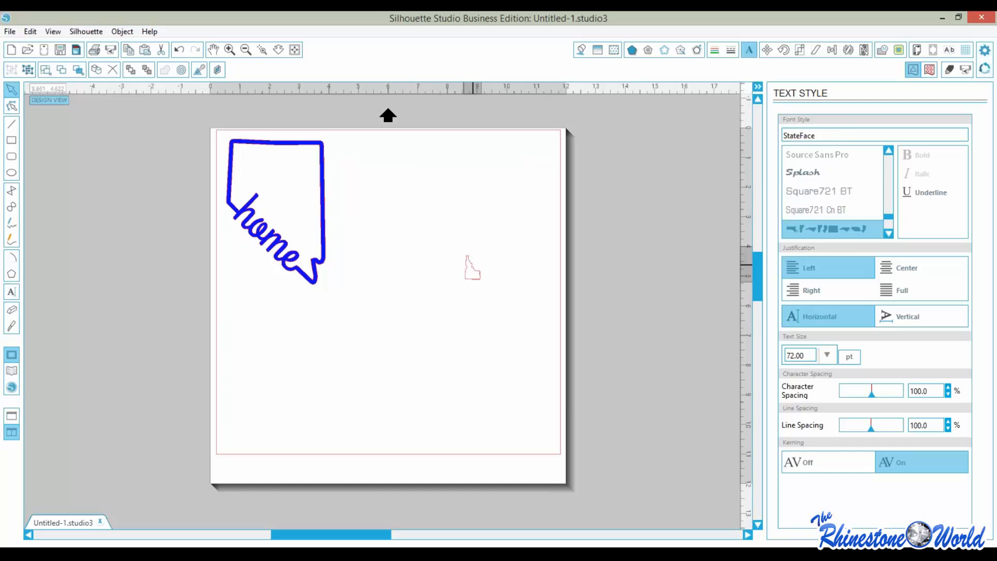
Enlarge the Idaho outline until its selection box is about 3.45 by 6.9 in, and place it beside the Nevada design
left_click(471, 268)
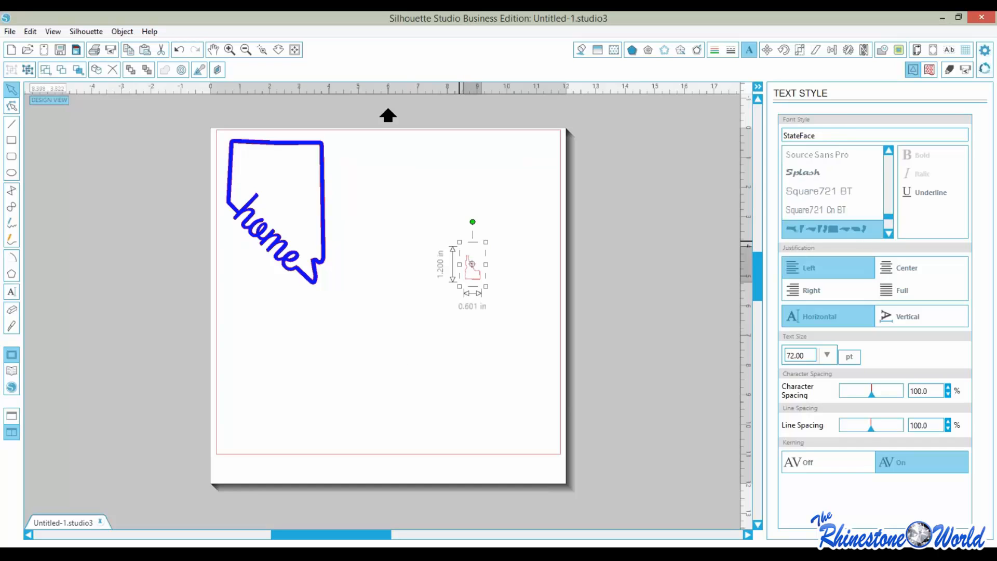
left_click_drag(459, 242, 401, 150)
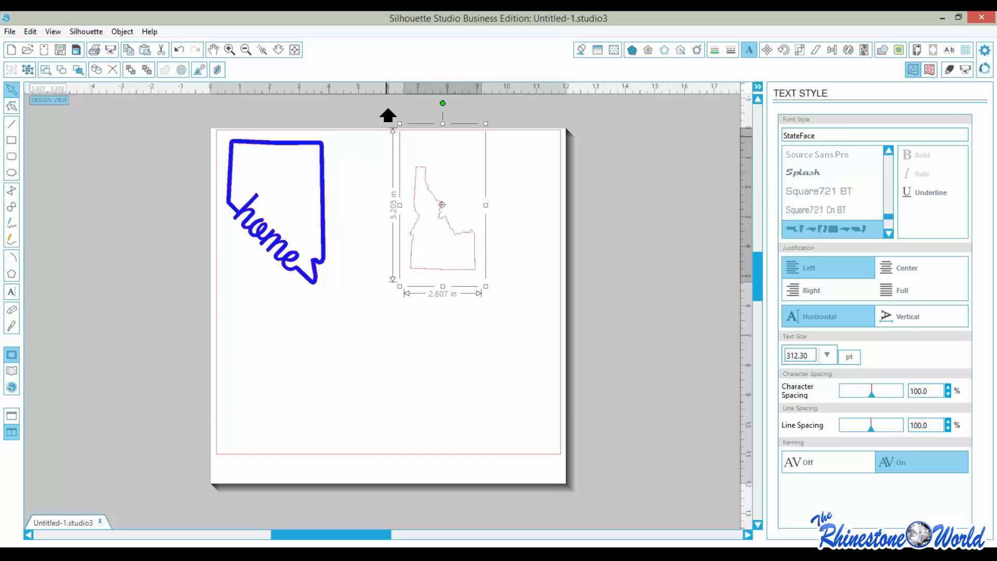
left_click_drag(450, 314, 486, 379)
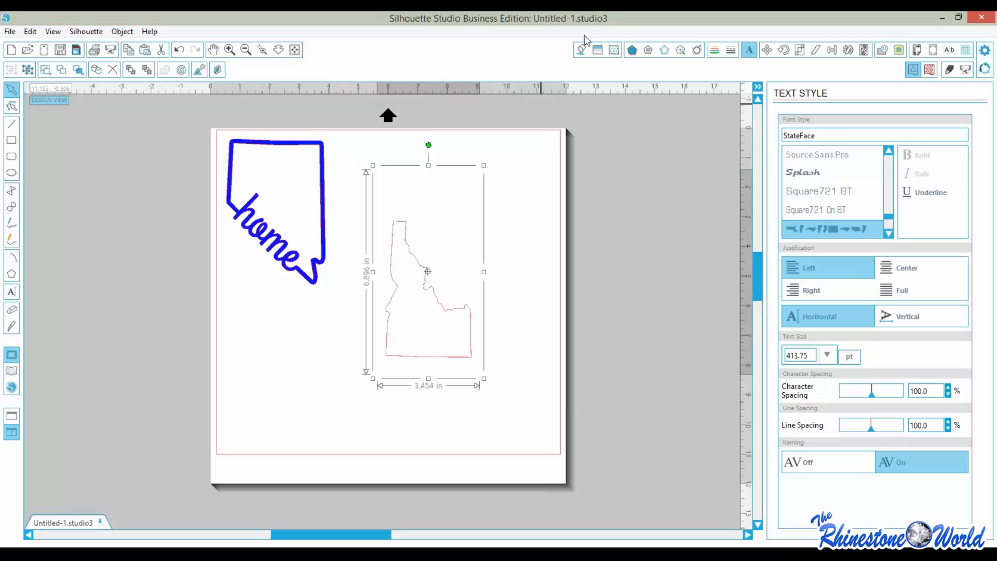
Fill the Idaho shape with pink and move it up level with the Nevada design
left_click(582, 50)
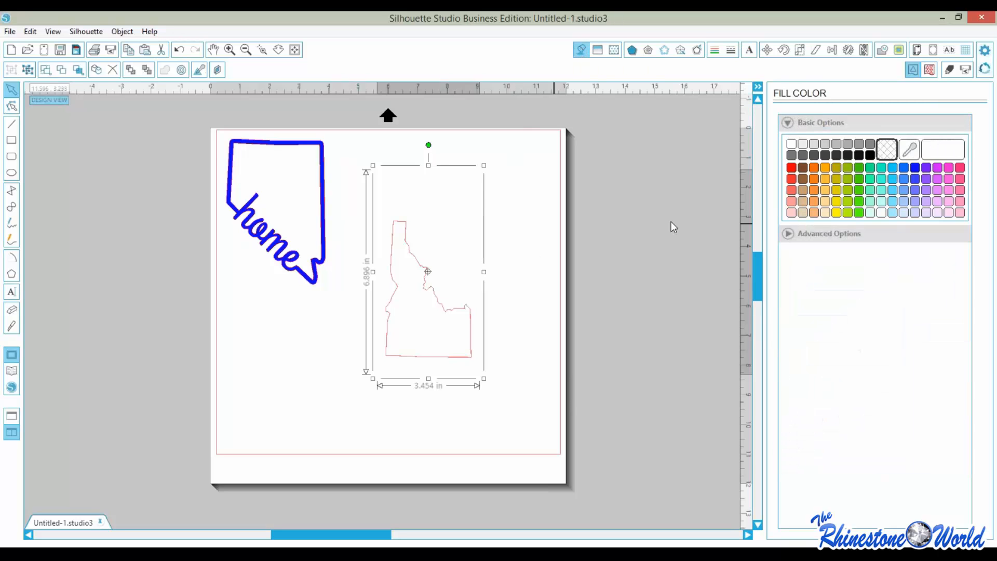
left_click(904, 169)
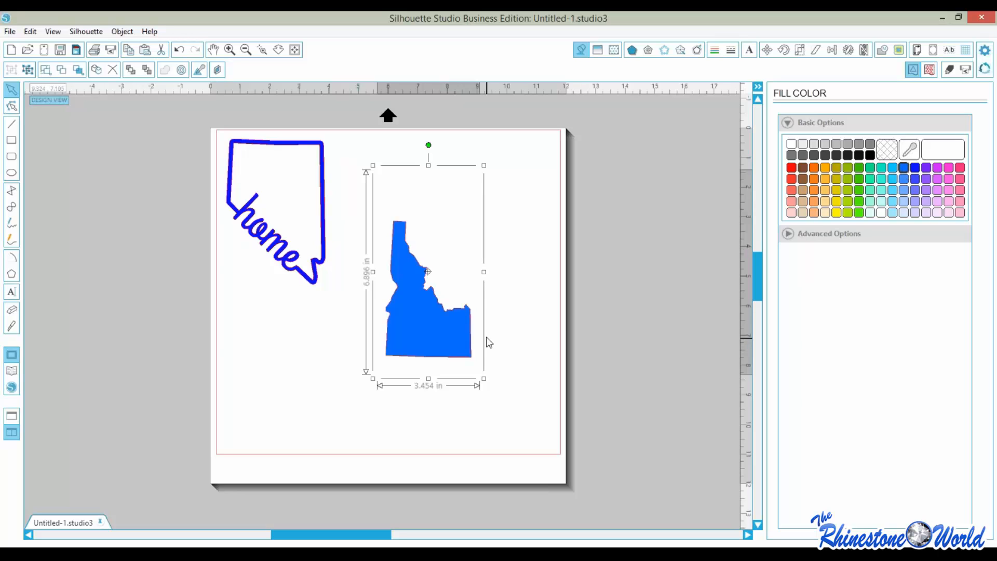
left_click(961, 191)
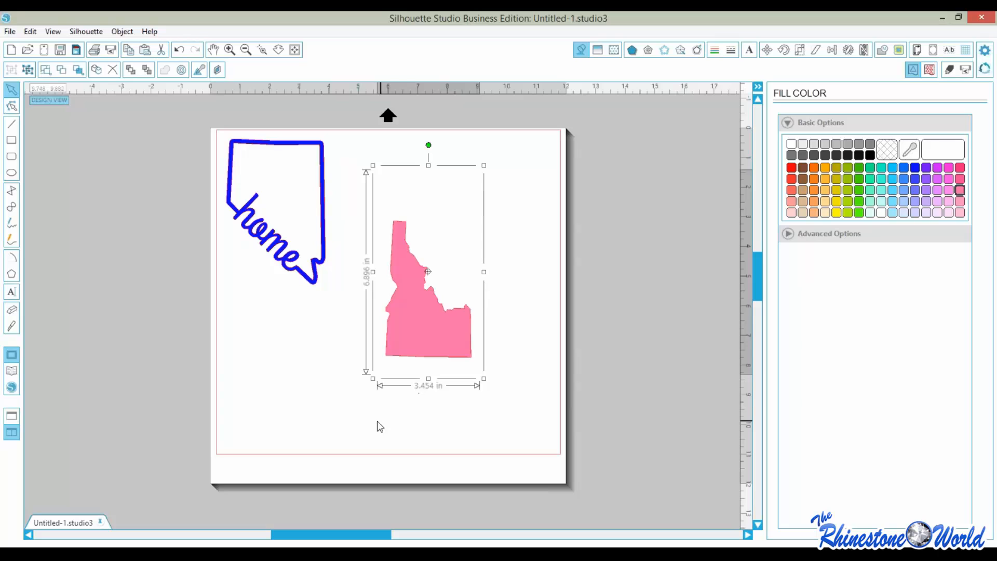
left_click(313, 416)
left_click_drag(443, 343, 430, 276)
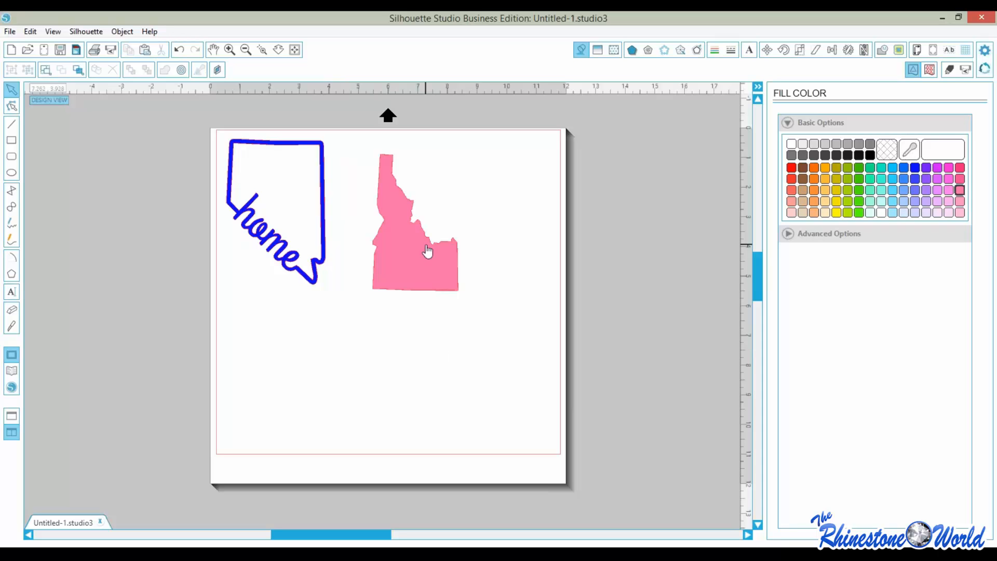
Add a first name as text below the Idaho shape and set its font to Grand Hotel
left_click(11, 291)
left_click(408, 363)
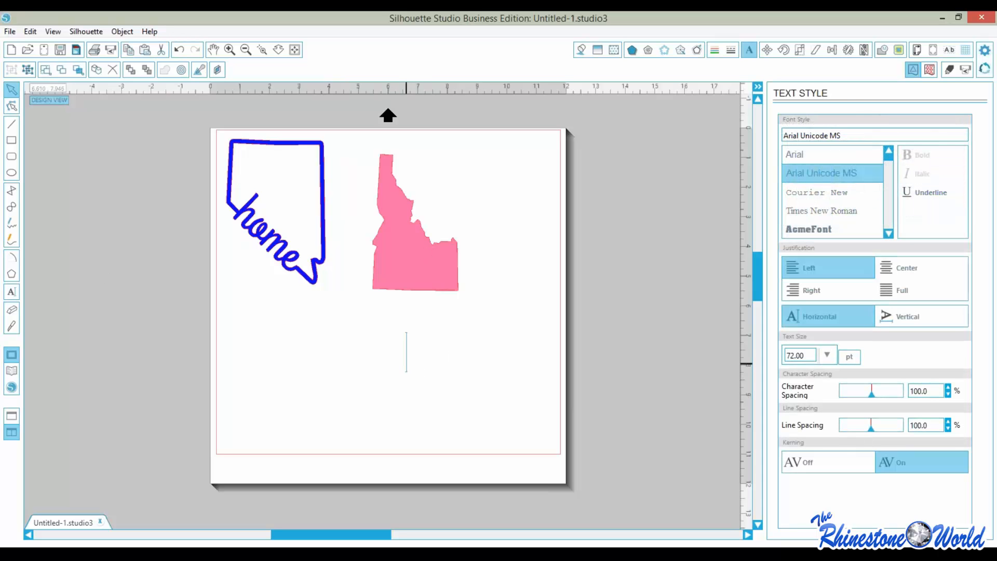
type("Lisa")
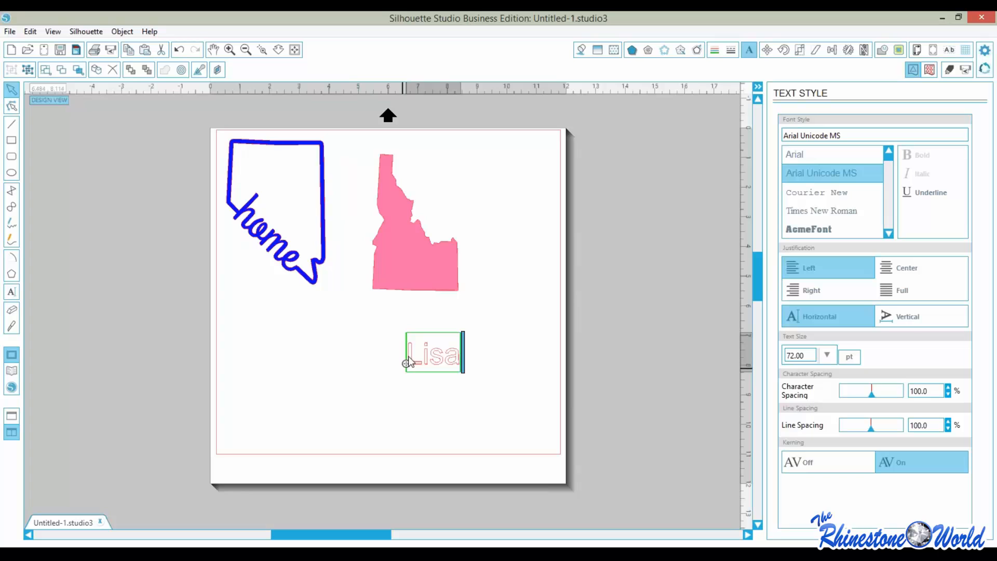
left_click_drag(457, 356, 403, 358)
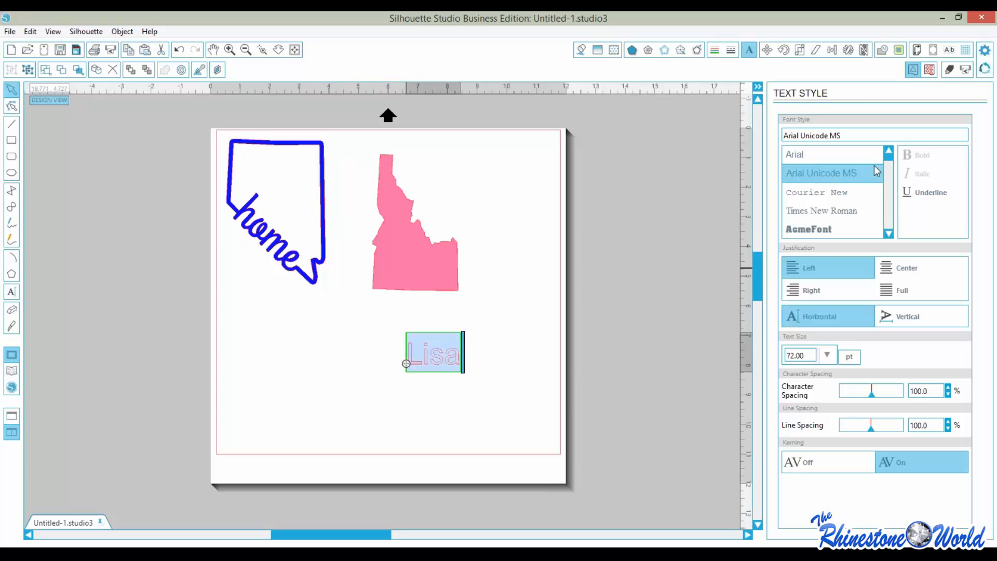
left_click_drag(889, 162, 888, 185)
left_click(889, 234)
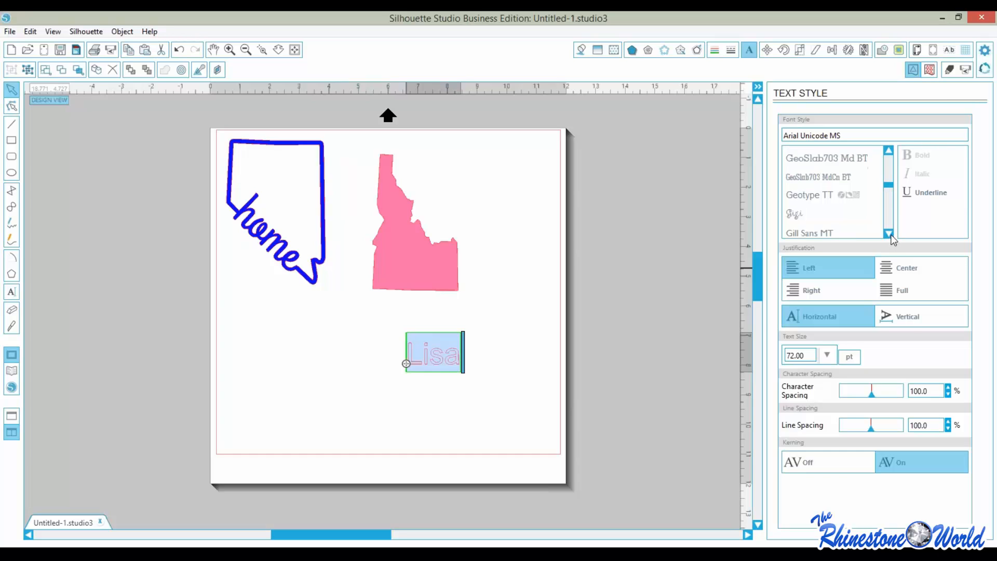
left_click(891, 235)
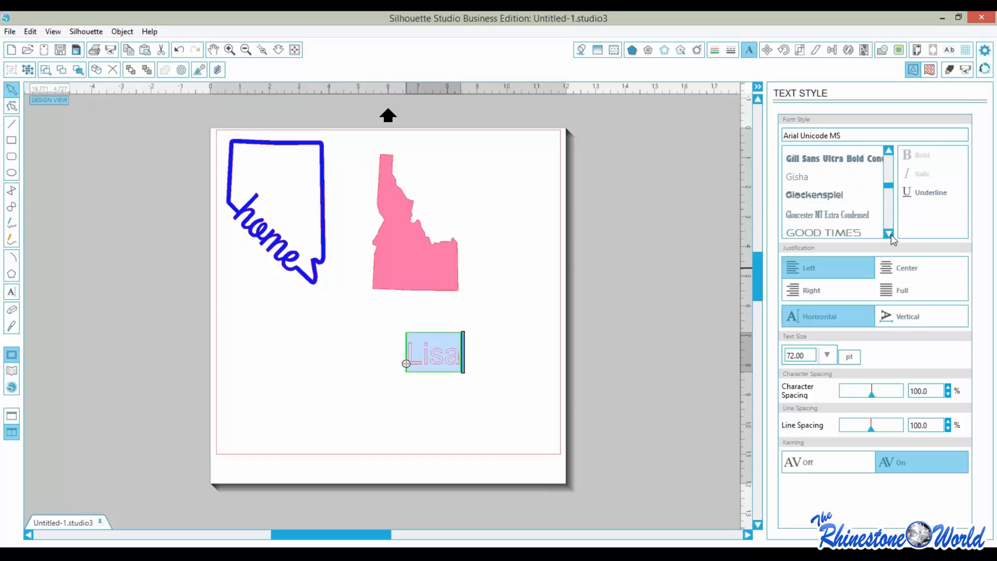
left_click(809, 190)
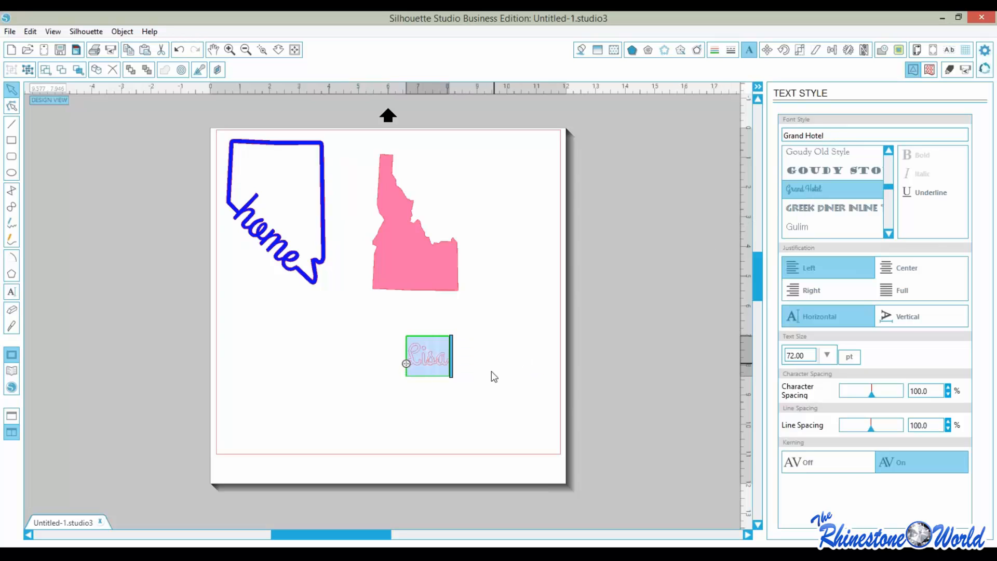
left_click(474, 385)
Ungroup the name text into separate letter shapes and group the letters back together
left_click(408, 358)
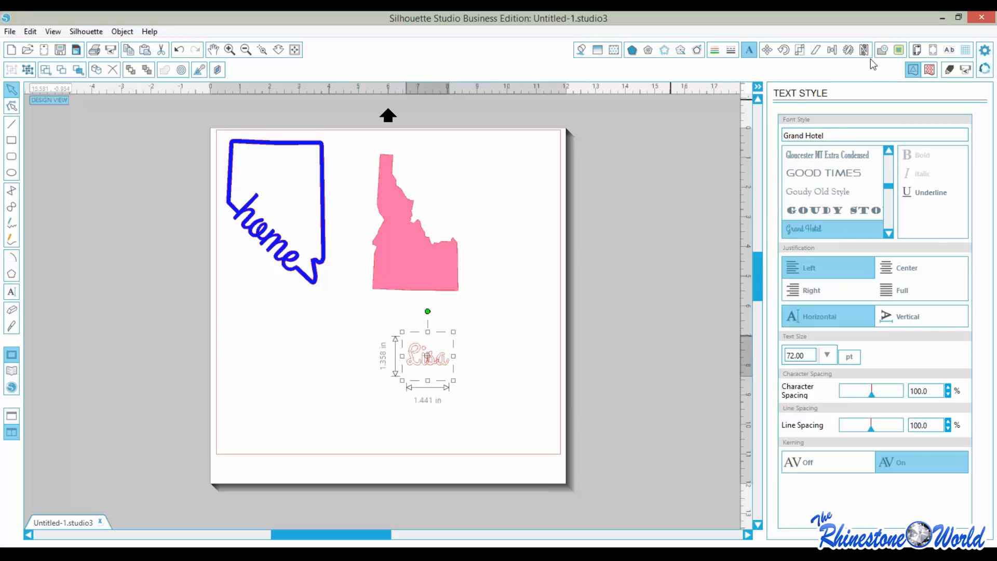
left_click(882, 50)
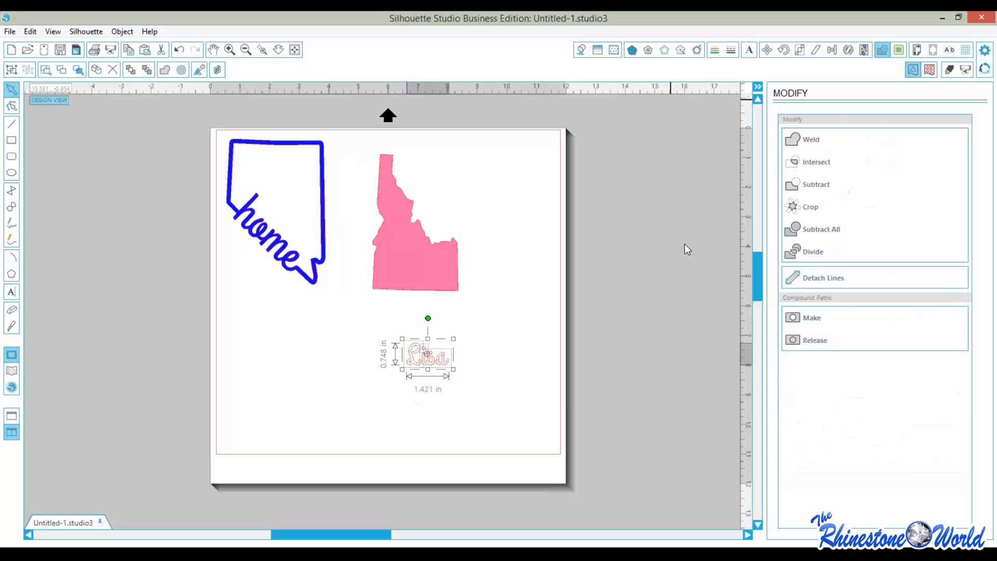
left_click_drag(496, 377, 371, 335)
left_click(129, 32)
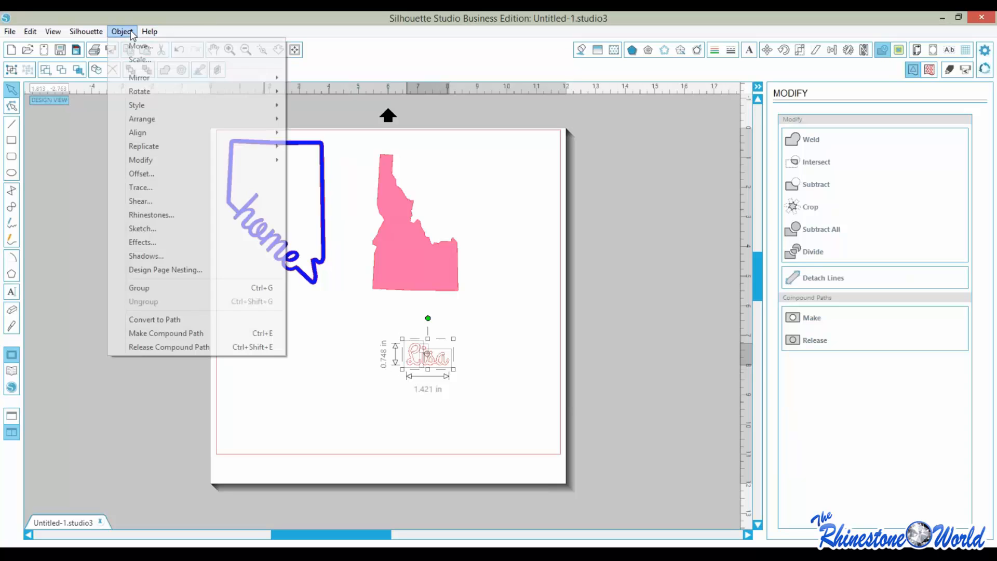
left_click(178, 288)
left_click(501, 421)
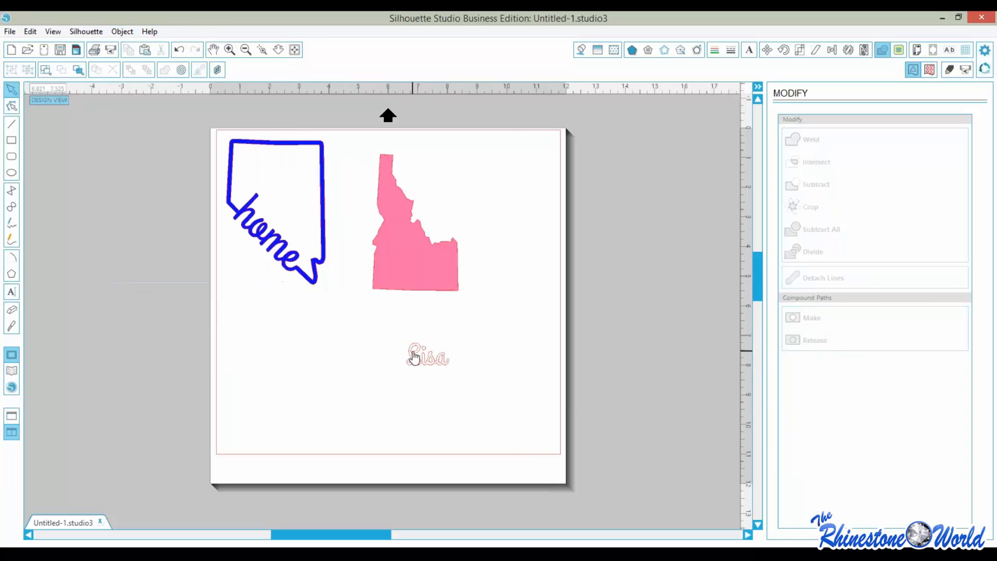
Fill the grouped name below the Idaho shape with a light teal color
left_click(414, 357)
left_click(582, 50)
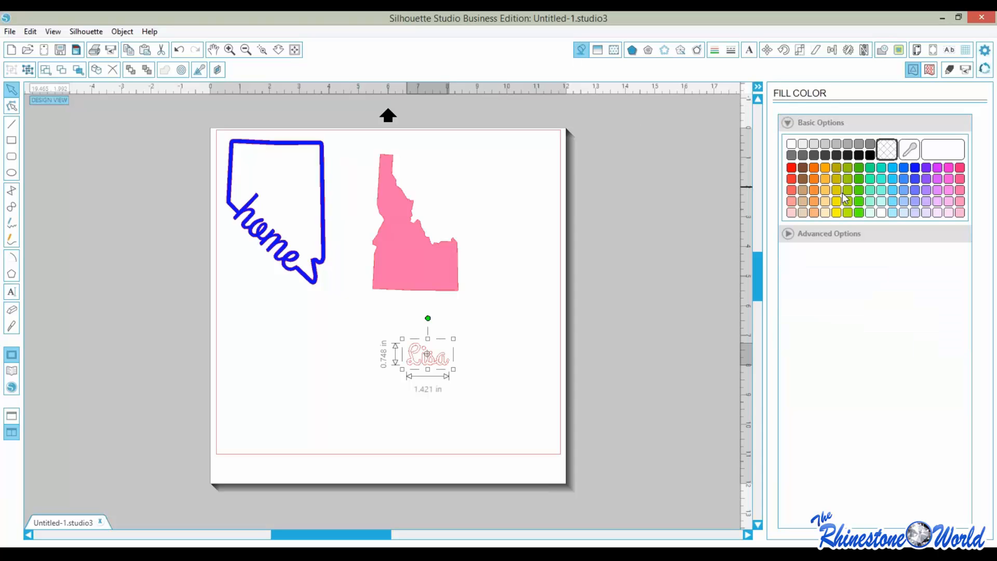
left_click(881, 192)
left_click(517, 364)
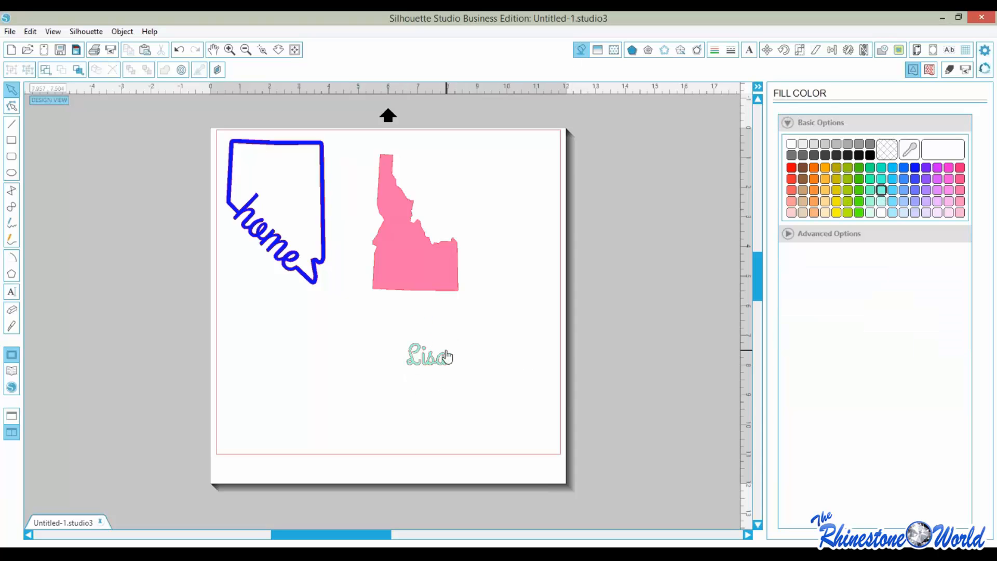
Enlarge the name to about 2.32 by 1.22 in and place it overlapping the lower edge of the Idaho shape
left_click(428, 356)
left_click_drag(403, 339, 376, 324)
left_click_drag(427, 367, 429, 292)
left_click_drag(429, 293, 429, 301)
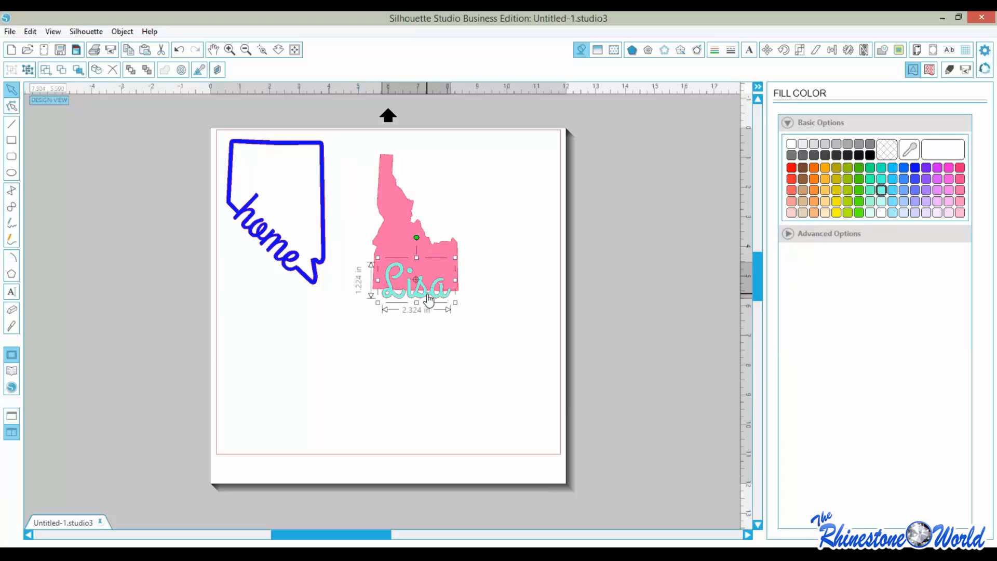
left_click(418, 343)
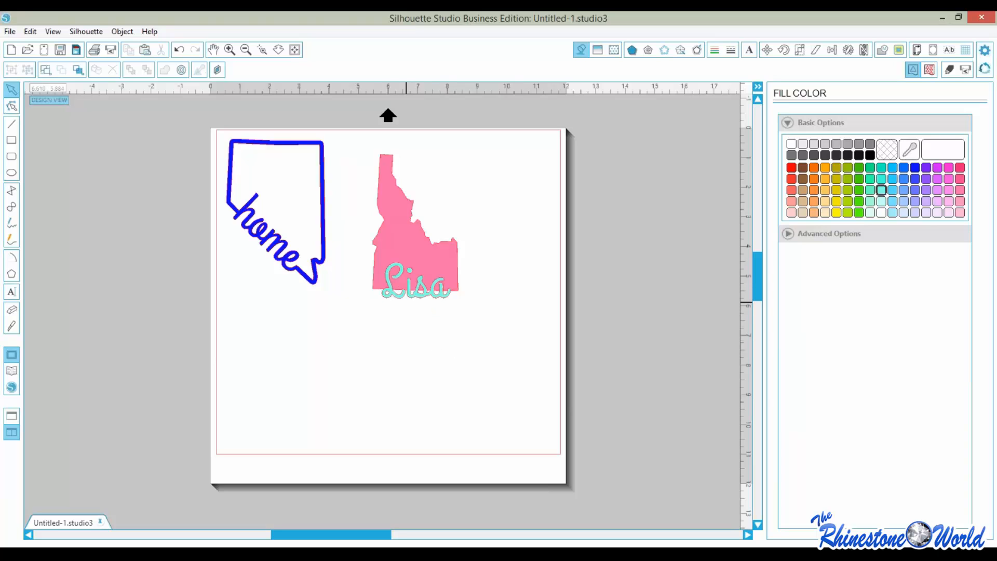
Preview the cut lines where the name overlaps the Idaho shape and return to the normal design view
left_click(948, 70)
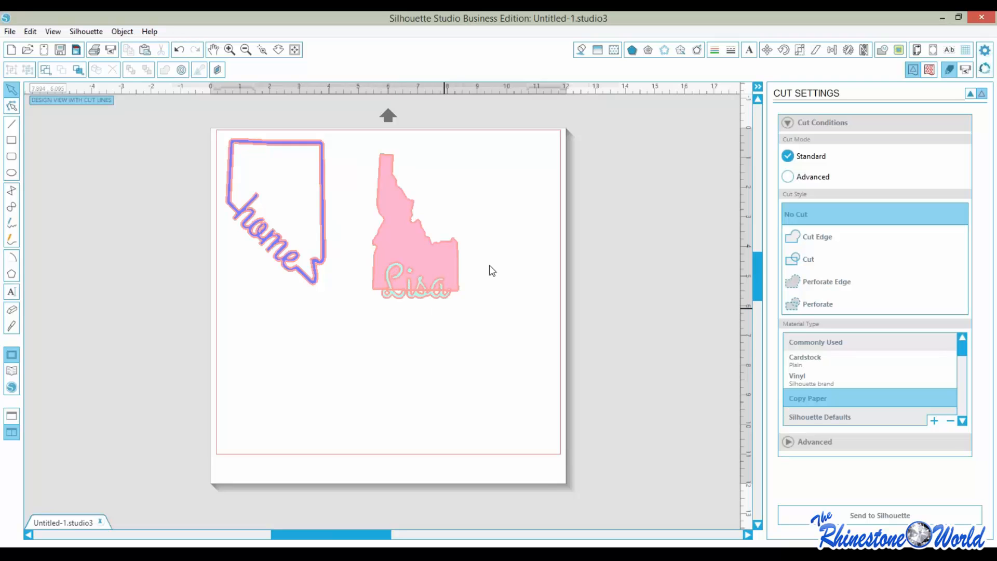
left_click(918, 49)
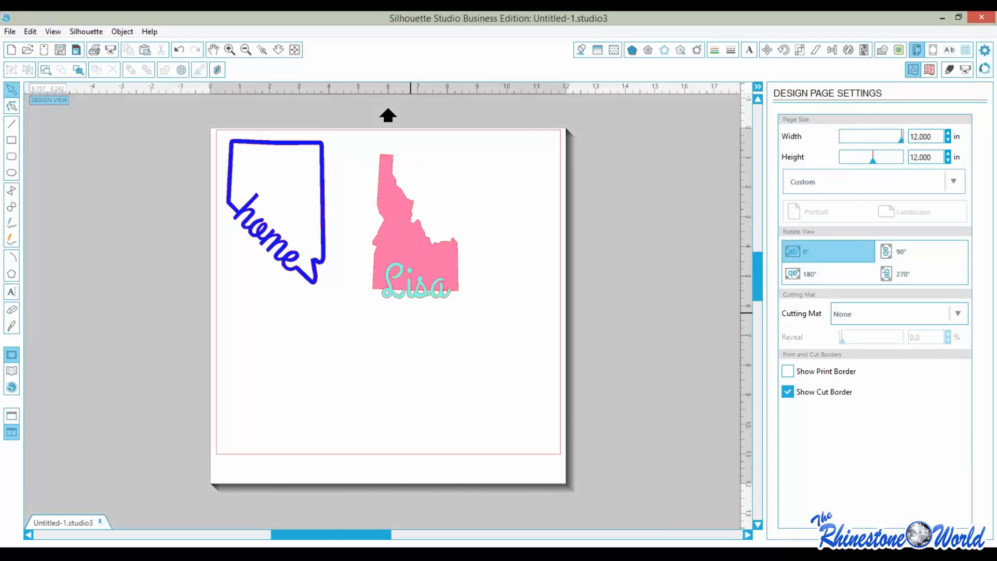
Create a rounded offset around the name, about 2.52 by 1.42 in overall
left_click(399, 299)
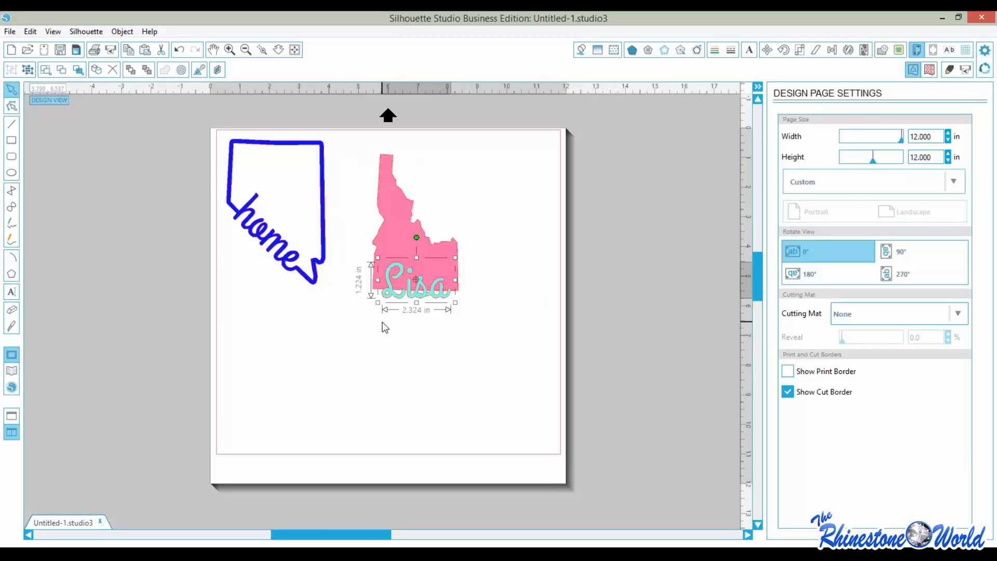
left_click(699, 50)
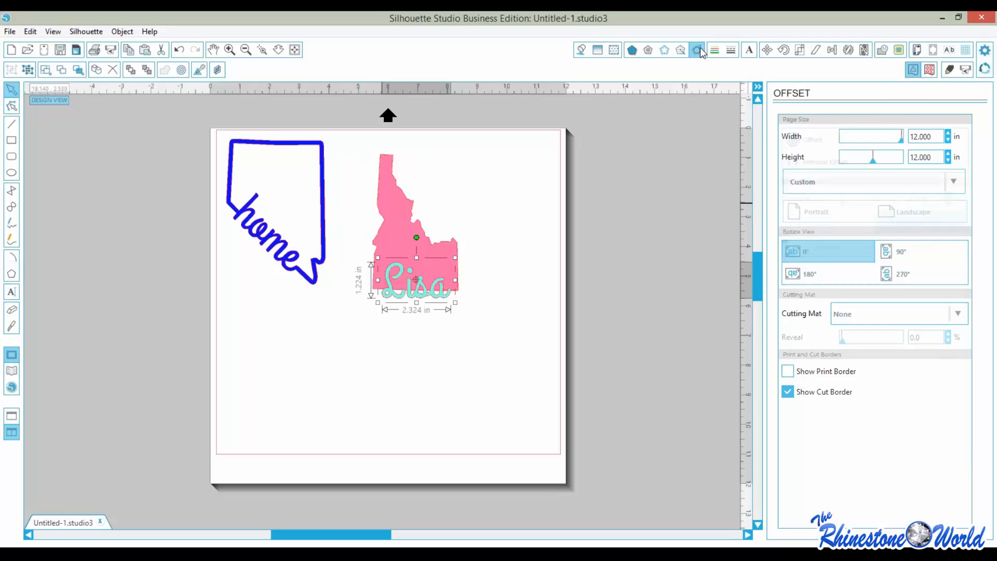
left_click(831, 140)
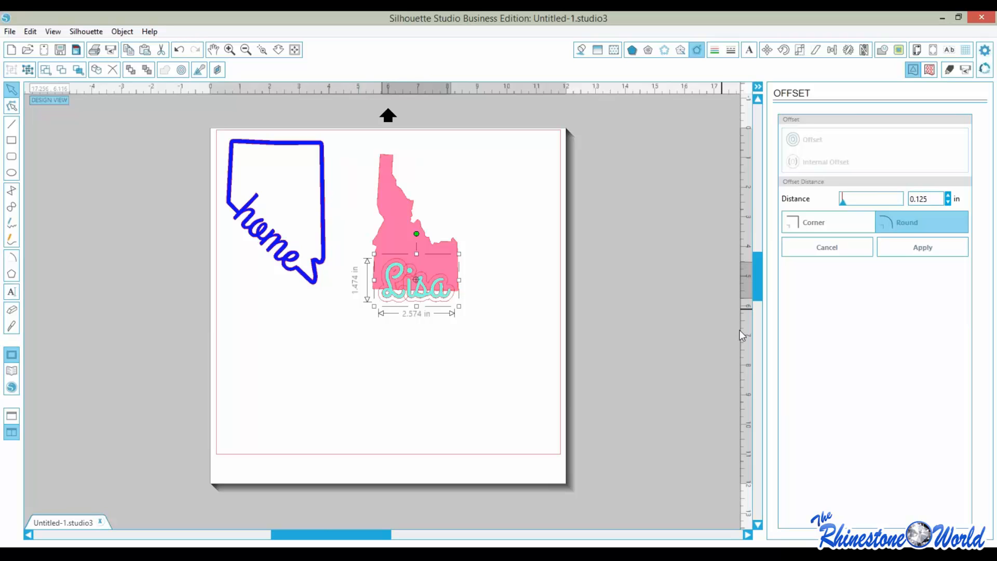
left_click_drag(936, 200, 920, 199)
key("BackSpace")
left_click(937, 251)
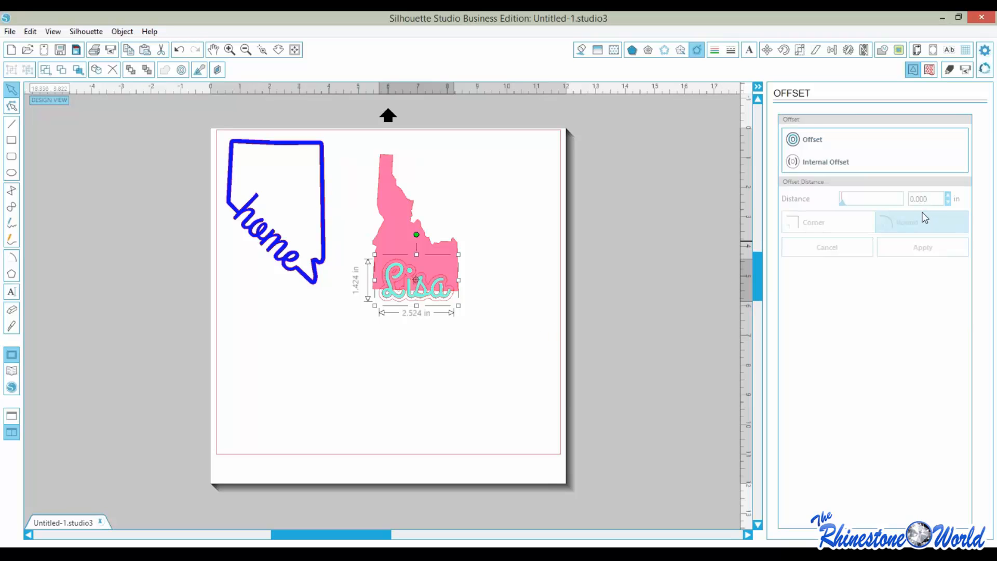
left_click(473, 383)
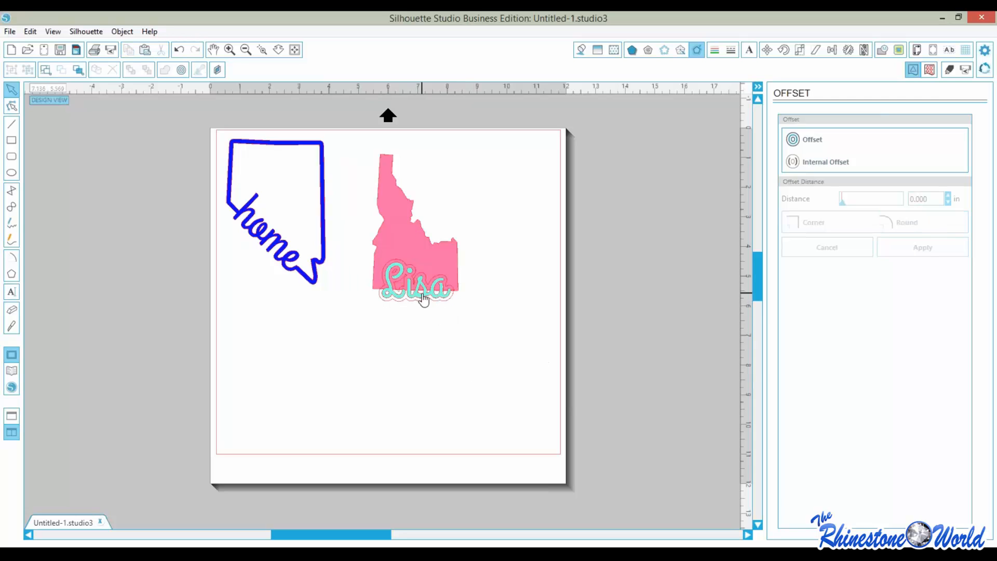
Move the name off its offset, undo that move, and delete the offset outline
left_click_drag(423, 295, 412, 353)
left_click(426, 310)
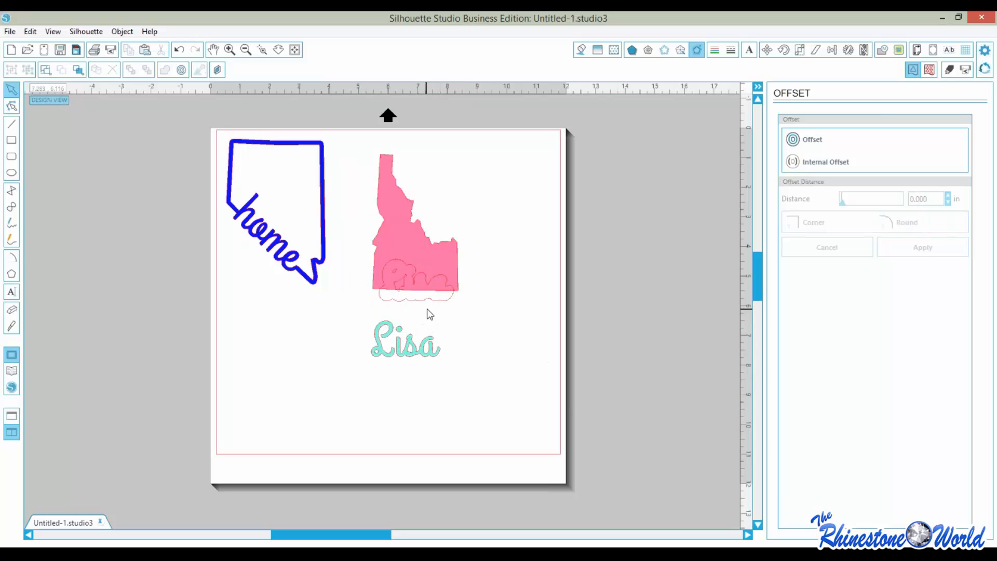
key("ctrl+z")
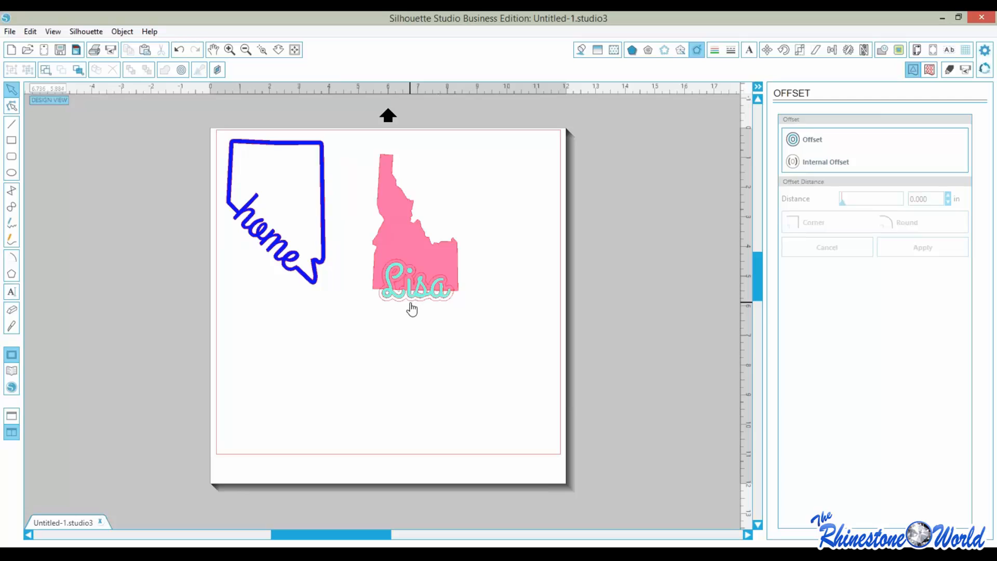
left_click_drag(413, 307, 372, 358)
left_click(372, 357)
key("Delete")
Create a tighter rounded offset around the name, about 2.46 by 1.36 in overall
left_click(419, 298)
left_click(815, 140)
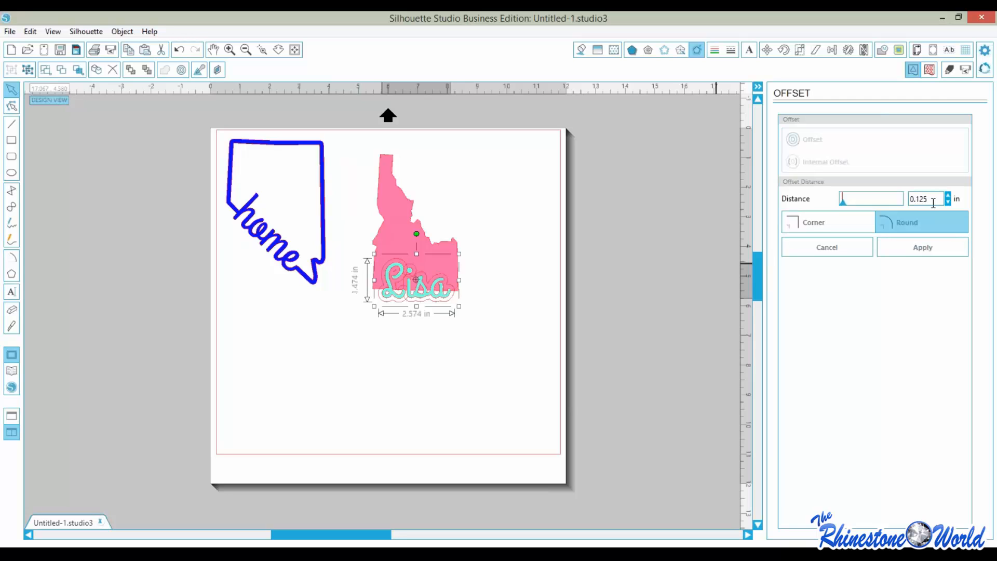
left_click_drag(930, 200, 917, 203)
type("0")
left_click(922, 248)
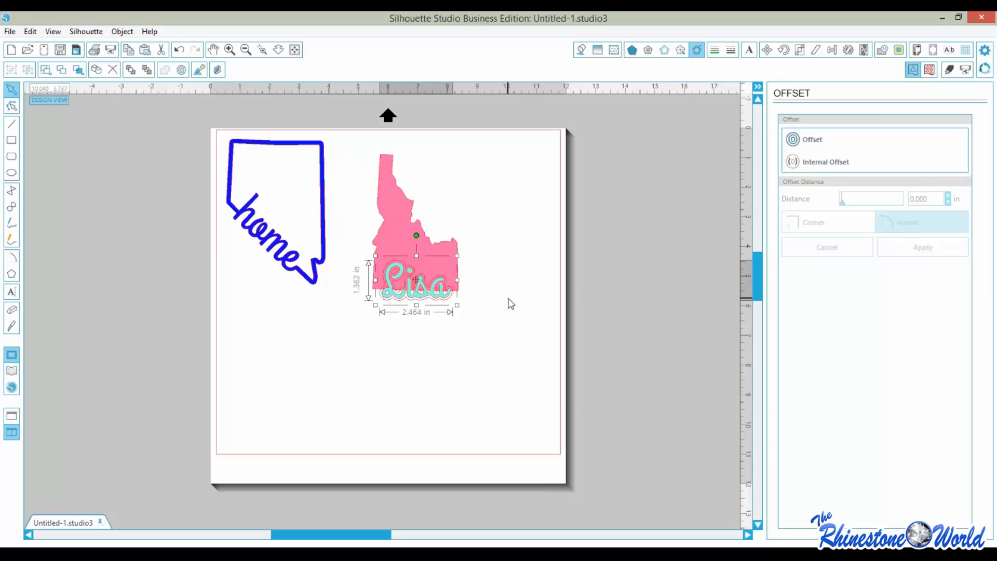
left_click(458, 335)
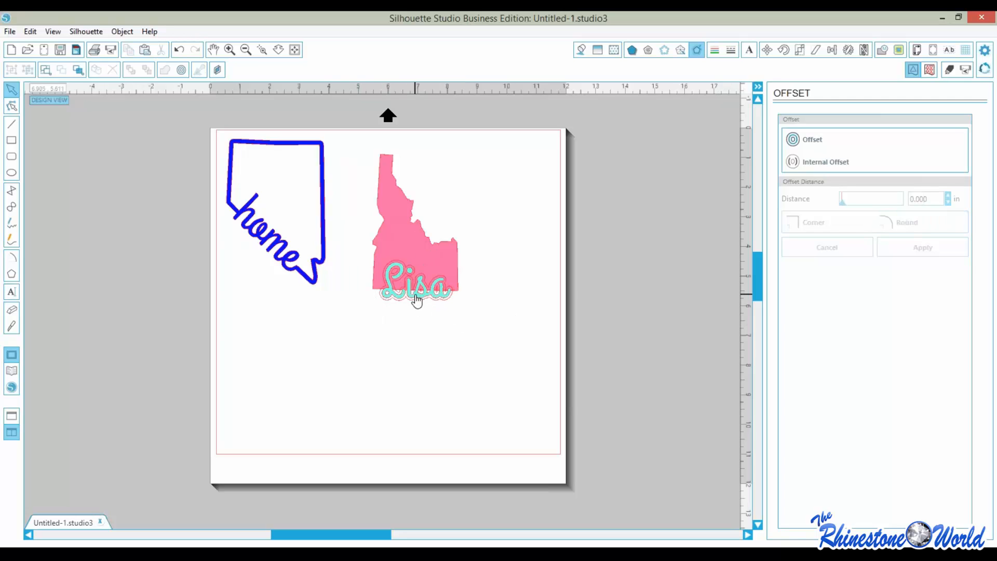
Move the name below the Nevada design and subtract its offset outline from the Idaho shape
left_click_drag(417, 299, 266, 357)
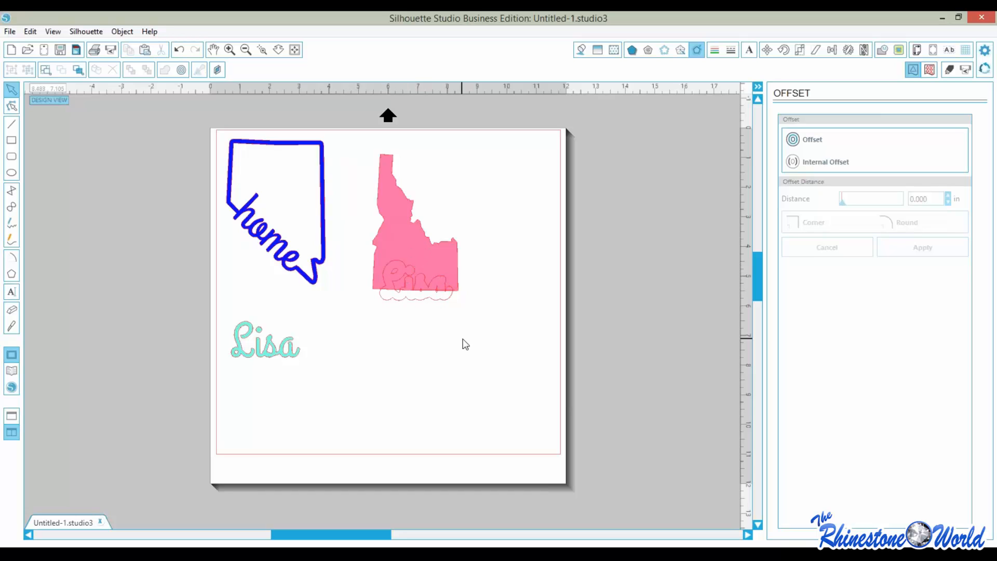
left_click_drag(482, 346, 419, 260)
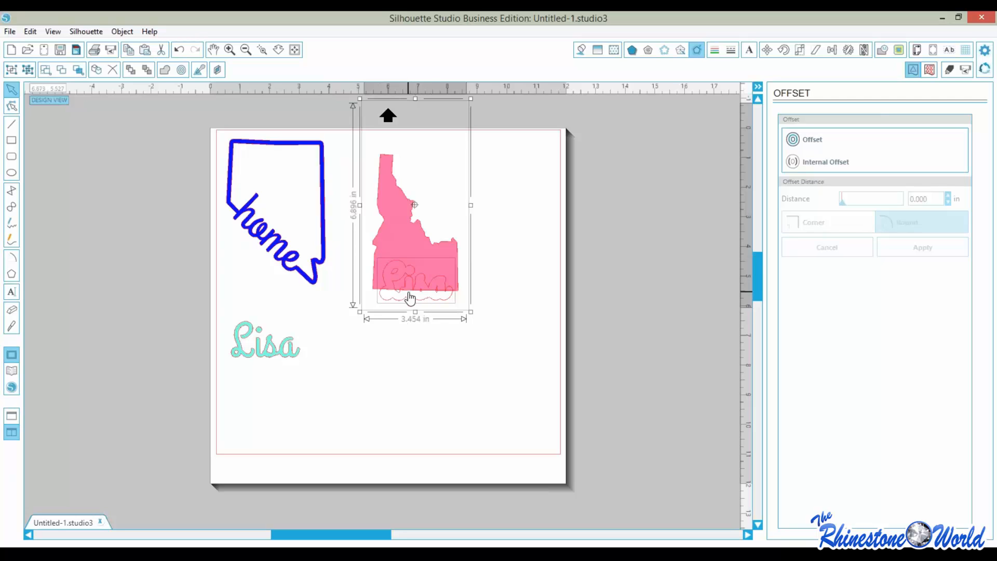
left_click(882, 51)
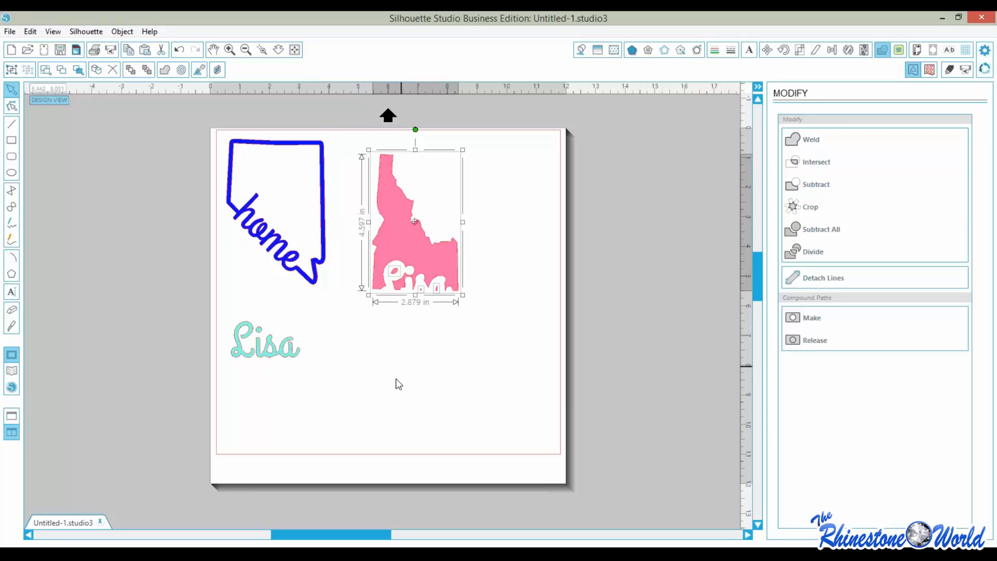
Combine the remaining pink Idaho pieces into one compound path
left_click(121, 32)
left_click(186, 288)
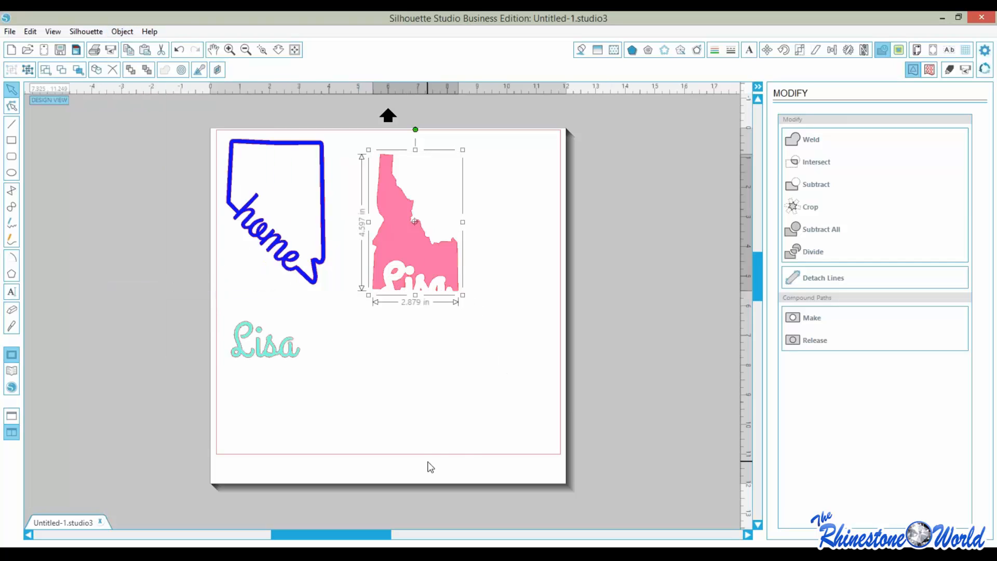
left_click(457, 470)
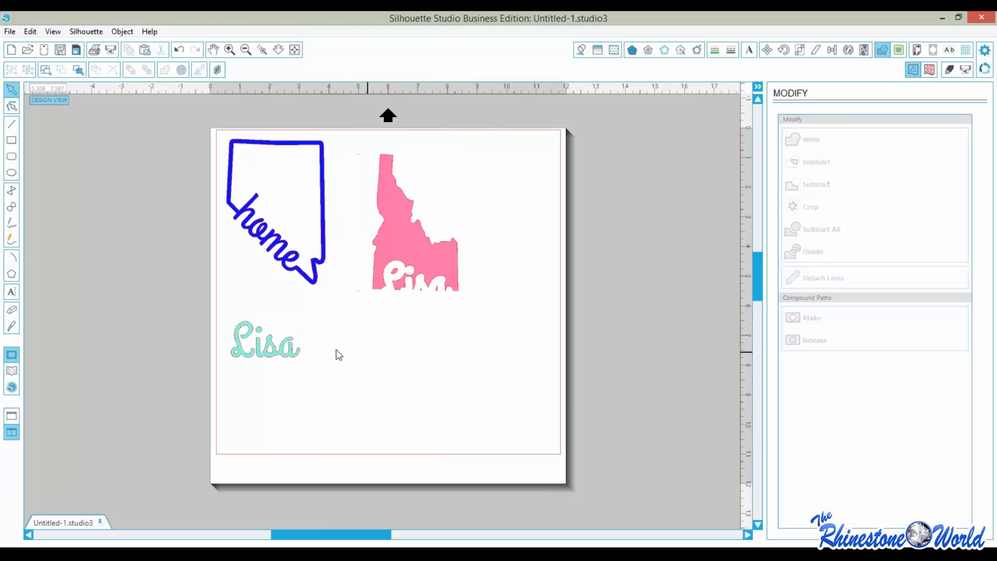
Move the name back into the Idaho cutout and adjust it so the gap around the letters is even
left_click_drag(299, 344, 445, 292)
left_click(469, 338)
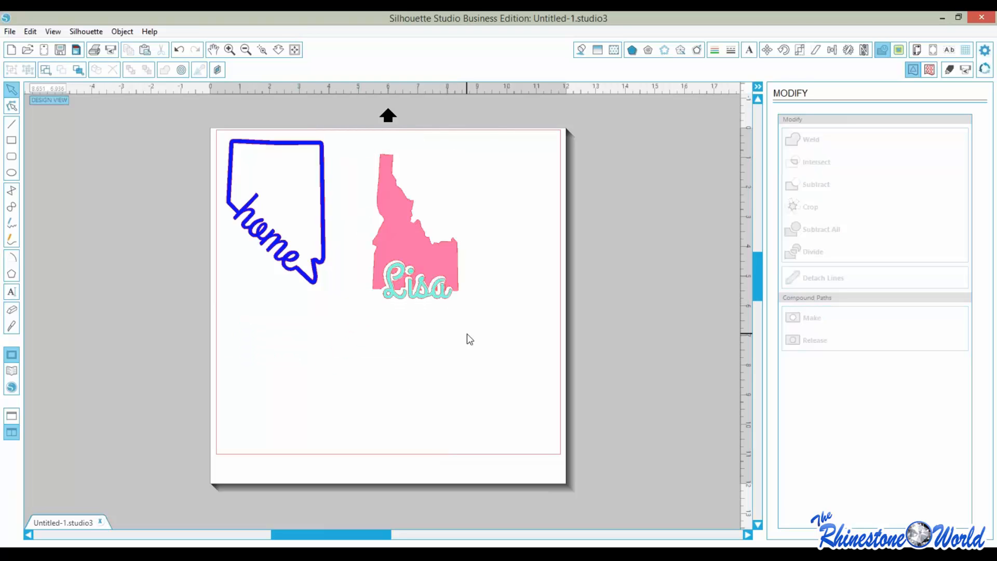
left_click(434, 301)
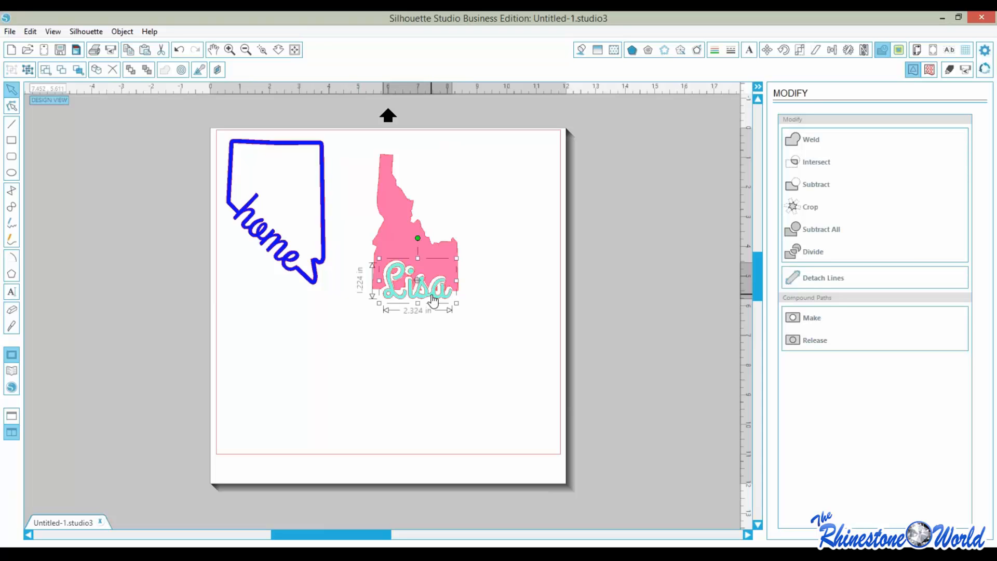
left_click(262, 49)
left_click_drag(363, 259, 478, 349)
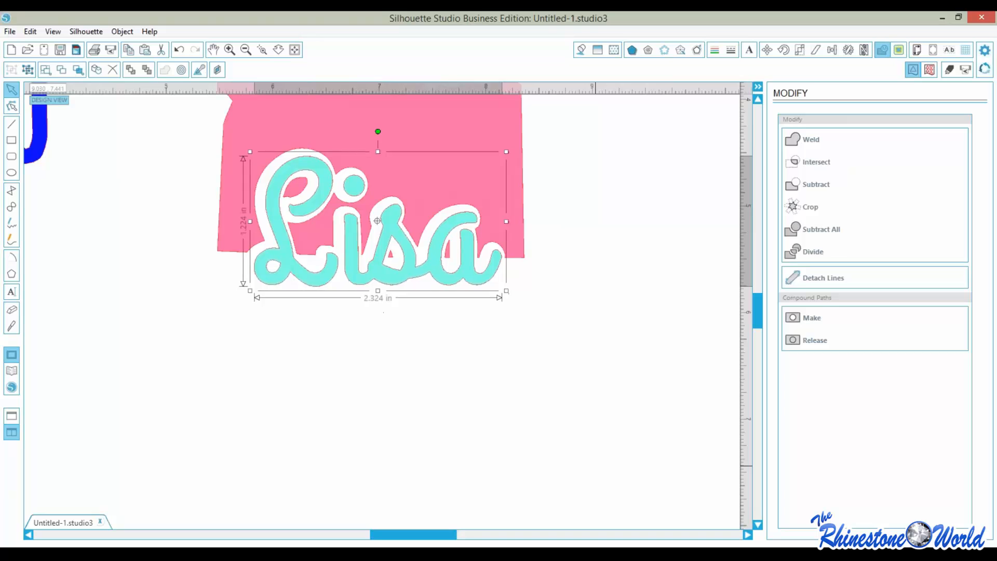
left_click_drag(377, 221, 374, 220)
left_click(484, 367)
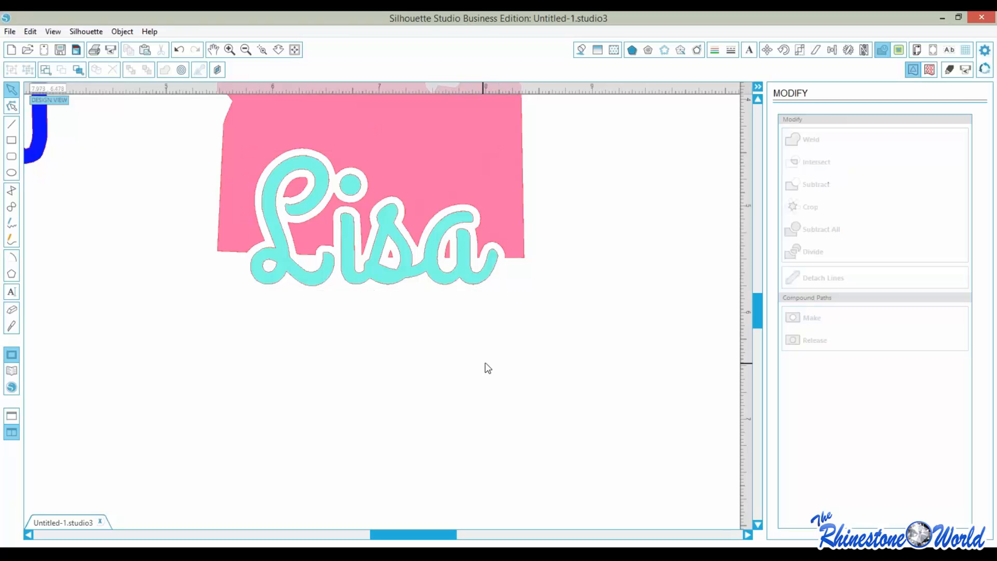
left_click(295, 50)
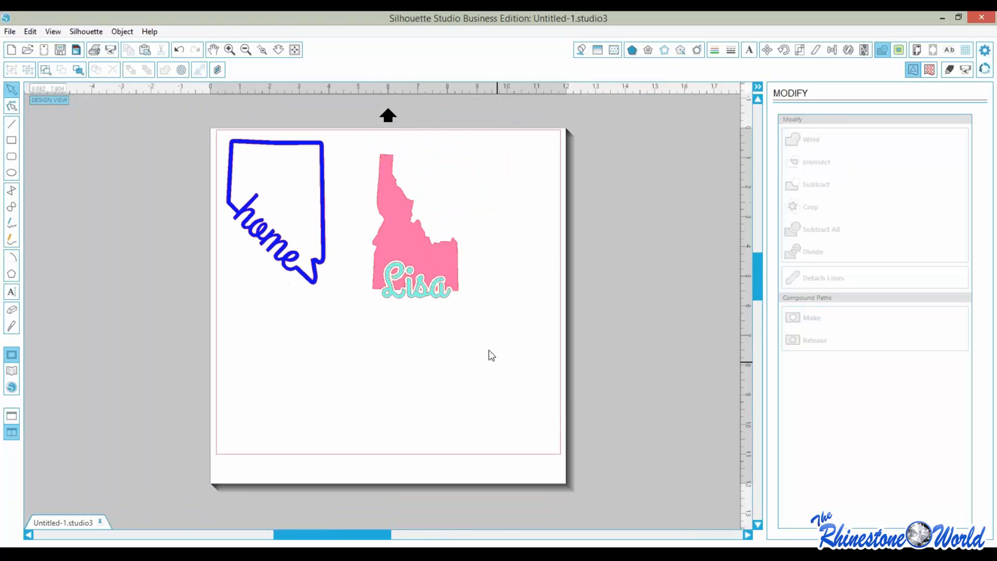
Delete the Nevada design and the Idaho design with its name from the page
left_click_drag(488, 338, 361, 176)
left_click(544, 311)
left_click_drag(529, 345, 223, 152)
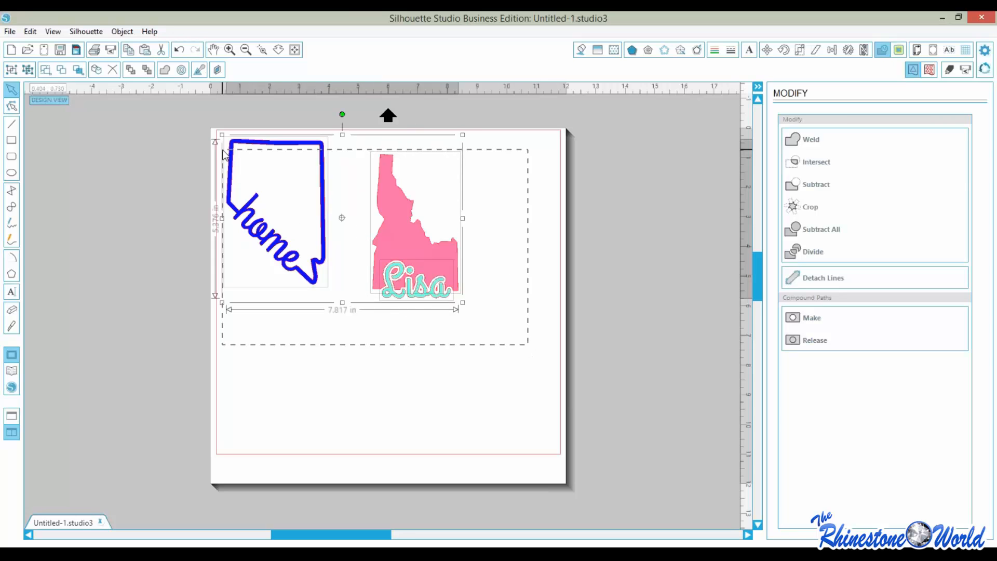
key("Delete")
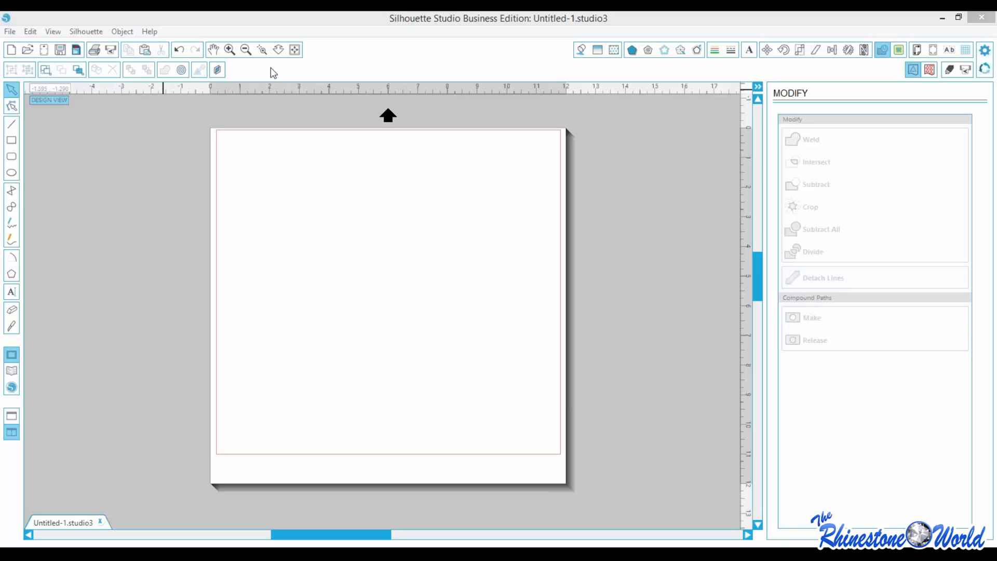
Open the Bow image from the Silhouette Images folder
left_click(10, 32)
left_click(23, 60)
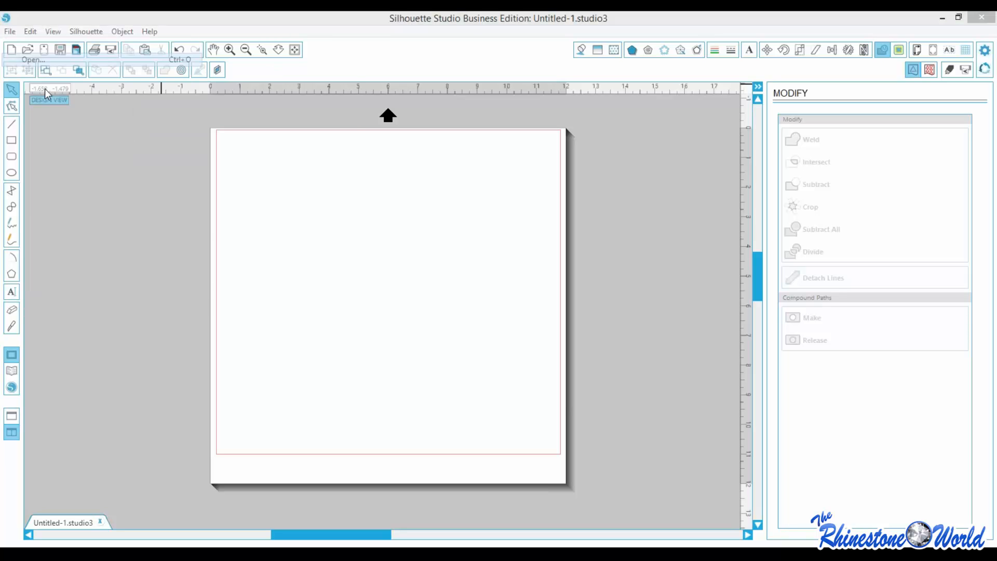
left_click(165, 210)
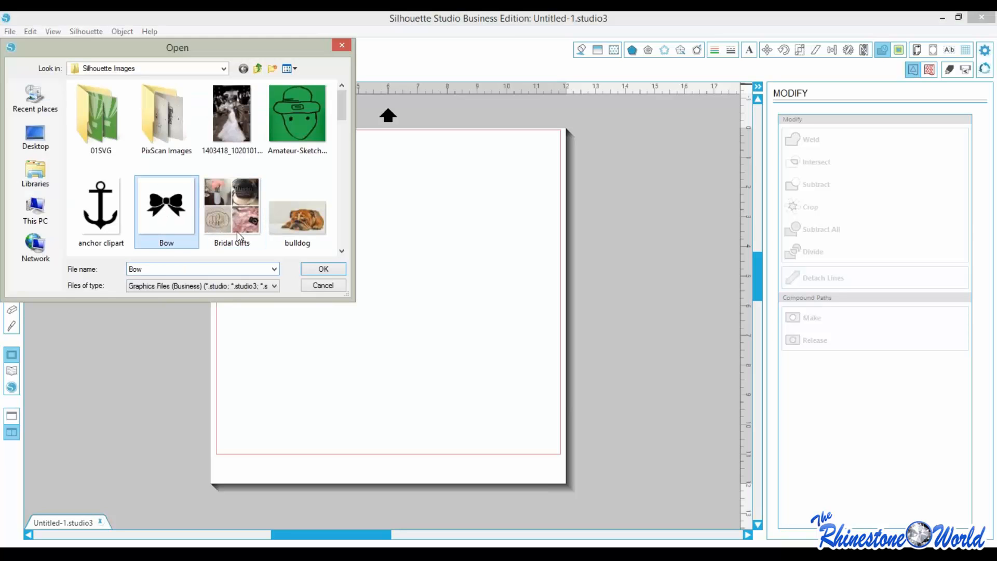
left_click(323, 271)
mouse_move(333, 262)
left_mouse_down()
mouse_move(359, 255)
mouse_move(354, 291)
mouse_move(350, 280)
mouse_move(372, 289)
mouse_move(394, 240)
mouse_move(348, 261)
left_mouse_up()
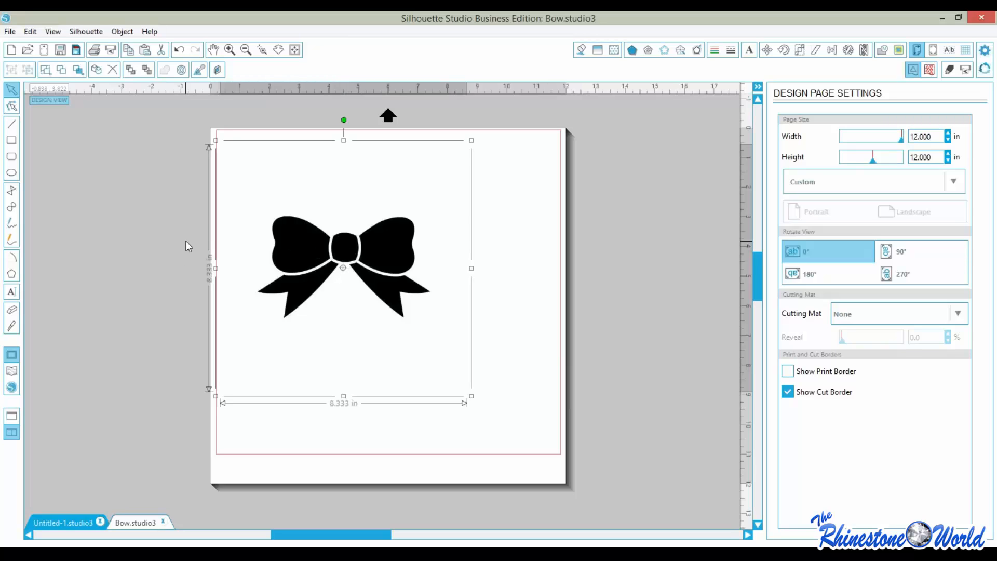
Trace the black bow with the high pass filter off, the threshold at 78.9% and the scale at 4
left_click(899, 50)
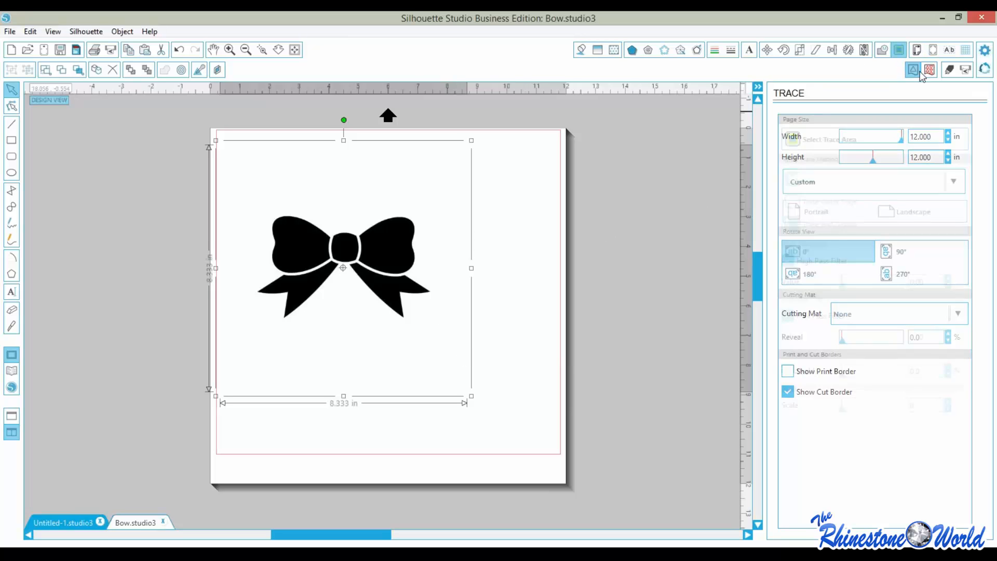
left_click(803, 140)
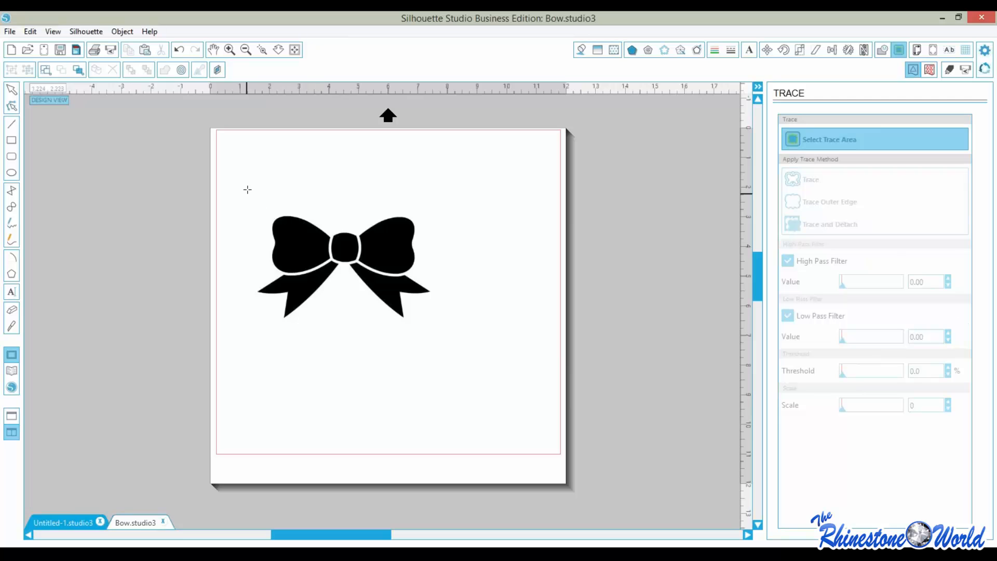
mouse_move(239, 186)
left_mouse_down()
mouse_move(245, 229)
mouse_move(405, 377)
mouse_move(452, 355)
left_mouse_up()
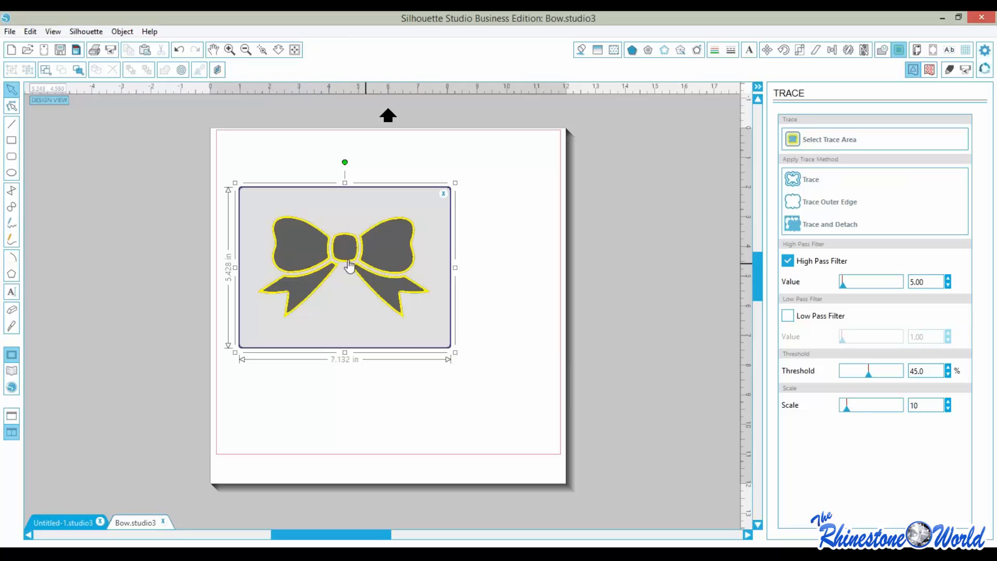
left_click(788, 261)
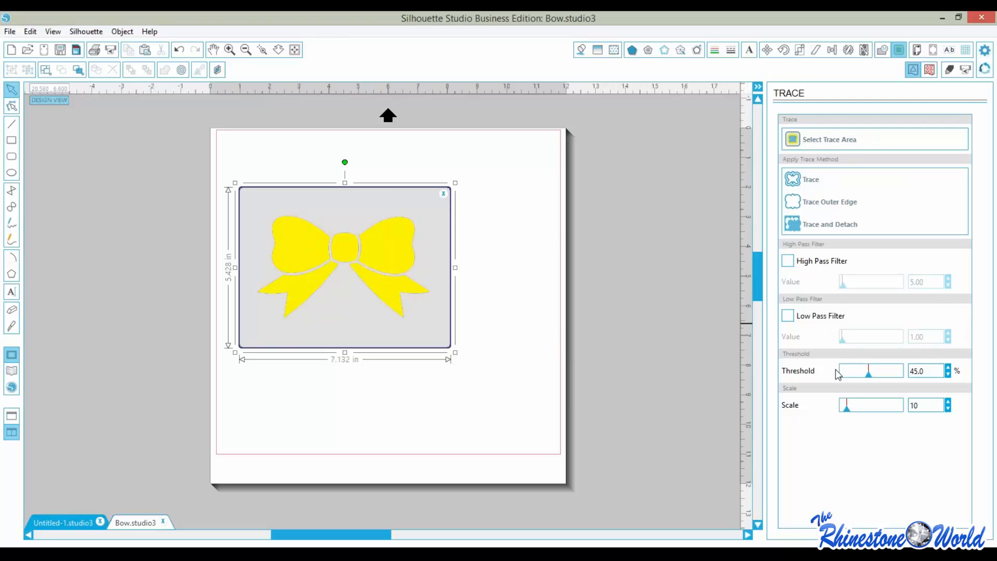
left_click_drag(870, 374, 889, 369)
left_click(846, 408)
left_click(809, 183)
Move the original black bow image off the traced outline and delete it
mouse_move(450, 291)
left_mouse_down()
mouse_move(494, 339)
mouse_move(627, 297)
left_mouse_up()
key("Delete")
left_click(393, 298)
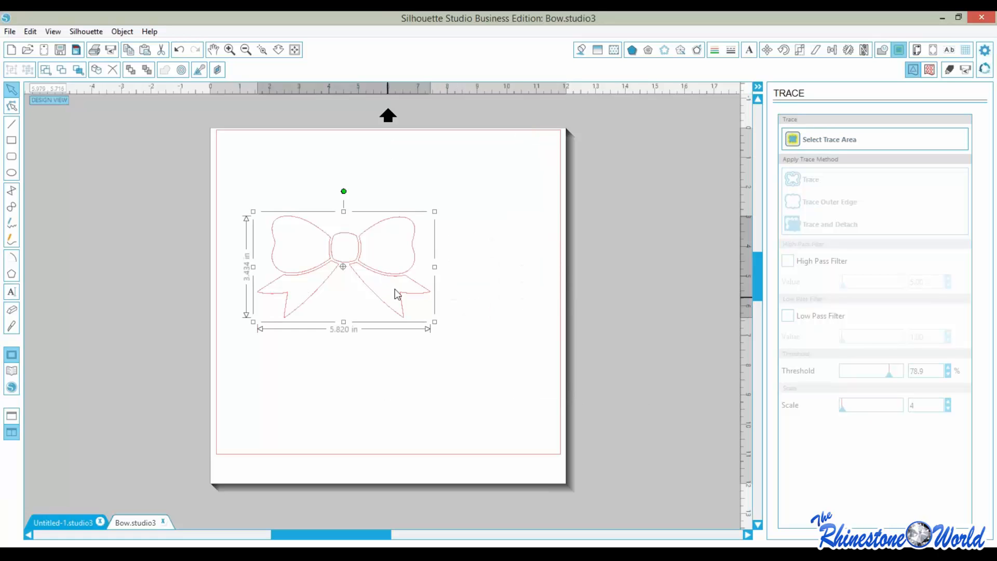
Fill the traced bow with pink and move it to the upper right of the page
left_click(583, 50)
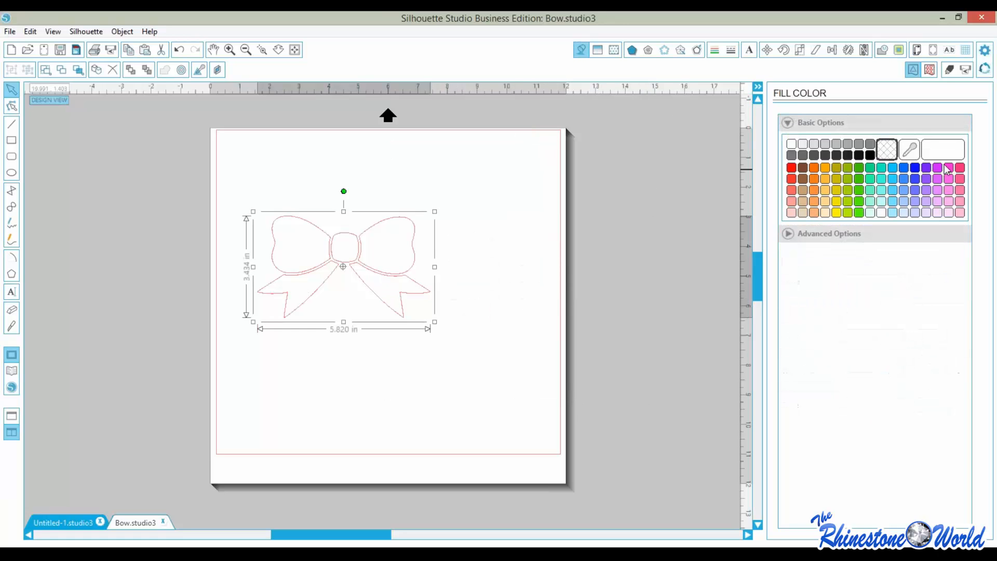
left_click(949, 180)
left_click(304, 427)
left_click_drag(352, 259, 451, 201)
left_click(341, 308)
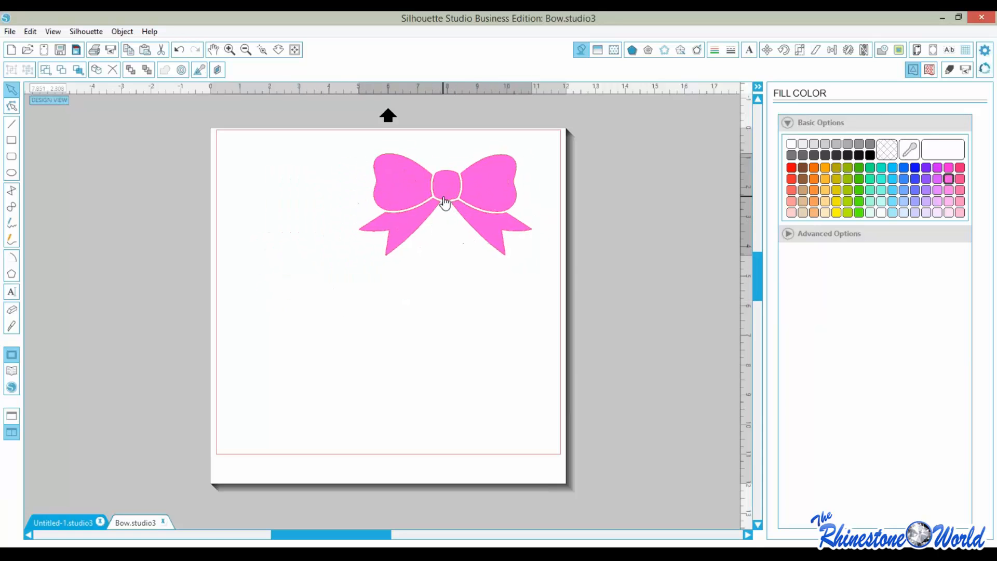
left_click(350, 247)
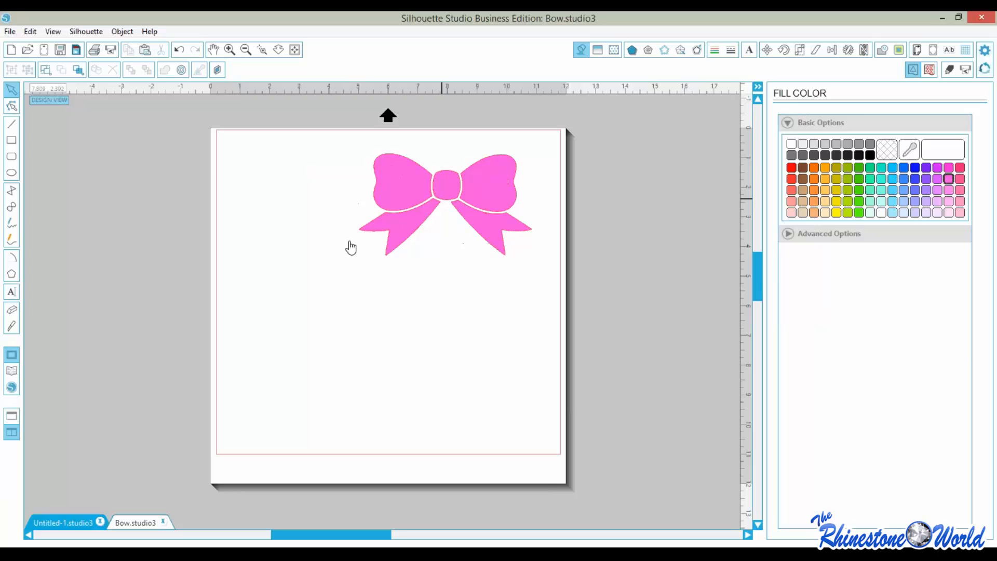
Add a text object with the person's first name below the bow
left_click(10, 292)
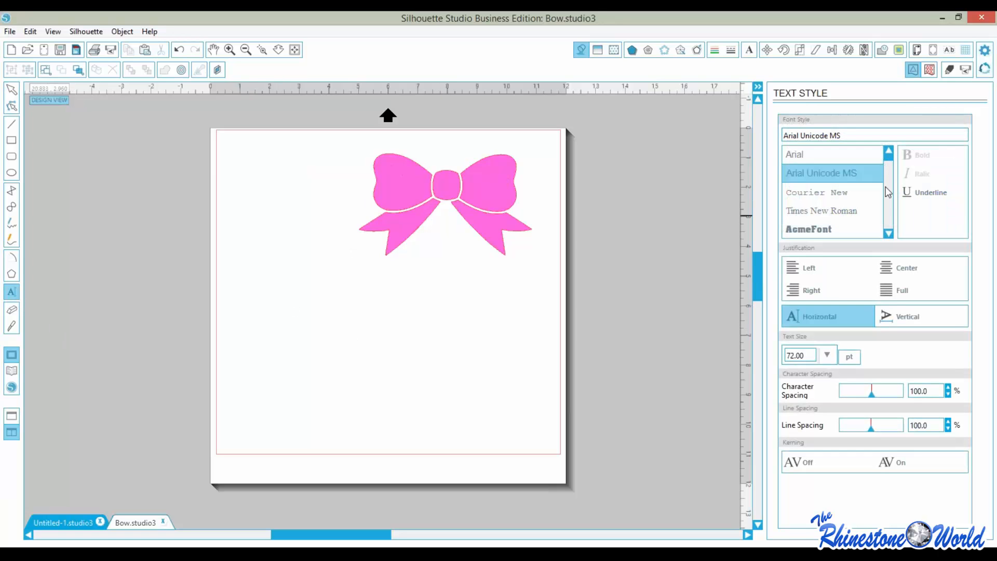
scroll(888, 164, "down", 5)
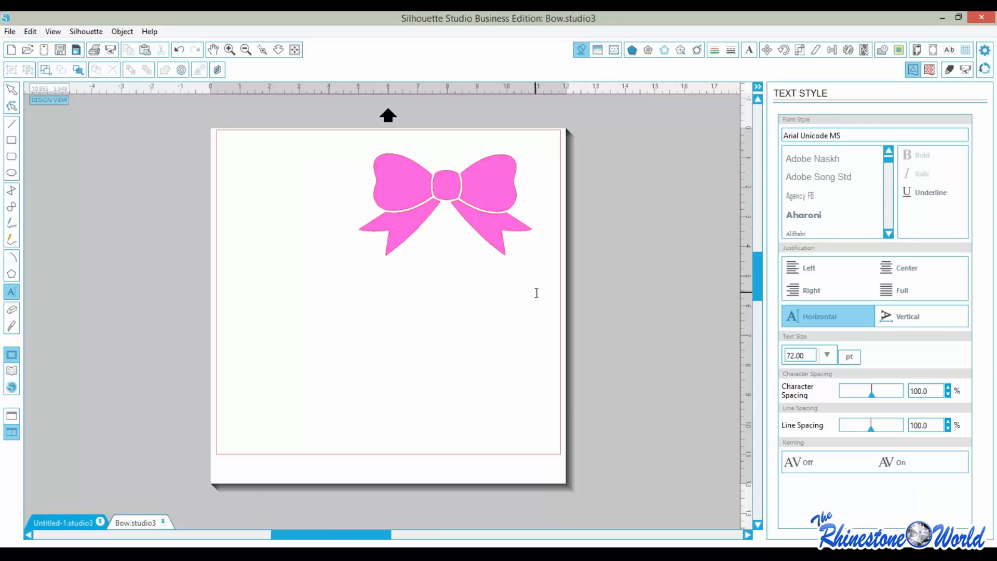
left_click(333, 359)
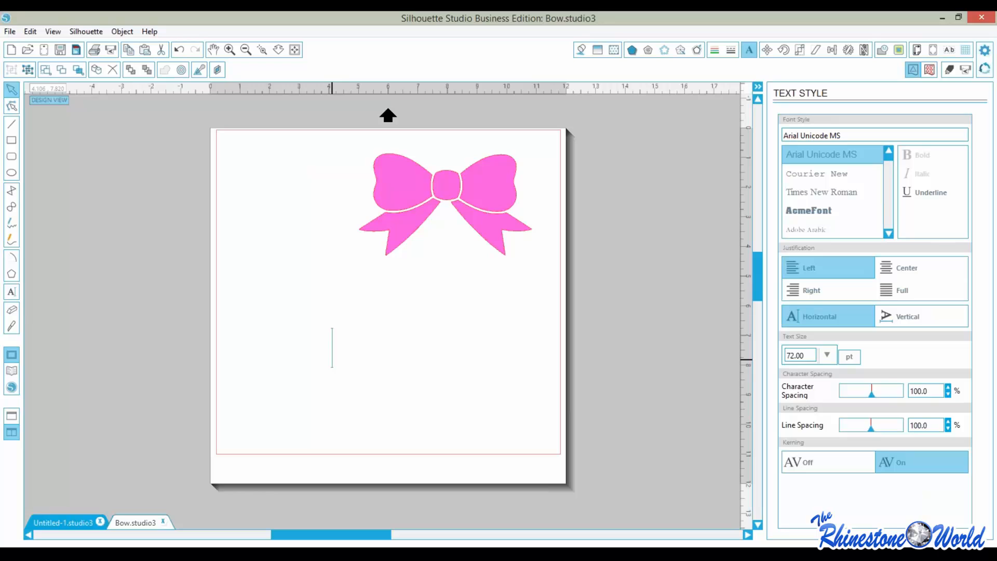
type("Adalyn")
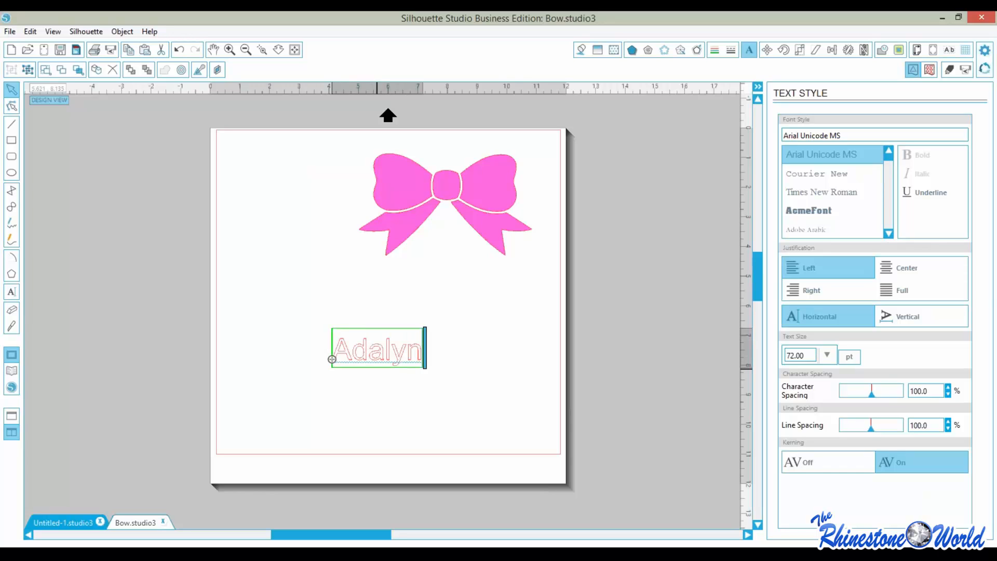
Change the font of the name to Conflow
left_click_drag(423, 352, 333, 352)
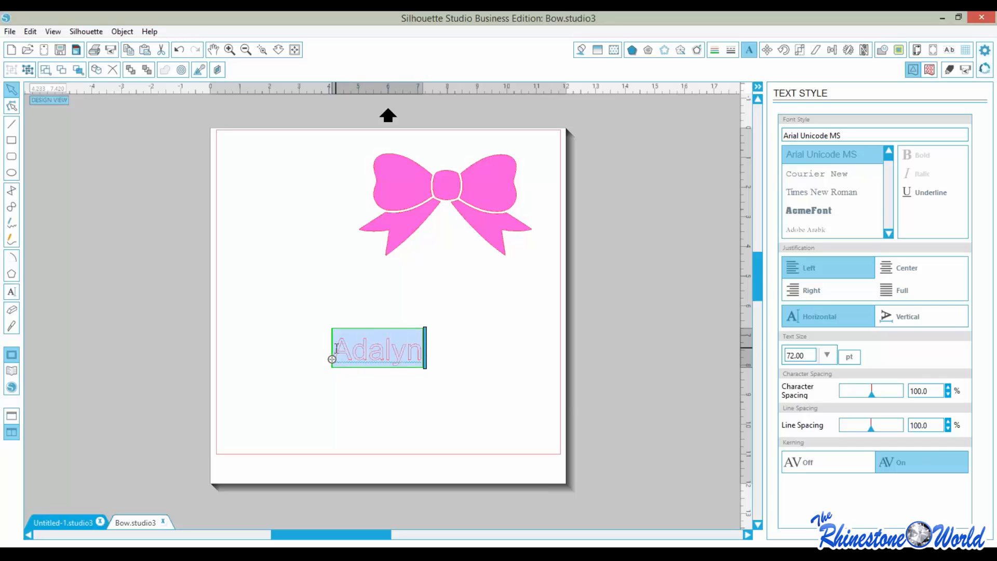
left_click_drag(888, 234, 892, 236)
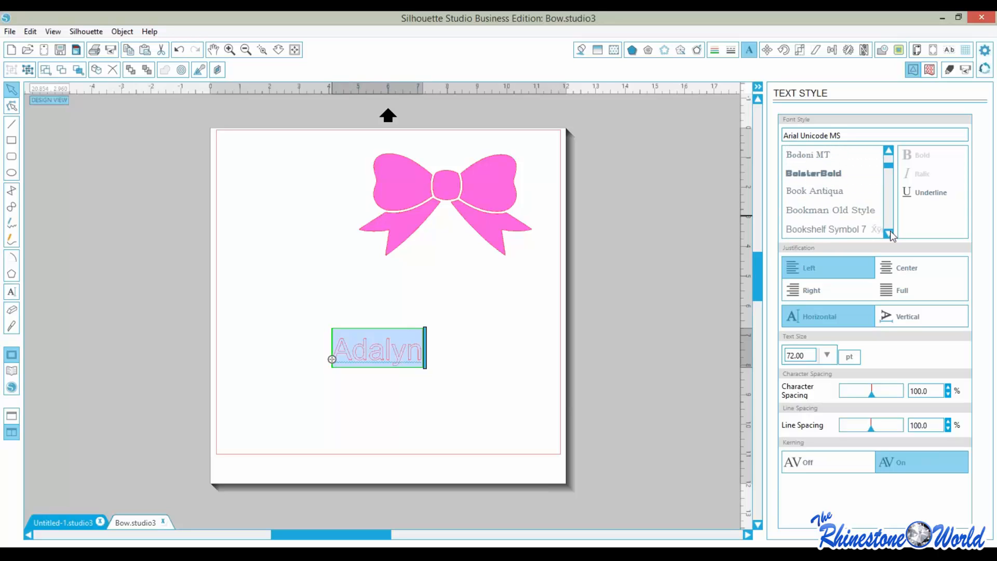
left_click_drag(892, 236, 892, 236)
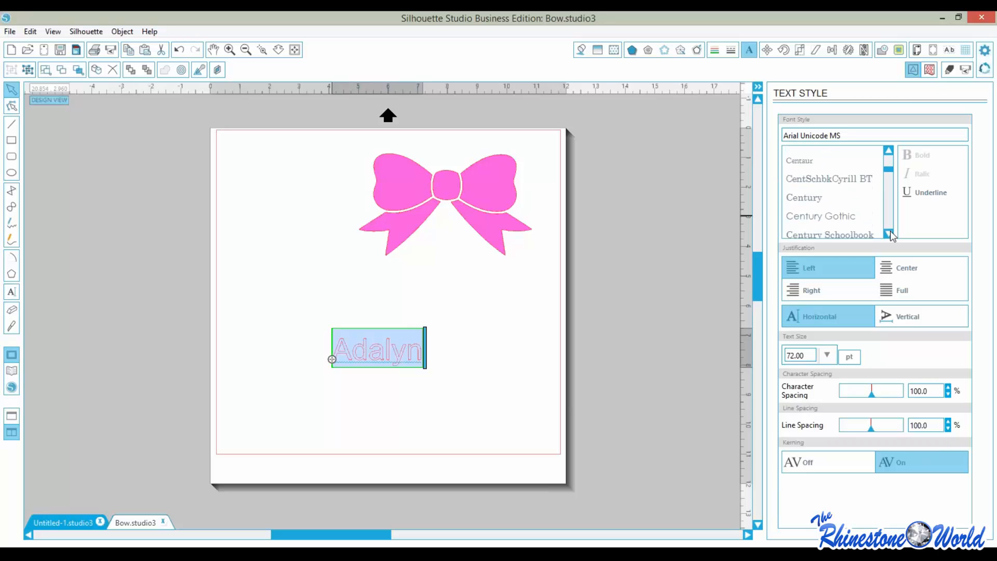
left_click_drag(892, 237, 892, 236)
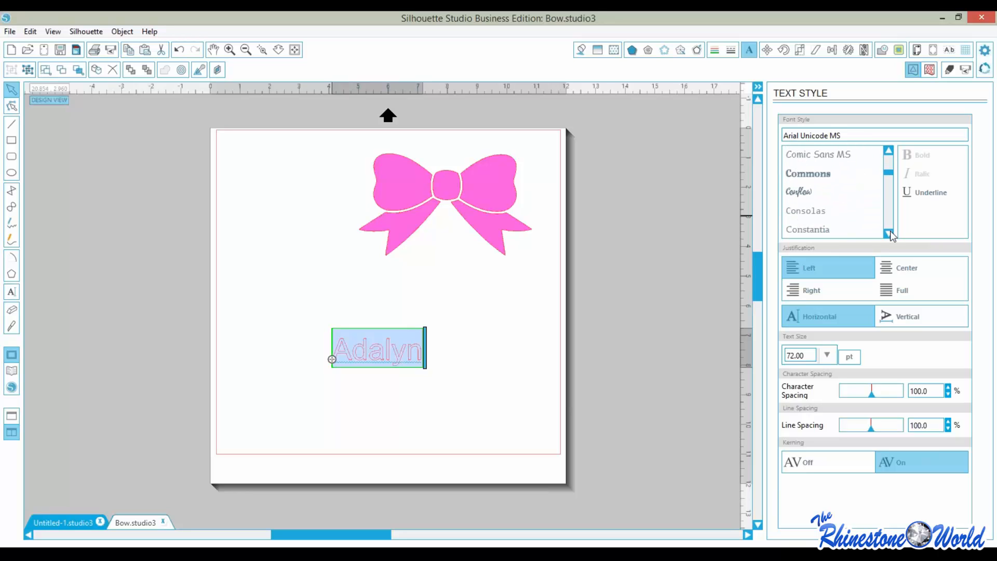
left_click(799, 192)
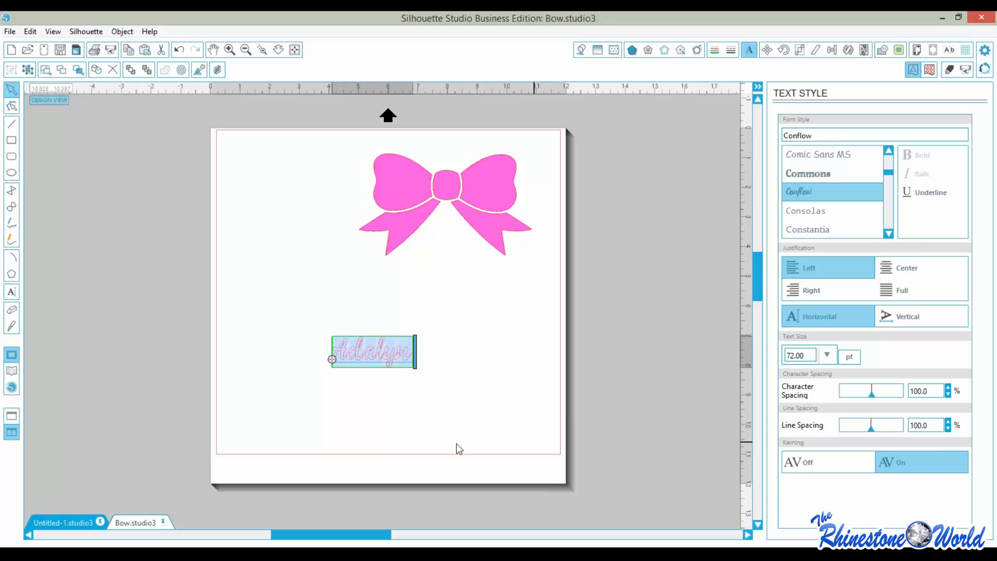
left_click(412, 399)
Weld the overlapping script letters of the name into one shape and shift it slightly
left_click(397, 355)
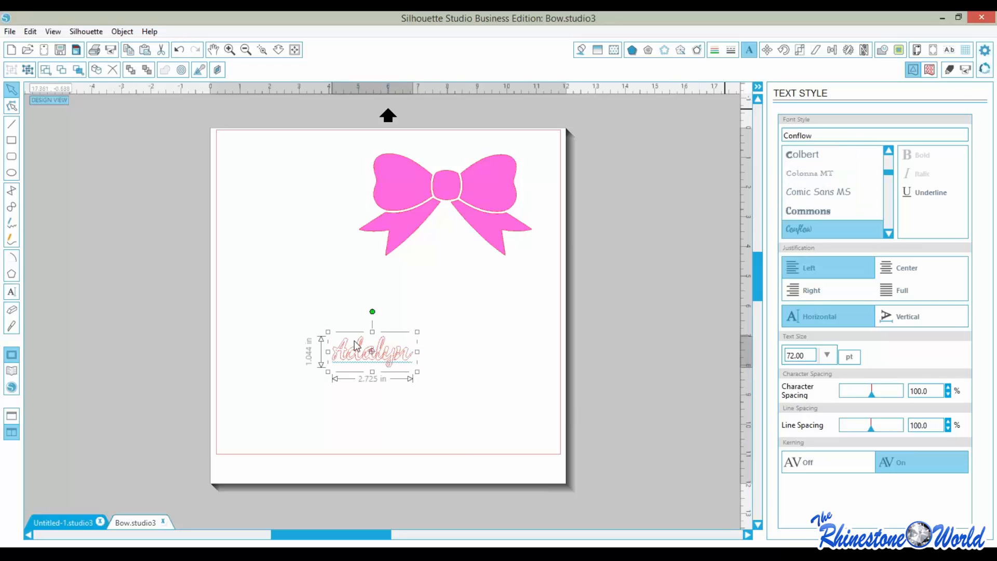
left_click(263, 50)
left_click_drag(318, 337, 485, 437)
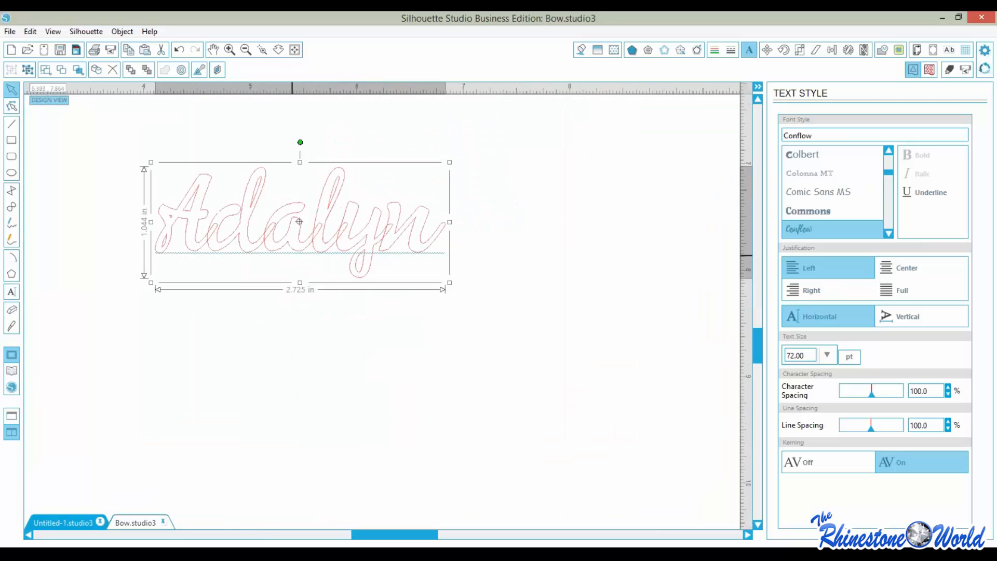
left_click(887, 51)
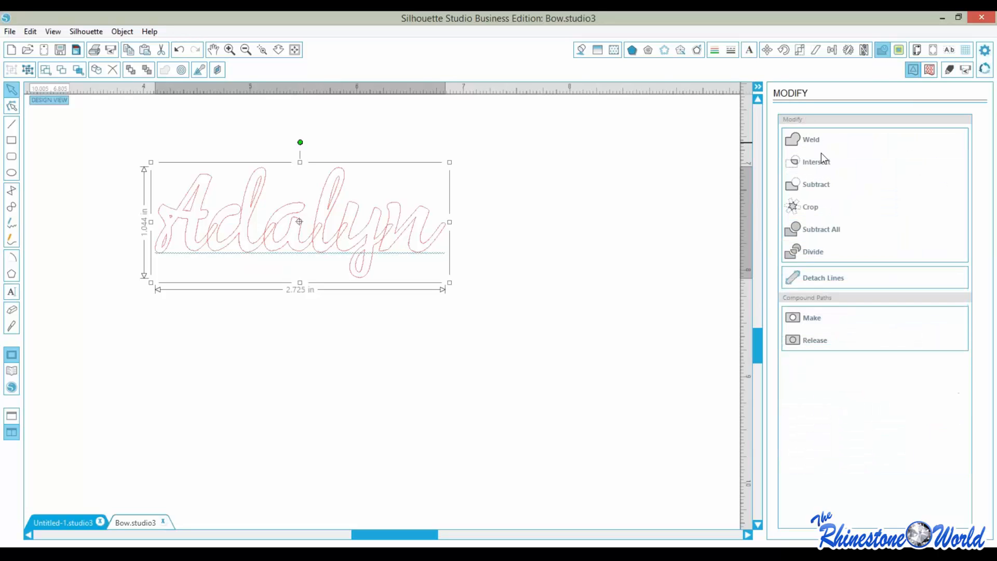
left_click(819, 144)
left_click(242, 391)
left_click_drag(250, 240, 340, 247)
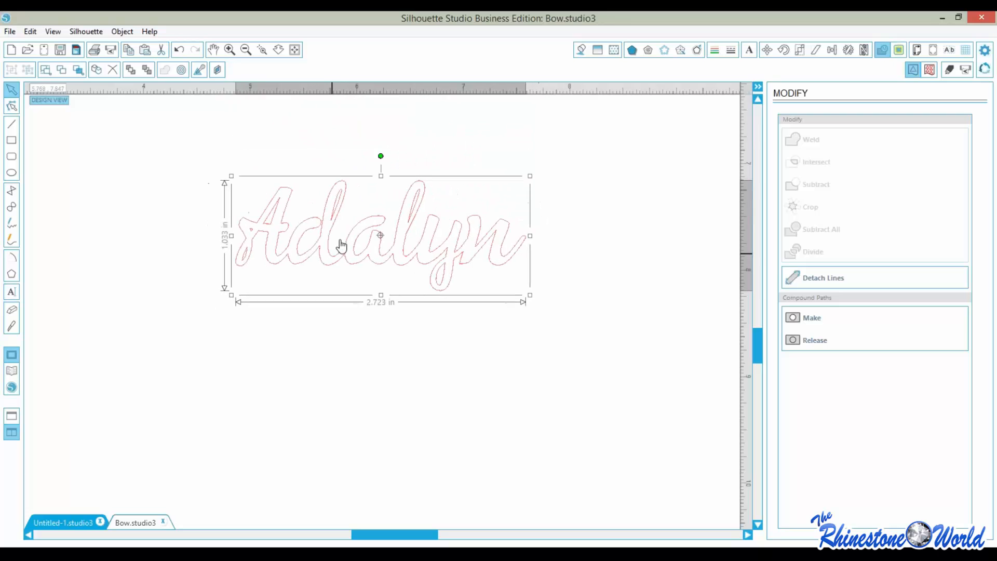
Fill the welded name with blue
left_click(295, 50)
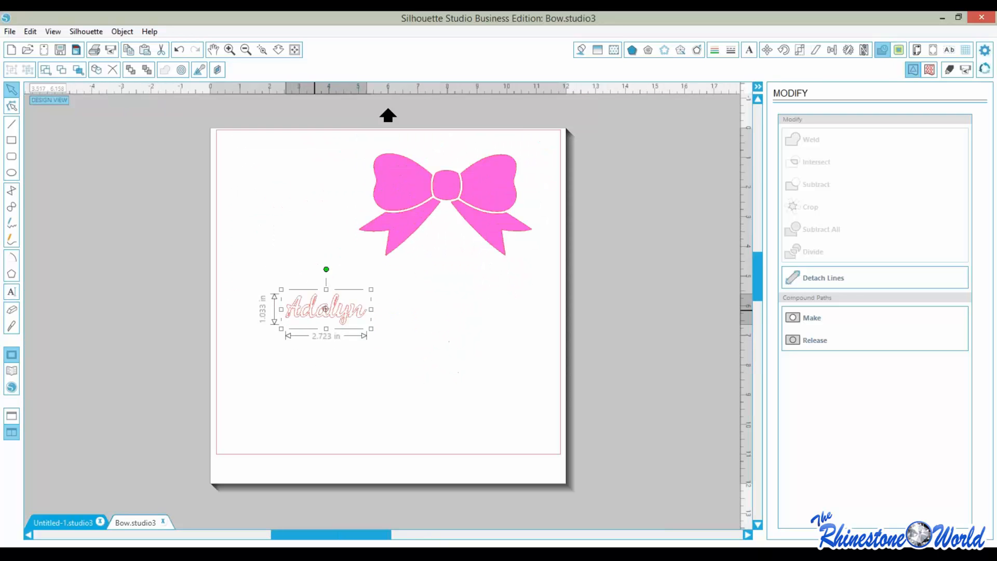
left_click(581, 50)
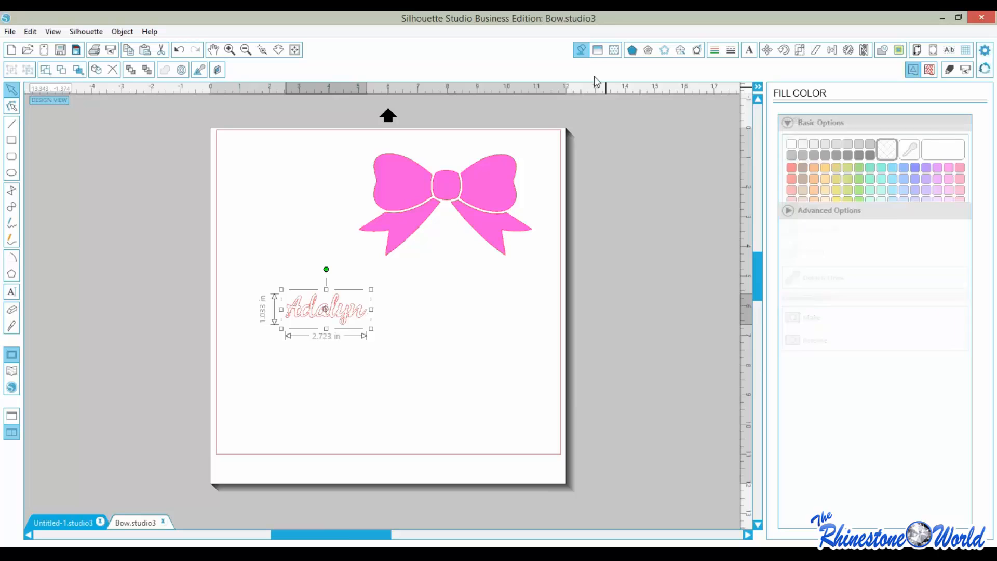
left_click(914, 167)
left_click(407, 374)
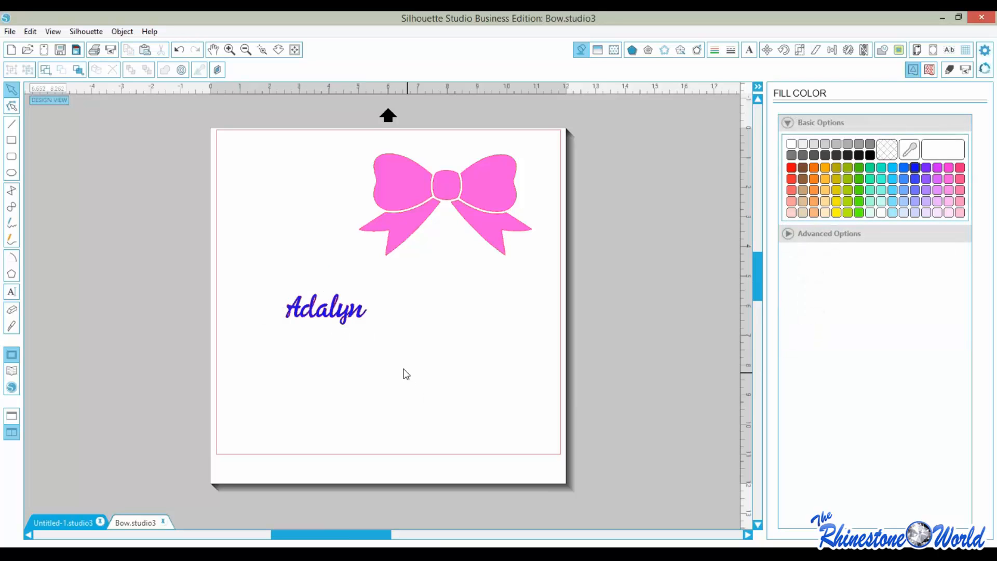
Enlarge the blue name to about 8.57 in wide and move it toward the left of the page
left_click(359, 317)
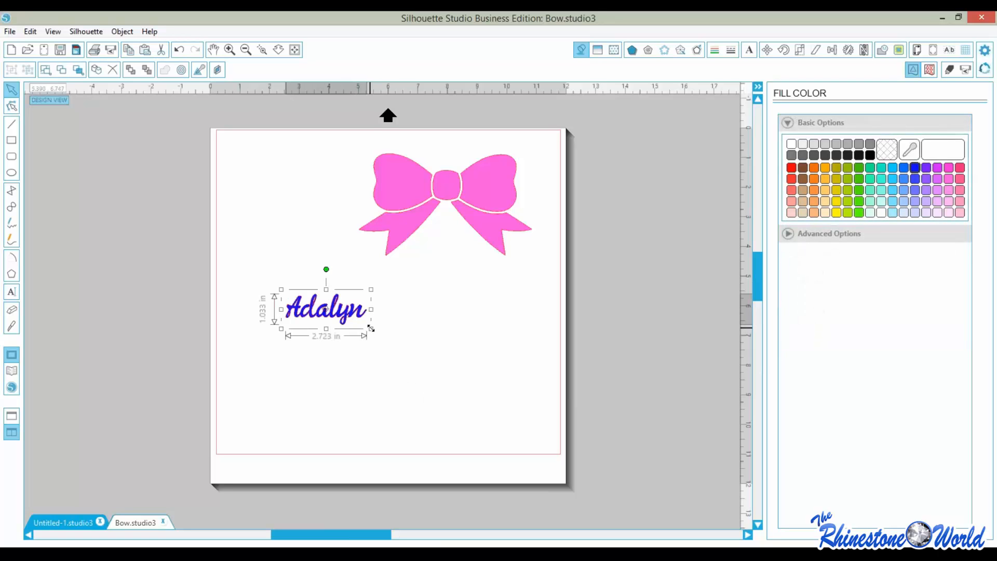
left_click_drag(371, 328, 513, 384)
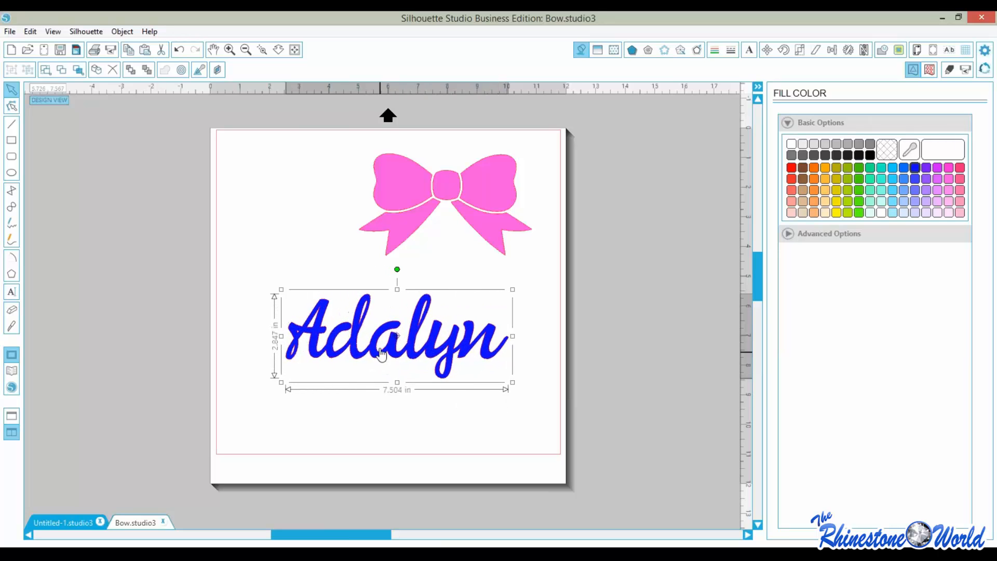
left_click_drag(381, 355, 337, 308)
left_click_drag(468, 337, 488, 372)
Move the pink bow behind the end of the name and rotate it slightly counterclockwise
left_click_drag(480, 183, 442, 244)
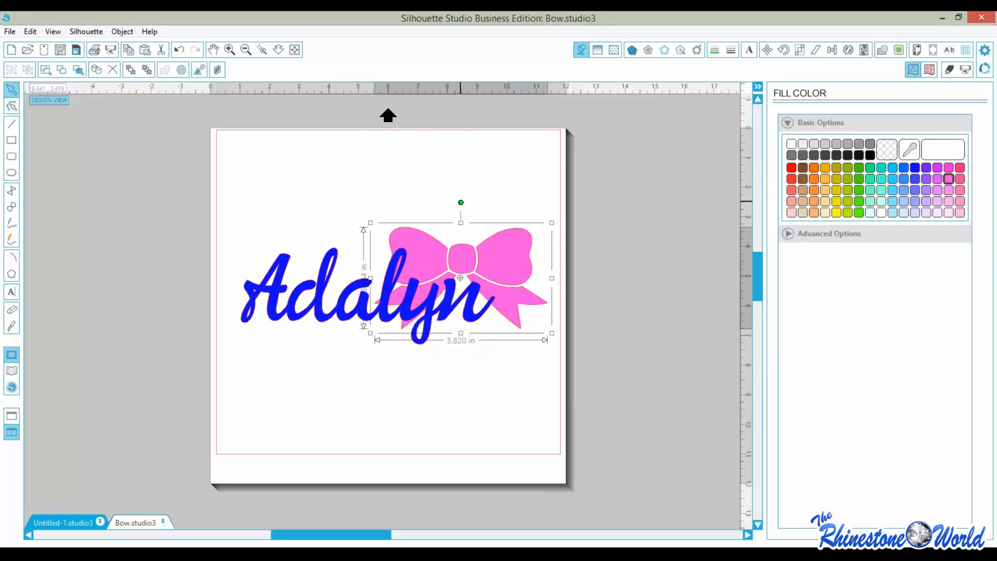
left_click_drag(453, 205, 439, 206)
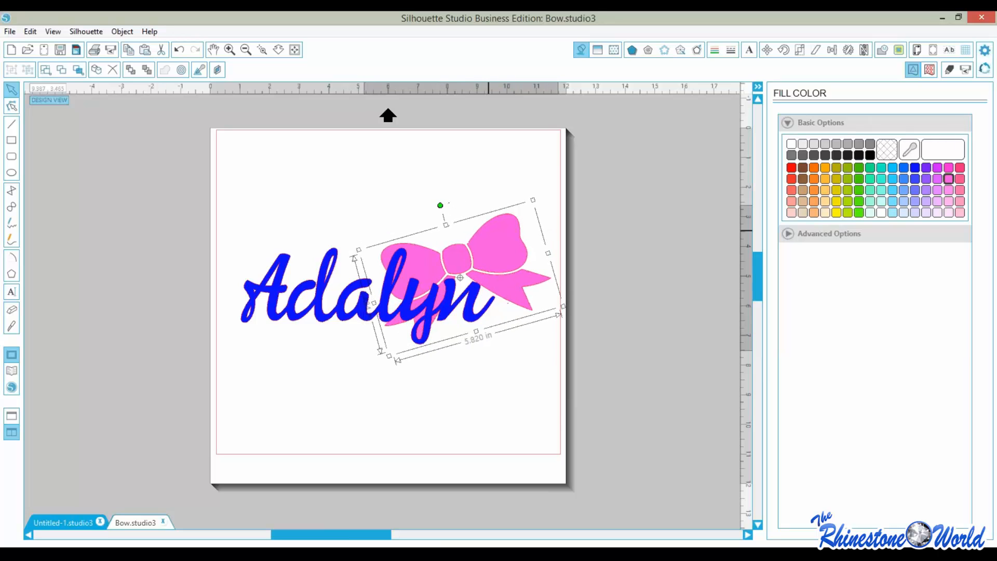
left_click(368, 294)
double_click(368, 295)
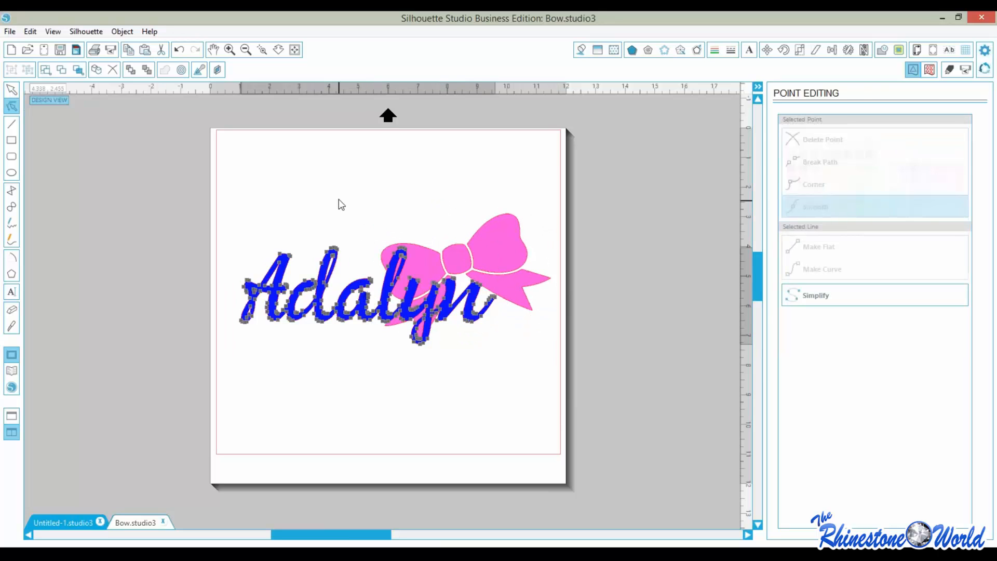
left_click(412, 196)
Try the bow in different positions behind the name and place it under the last letters, below the baseline
left_click_drag(450, 270, 453, 312)
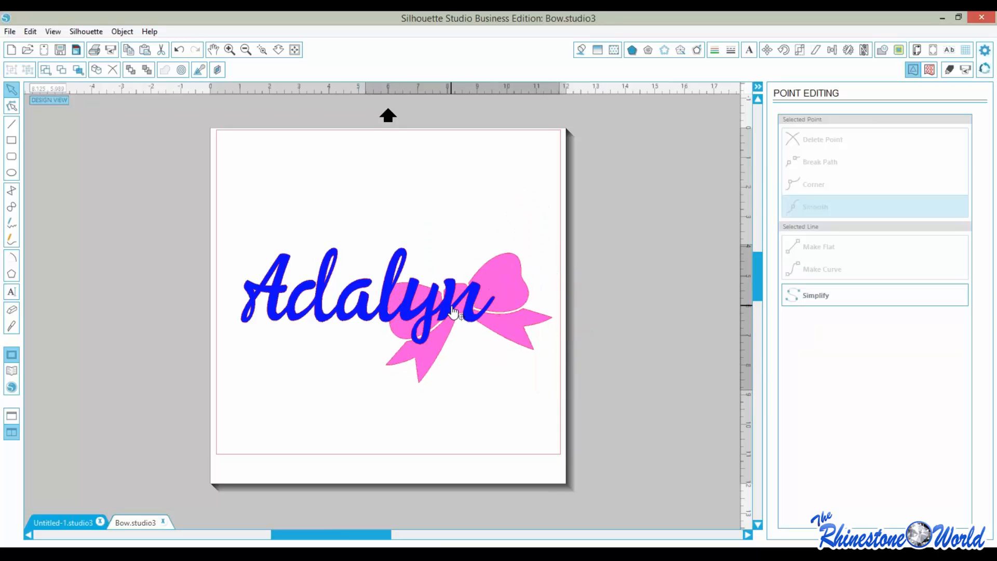
left_click_drag(453, 311, 360, 298)
left_click(388, 368)
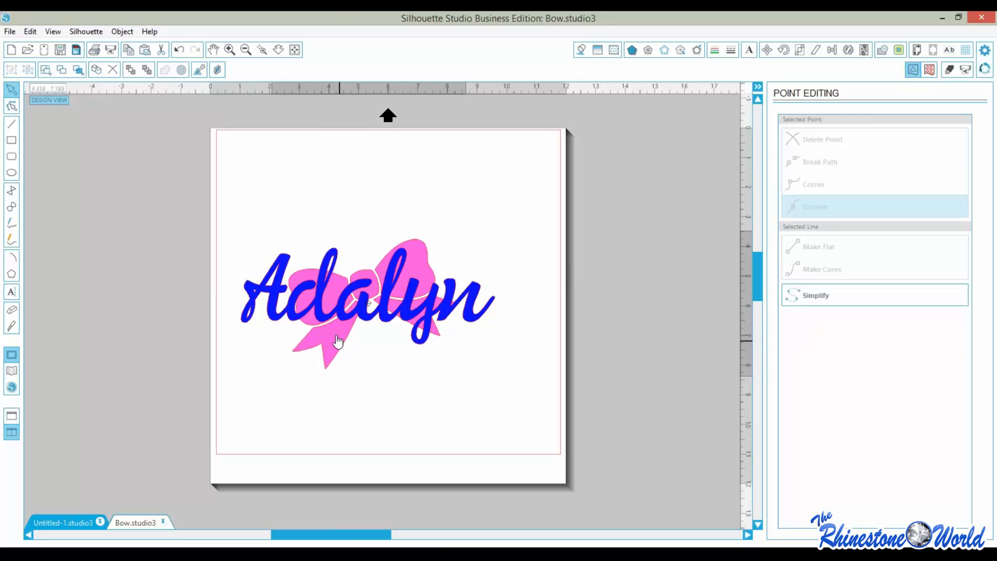
mouse_move(363, 333)
left_mouse_down()
mouse_move(445, 368)
mouse_move(450, 397)
mouse_move(430, 386)
left_mouse_up()
left_click(342, 378)
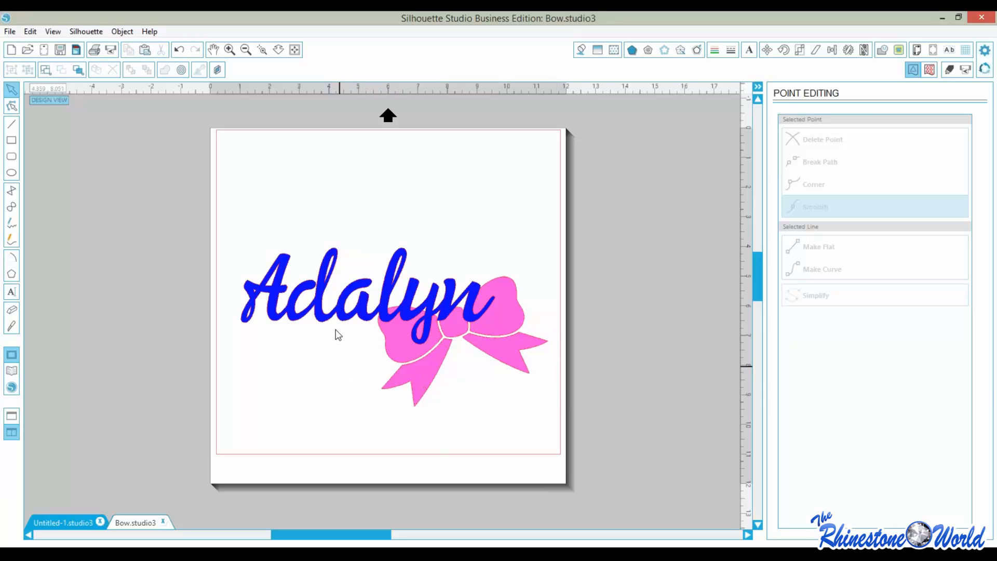
Duplicate the blue name and move the copy clear of the bow, across the page's upper-left edge
left_click(334, 308)
left_click_drag(511, 434, 405, 281)
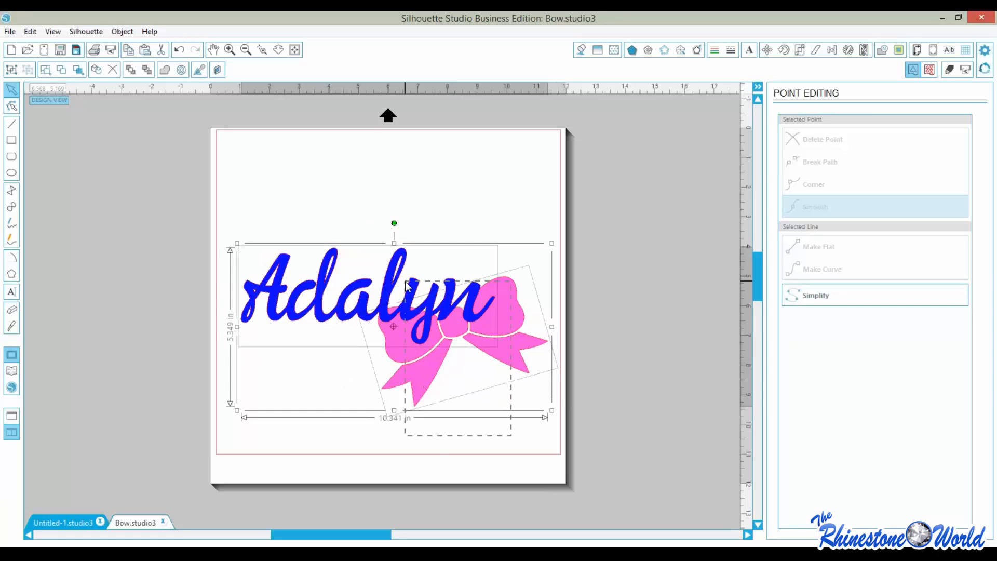
left_click(421, 170)
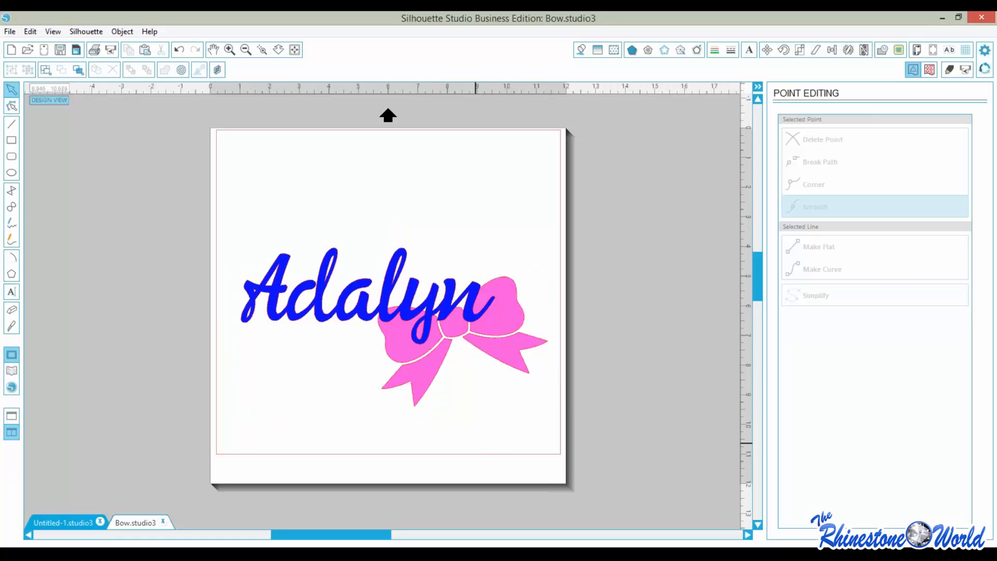
left_click(353, 315)
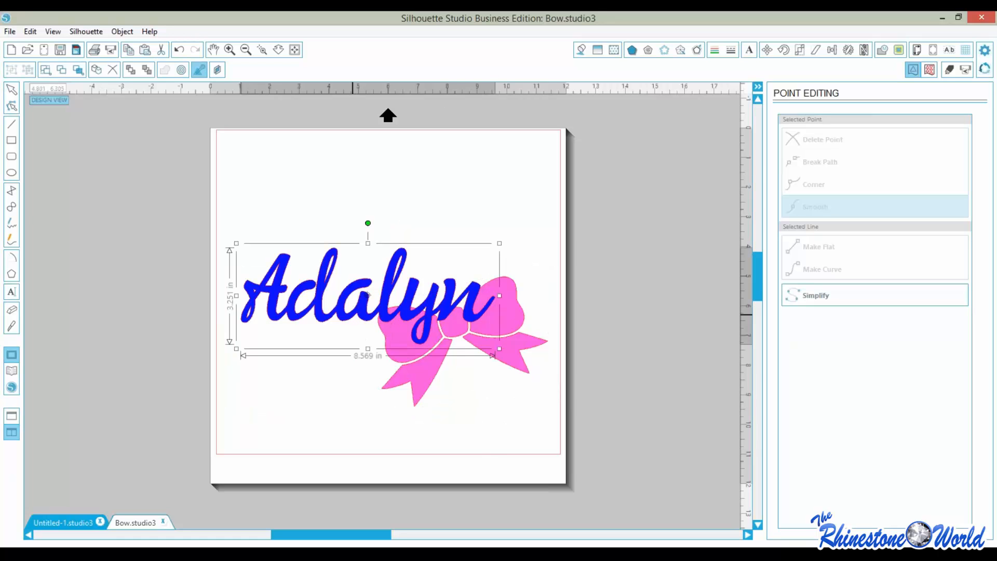
key("ctrl+d")
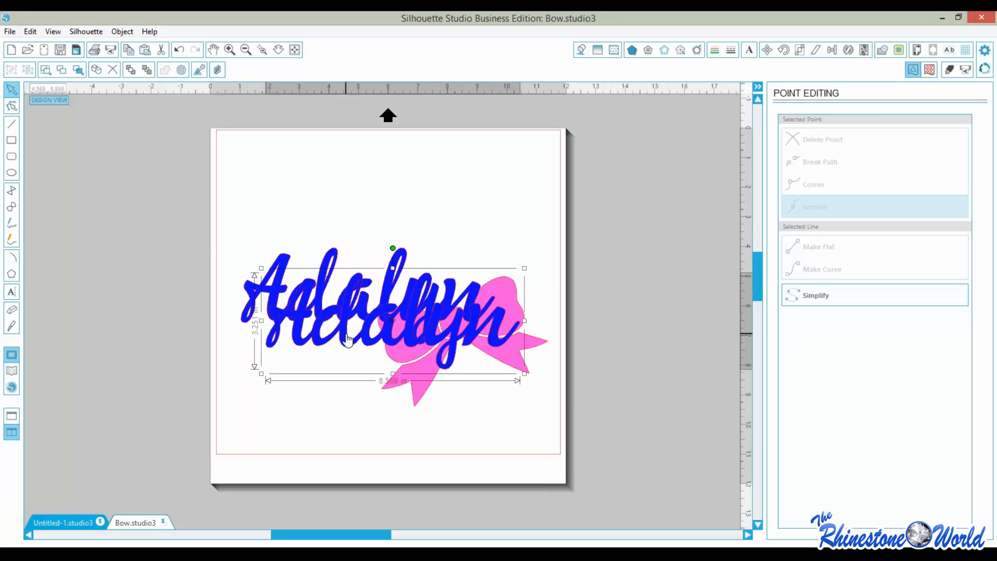
left_click_drag(348, 340, 150, 189)
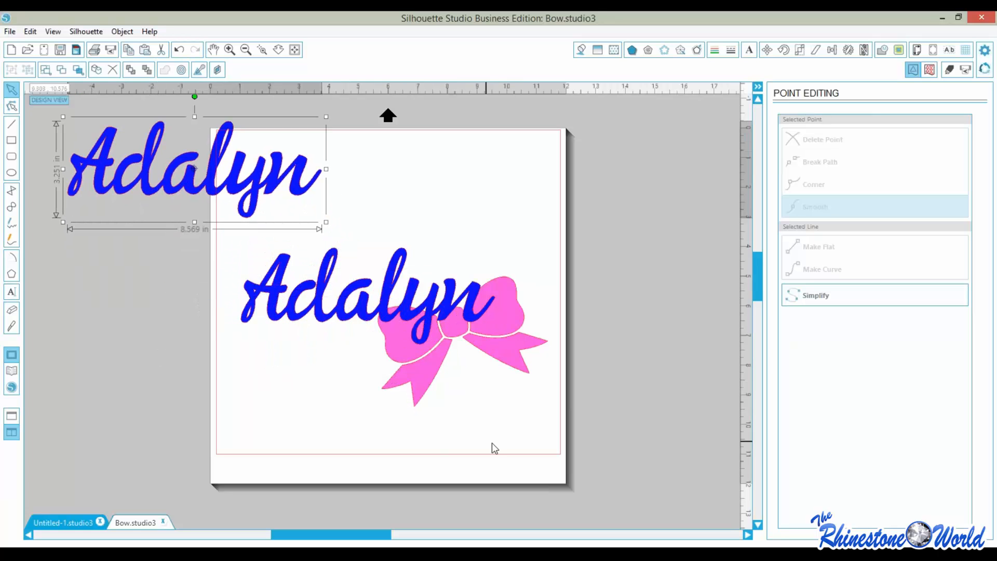
Subtract the original blue name from the pink bow behind it
left_click_drag(492, 443, 395, 283)
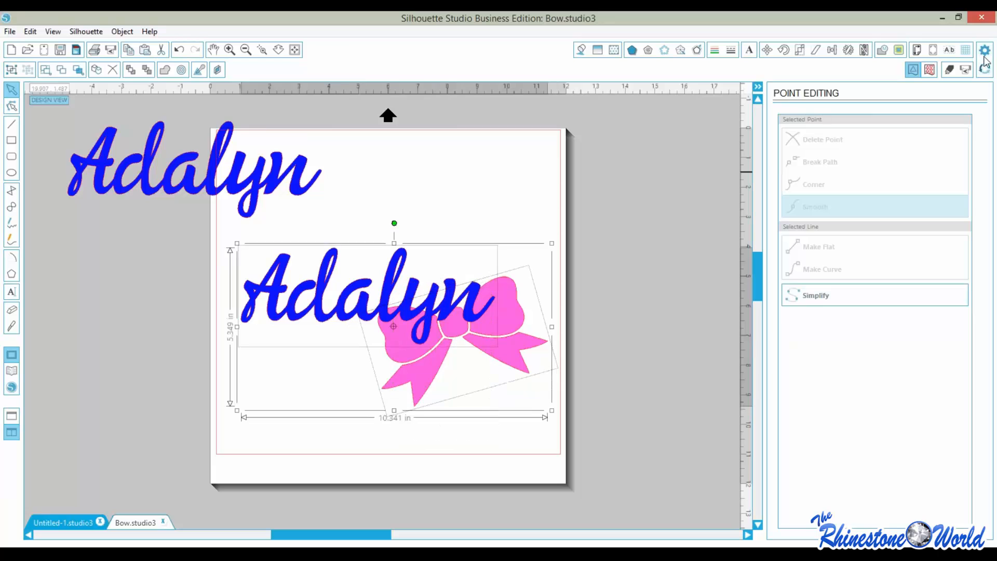
left_click(882, 50)
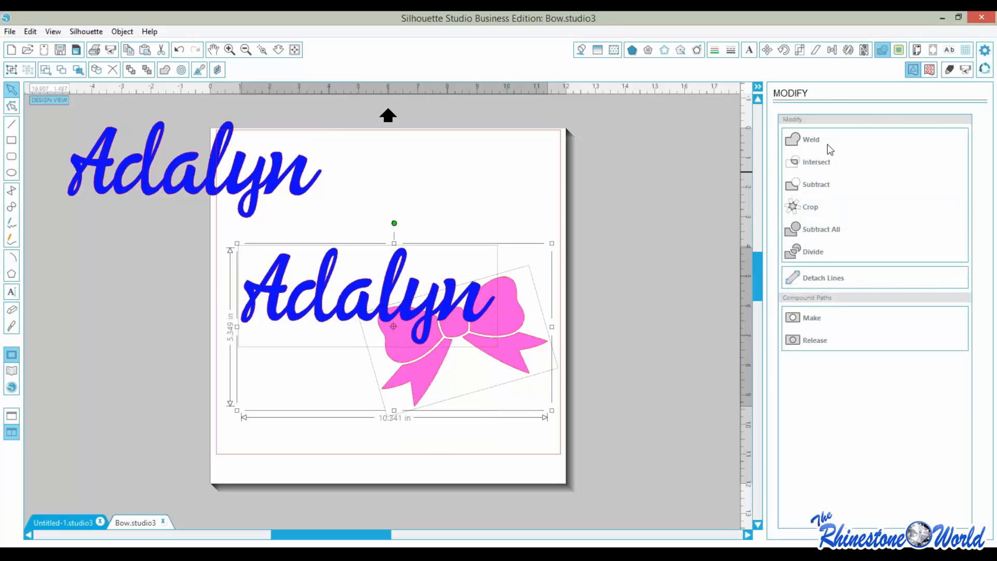
left_click(818, 185)
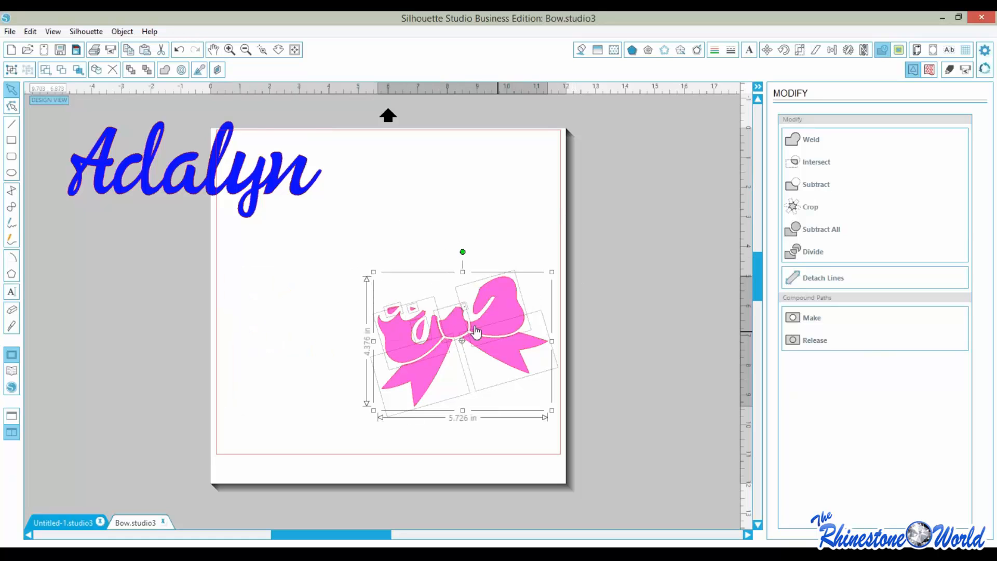
Group the cut bow pieces and move the name copy onto the page above the bow
left_click(122, 31)
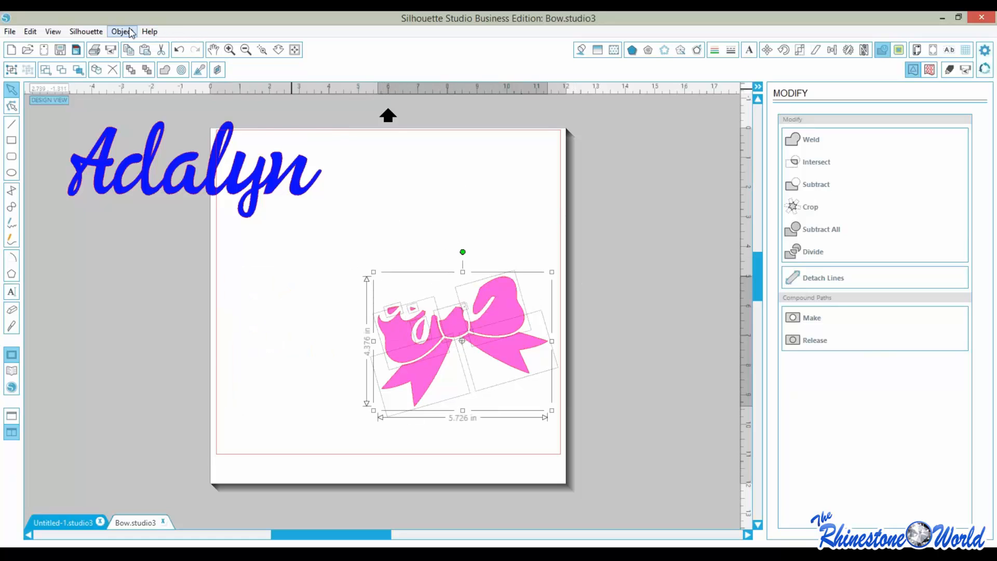
left_click(149, 288)
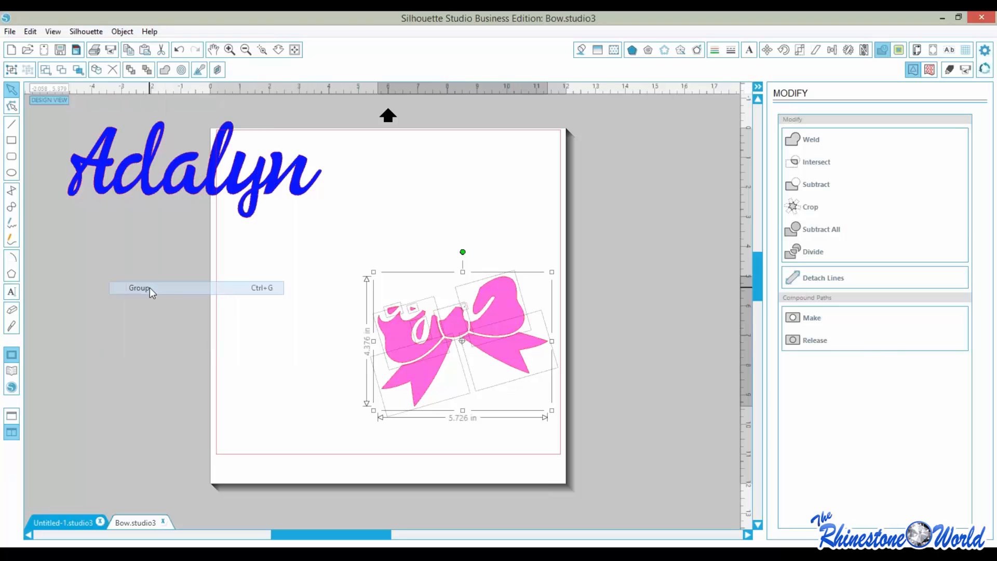
left_click(276, 344)
left_click_drag(252, 192, 410, 231)
Apply a radial rhinestone fill to the grouped bow, try 6ss stones, and set the size to 10ss
left_click_drag(352, 280, 582, 419)
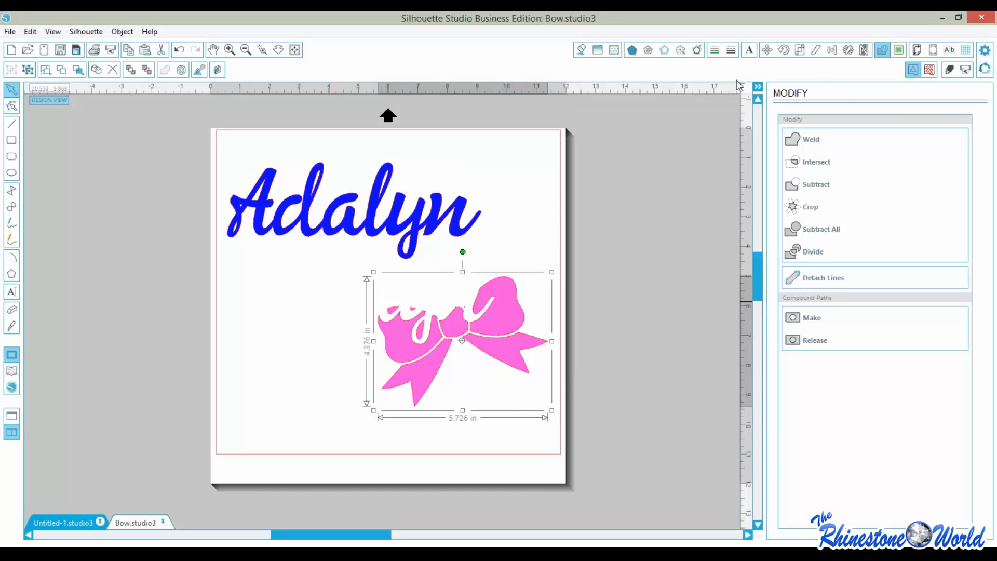
left_click(667, 51)
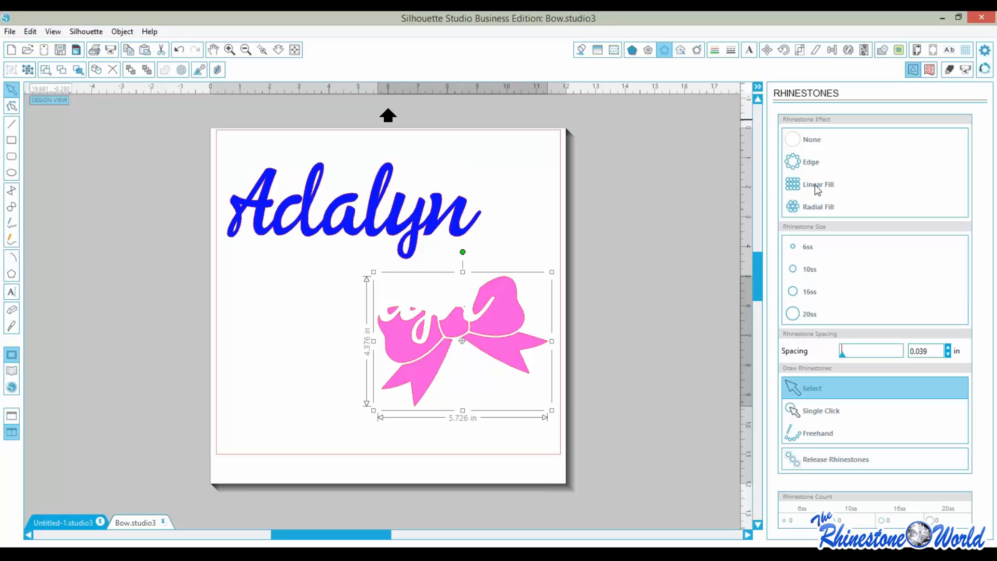
left_click(821, 209)
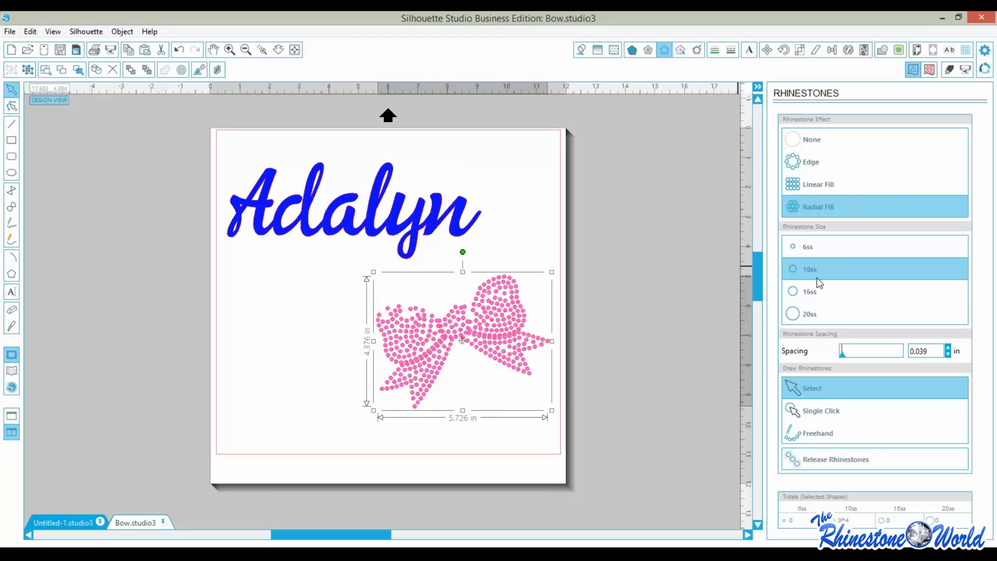
left_click(808, 249)
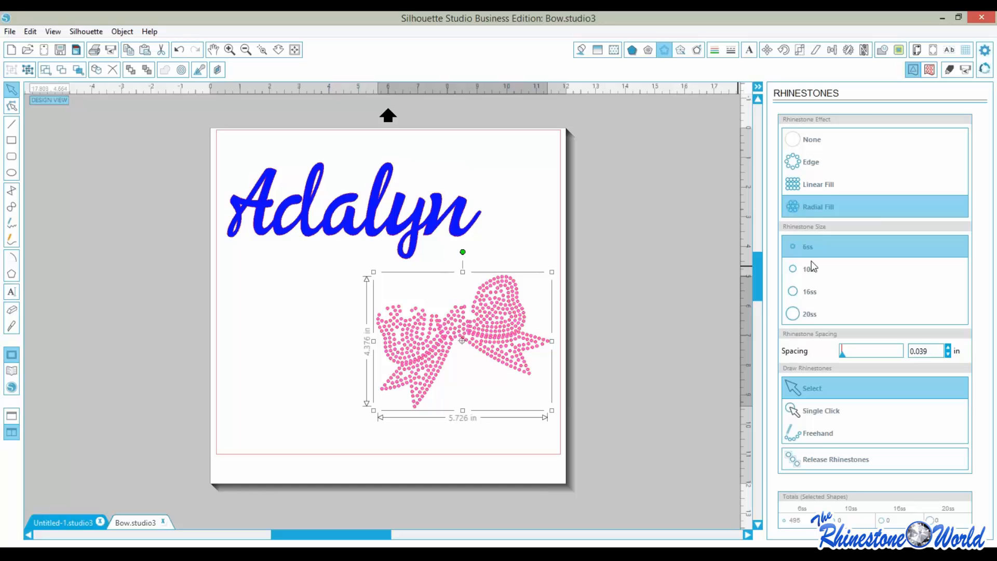
left_click(811, 262)
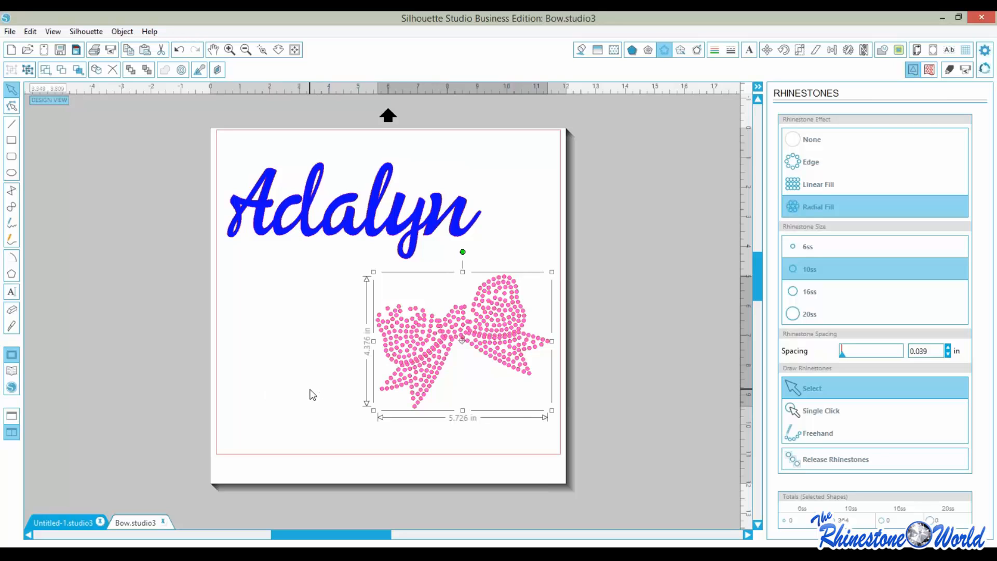
Try the name closer to the rhinestone bow, then return it to the upper part of the page
left_click_drag(450, 218, 468, 255)
left_click(464, 223)
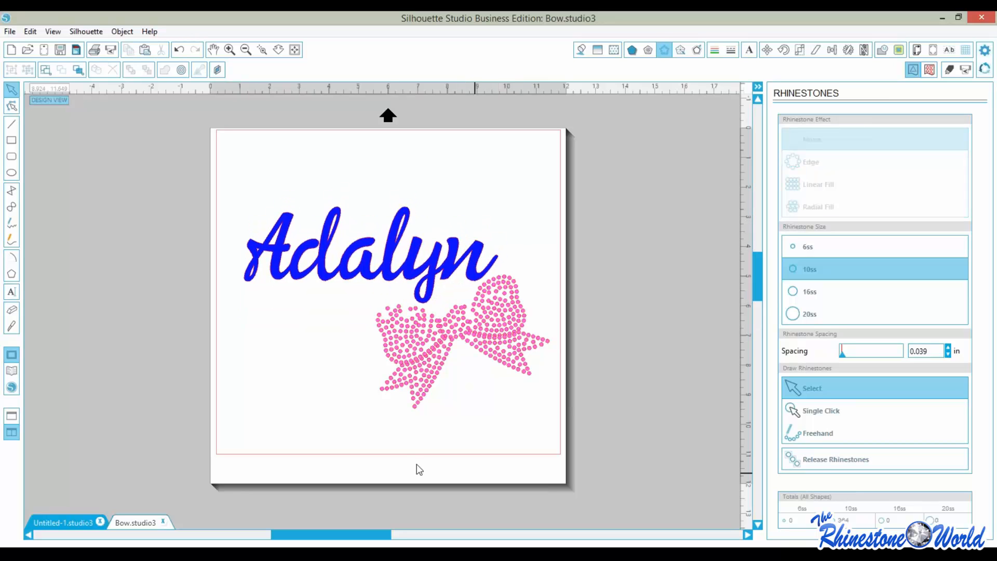
left_click_drag(465, 277, 445, 239)
left_click(349, 280)
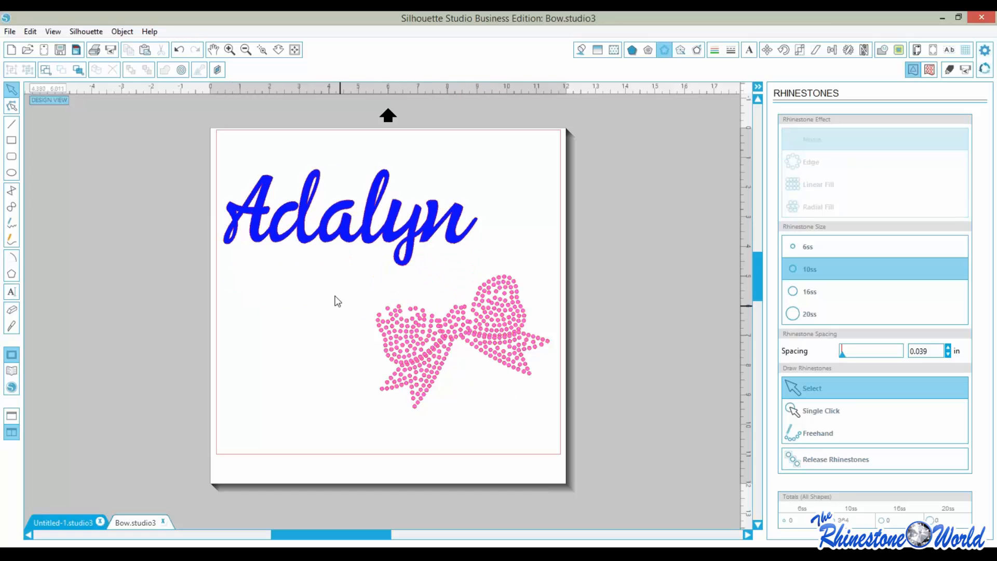
Try to release the rhinestones of the grouped bow
left_click_drag(336, 290, 558, 405)
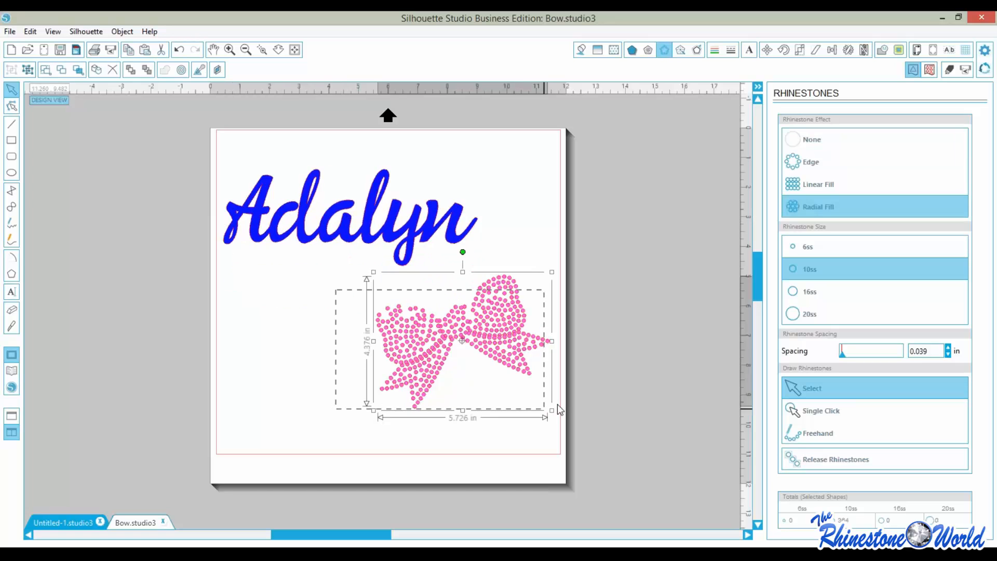
left_click(878, 463)
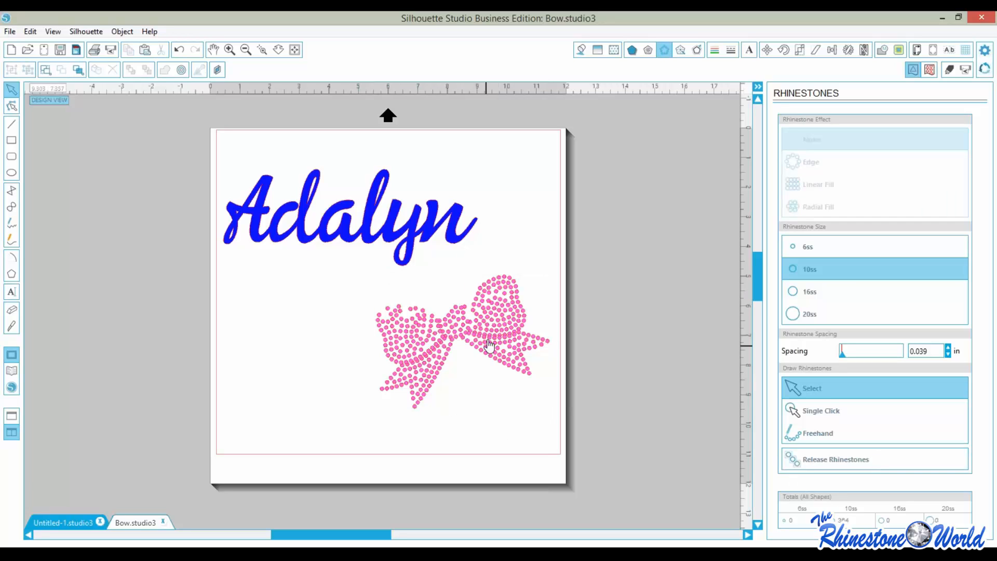
left_click(426, 312)
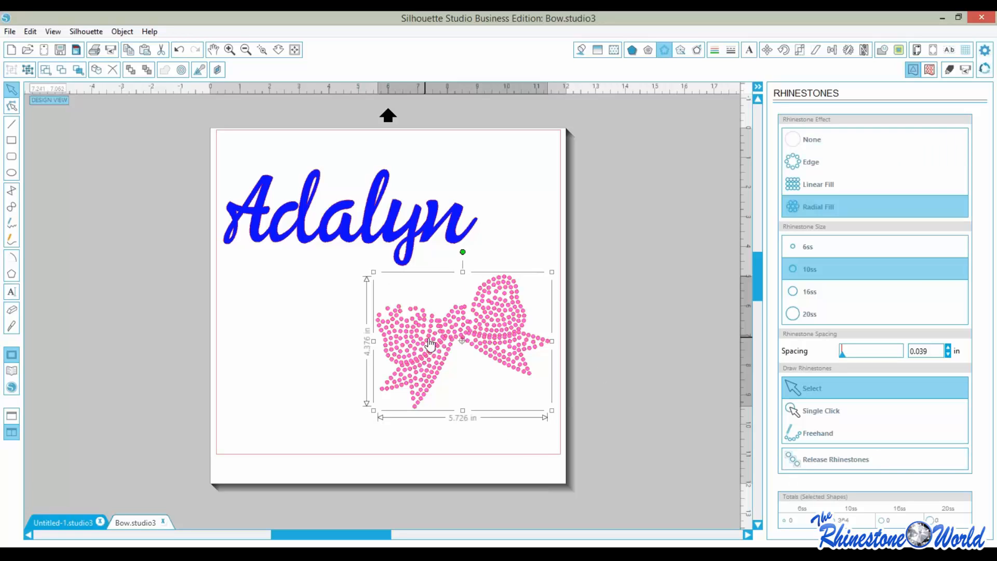
left_click(854, 462)
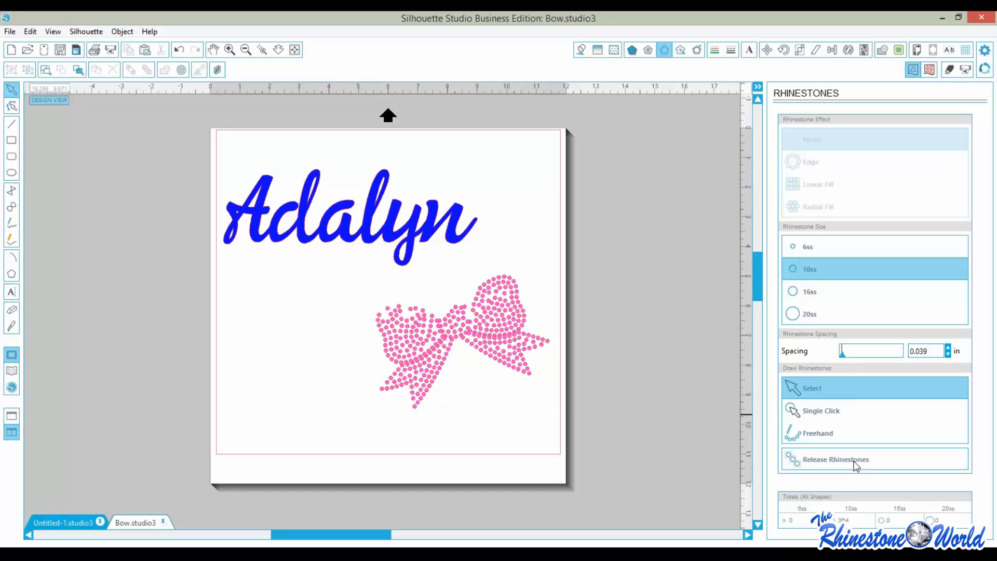
left_click(520, 357)
left_click(822, 462)
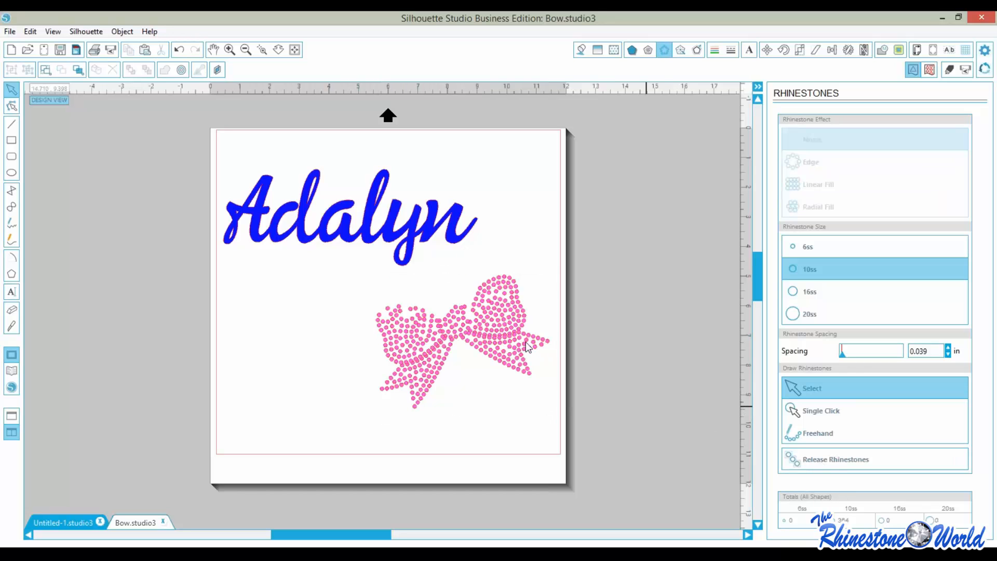
Ungroup the rhinestone bow and release its fill into individual stones
left_click(478, 309)
left_click(122, 31)
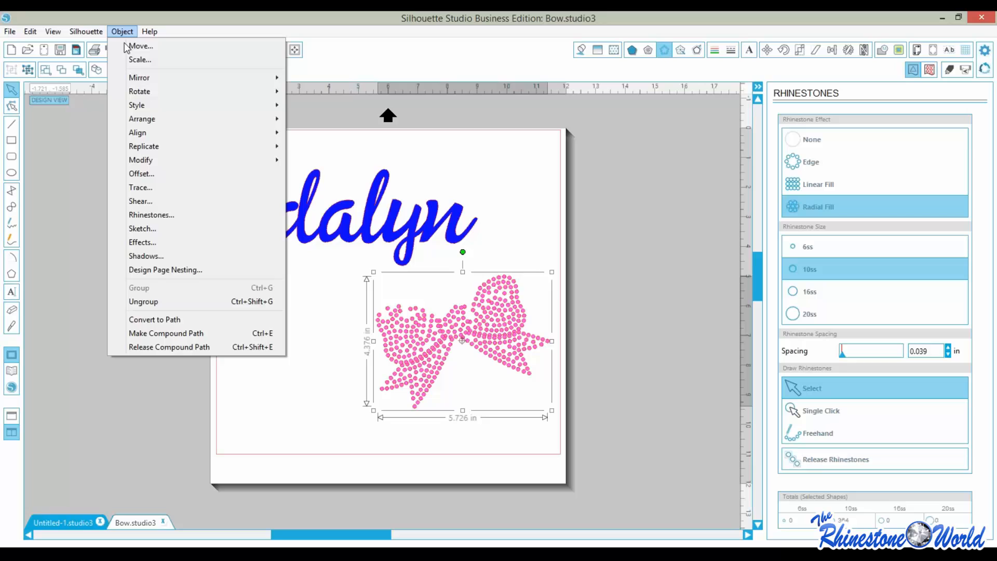
left_click(142, 301)
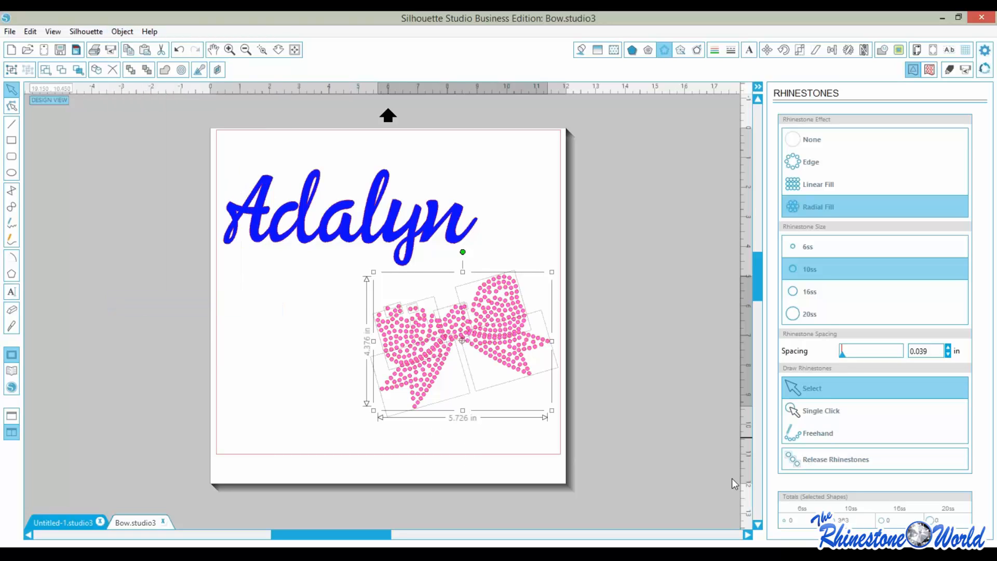
left_click(488, 456)
left_click(263, 49)
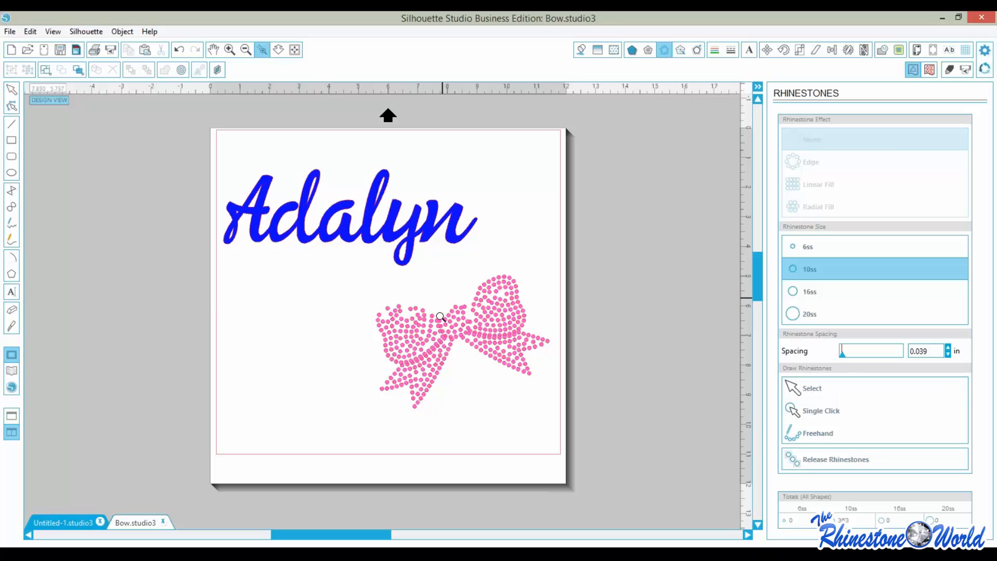
left_click_drag(394, 310, 520, 398)
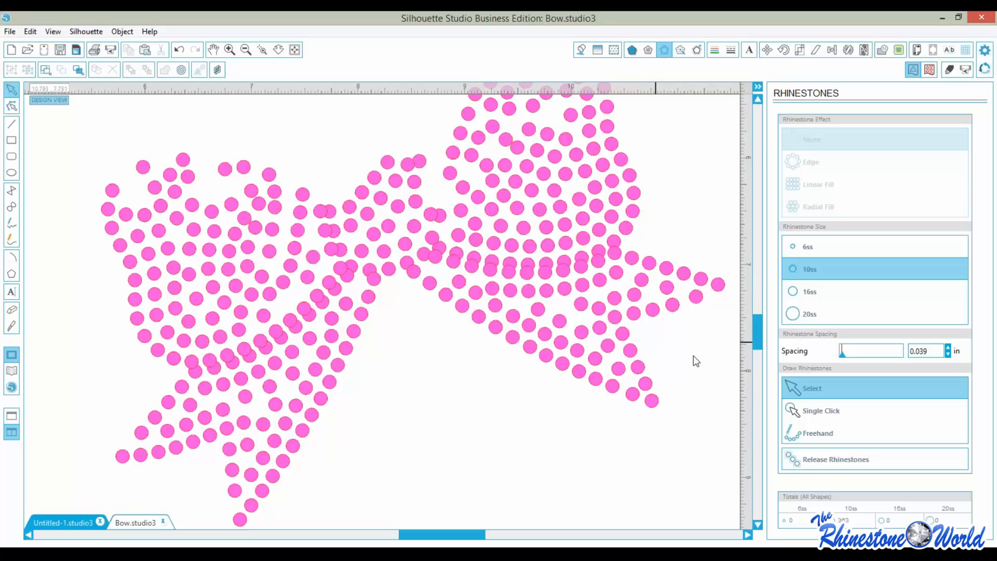
key("ctrl+0")
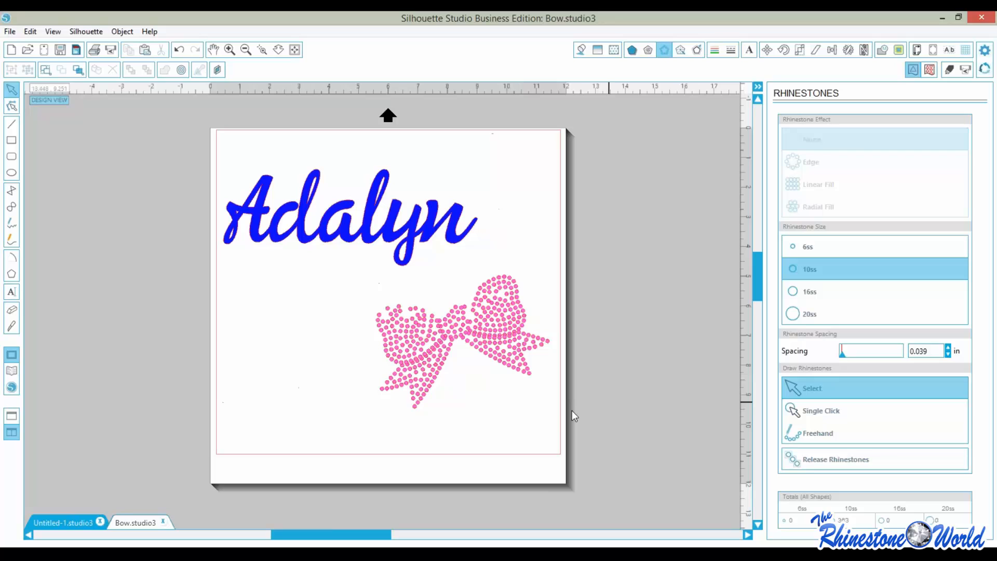
key("ctrl+z")
left_click(852, 389)
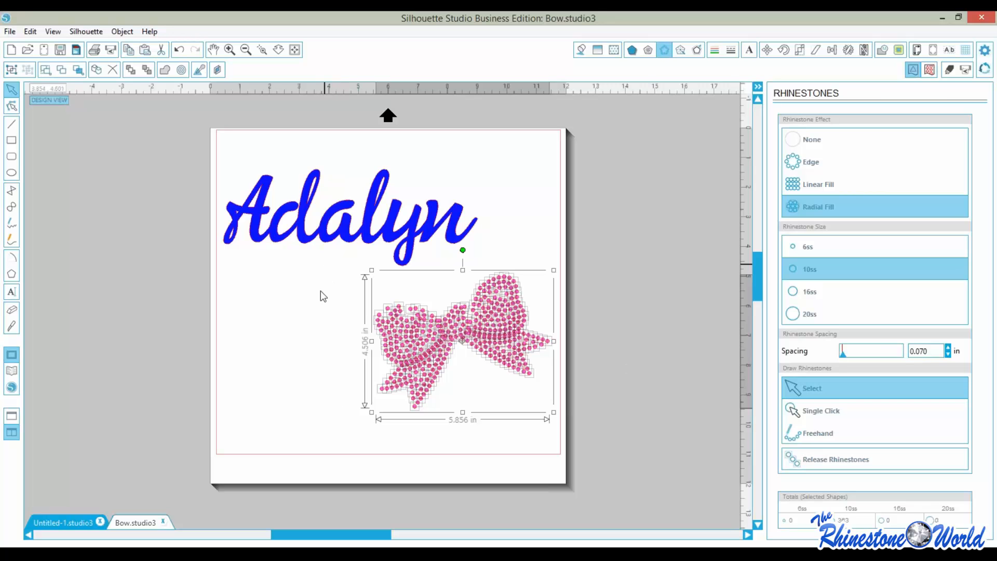
Delete all the bow's rhinestones and move the blue name up to the top of the page
left_click(328, 336)
left_click_drag(349, 286, 551, 432)
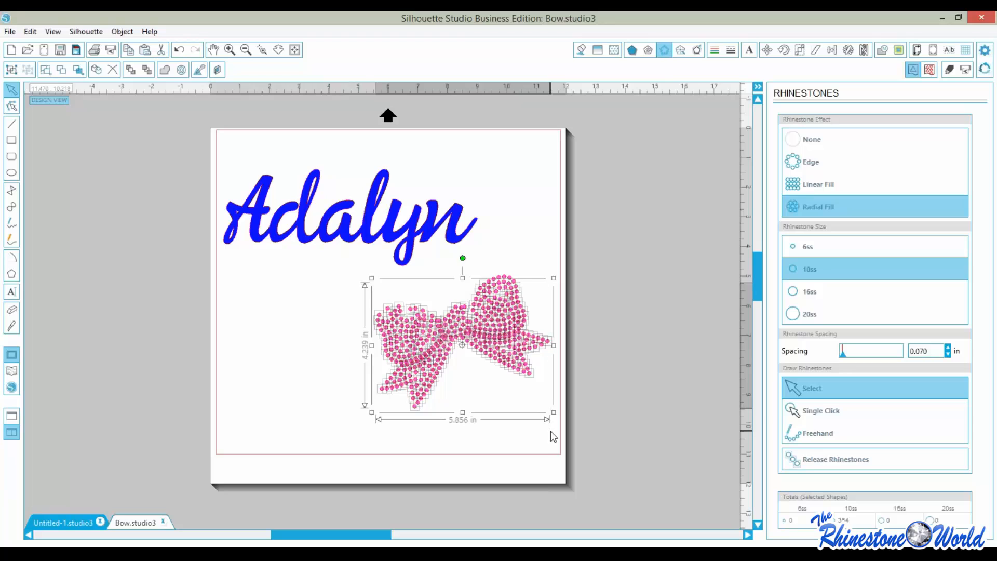
key("Delete")
left_click_drag(469, 264, 537, 320)
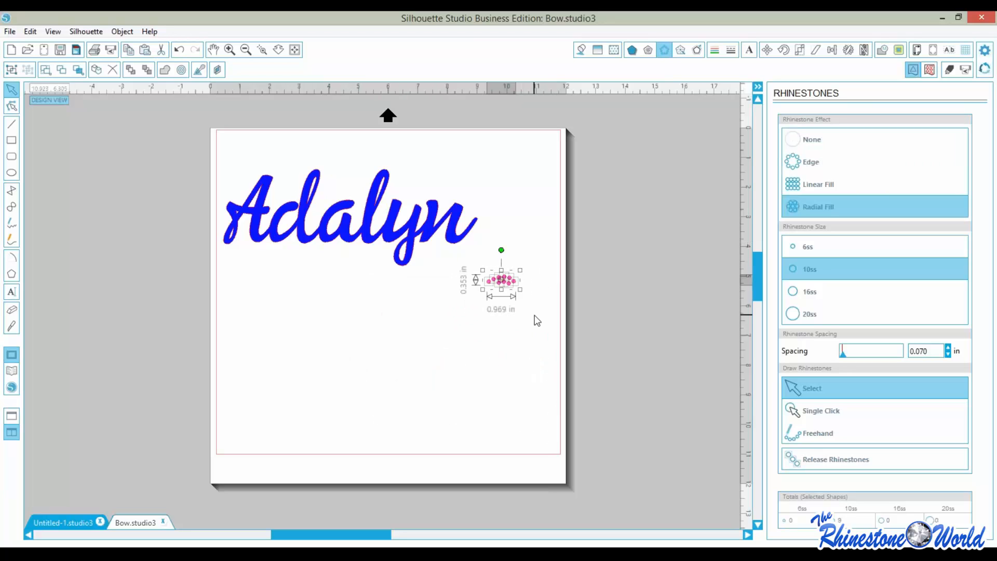
key("Delete")
left_click_drag(370, 242, 378, 210)
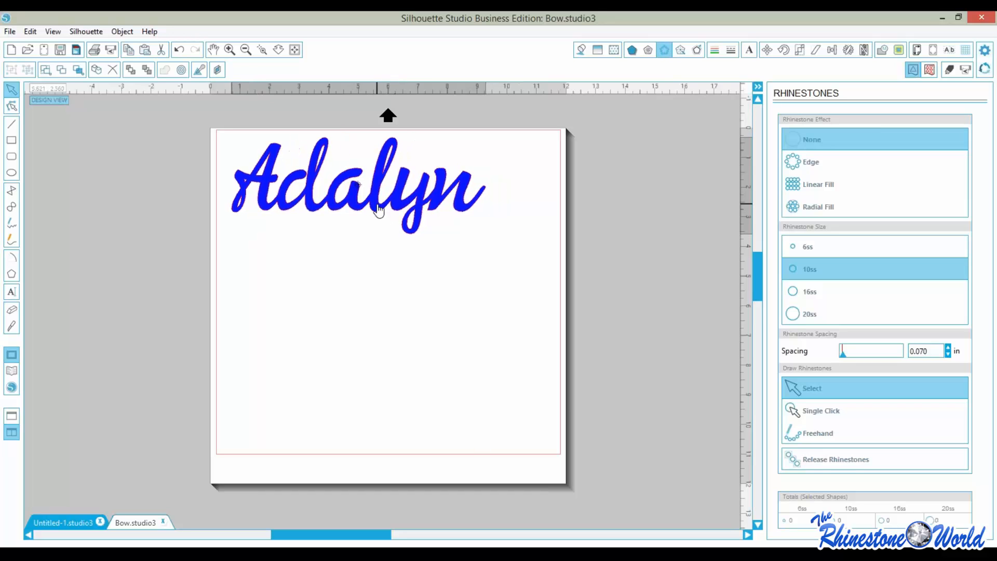
left_click(396, 313)
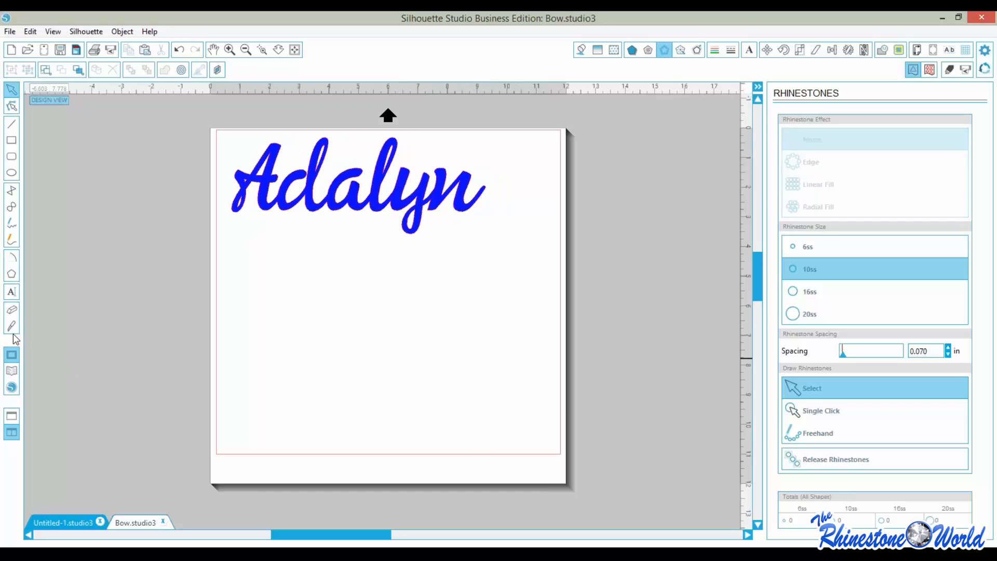
Open the Bow clip-art image in a new document
left_click(13, 373)
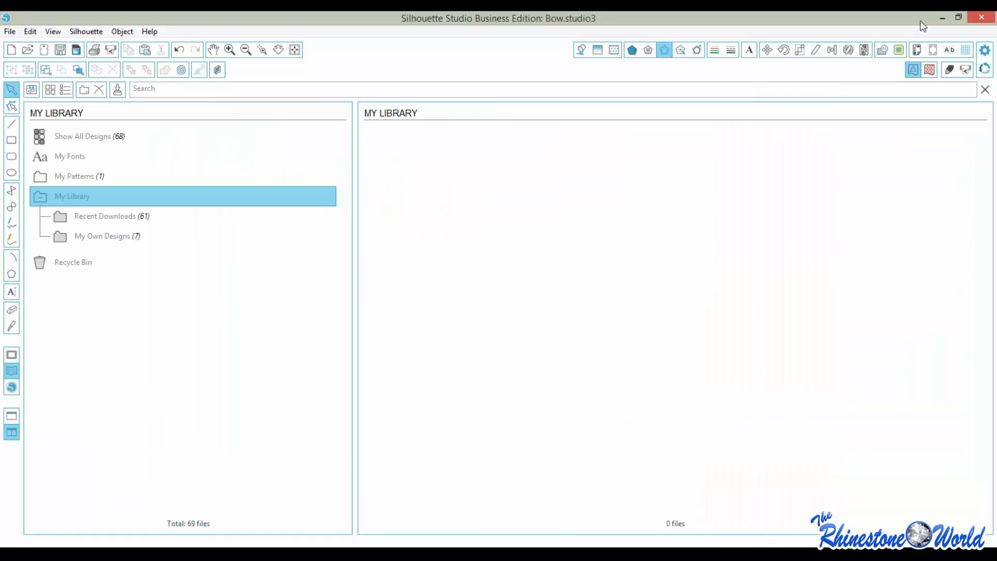
left_click(984, 89)
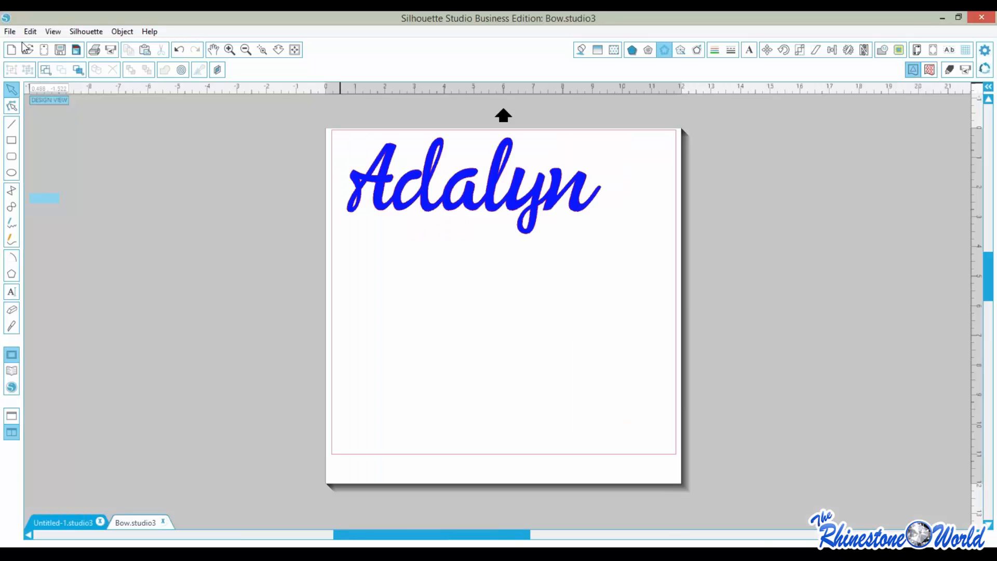
left_click(10, 31)
left_click(35, 60)
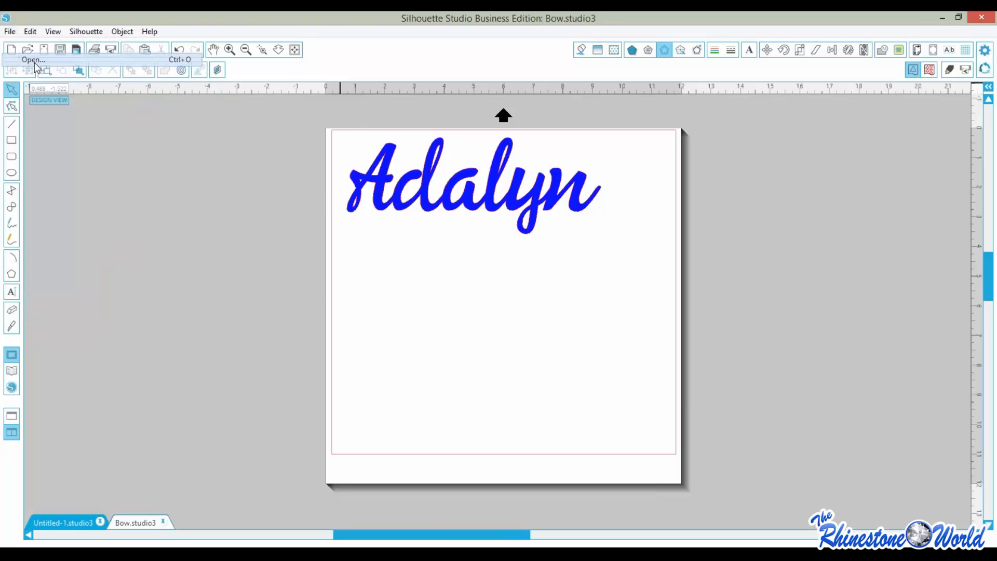
left_click(167, 208)
left_click(321, 267)
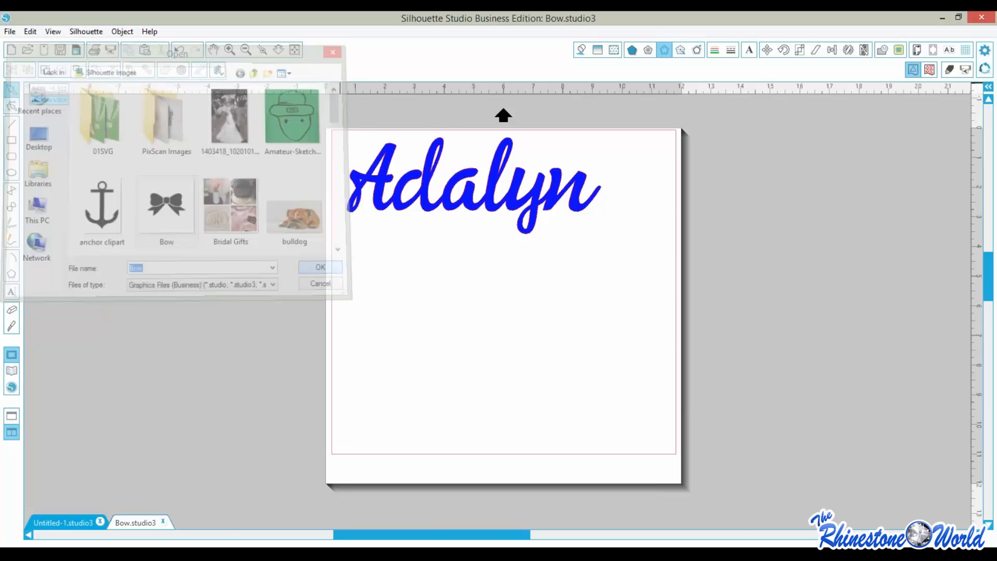
Trace the bow with the high pass filter off and the threshold at 74.8%, and delete the original image
left_click(899, 50)
left_click(843, 139)
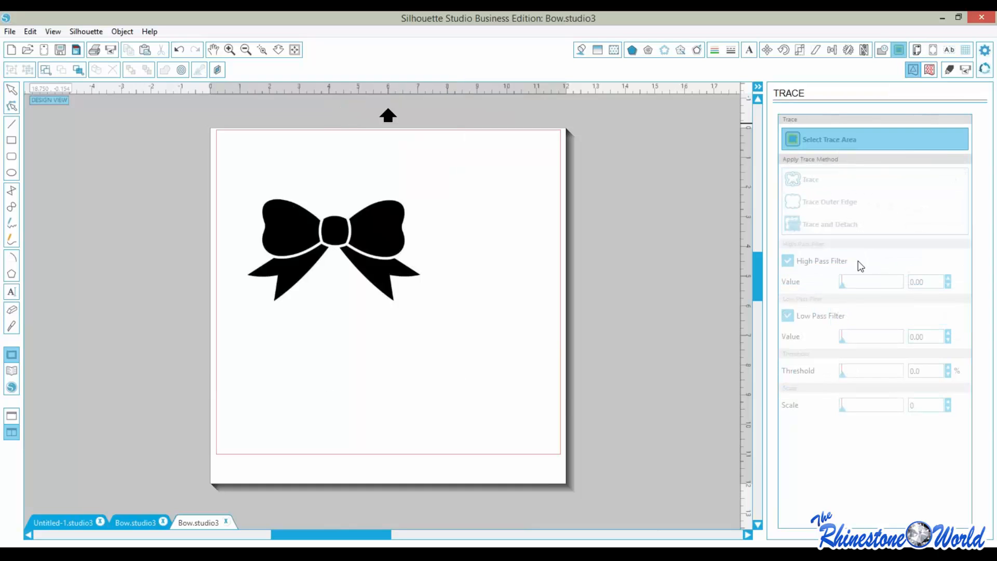
mouse_move(243, 180)
left_mouse_down()
mouse_move(341, 321)
mouse_move(432, 320)
left_mouse_up()
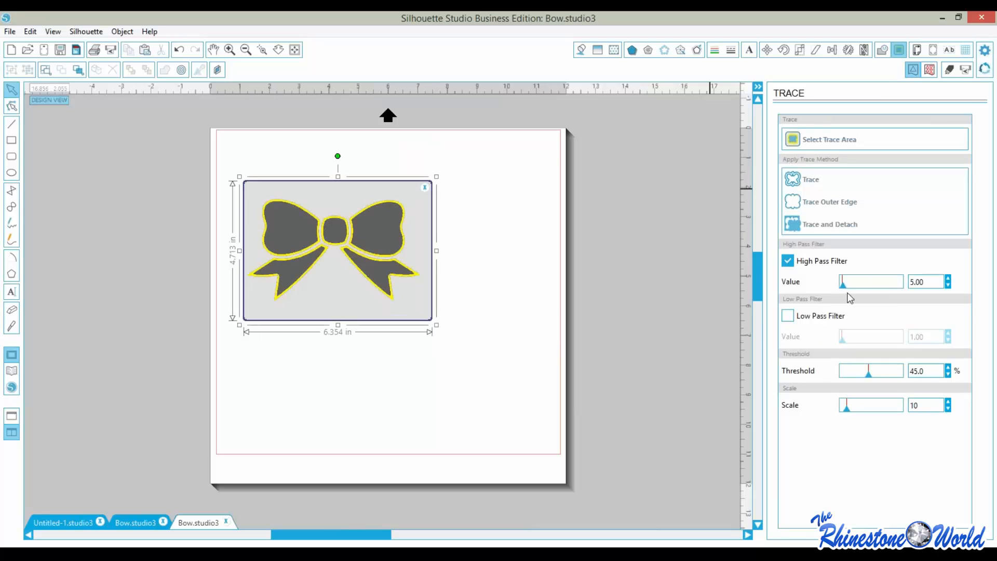
left_click(788, 261)
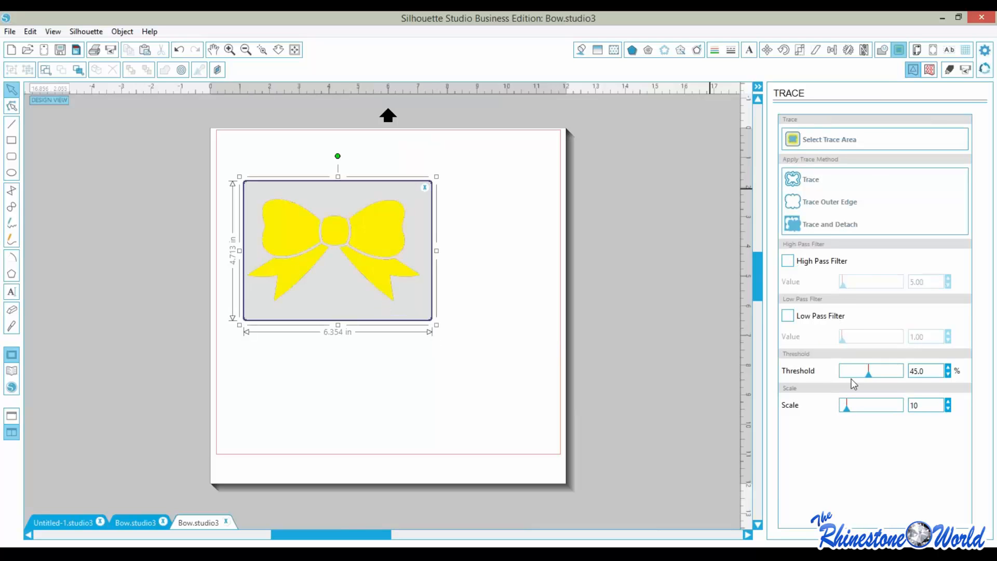
left_click_drag(868, 375, 887, 367)
left_click(810, 180)
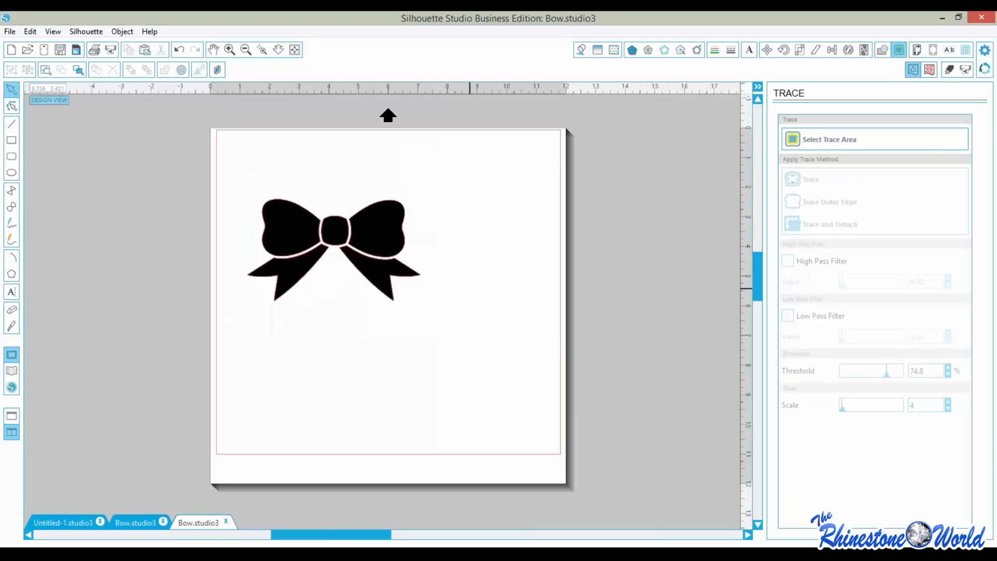
left_click_drag(341, 255, 467, 271)
key("Delete")
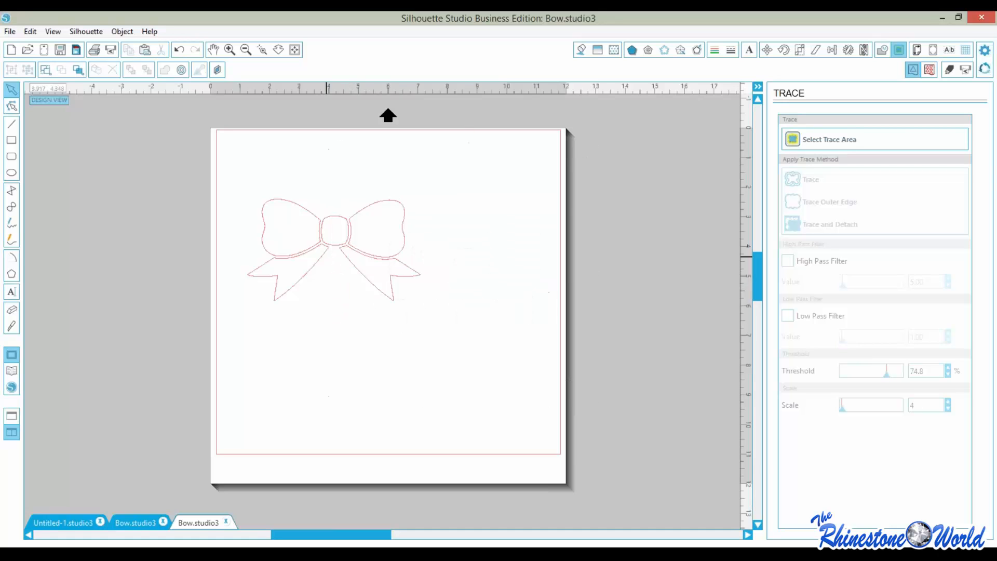
Copy the traced bow outline into the document with the blue name and place it below the name
key("ctrl+a")
key("i")
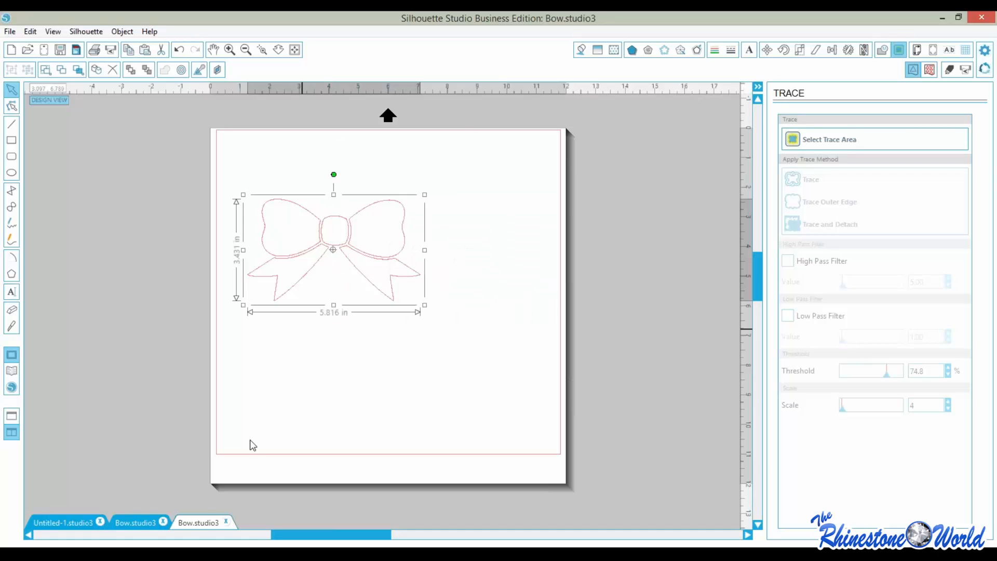
left_click(147, 522)
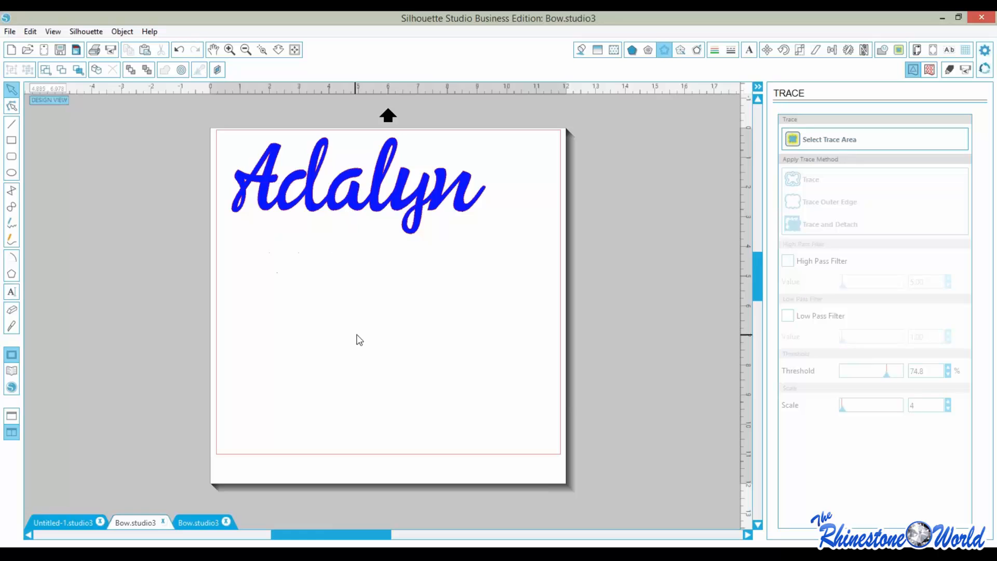
key("ctrl+v")
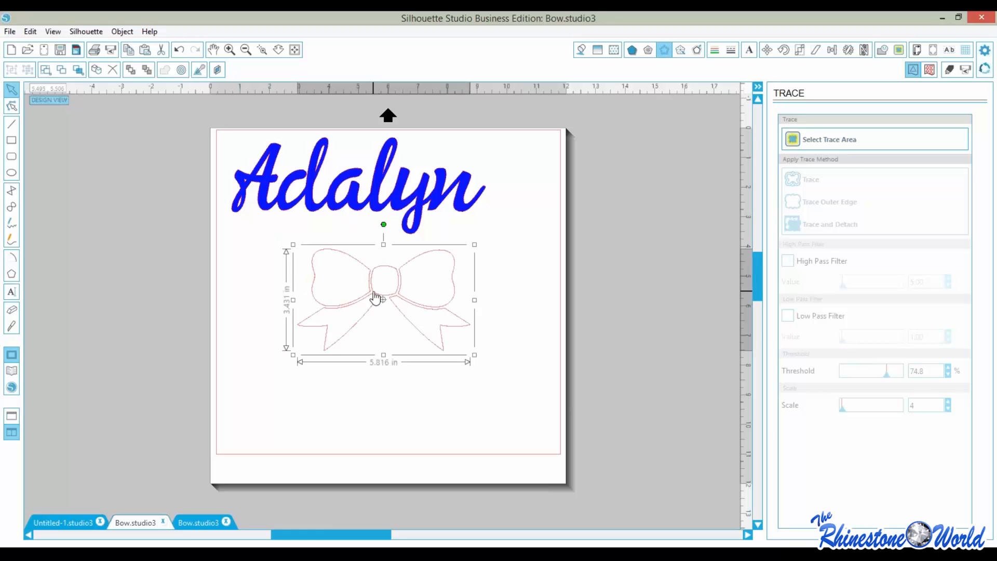
left_click_drag(376, 296, 351, 304)
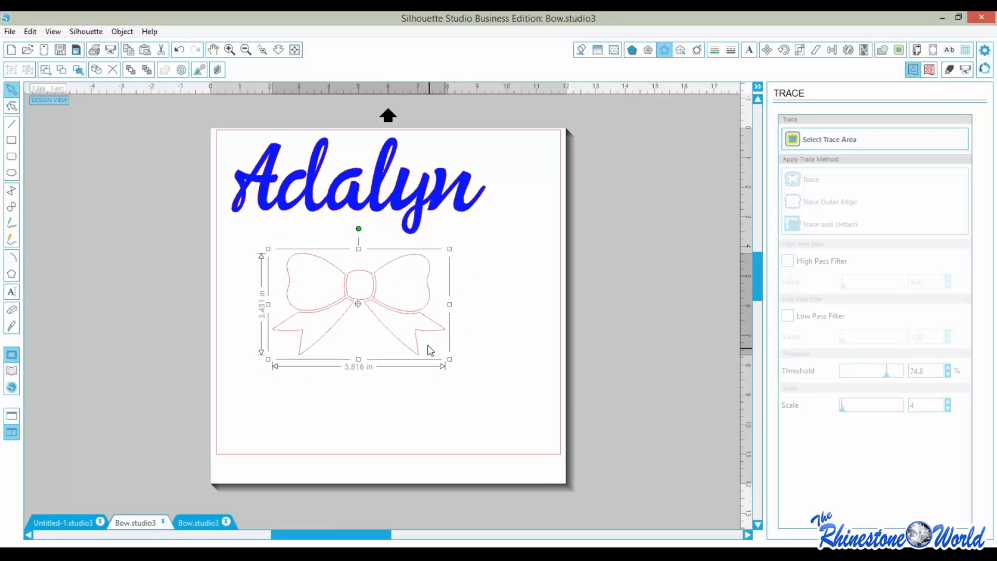
Fill the bow with light pink and add a round 0.125 in offset around it
left_click(582, 50)
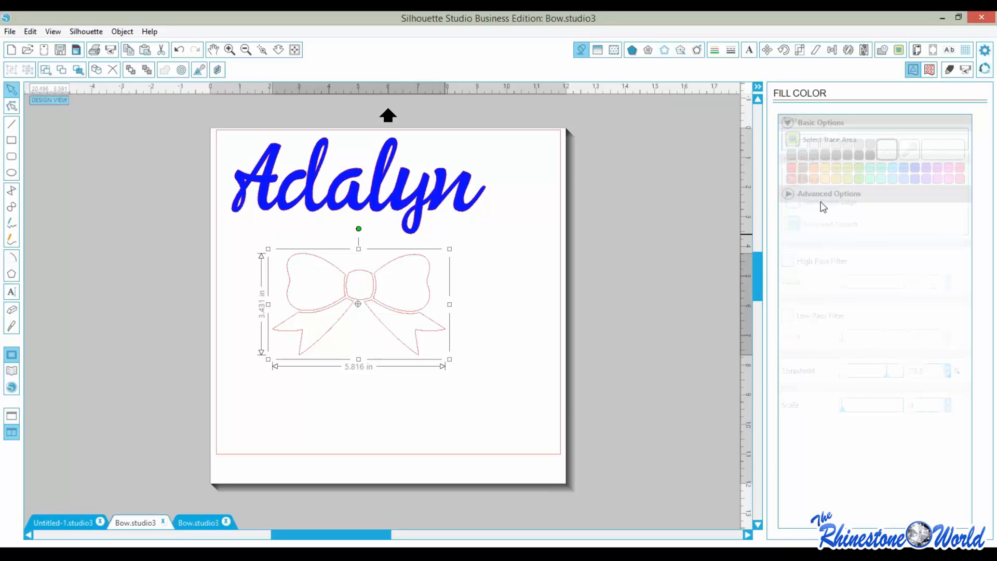
left_click(938, 202)
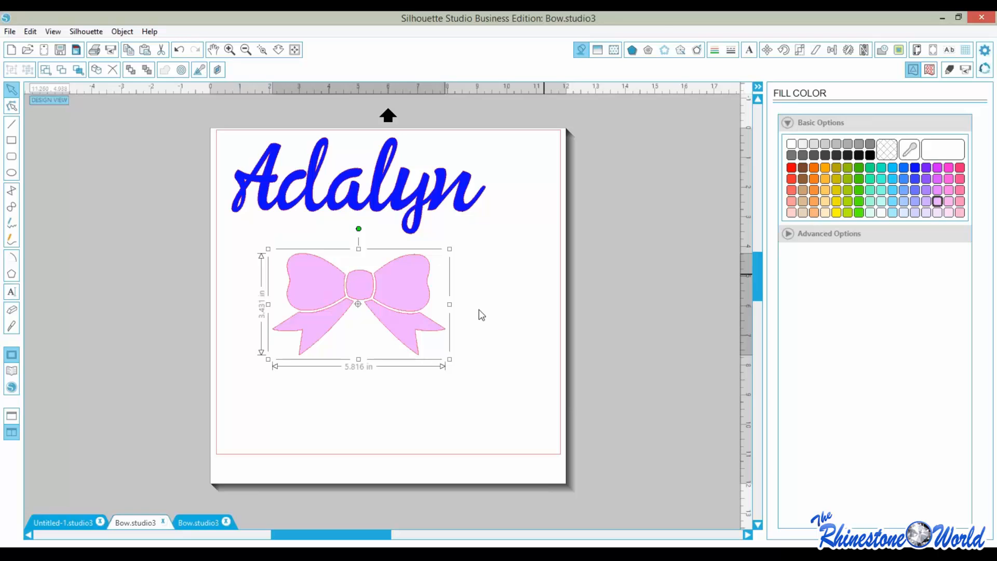
left_click(666, 51)
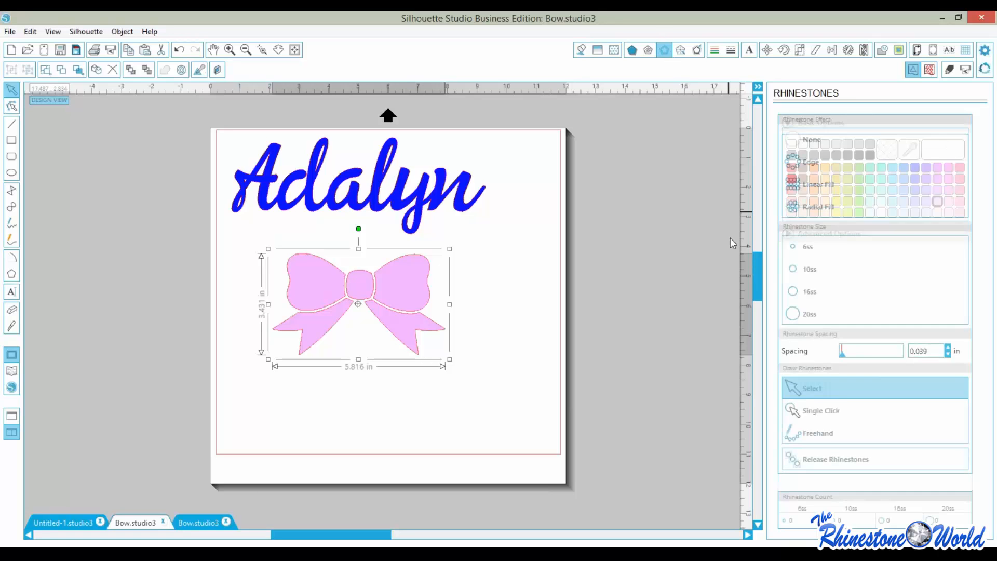
left_click(698, 51)
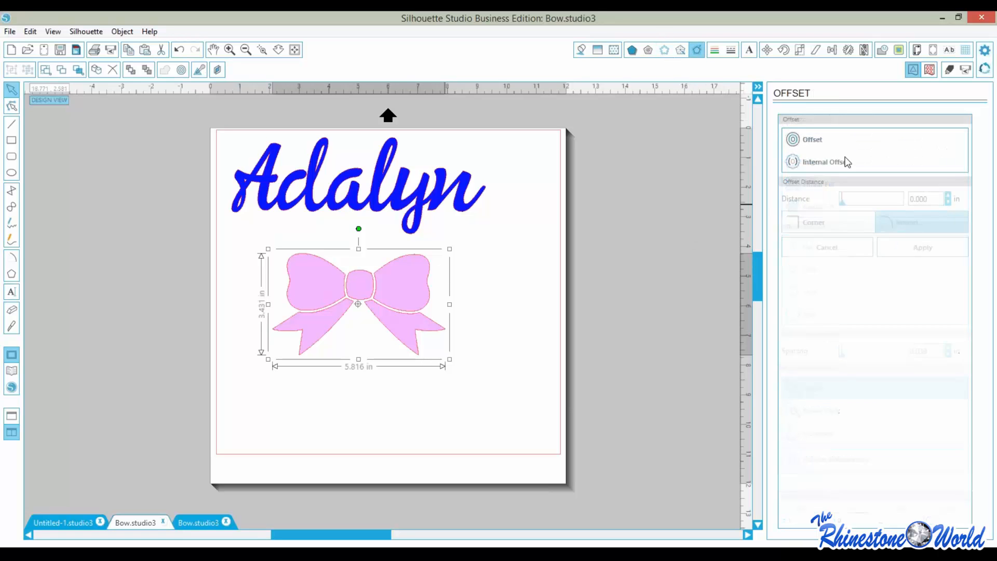
left_click(835, 142)
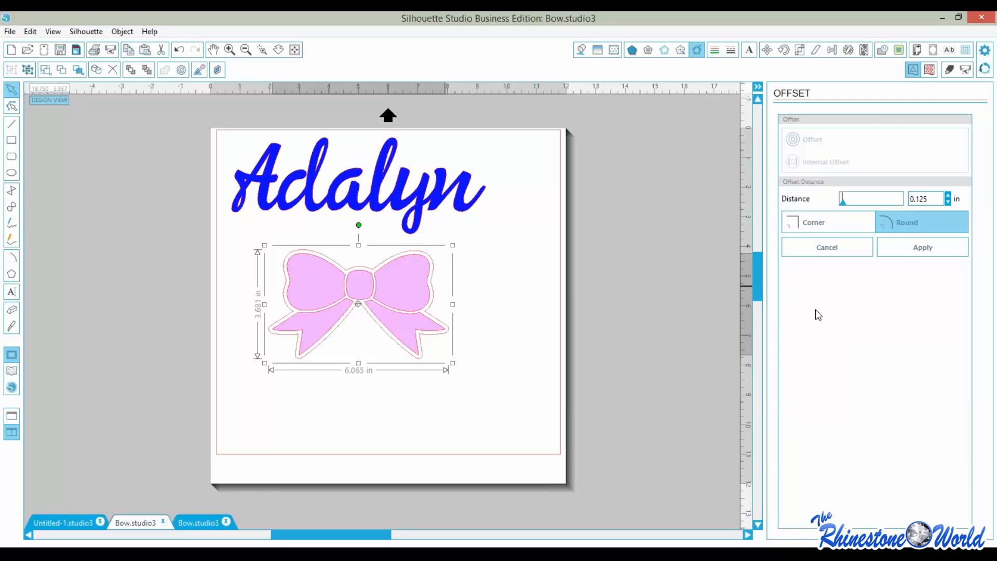
left_click(912, 251)
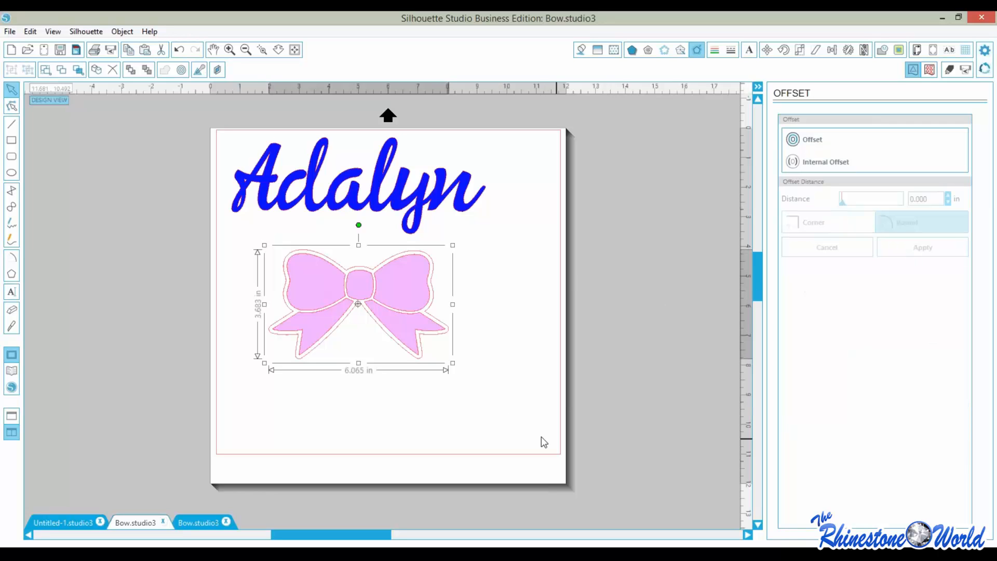
Try a 10ss rhinestone edge on the inner pink bow
left_click(464, 352)
left_click(447, 338)
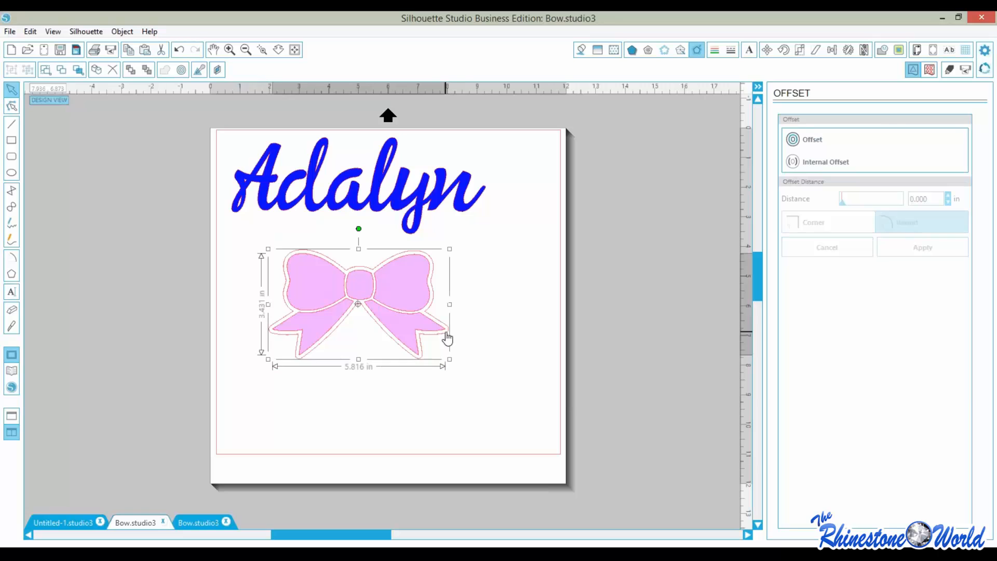
left_click(666, 51)
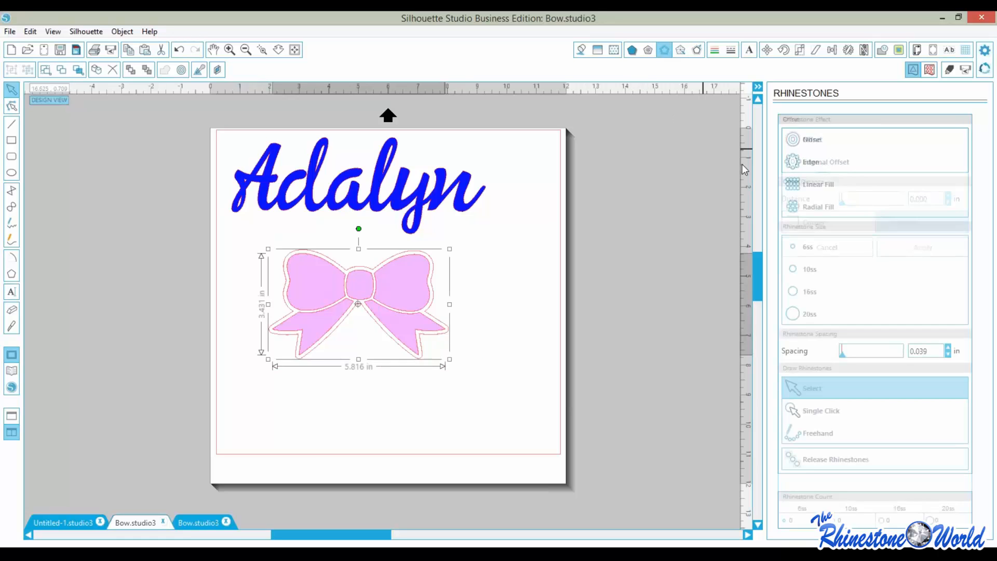
left_click(814, 163)
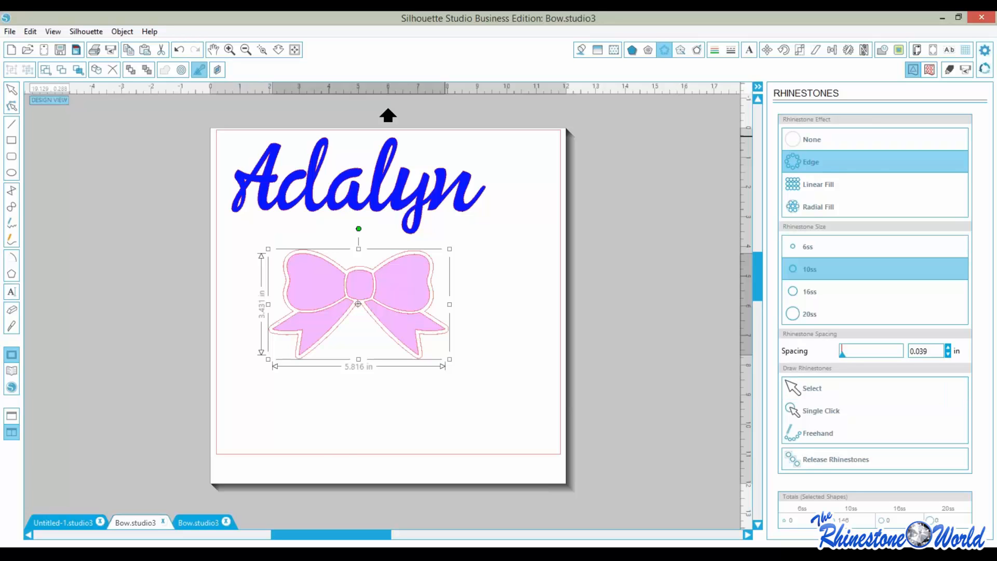
left_click(339, 382)
Apply a 10ss rhinestone edge to the bow's offset outline, moving the pink bow aside and back for access
left_click_drag(334, 335, 501, 291)
left_click(423, 350)
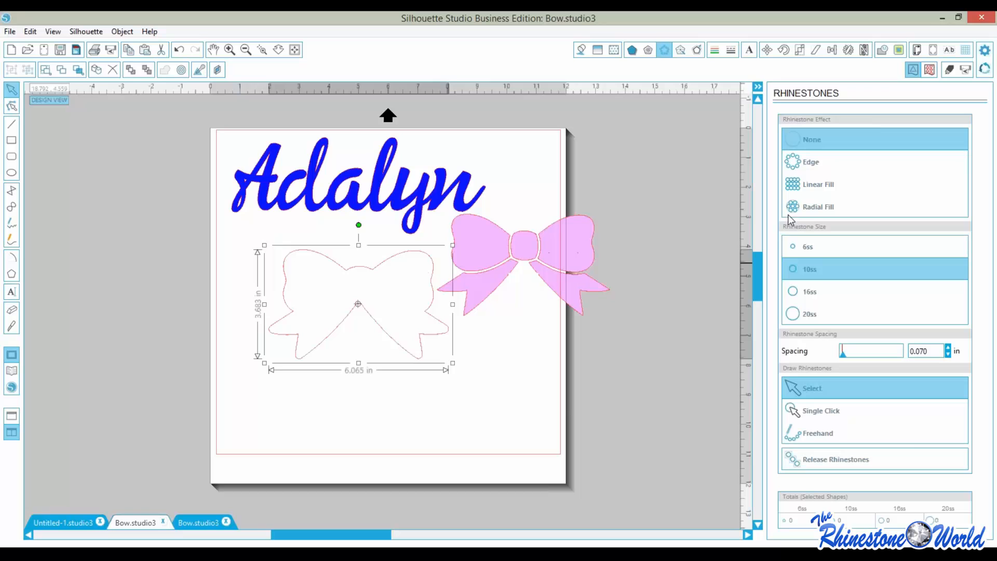
left_click(807, 170)
left_click_drag(566, 260, 406, 296)
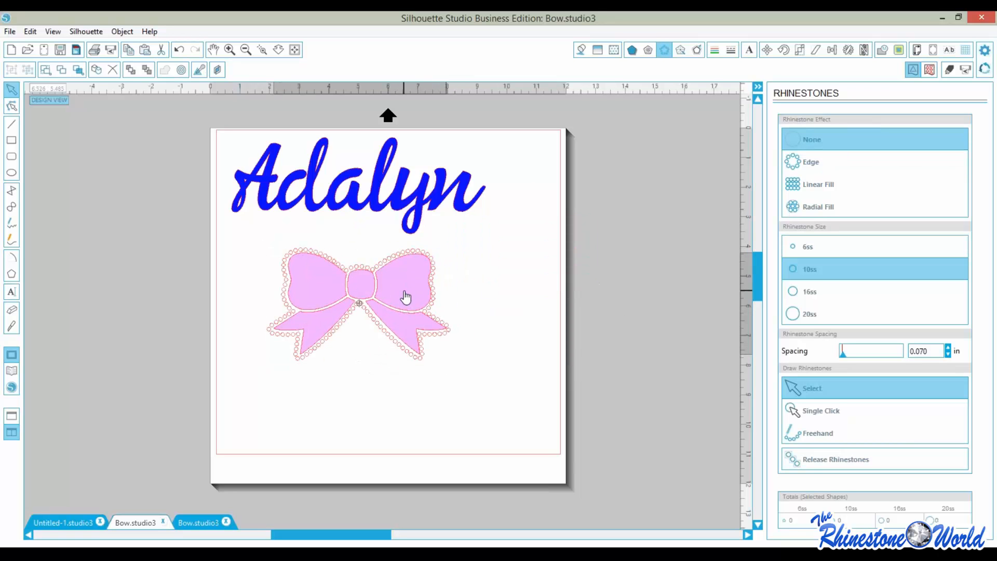
left_click(417, 313)
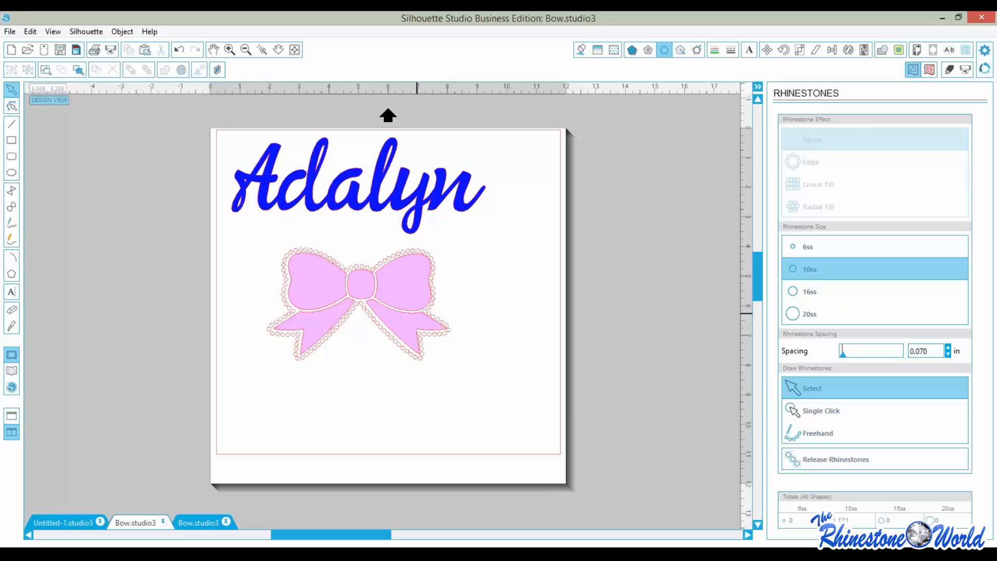
Center the pink bow and its rhinestone outline on each other
left_click(303, 279)
left_click_drag(303, 279, 301, 280)
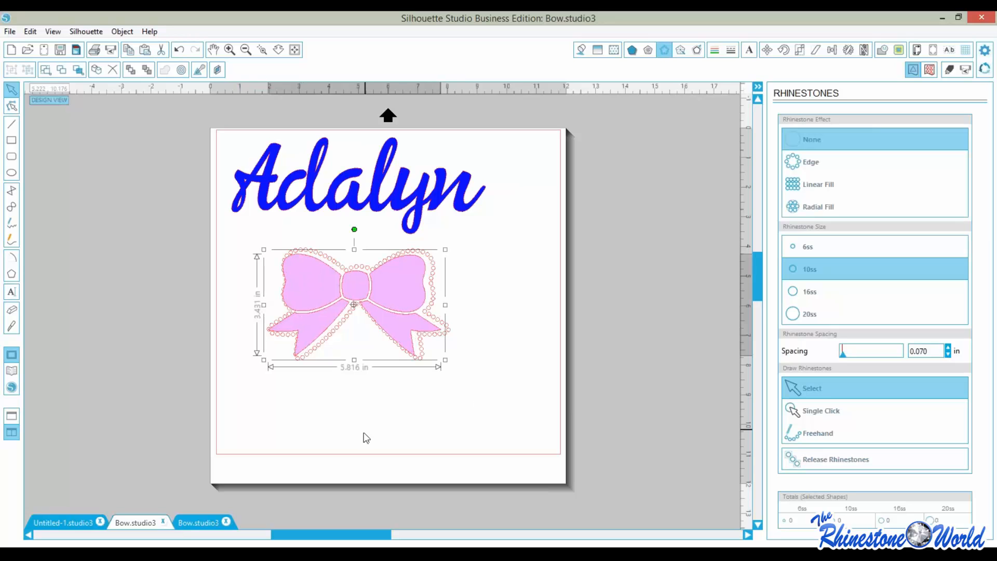
left_click(489, 416)
left_click_drag(487, 411, 390, 307)
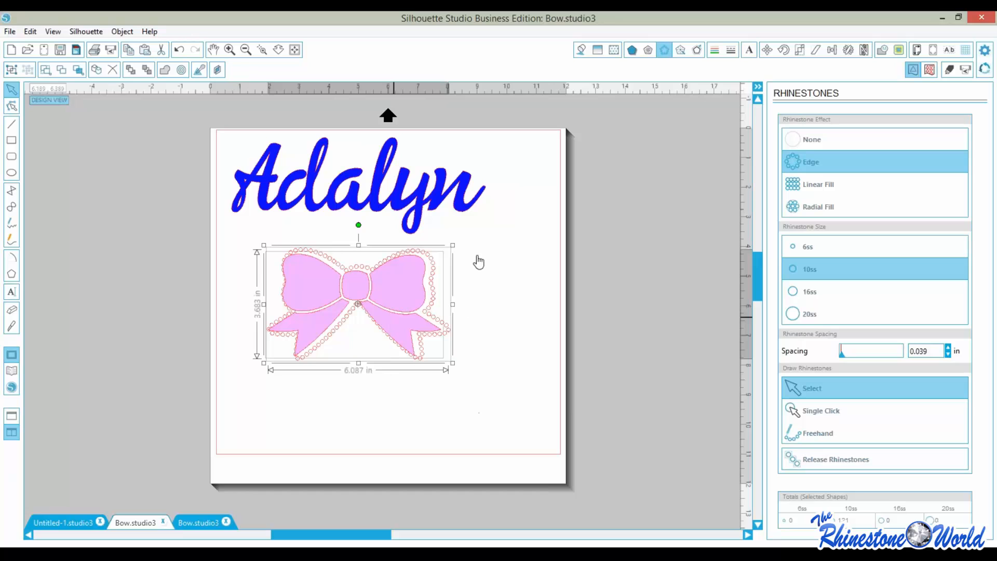
left_click(834, 50)
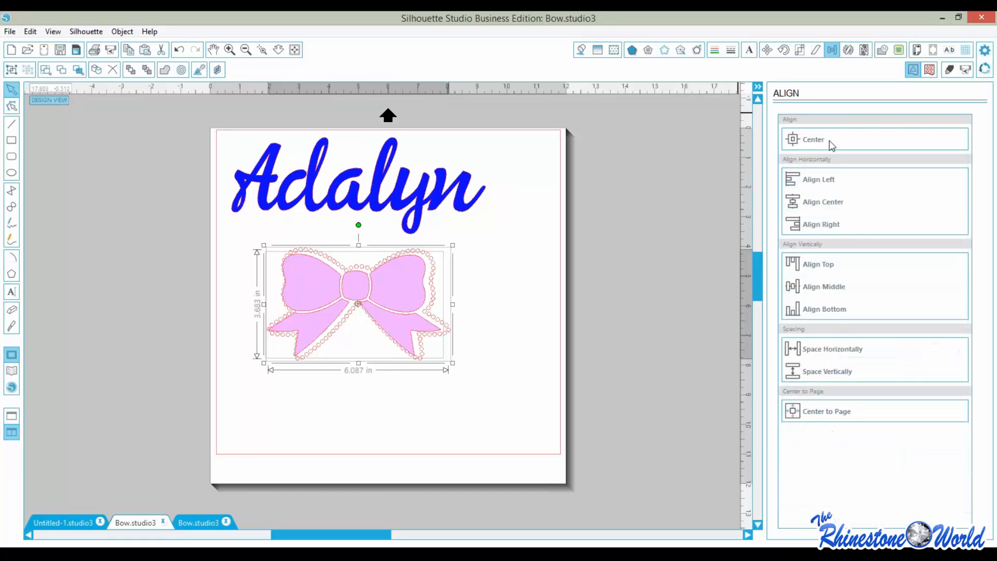
left_click(831, 145)
left_click(444, 393)
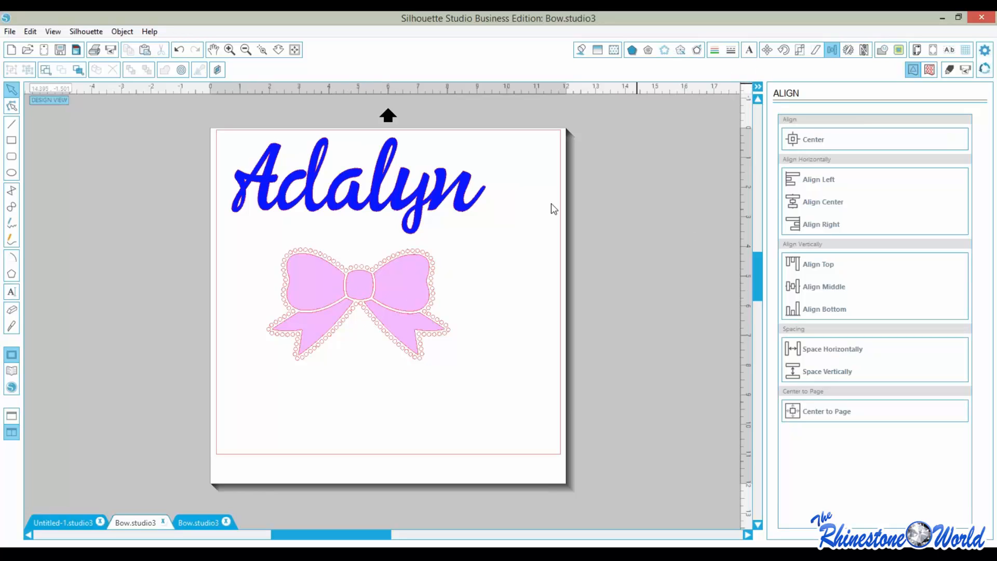
Select the pink bow with its rhinestone outline and enlarge both proportionally to nearly the page's width
left_click(420, 341)
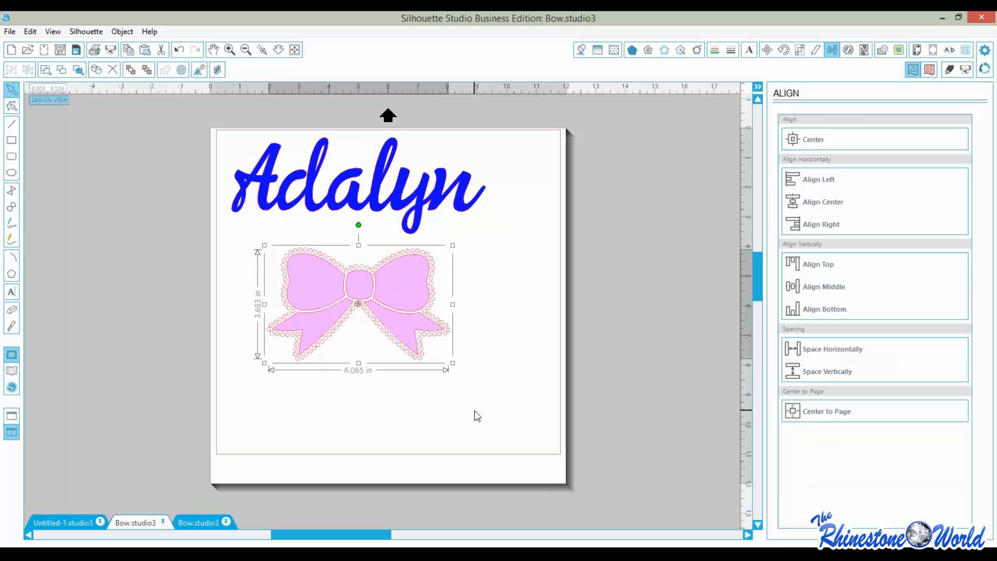
left_click_drag(476, 406, 371, 308)
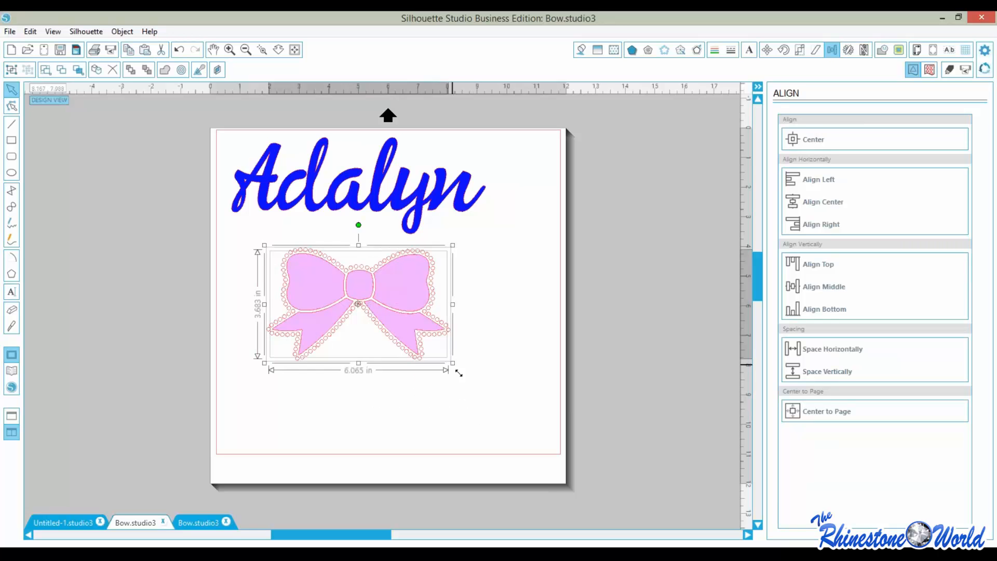
left_click_drag(459, 373, 462, 354)
left_click_drag(415, 315, 580, 500)
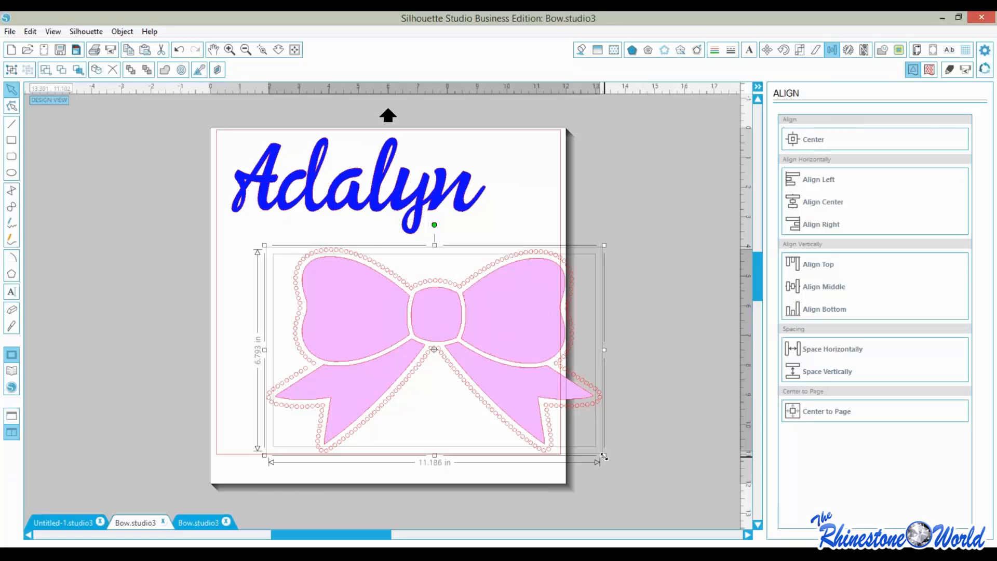
left_click_drag(605, 456, 621, 466)
Move the enlarged bow across the middle of the page and raise the blue name above it
left_click(500, 223)
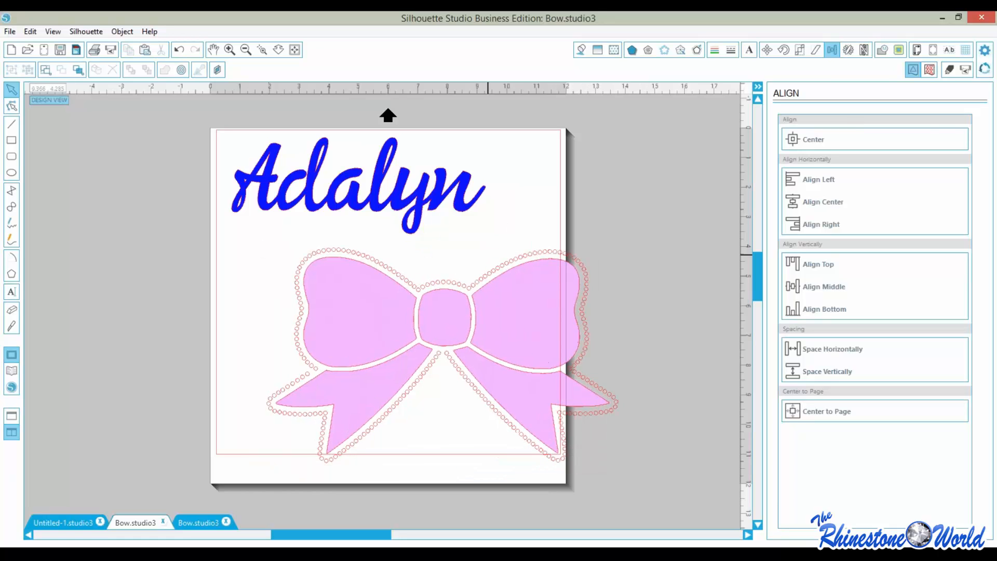
left_click_drag(494, 217, 446, 286)
left_click_drag(400, 185, 413, 157)
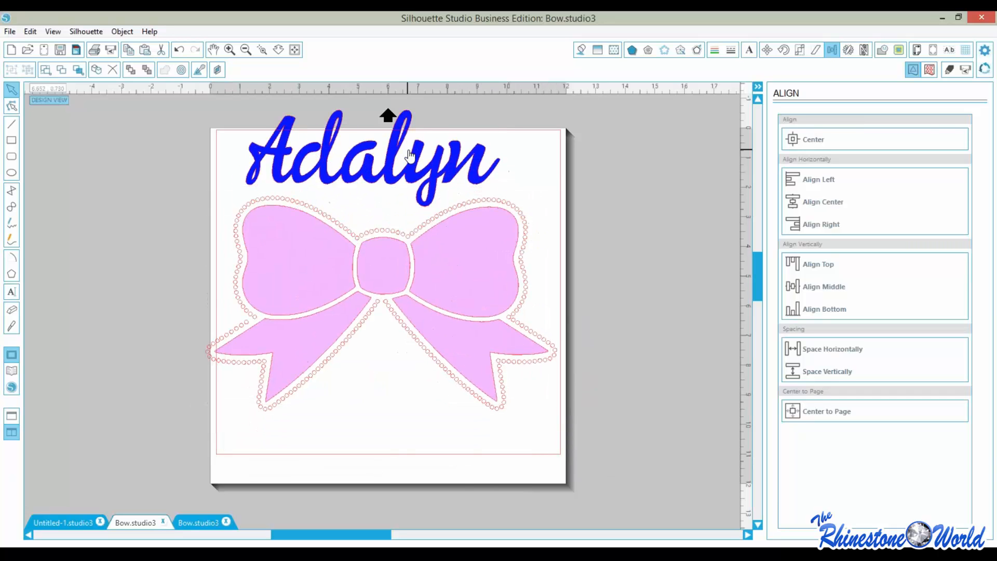
Bring the blue script name to the front and move it down over the middle of the bow
right_click(410, 152)
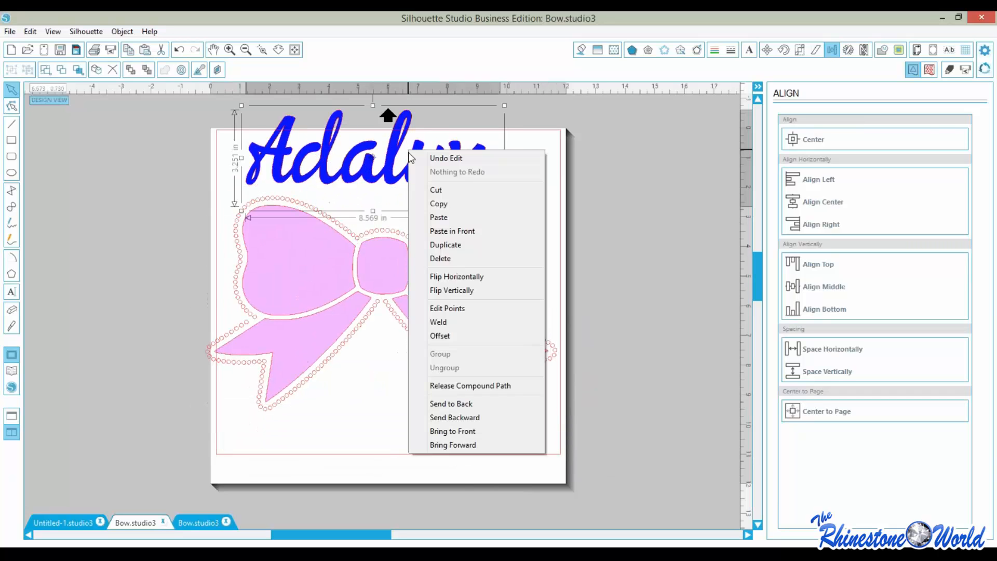
left_click(462, 431)
right_click(410, 179)
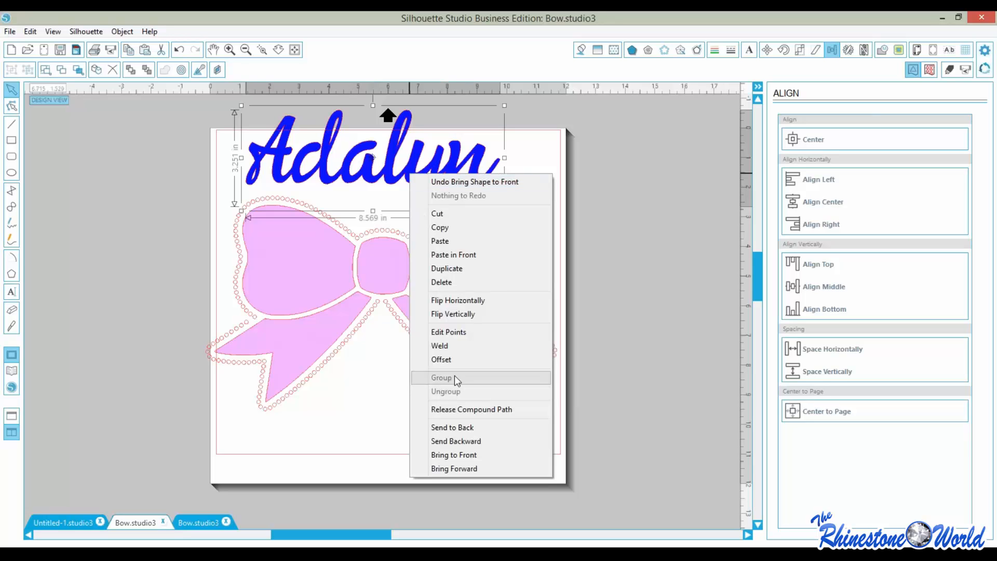
left_click(455, 455)
left_click_drag(393, 165, 406, 292)
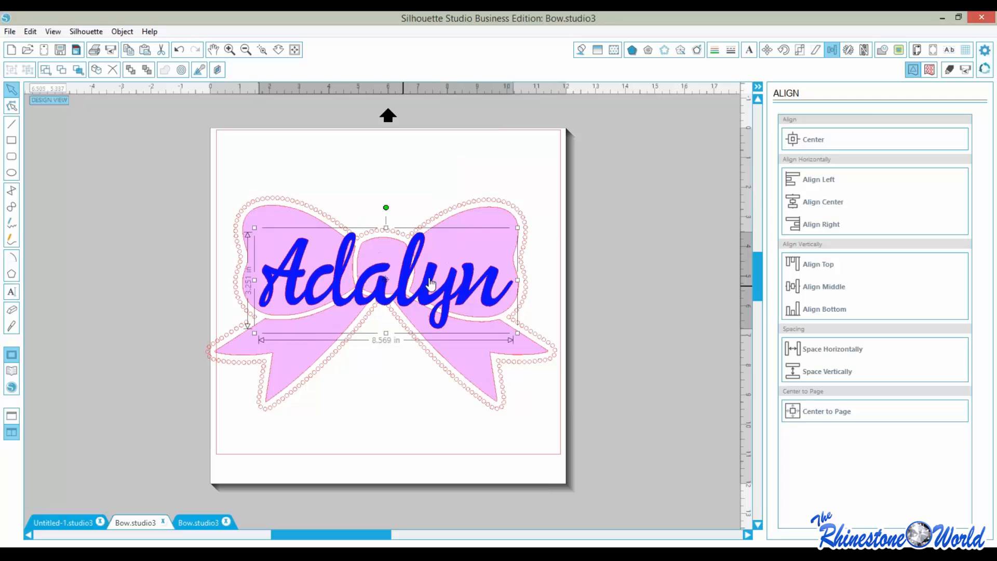
Scale the blue name down to about 6.84 in wide and reposition it across the bow's knot
left_click_drag(518, 227, 466, 247)
left_click_drag(419, 307, 451, 294)
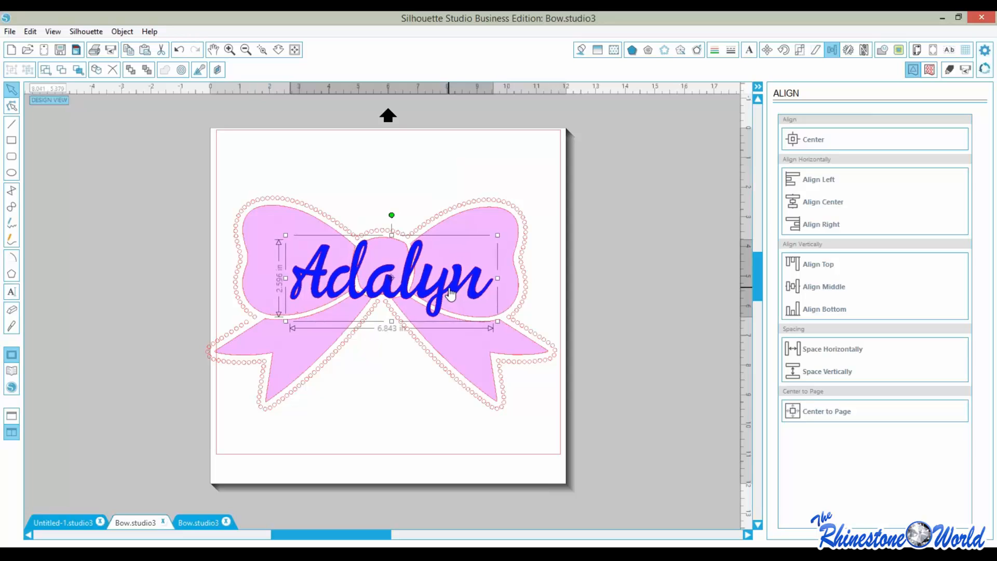
left_click(408, 372)
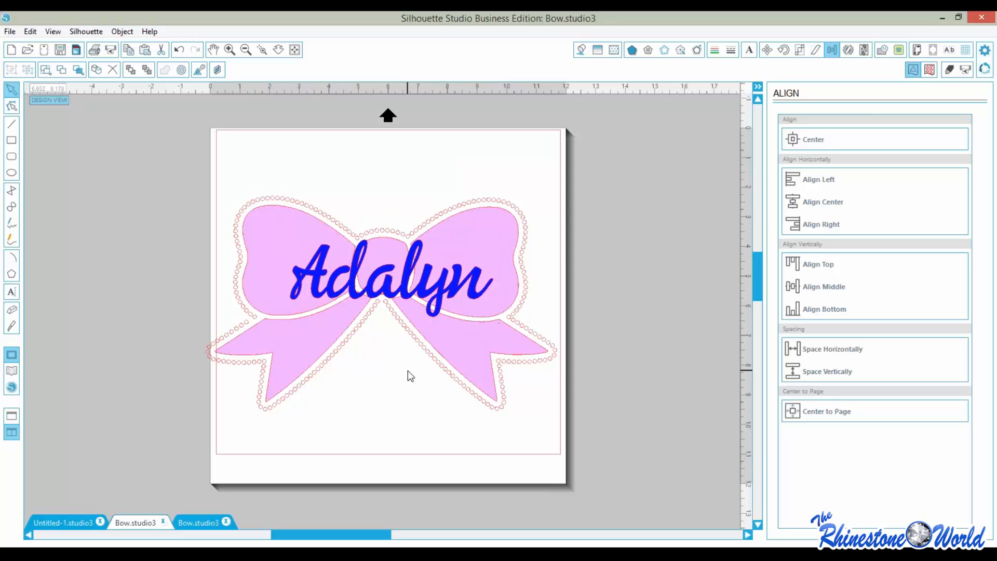
Align the name, bow and rhinestone outline to their common center and move the name up over the bow's knot
key("ctrl+a")
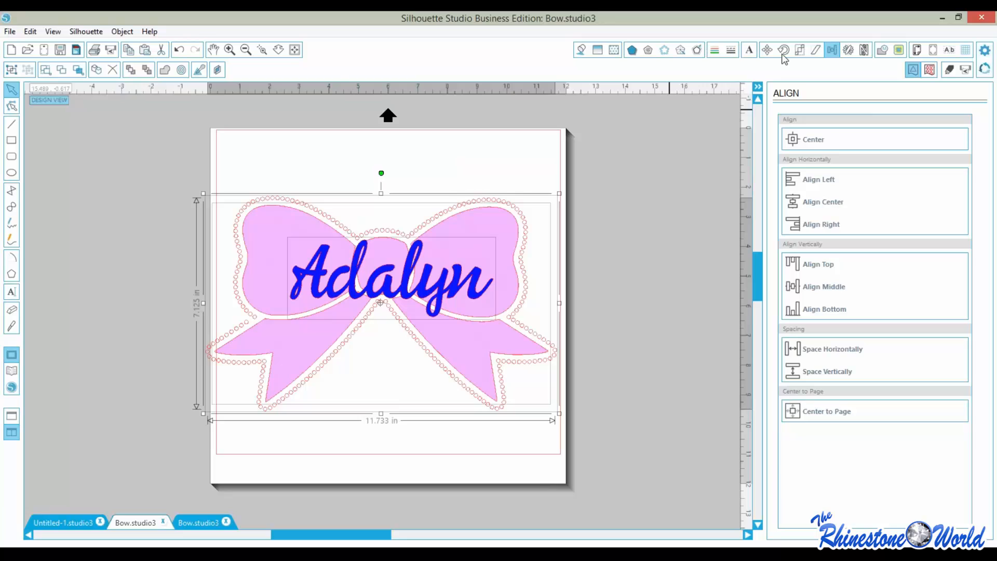
left_click(821, 144)
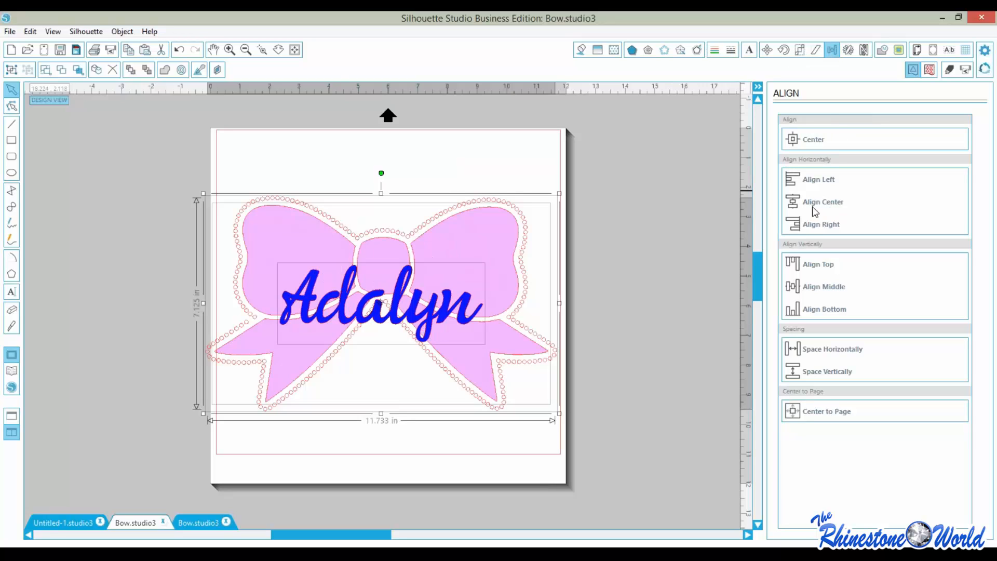
left_click(372, 430)
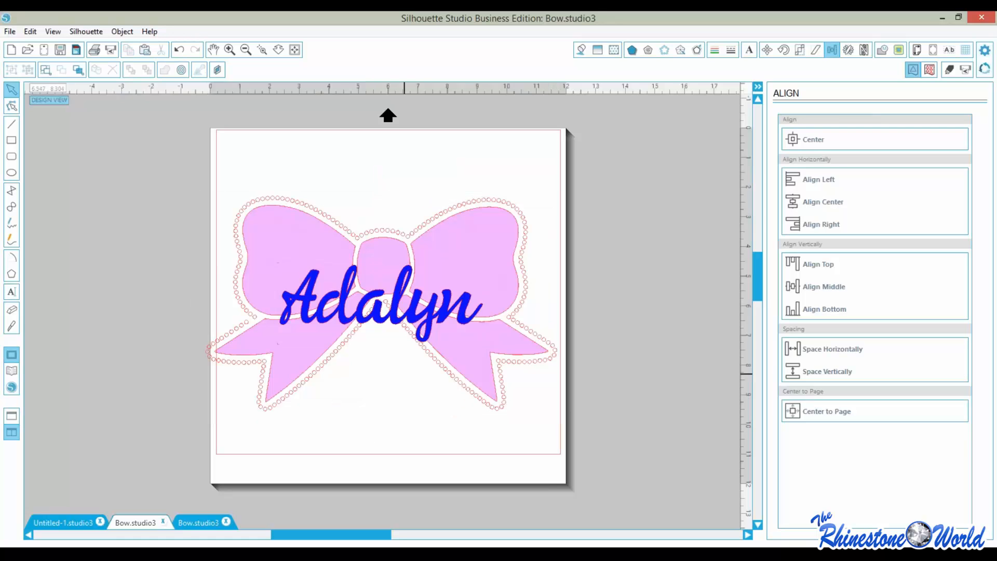
left_click_drag(424, 318, 432, 292)
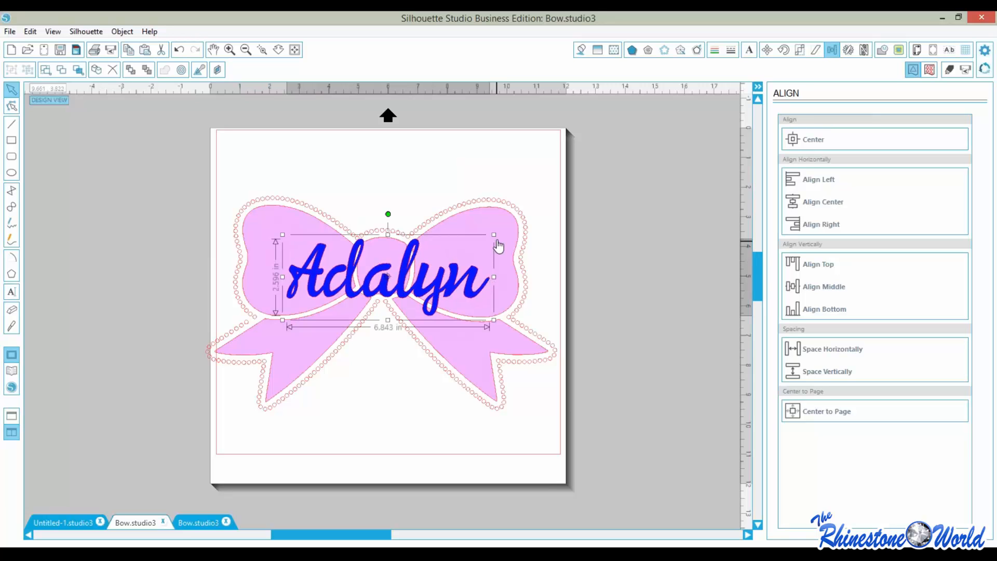
Scale the blue name down to about 6.5 in wide and recenter it on the bow's knot
left_click_drag(493, 235, 488, 243)
left_click_drag(449, 290, 460, 285)
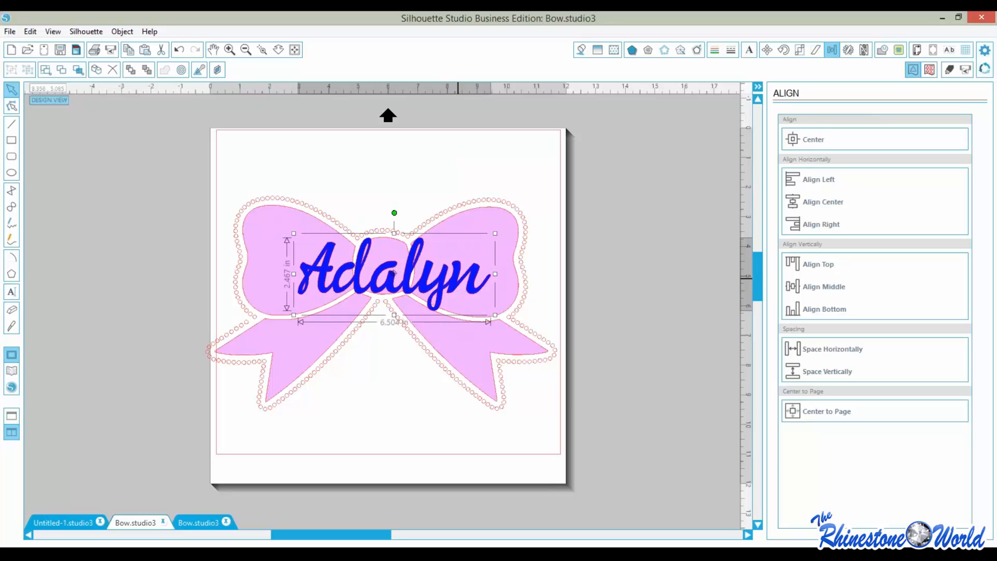
left_click_drag(395, 272, 389, 276)
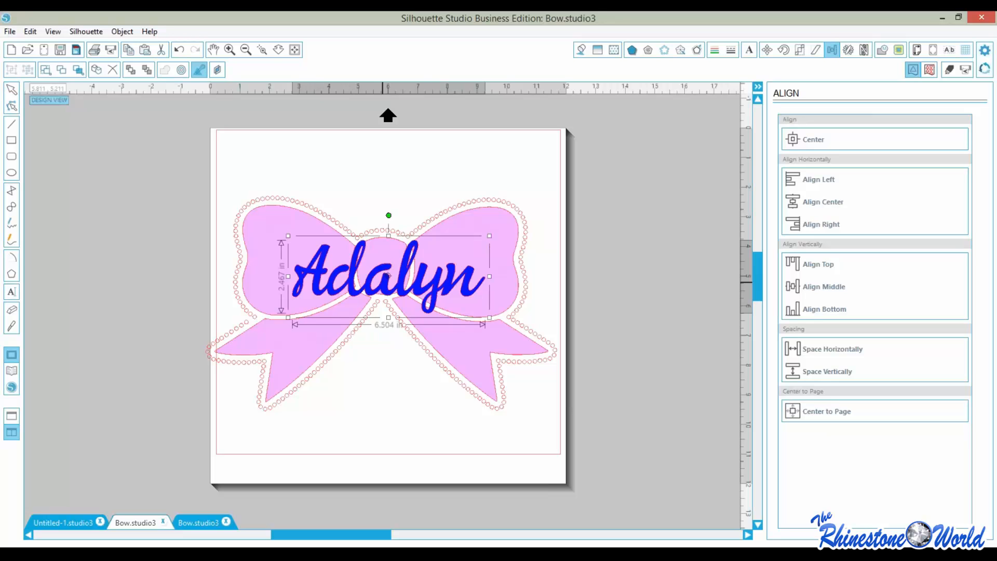
Duplicate the blue name and place the copy off the page, to the left of the bow
key("ctrl+d")
left_click_drag(422, 318, 146, 218)
left_click(381, 485)
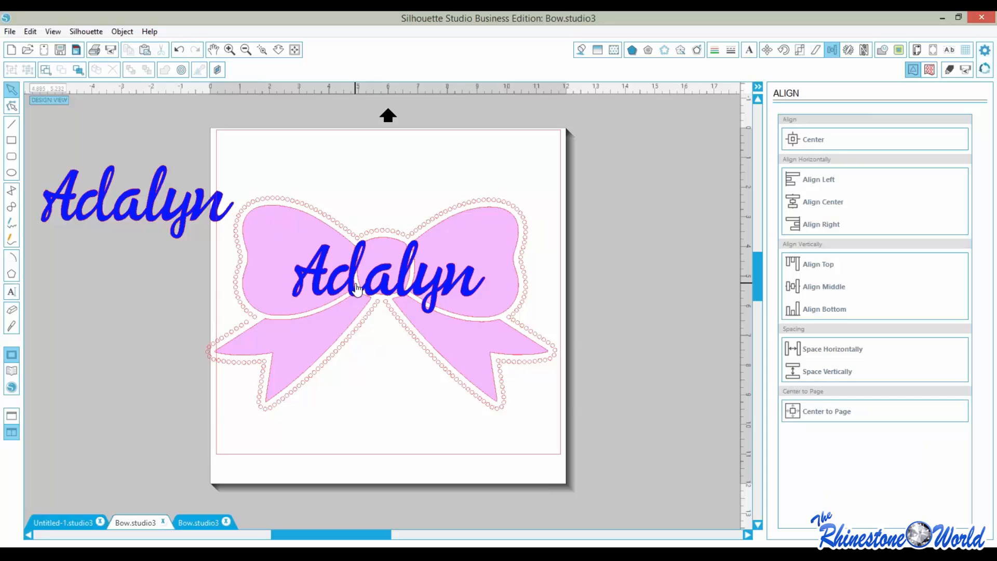
left_click(358, 294)
left_click(404, 434)
left_click(447, 283)
mouse_move(503, 450)
left_mouse_down()
mouse_move(410, 342)
mouse_move(403, 272)
left_mouse_up()
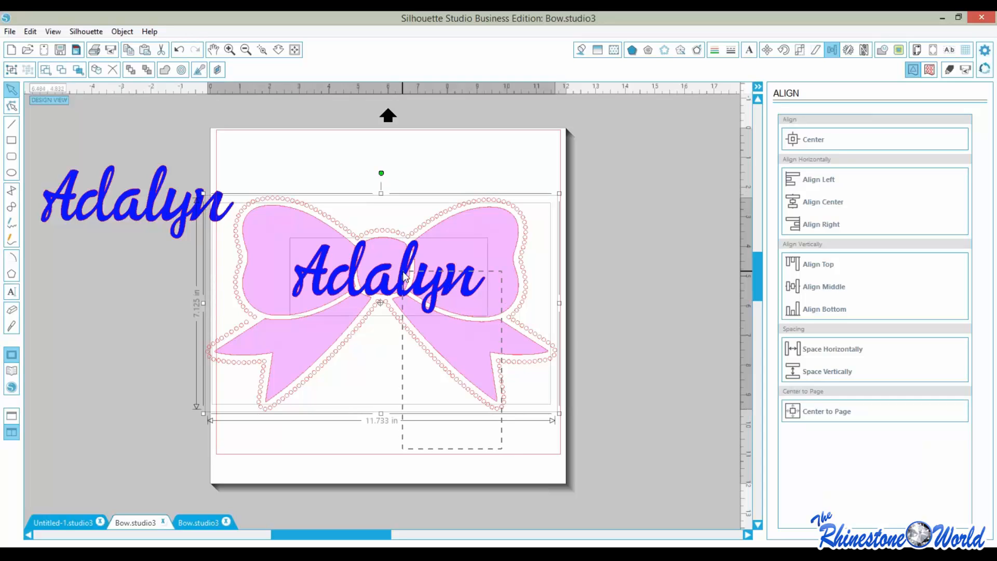
left_click(397, 457)
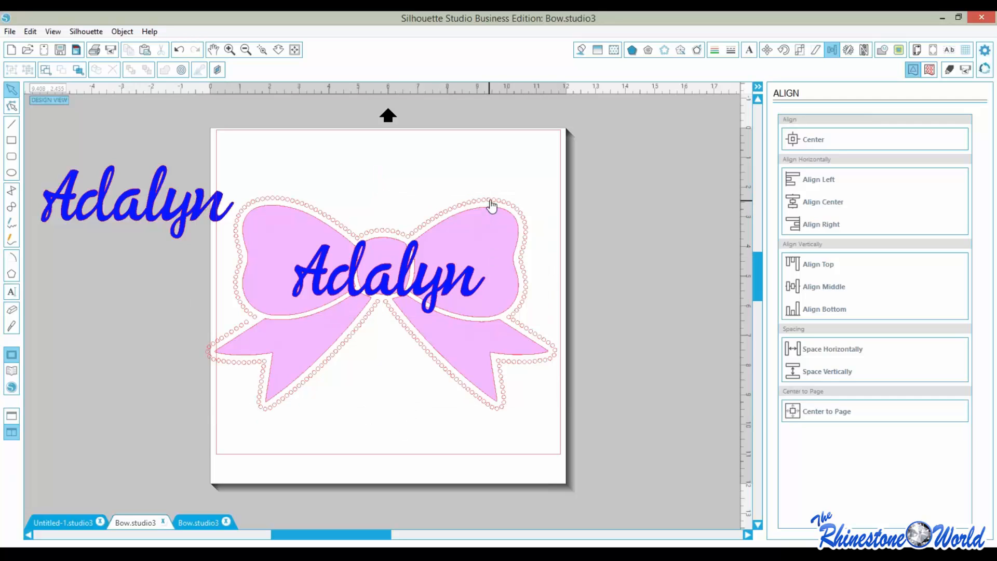
Move the rhinestone outline off the page to the right and subtract the blue name from the bow
mouse_move(489, 207)
left_mouse_down()
mouse_move(792, 112)
mouse_move(742, 136)
left_mouse_up()
left_click(398, 425)
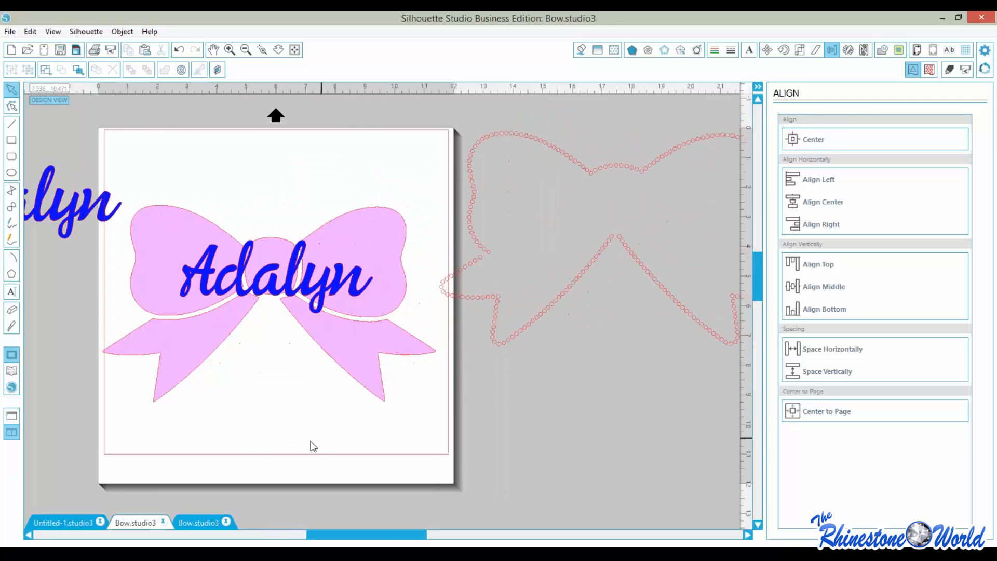
left_click_drag(308, 443, 218, 208)
left_click(883, 50)
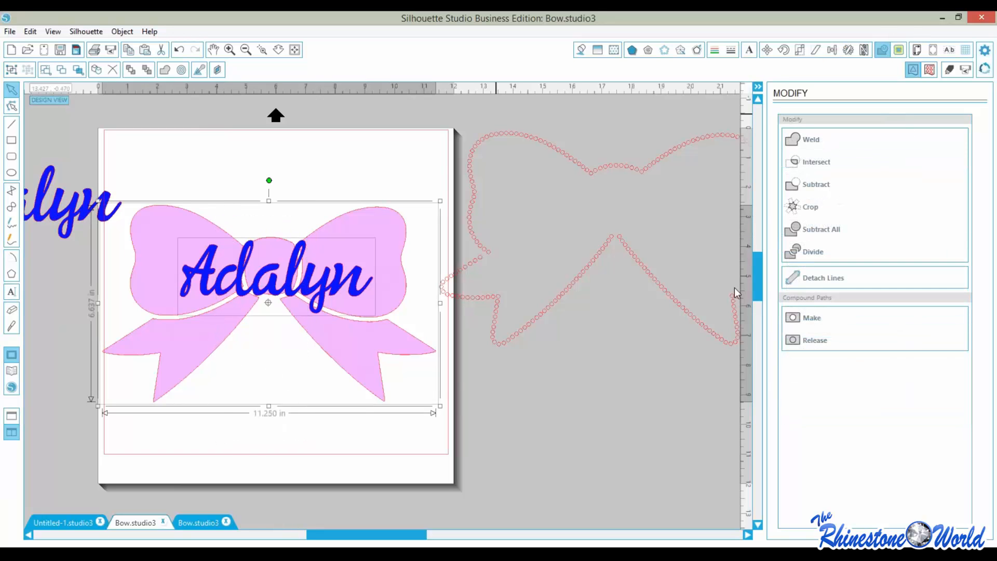
left_click(804, 187)
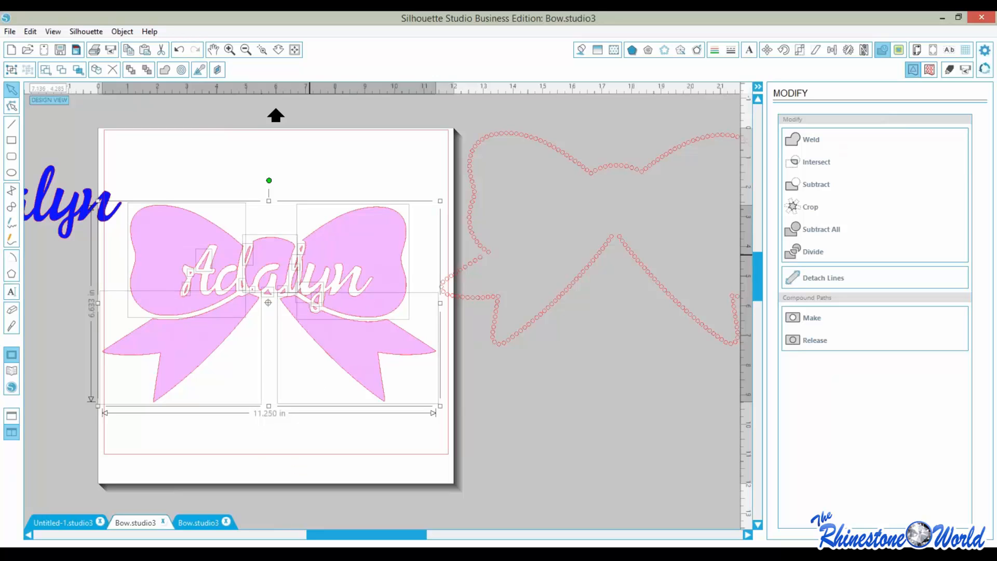
Group the cut bow pieces and move the group slightly up and right on the page
left_click(122, 32)
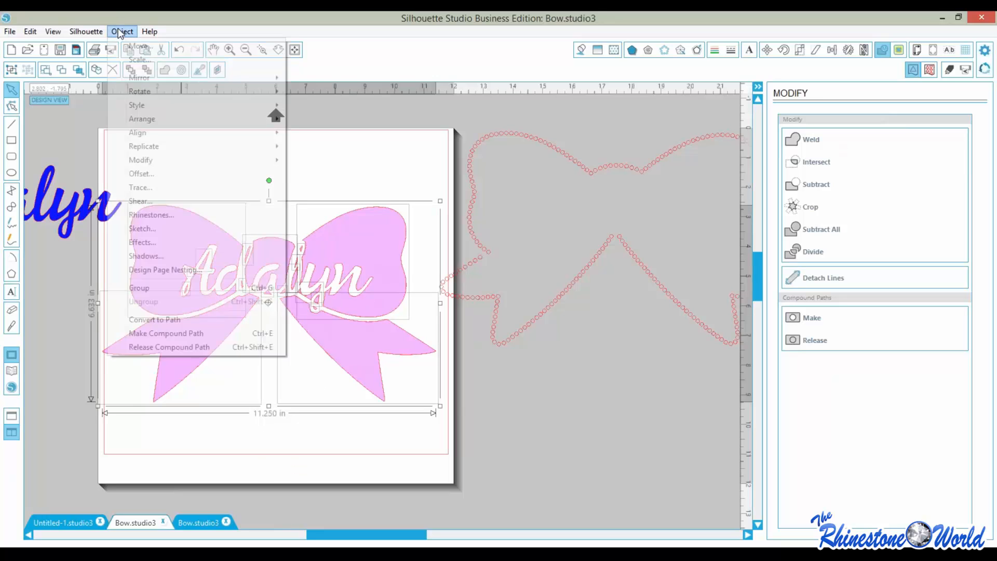
left_click(148, 289)
left_click(71, 223)
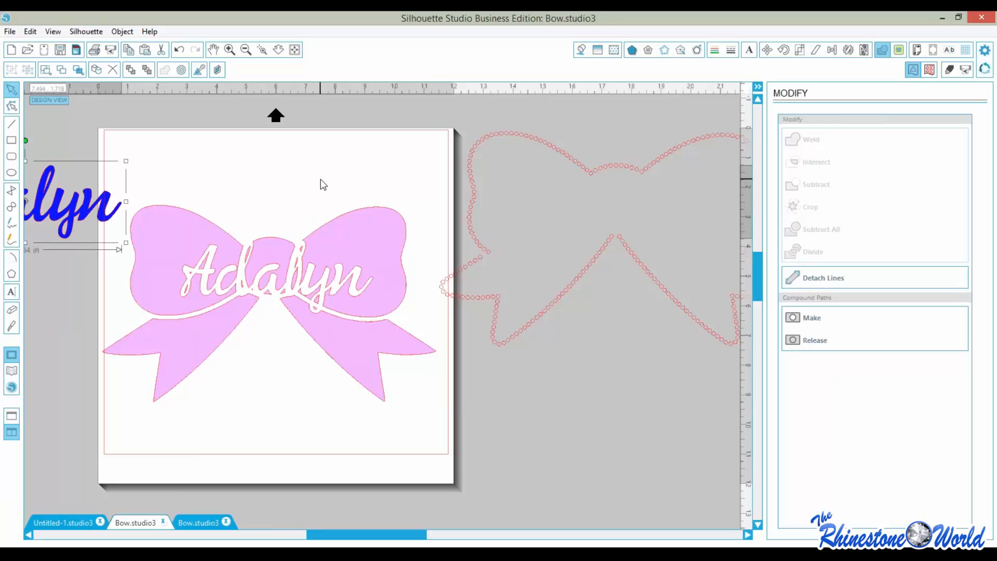
left_click_drag(268, 302, 286, 288)
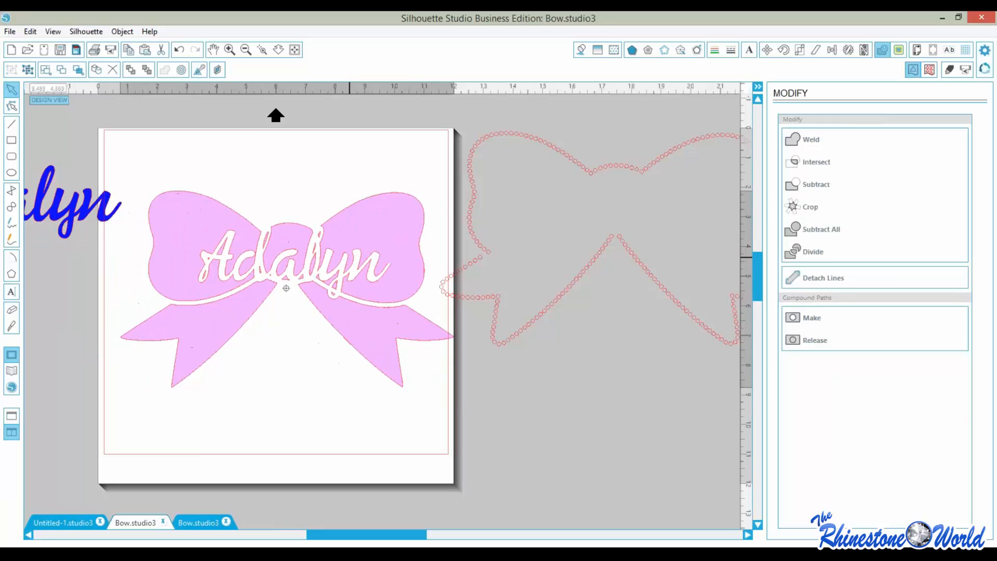
left_click(339, 411)
Bring the rhinestone outline back over the bow, center-align the two and move them together onto the page
left_click_drag(562, 292, 342, 296)
left_click(337, 413)
left_click_drag(354, 428, 346, 353)
left_click(832, 50)
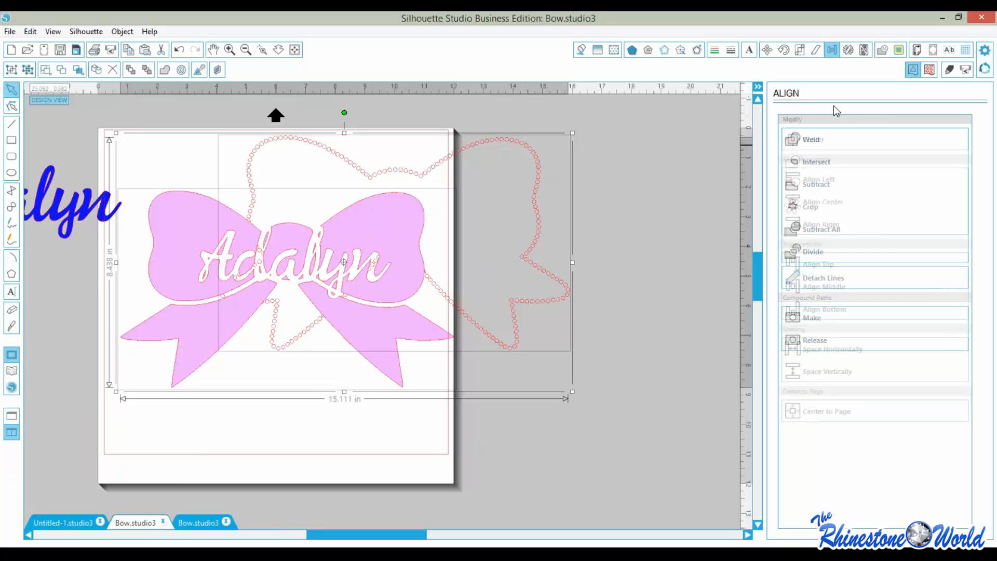
left_click(821, 146)
left_click_drag(434, 241, 345, 288)
Move the blue name copy onto the bow's name cutout and nudge it until it lines up with the cut edges
mouse_move(63, 224)
left_mouse_down()
mouse_move(140, 273)
mouse_move(294, 290)
left_mouse_up()
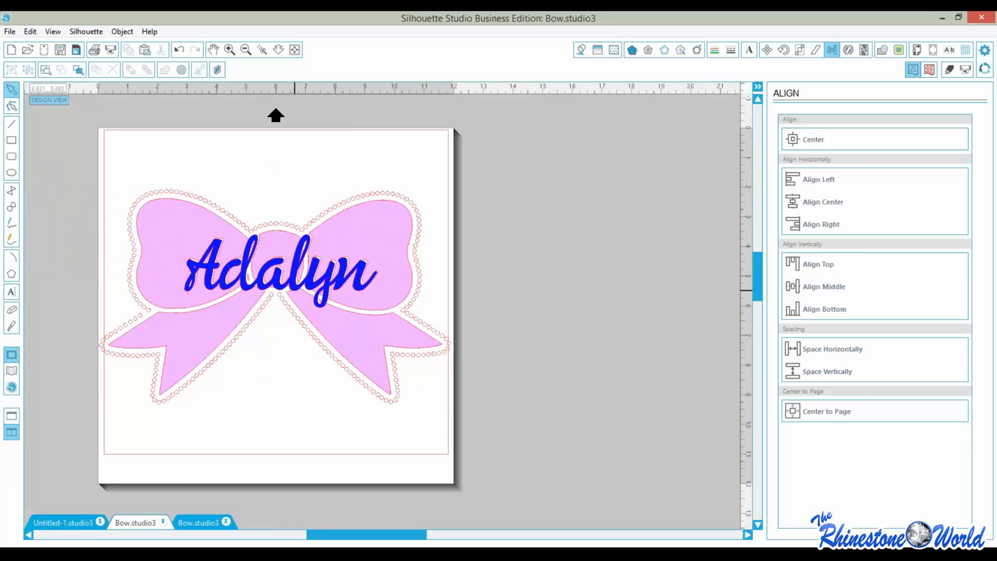
left_click(262, 50)
left_click_drag(257, 198, 273, 313)
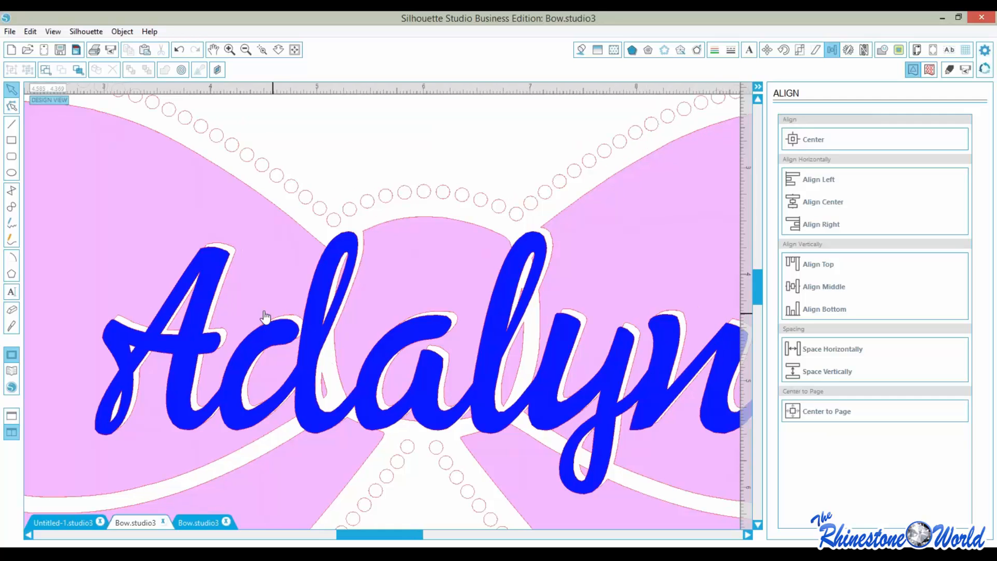
left_click(269, 335)
key("Right")
key("Right")
key("Right")
key("Right")
key("Right")
key("Right")
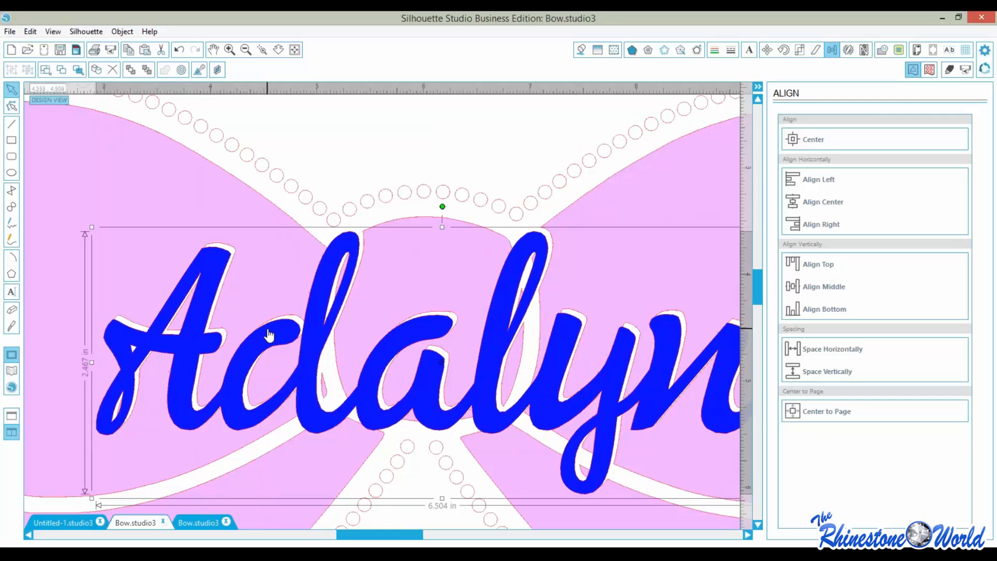
key("Up")
key("Up")
key("Up")
key("Up")
key("Up")
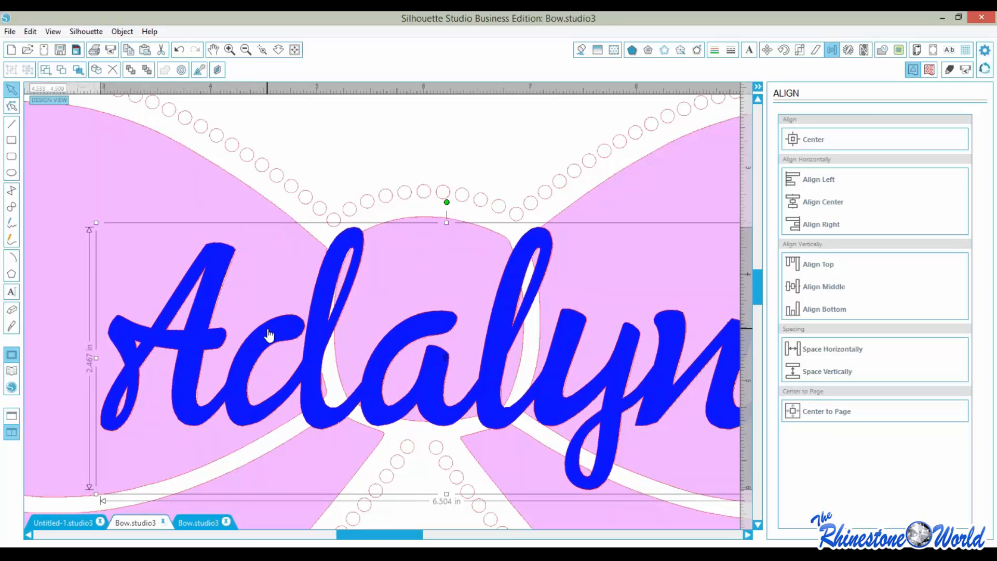
key("Right")
key("Down")
key("Left")
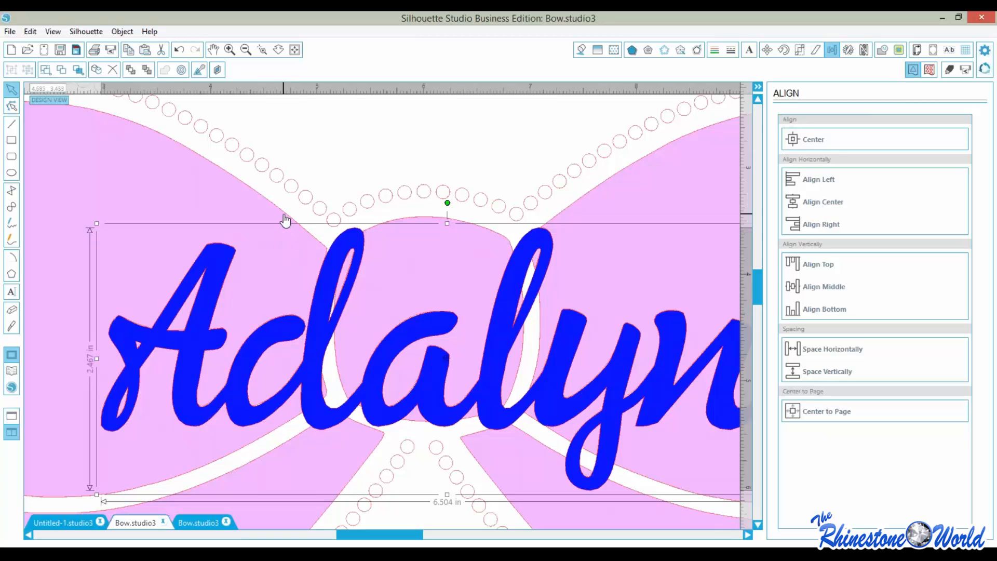
left_click(294, 50)
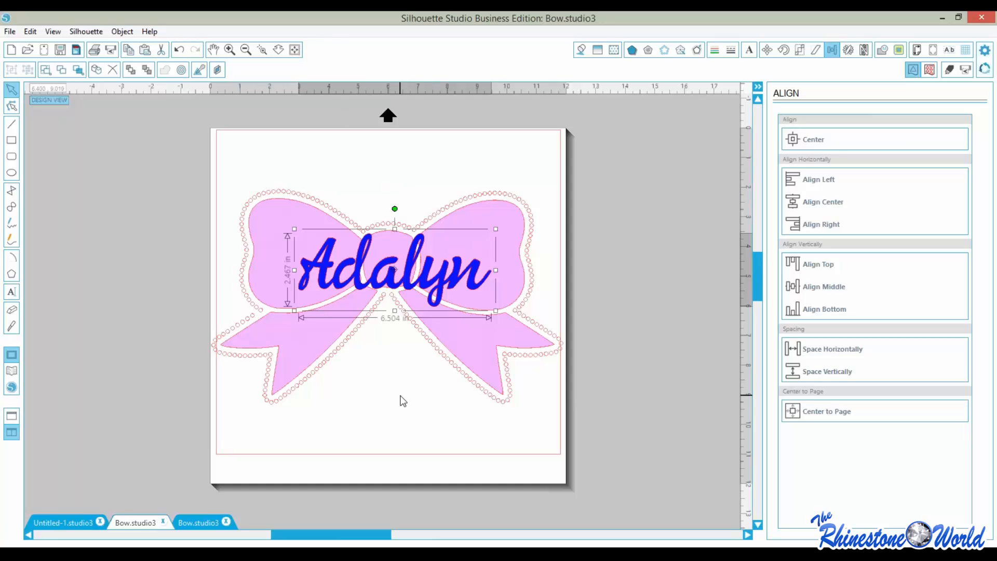
left_click(445, 423)
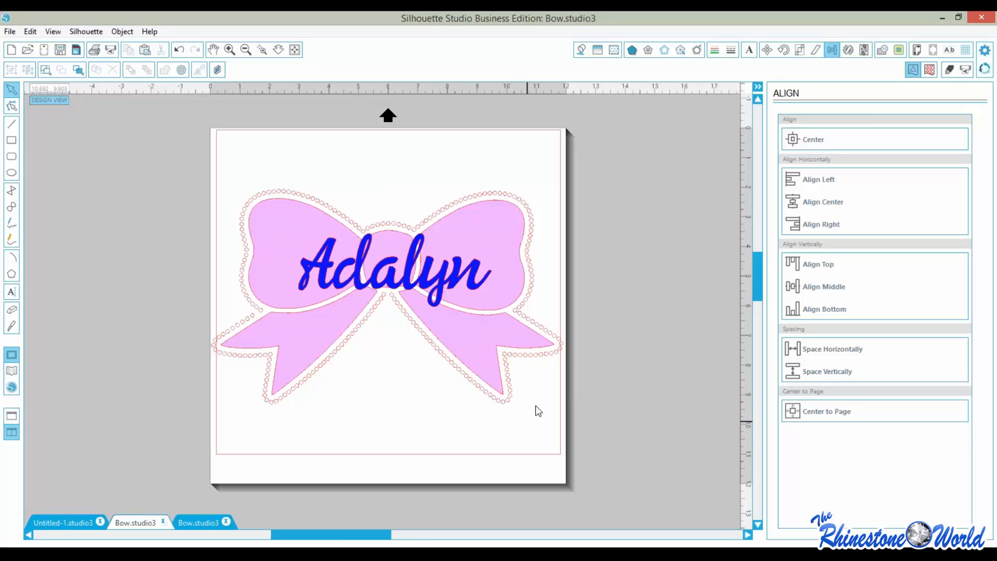
In the Untitled-1 document, insert the anchor clipart from My Own Designs and move it off the page to the right
mouse_move(758, 266)
left_mouse_down()
mouse_move(756, 278)
mouse_move(757, 264)
left_mouse_up()
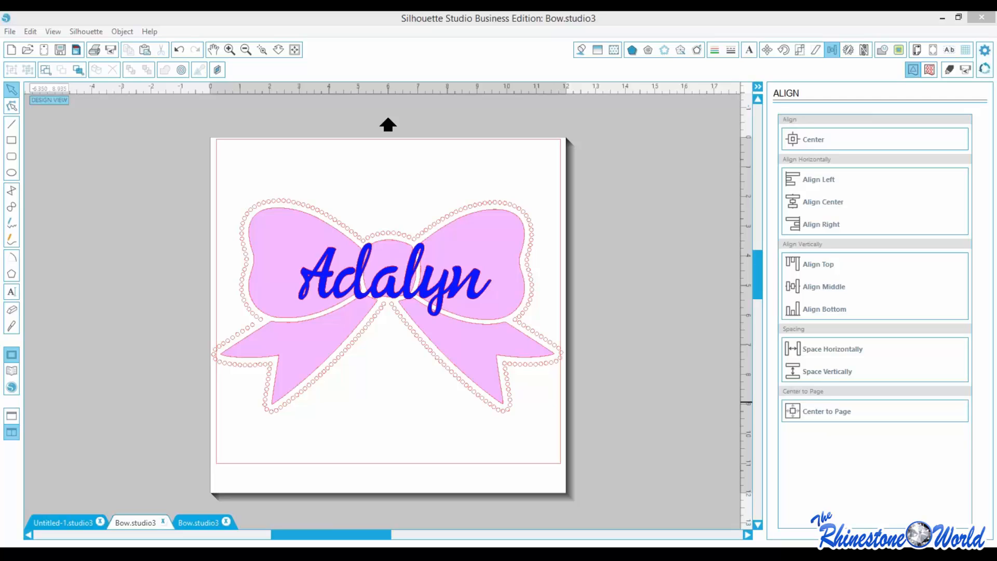
left_click(73, 526)
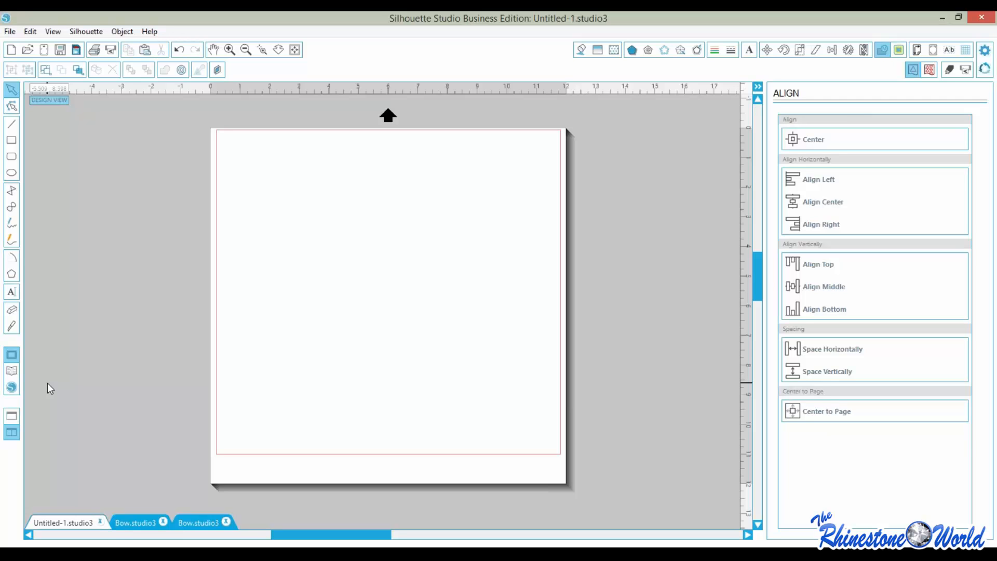
left_click(11, 370)
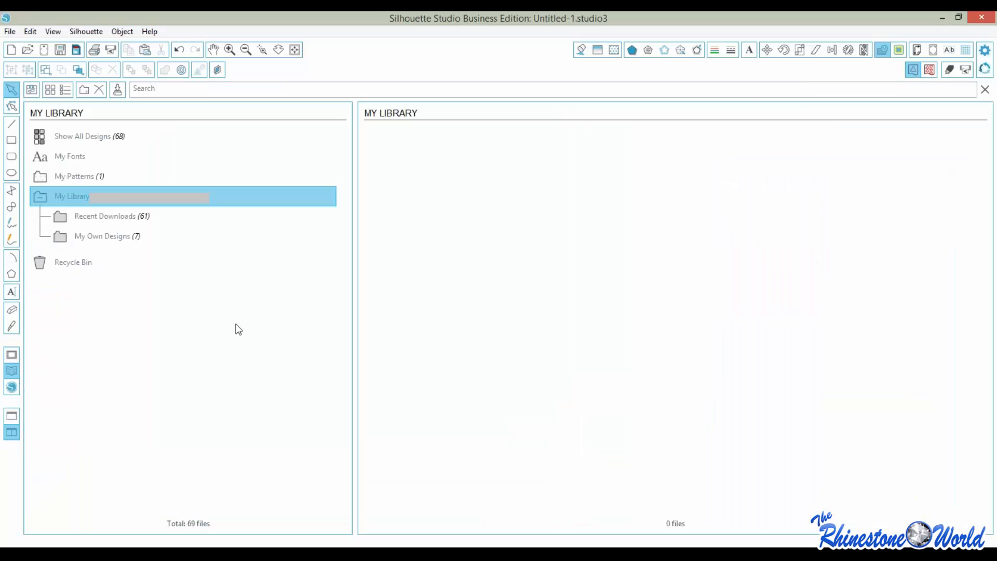
left_click(109, 237)
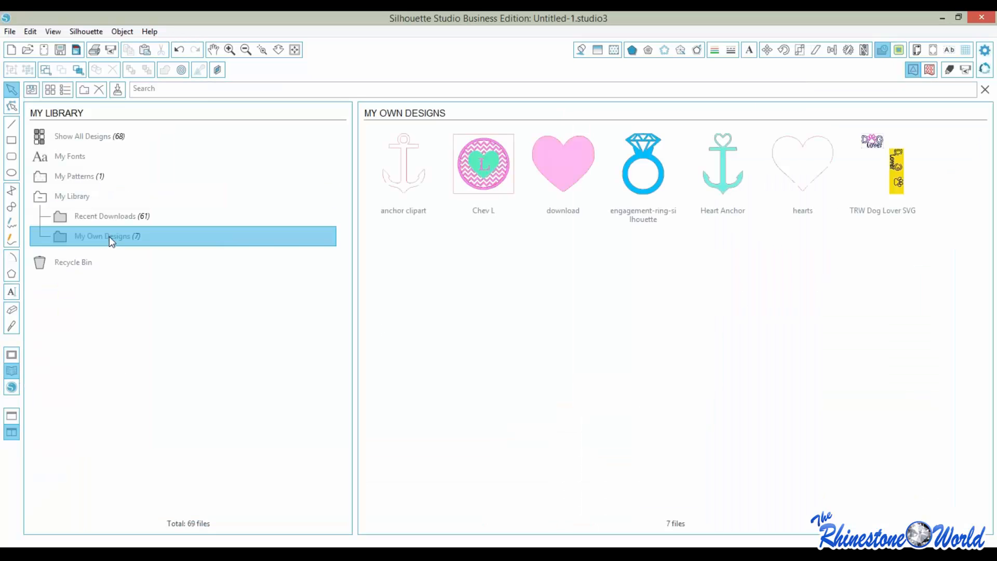
double_click(407, 177)
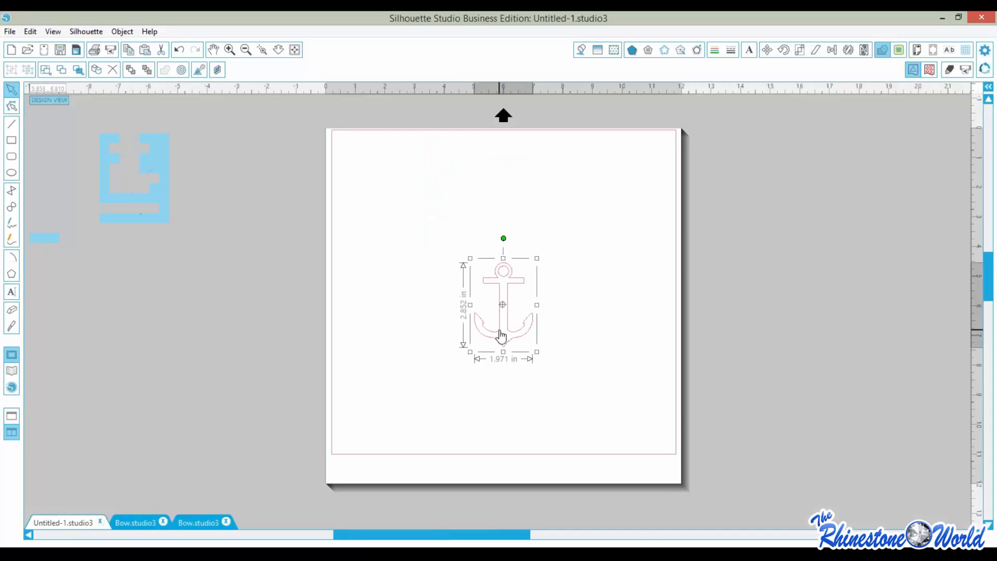
left_click_drag(504, 341, 800, 260)
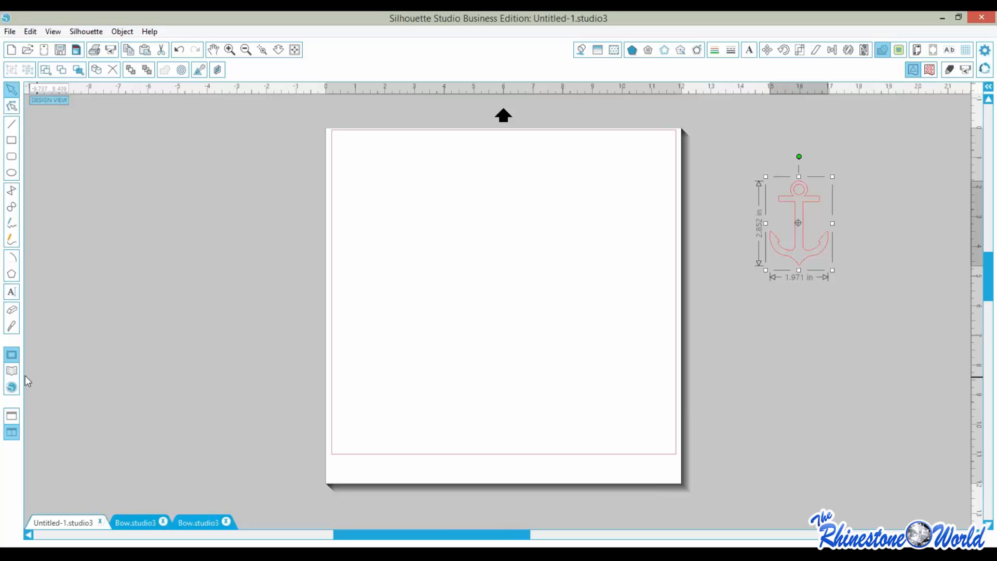
Insert the zig zag border design from the library's Recent Downloads into the document
left_click(12, 372)
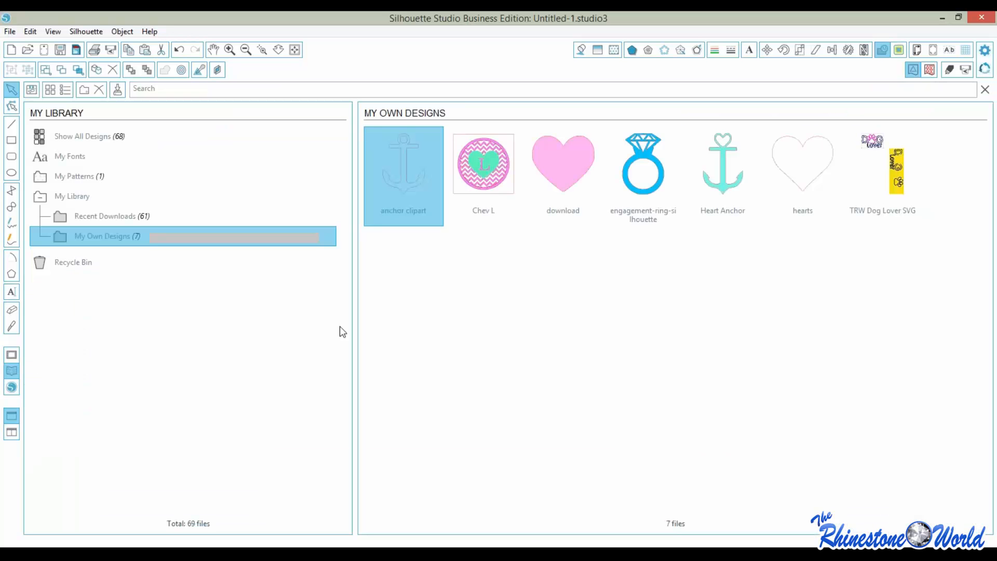
left_click(139, 217)
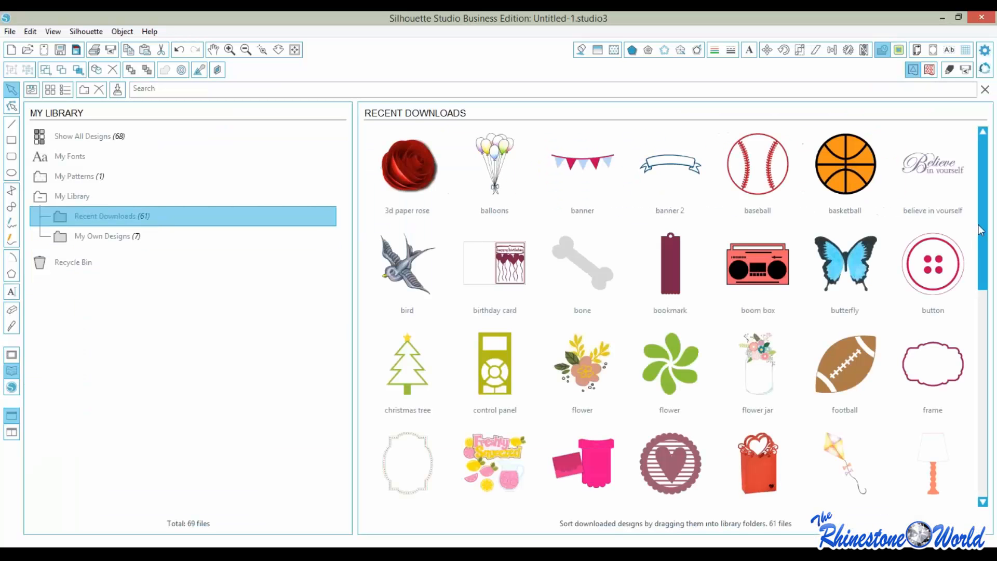
left_click_drag(986, 217, 985, 425)
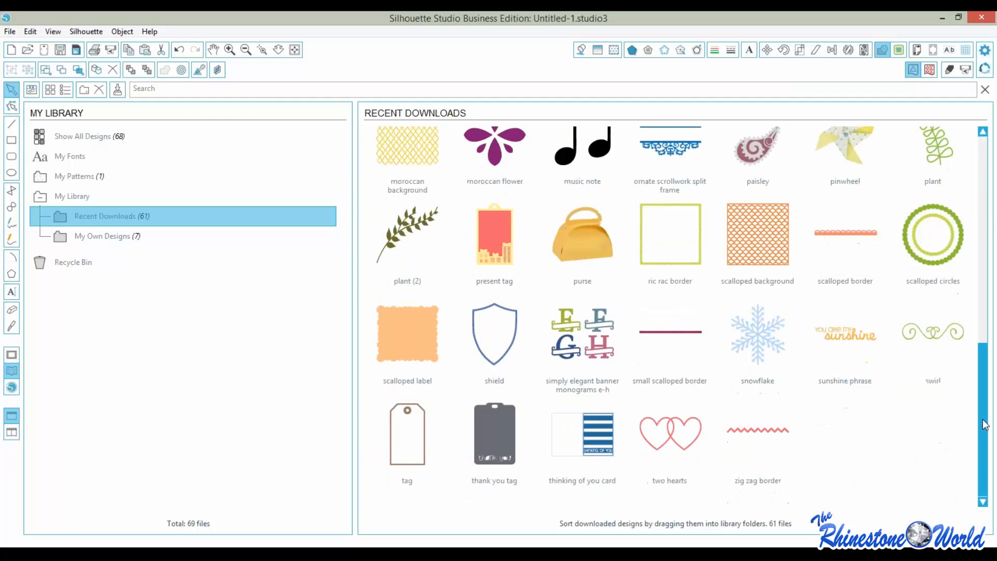
left_click(759, 430)
double_click(759, 431)
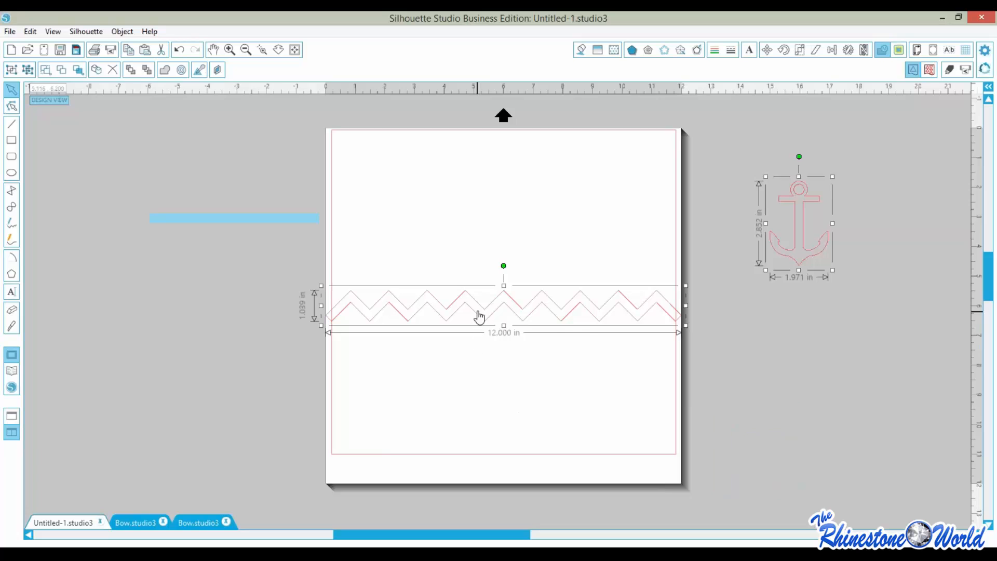
left_click(477, 312)
left_click(564, 405)
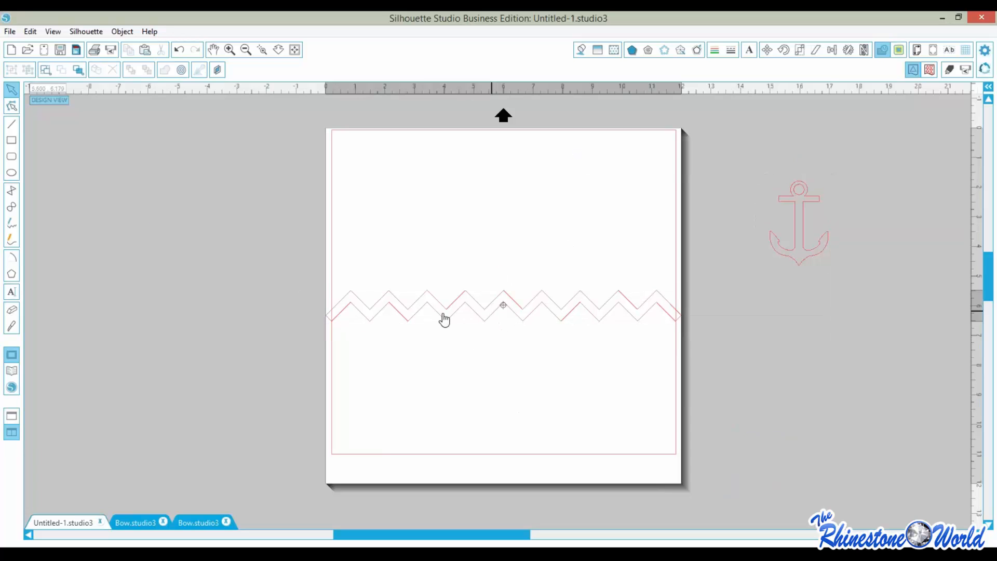
Move the zig zag border up on the page and scale it proportionally to about 3.5 in wide
left_click_drag(491, 319, 486, 239)
left_click(486, 239)
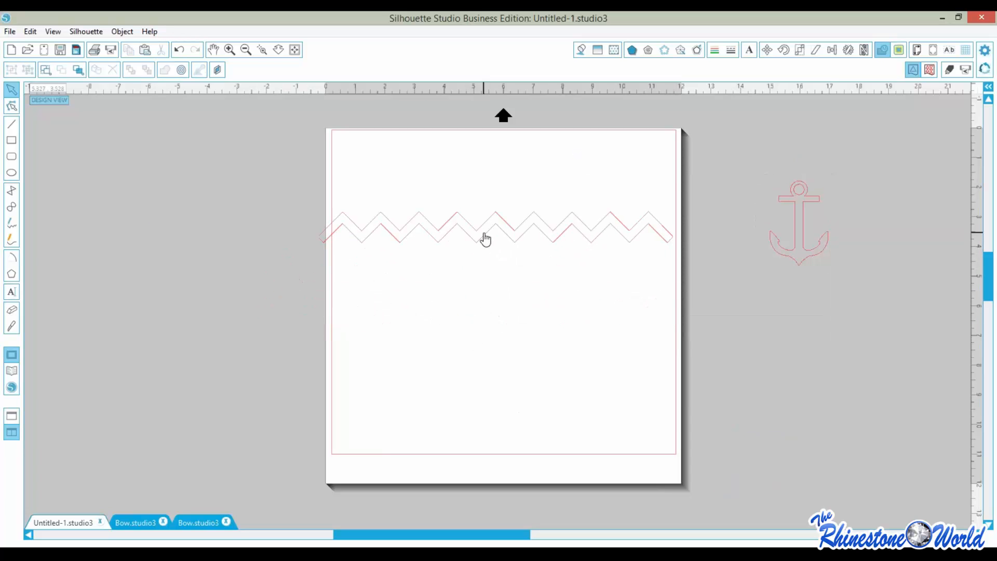
left_click(486, 239)
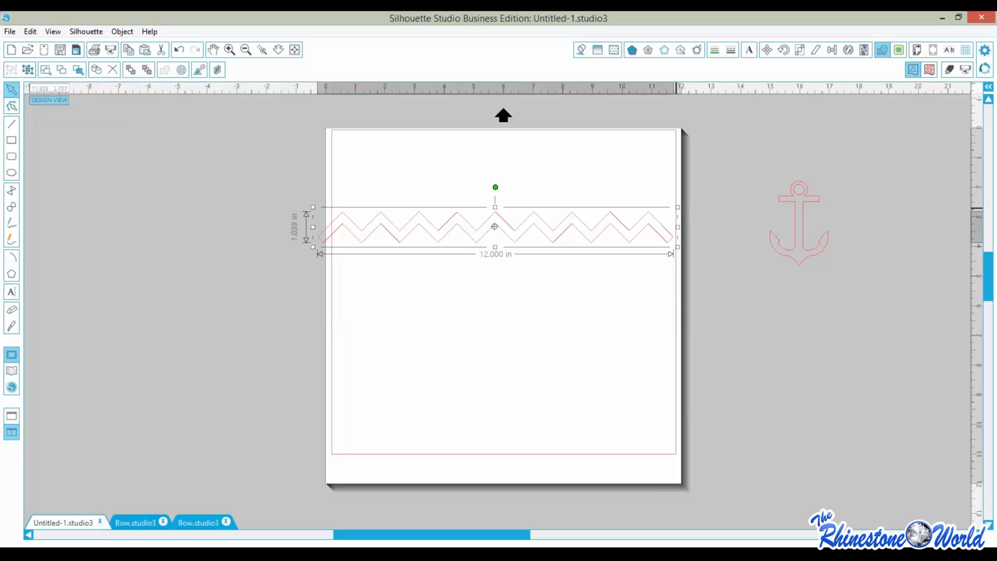
left_click_drag(686, 210, 445, 232)
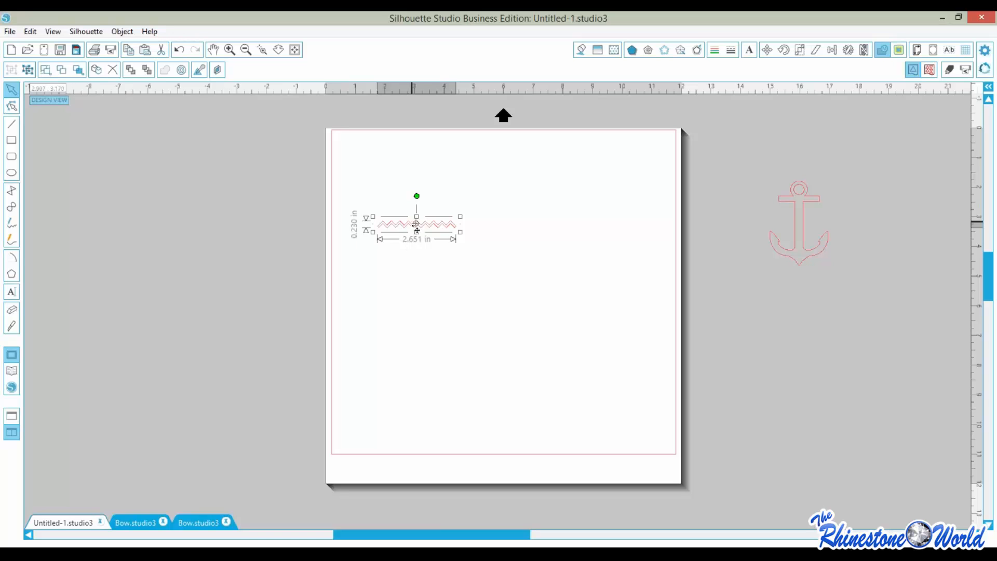
left_click(423, 244)
left_click(423, 227)
left_click_drag(461, 217, 488, 210)
left_click(469, 280)
left_click(430, 225)
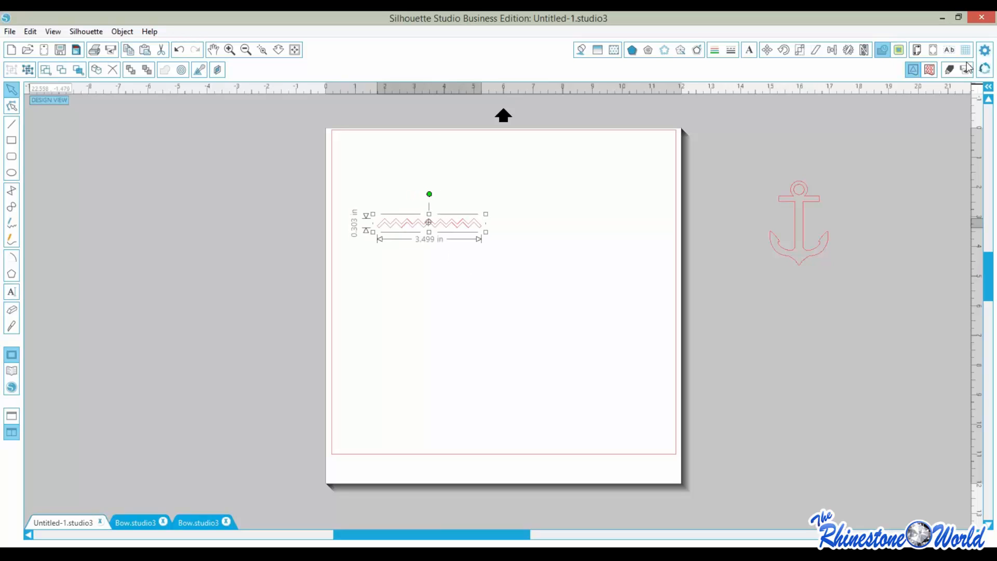
Replicate the zig zag border with Duplicate Below until eight stacked rows form a chevron pattern
left_click(848, 50)
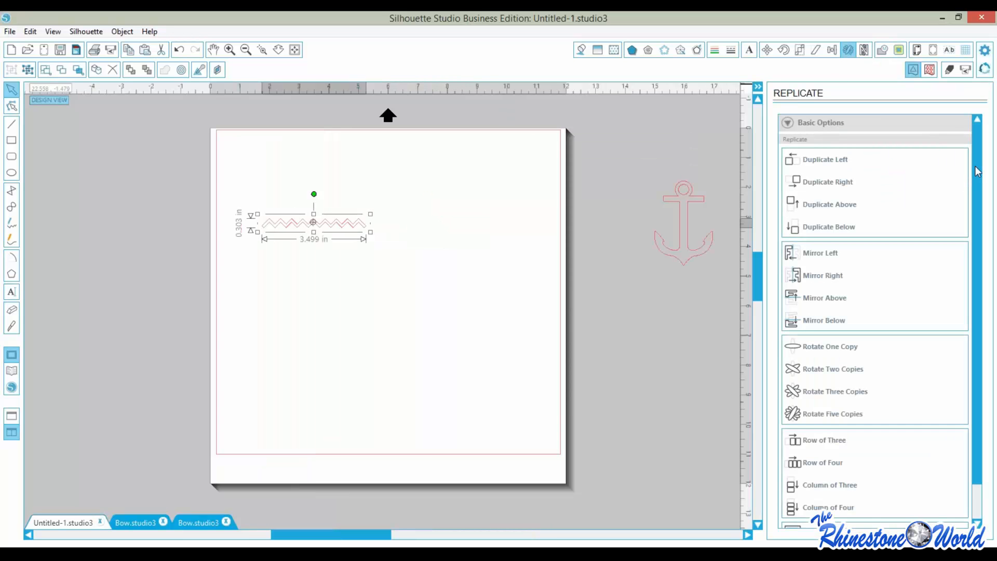
scroll(976, 172, "down", 1)
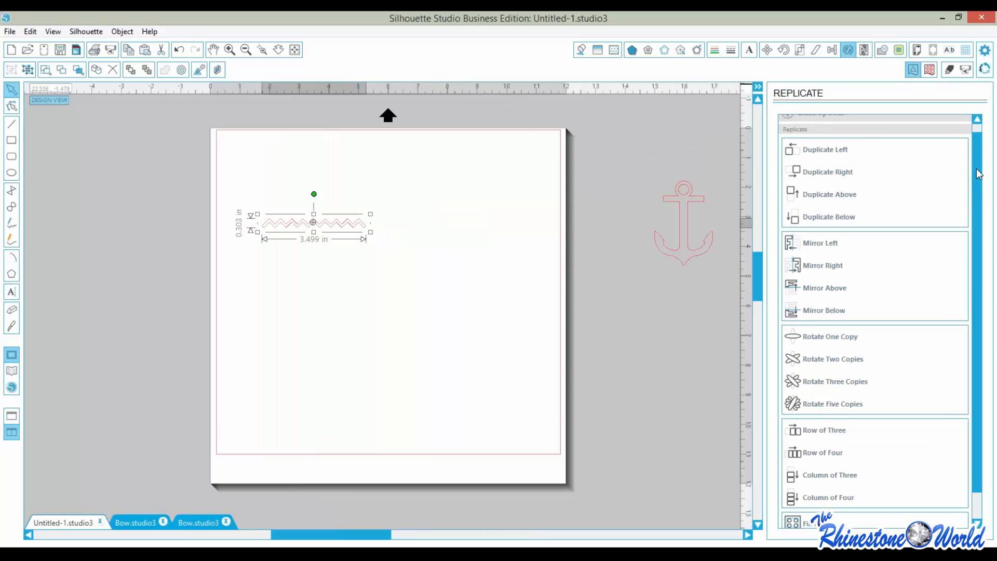
left_click(828, 219)
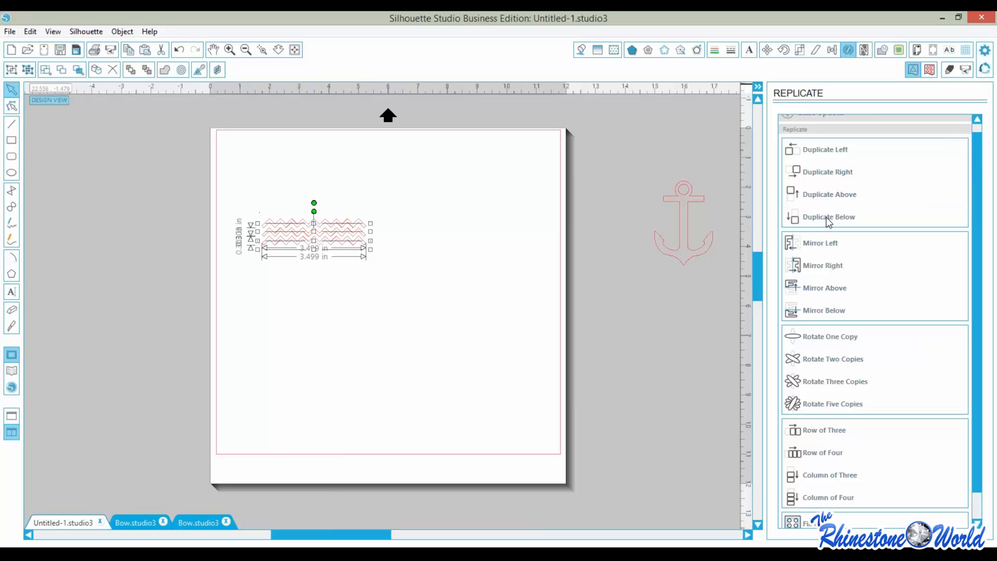
left_click(828, 221)
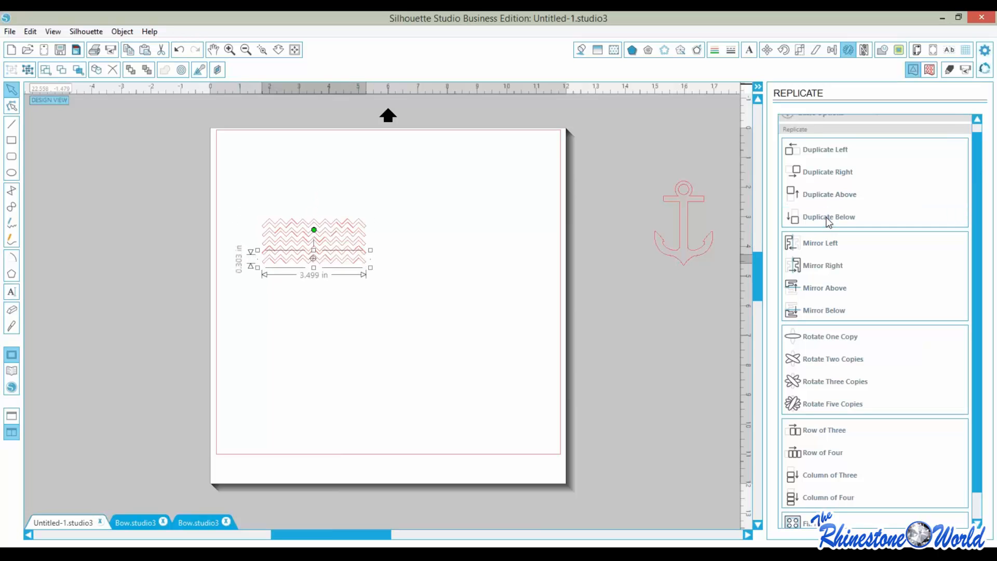
left_click(828, 218)
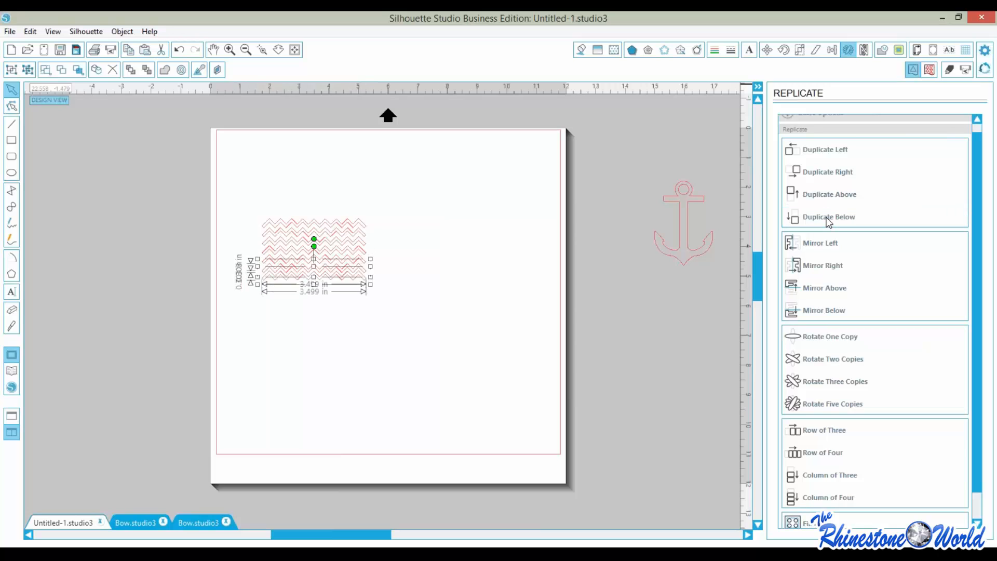
left_click(828, 218)
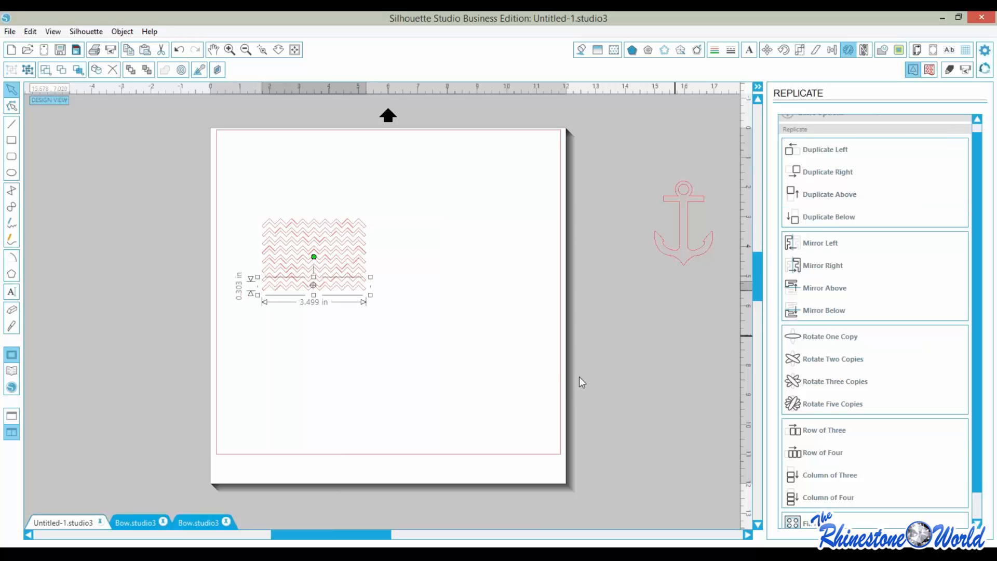
left_click(443, 378)
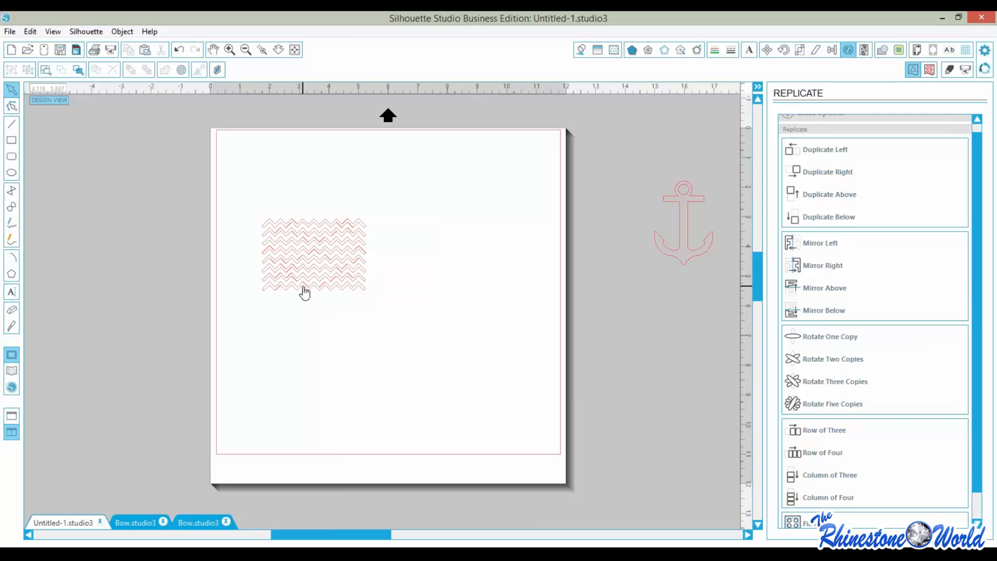
Pull the lowest chevron row out to the right, paste three copies and place them roughly as four rows
left_click_drag(305, 291, 457, 234)
key("ctrl+c")
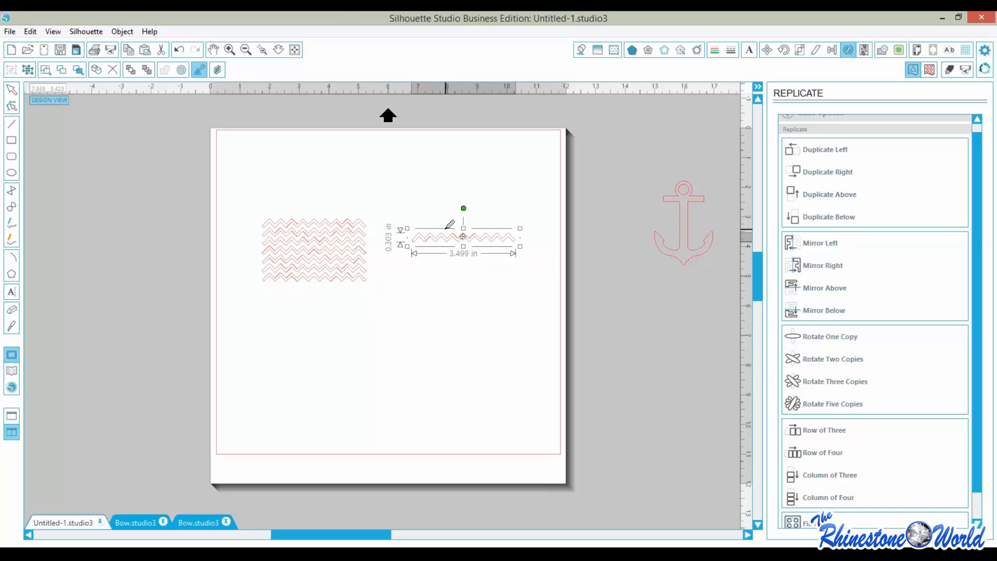
key("ctrl+v")
key("ctrl+v")
left_click(473, 268)
left_click_drag(473, 270, 450, 256)
left_click(464, 300)
mouse_move(462, 294)
left_mouse_down()
mouse_move(428, 303)
mouse_move(444, 294)
left_mouse_up()
key("ctrl+v")
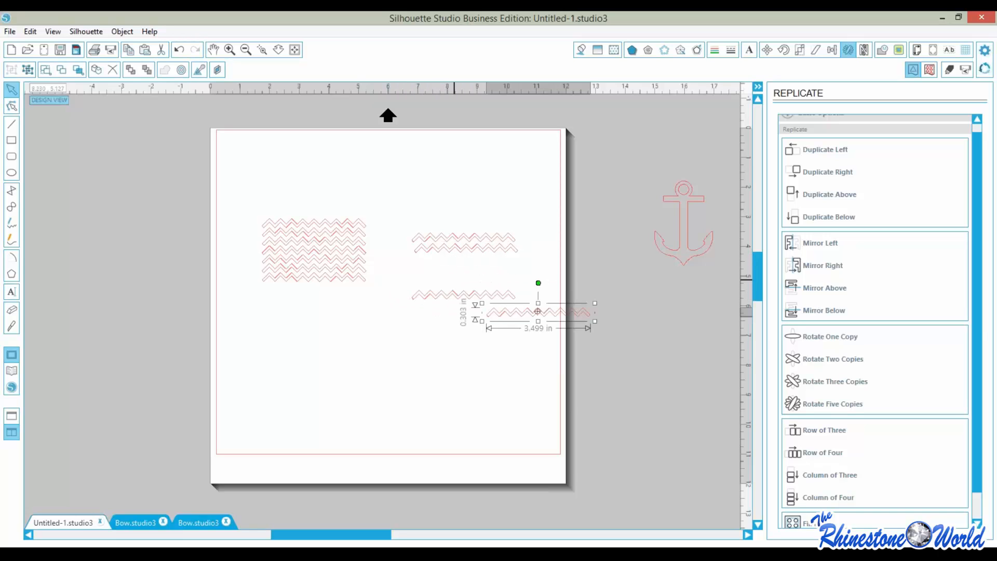
left_click_drag(502, 319, 433, 281)
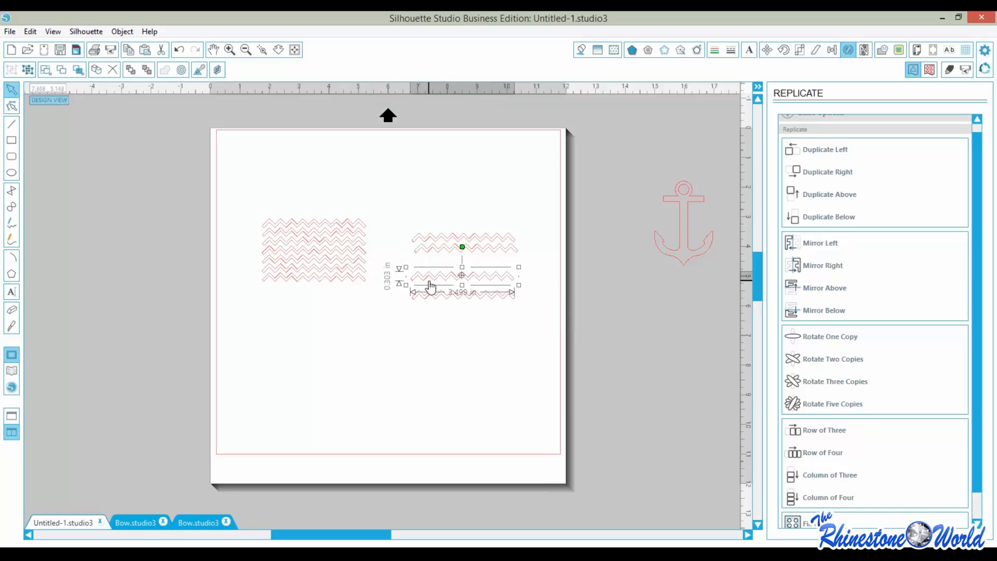
left_click(429, 354)
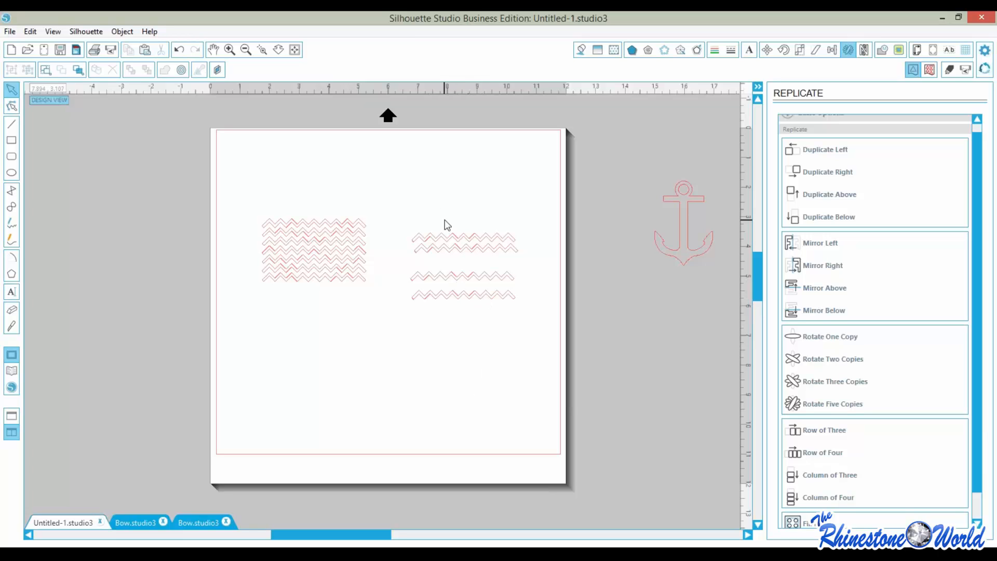
Space the four separate chevron rows evenly in the vertical direction and align their centers horizontally
left_click_drag(440, 207, 451, 355)
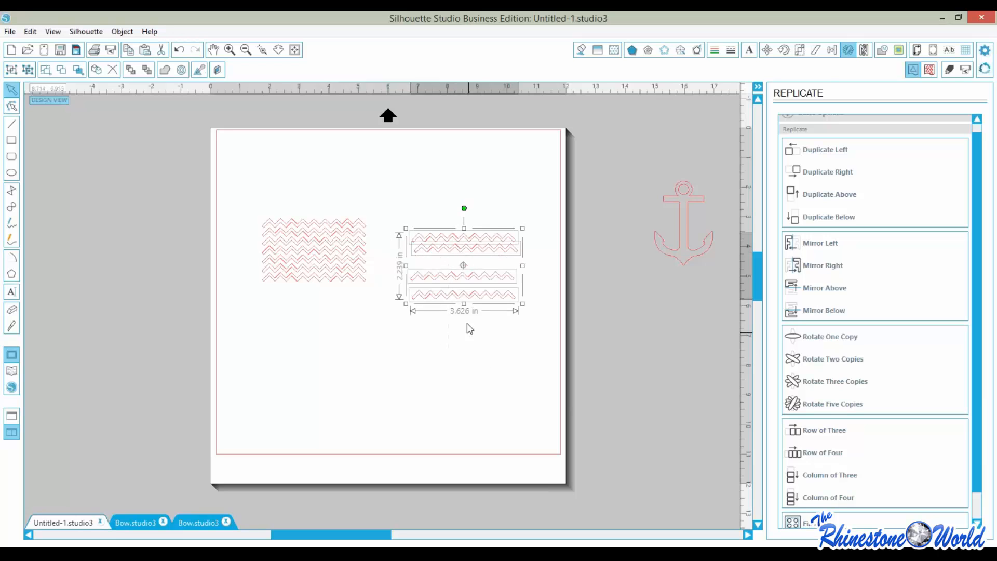
left_click(832, 50)
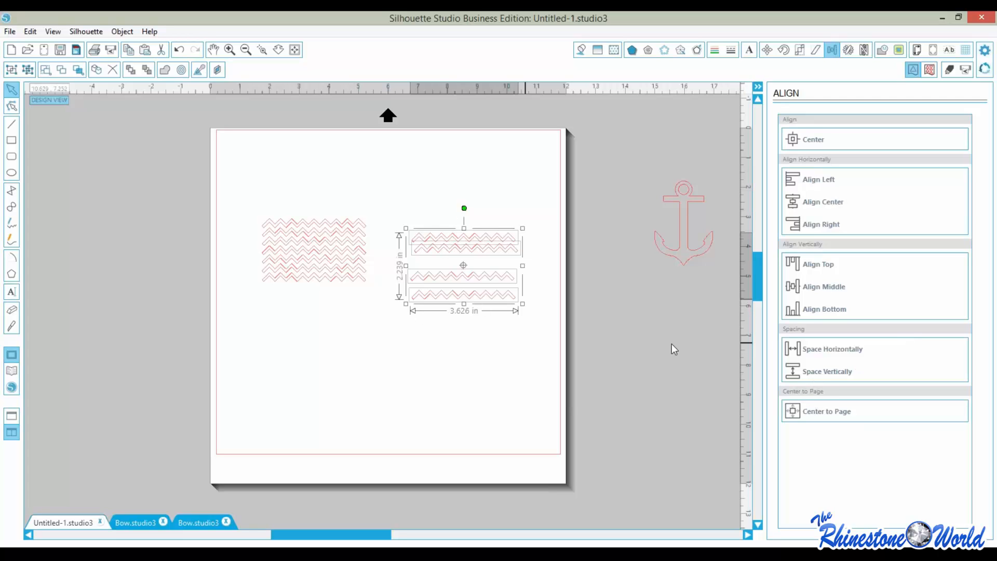
left_click(821, 372)
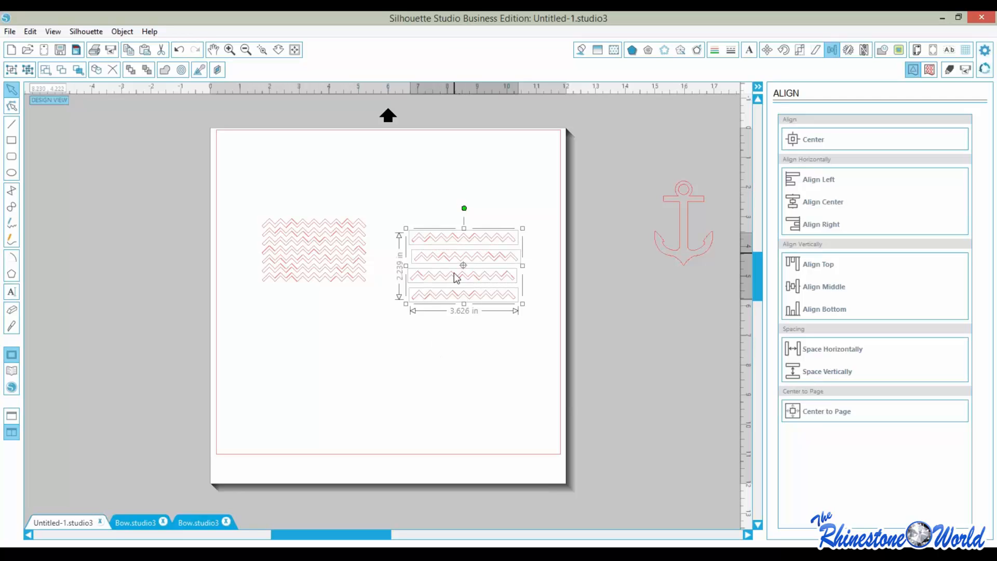
left_click(822, 207)
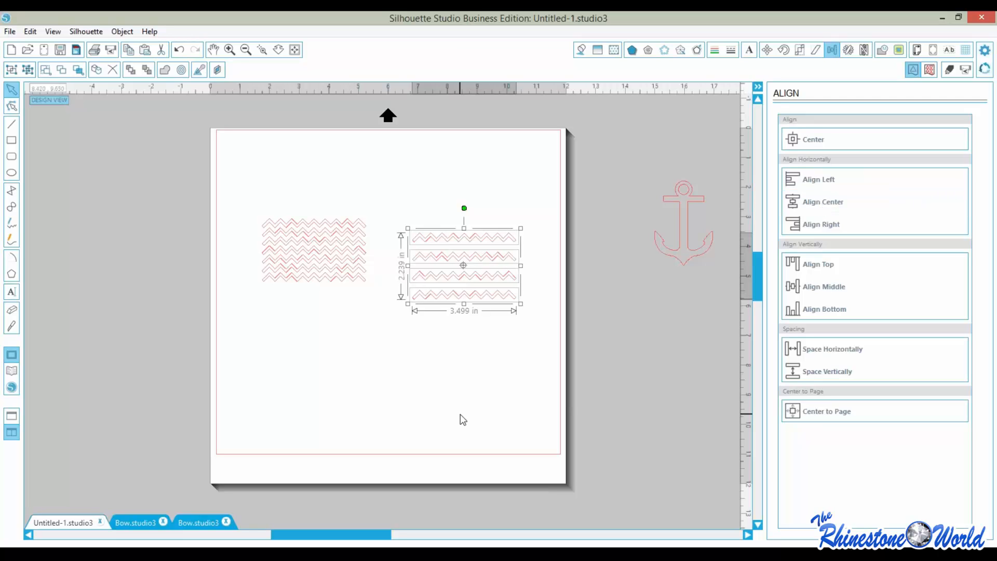
Delete the four separate rows and duplicate the lowest row of the chevron pattern below itself
left_click_drag(464, 385, 445, 227)
key("Delete")
left_click(355, 285)
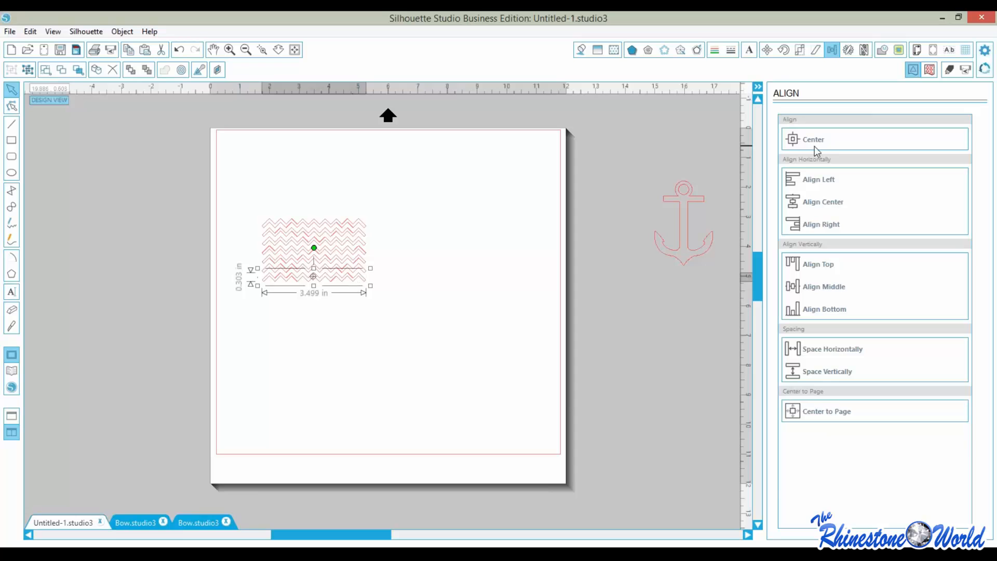
left_click(850, 52)
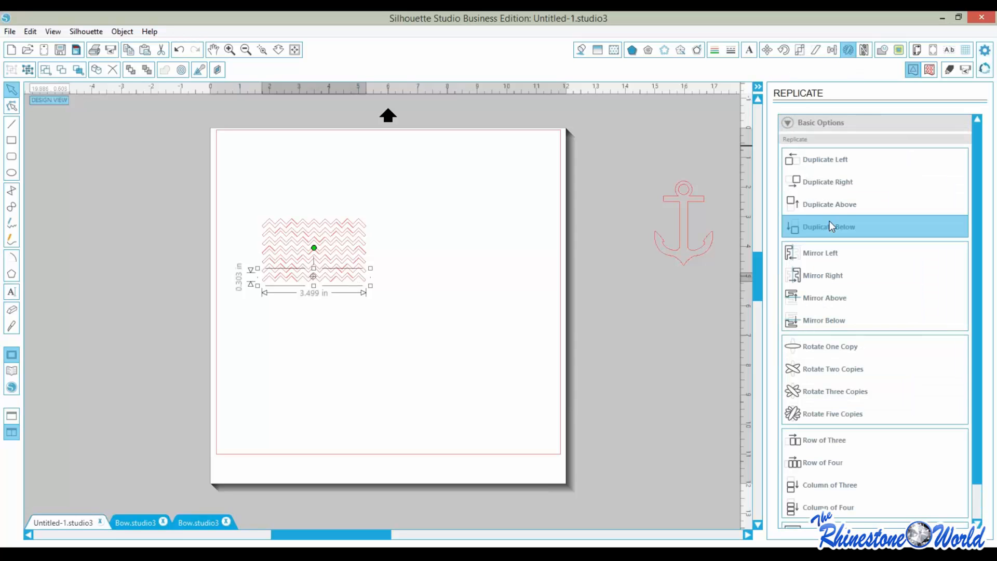
left_click(830, 224)
left_click(402, 382)
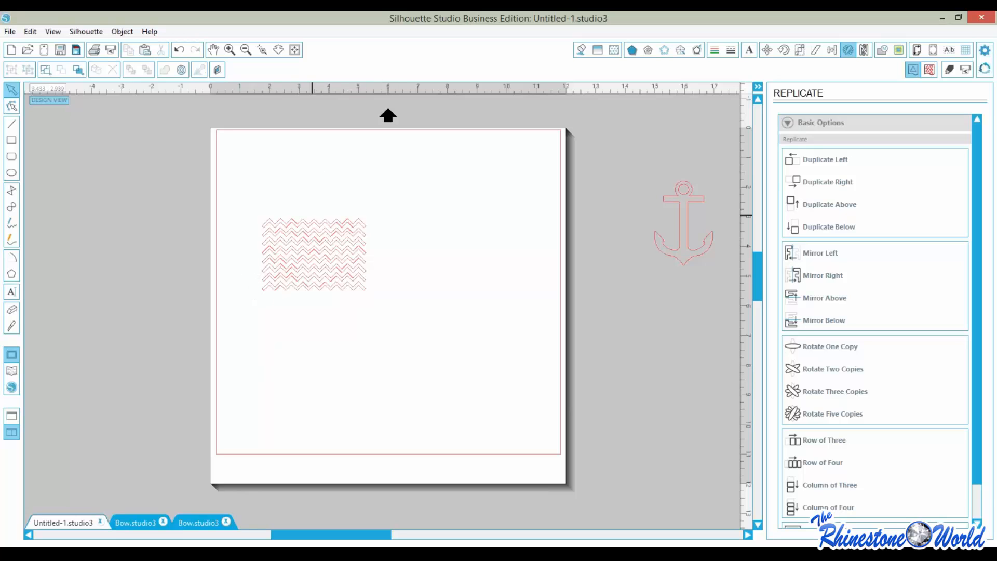
Enlarge the whole chevron pattern proportionally to about 6.19 in wide and move it down toward the page's middle
left_click(315, 241)
left_click(337, 340)
left_click_drag(363, 356, 271, 158)
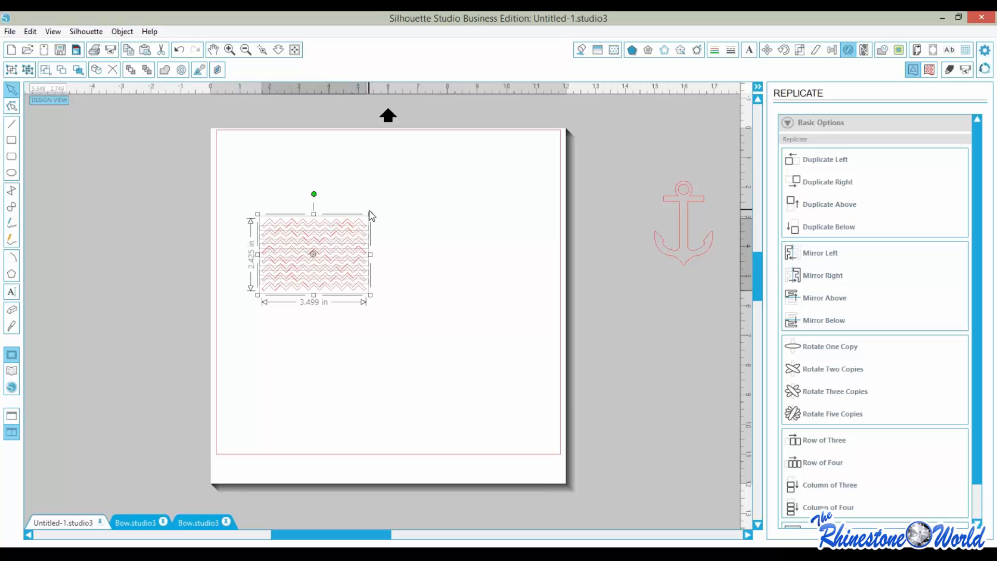
left_click_drag(371, 215, 459, 153)
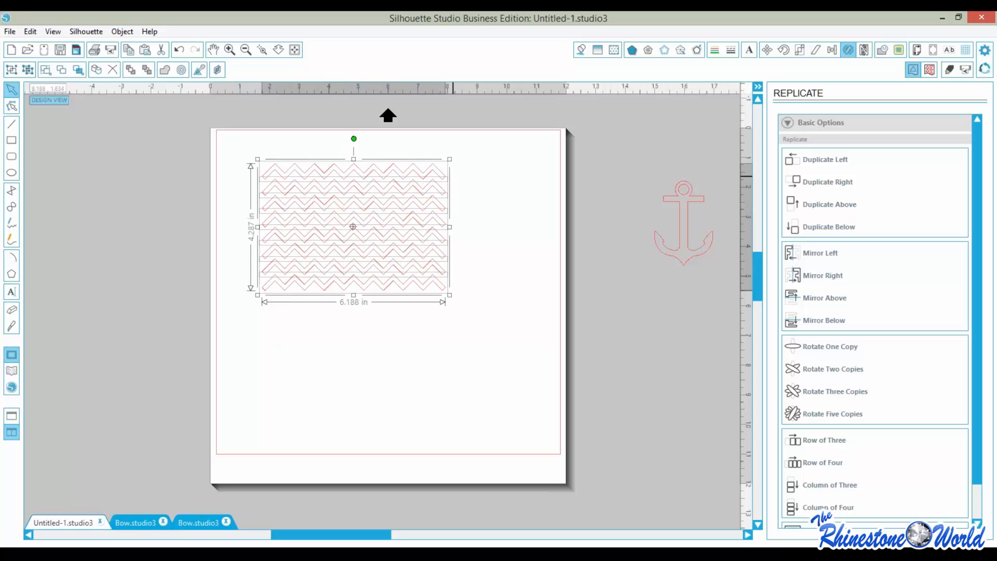
left_click_drag(403, 220, 411, 283)
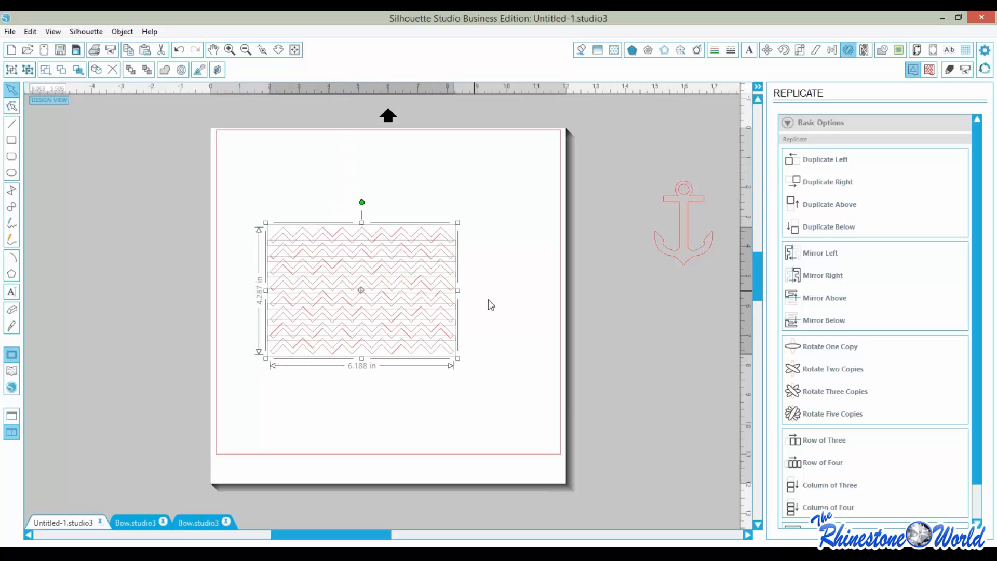
left_click(501, 317)
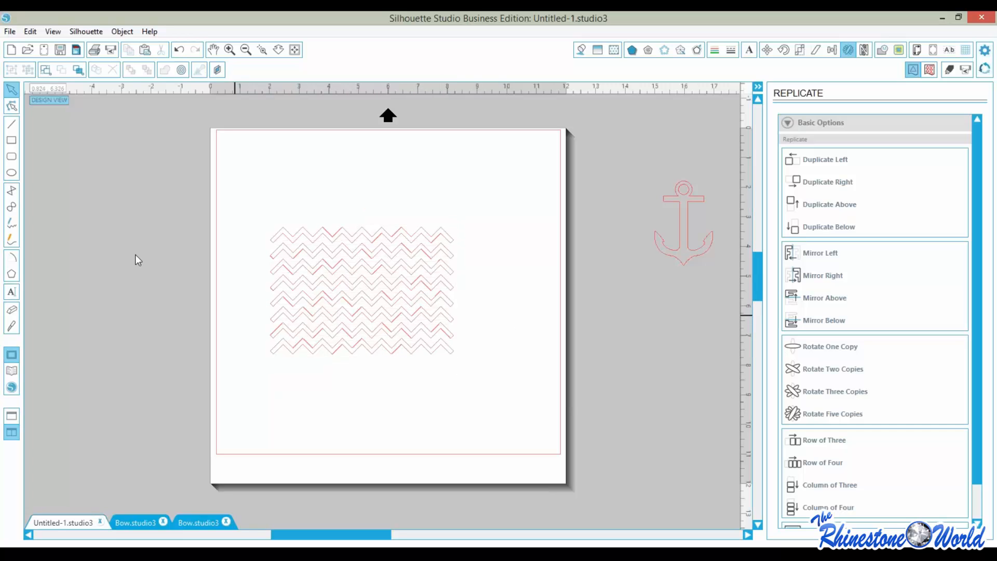
Draw a circle about 4.13 in across and move it slightly down and right over the chevron pattern's upper rows
left_click(13, 175)
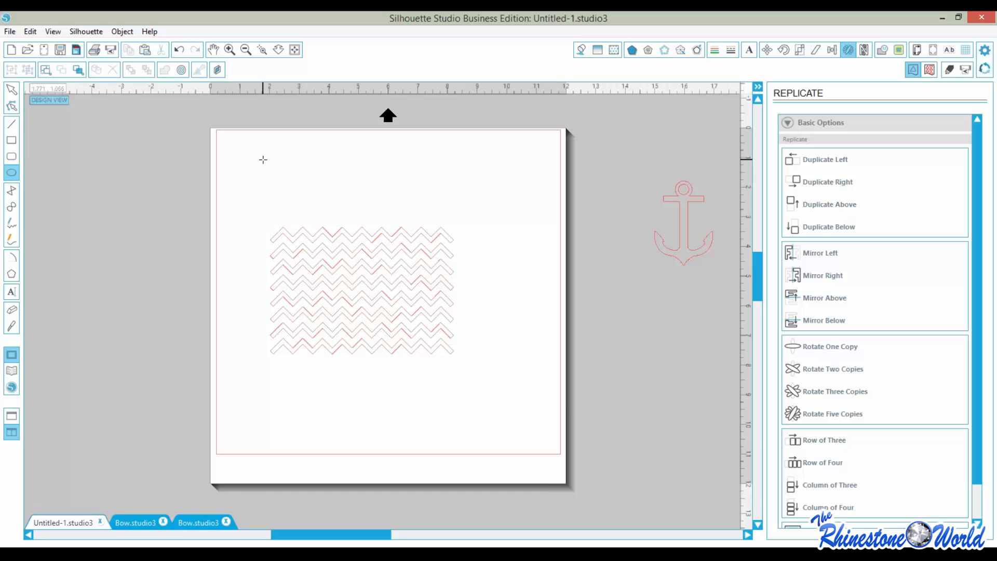
left_click_drag(263, 159, 378, 292)
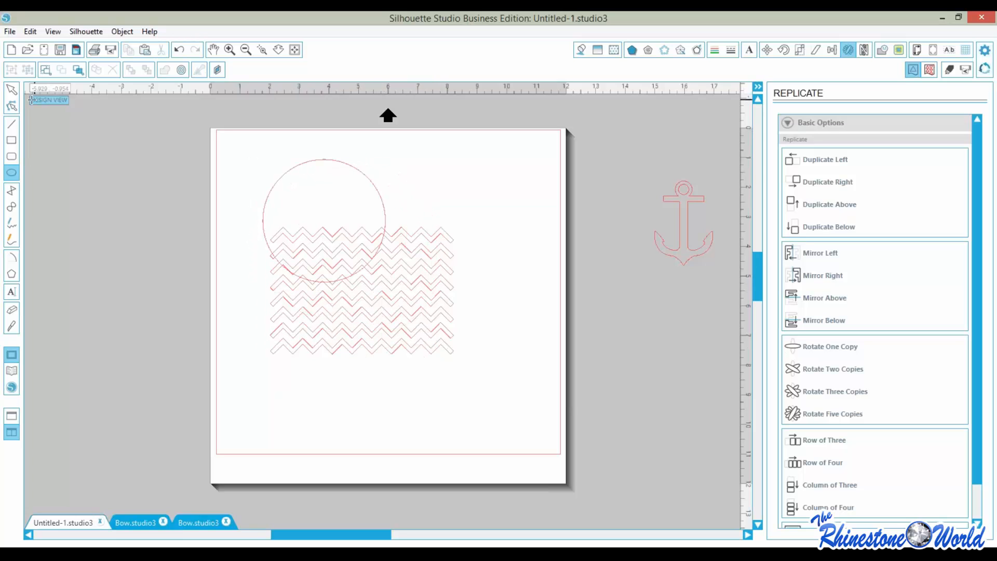
left_click(12, 90)
left_click(311, 159)
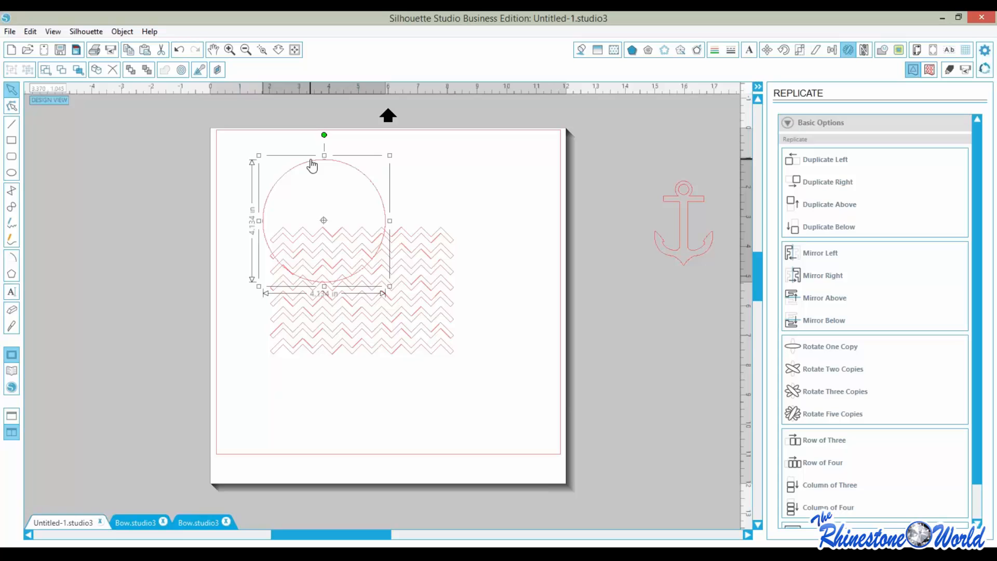
left_click_drag(312, 165, 331, 179)
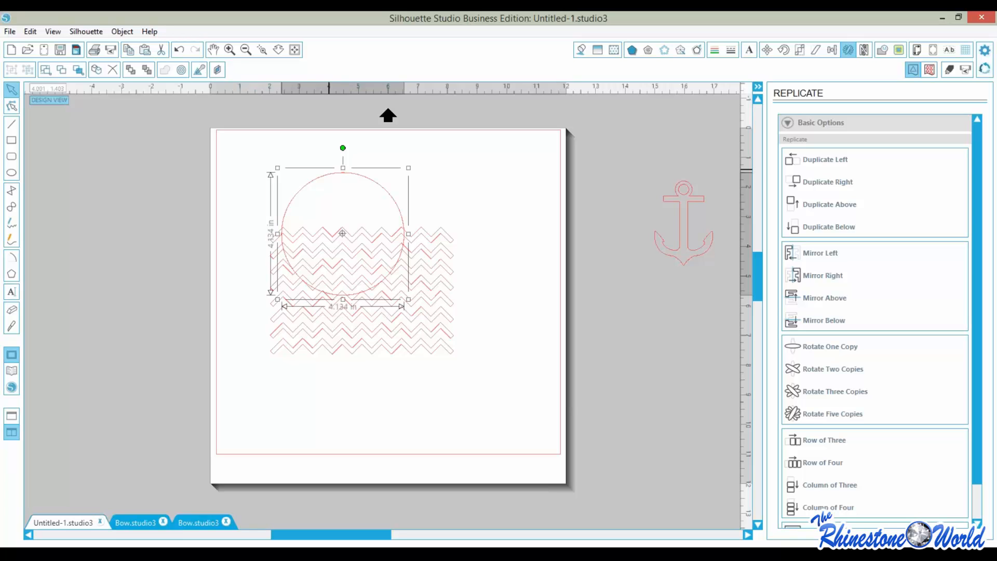
Duplicate the circle, placing the copy beside the page's left edge and the original below the chevron pattern
key("ctrl+d")
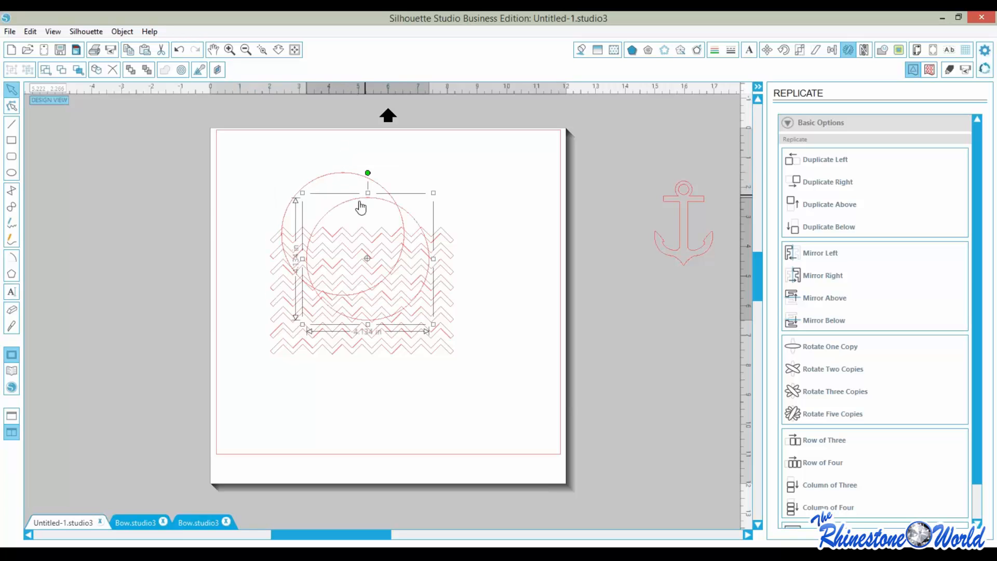
left_click_drag(361, 208, 134, 184)
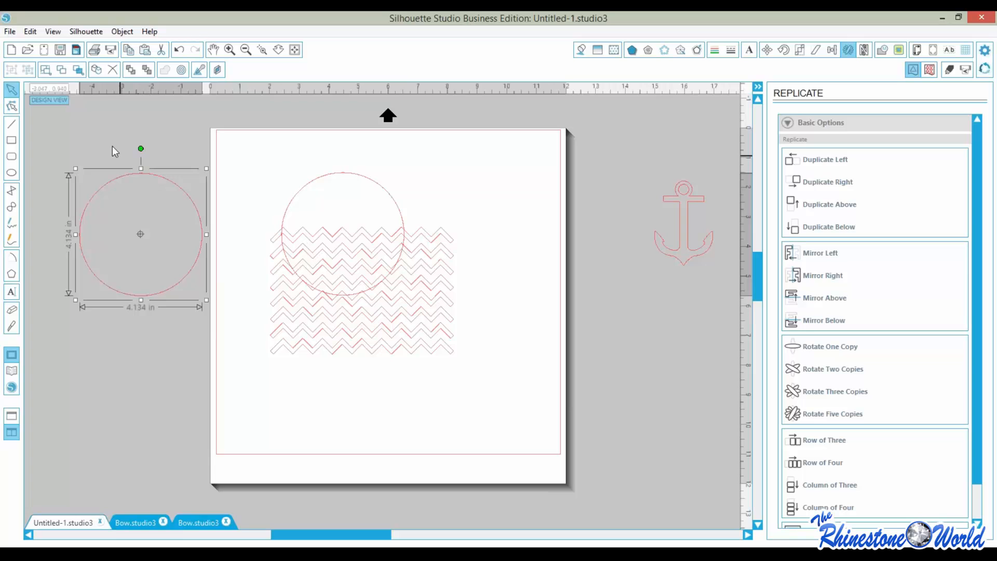
left_click_drag(326, 180, 278, 382)
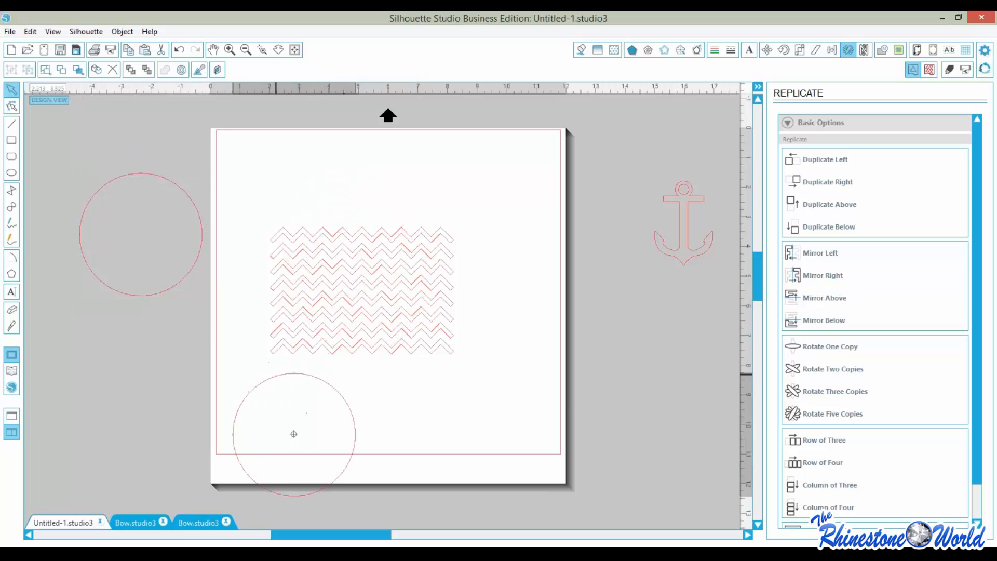
Fill all the chevron rows with solid dark blue
left_click(372, 346)
left_click_drag(403, 312, 379, 200)
left_click(580, 50)
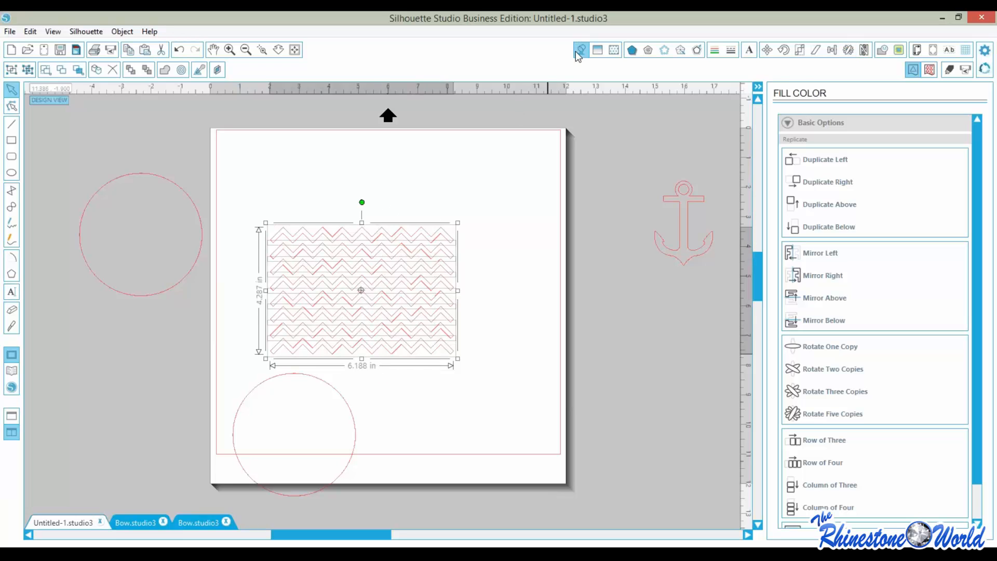
left_click(916, 173)
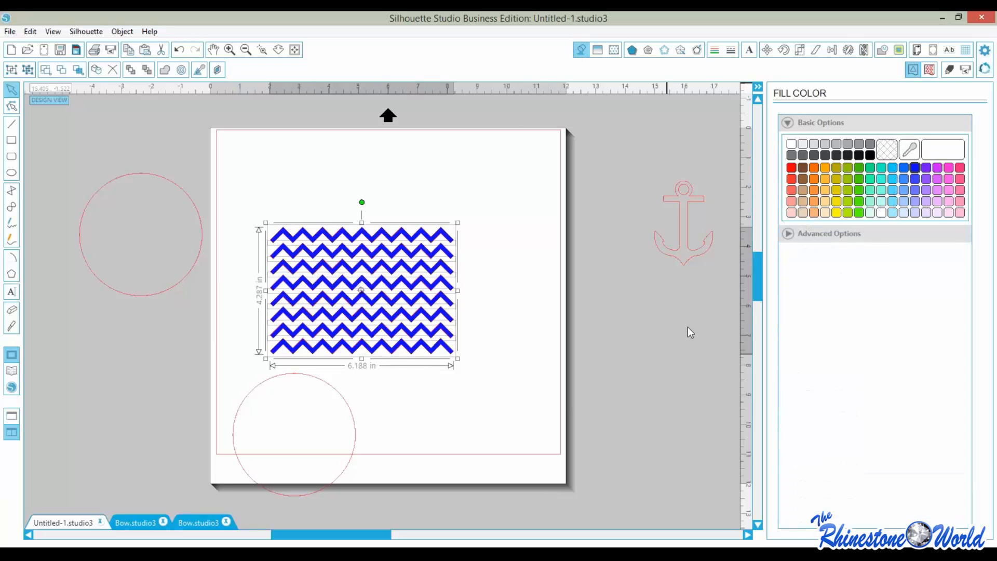
Move the circle from the page's lower left onto the middle of the blue chevron pattern
left_click(474, 412)
left_click_drag(356, 449, 426, 307)
left_click(396, 290)
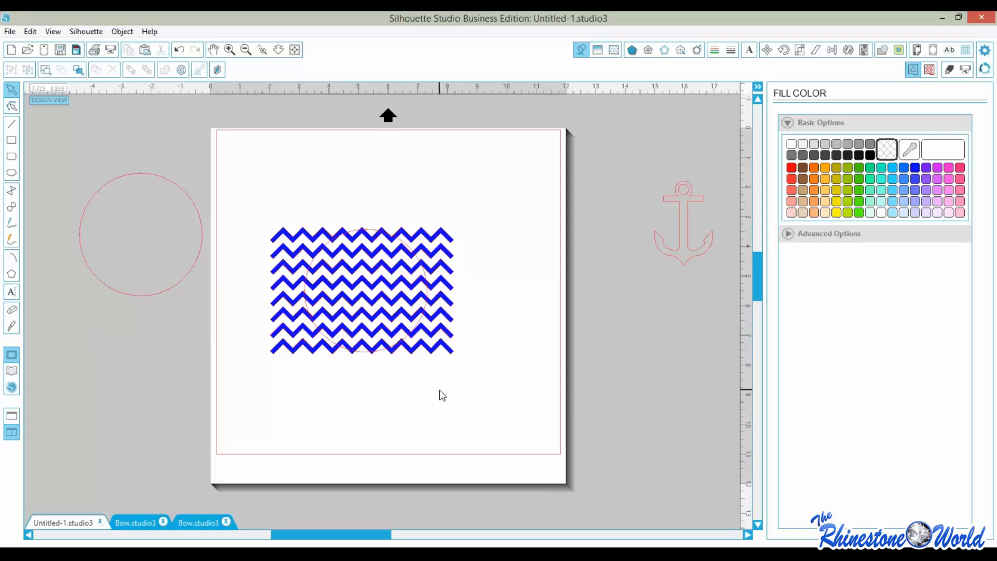
Crop the chevron rows to the shape of the overlapping circle
left_click_drag(473, 429, 416, 379)
left_click_drag(472, 412, 327, 206)
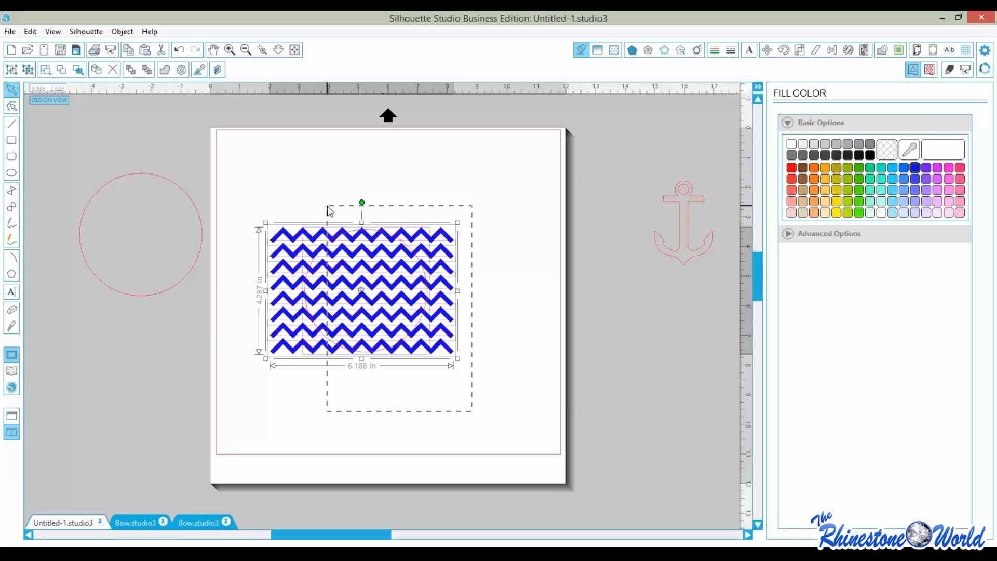
left_click(882, 51)
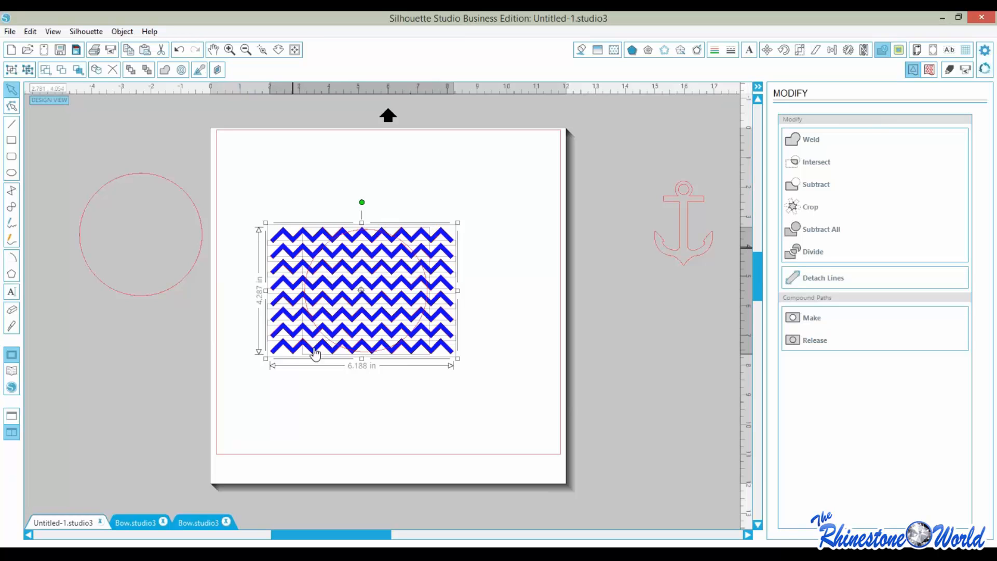
left_click(809, 209)
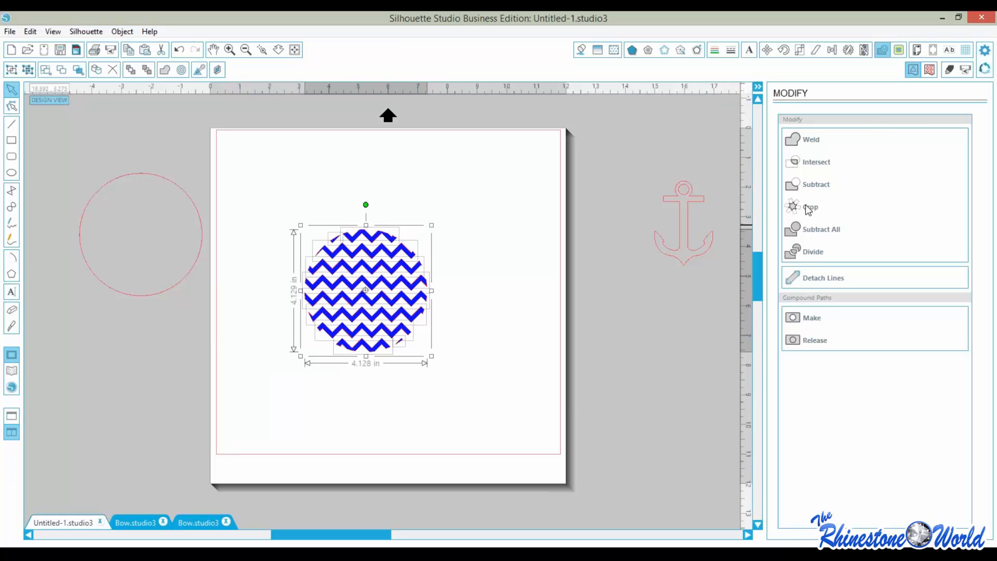
Undo and reapply the chevron crop three times to compare the pattern before and after
key("ctrl+z")
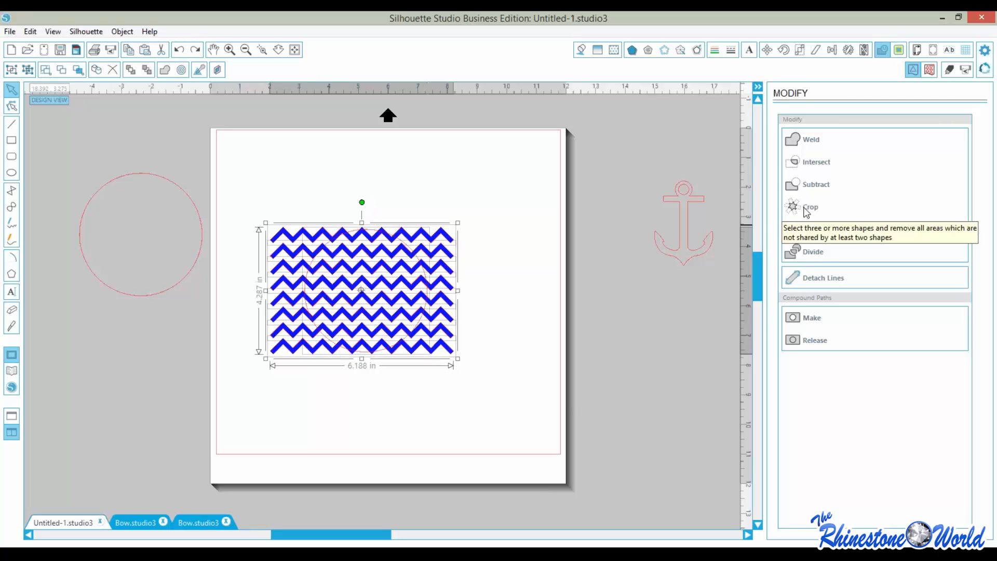
left_click(812, 211)
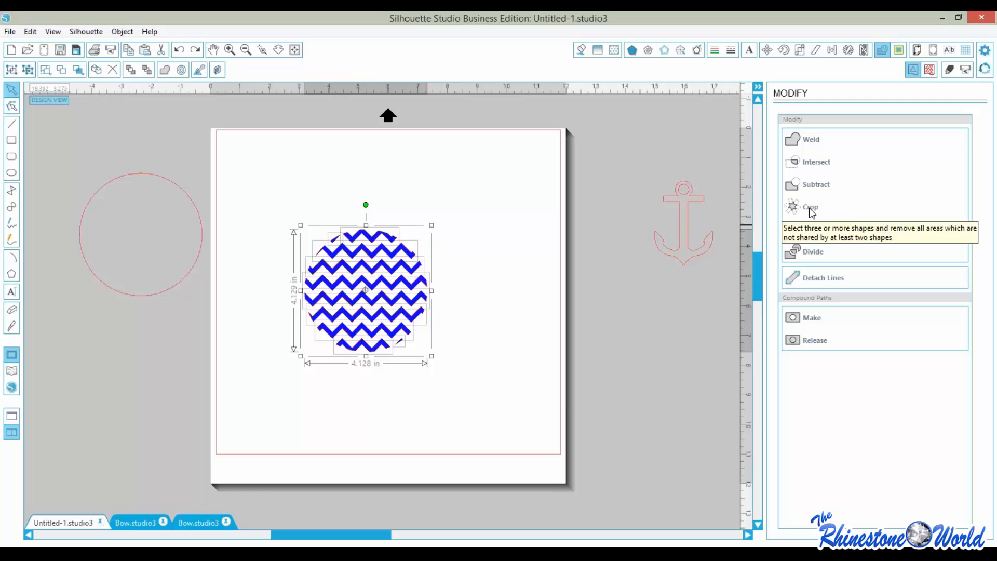
key("ctrl+z")
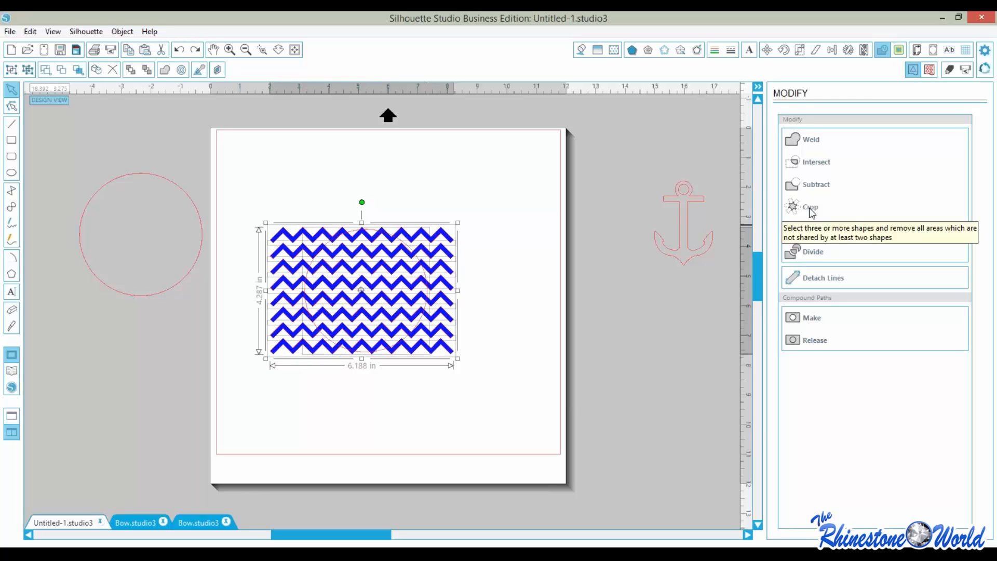
left_click(813, 209)
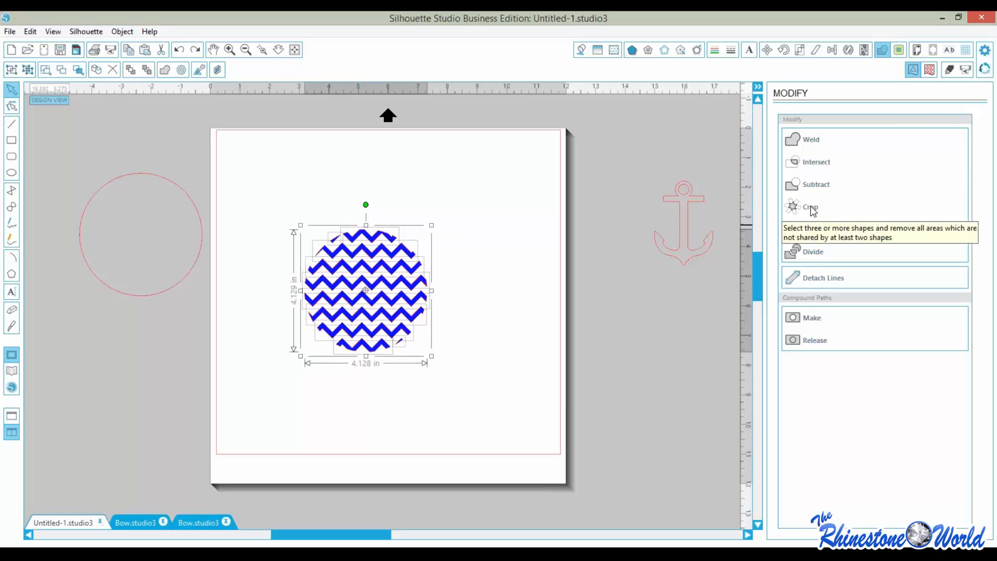
key("ctrl+z")
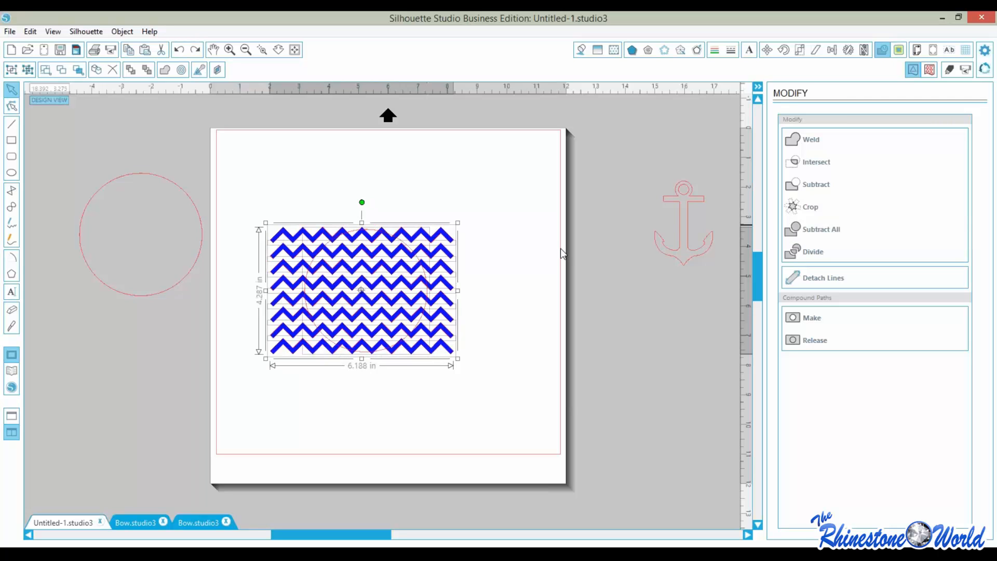
left_click(810, 210)
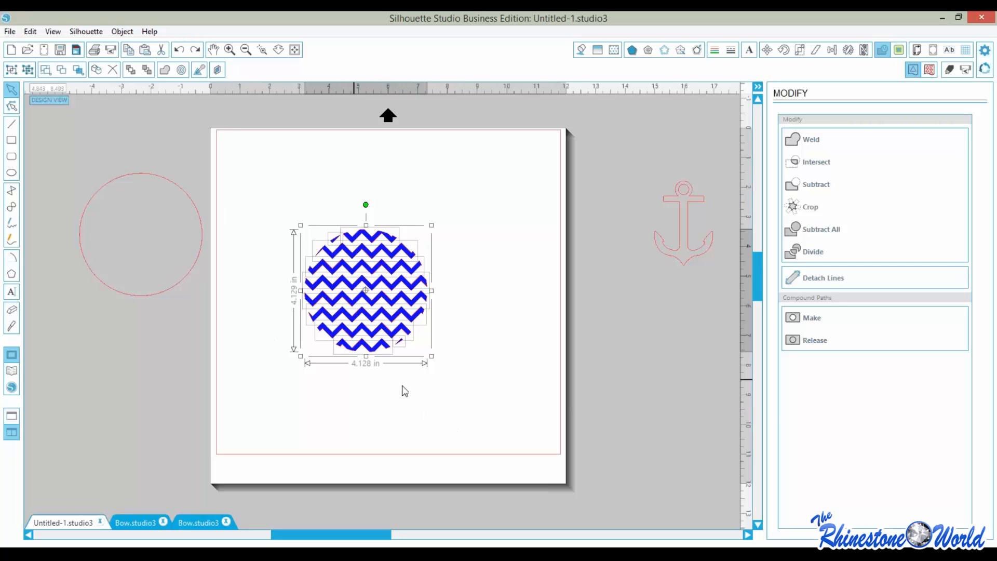
Group all the cropped chevron pieces together
left_click(422, 398)
left_click_drag(472, 404, 278, 156)
left_click(122, 31)
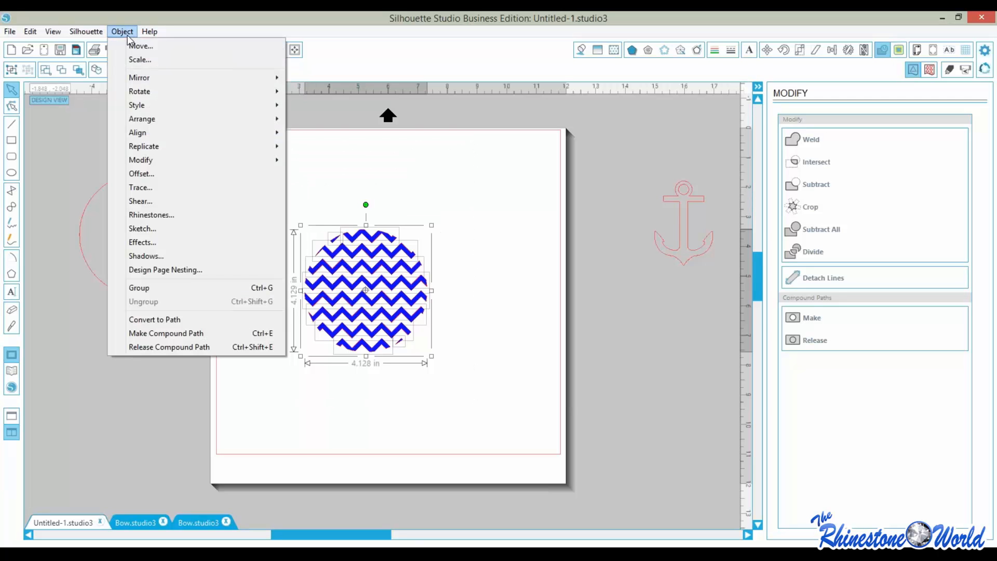
left_click(176, 287)
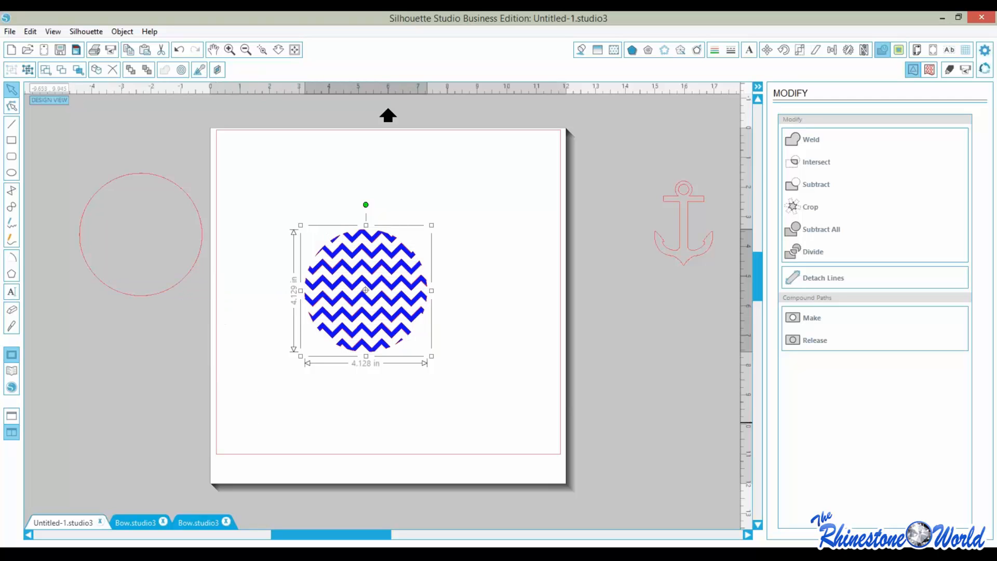
left_click(334, 419)
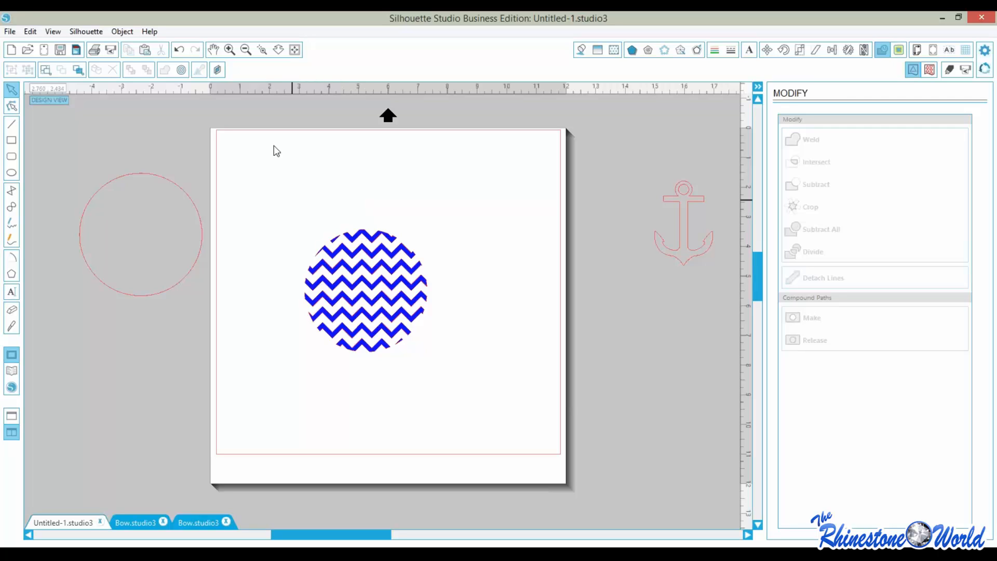
Inspect the right edge of the chevron circle up close and ungroup its pieces for point editing
left_click(263, 51)
left_click_drag(273, 199, 467, 405)
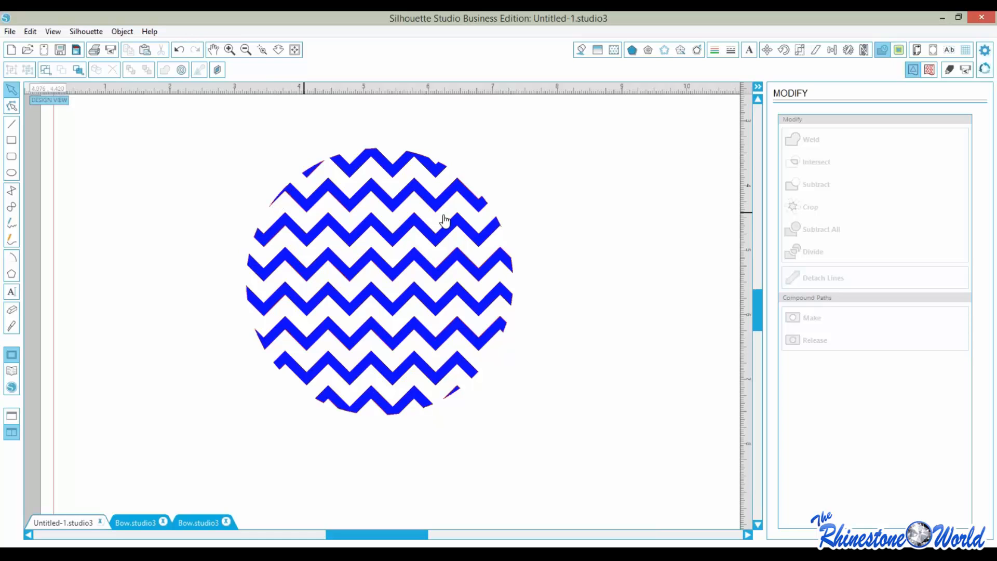
left_click(263, 49)
left_click_drag(524, 261, 524, 263)
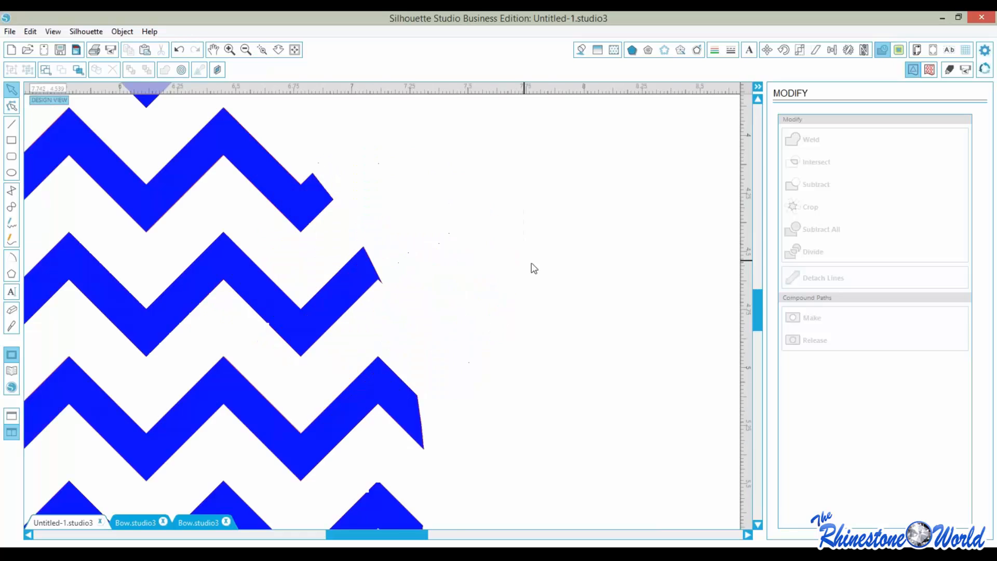
left_click(12, 108)
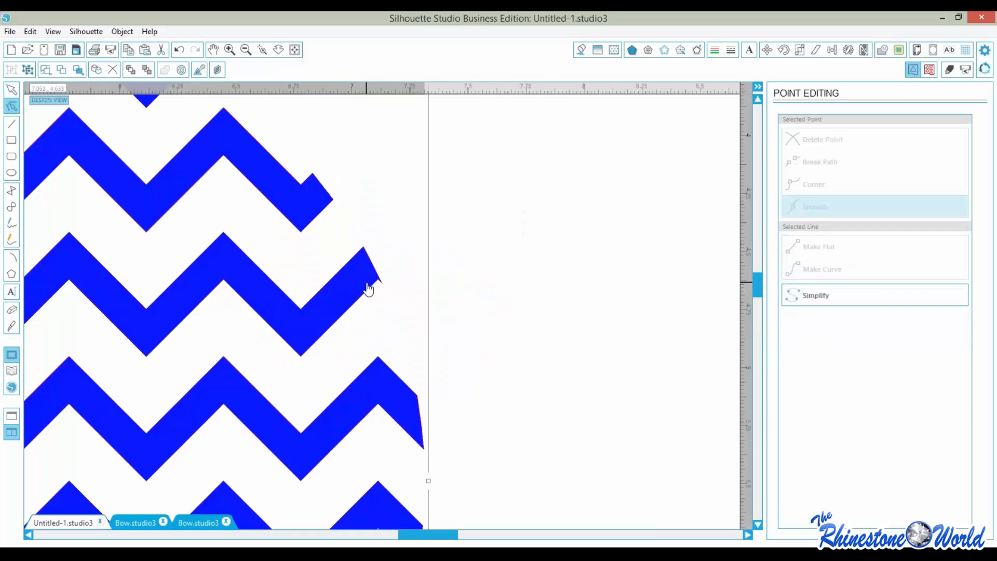
left_click(123, 31)
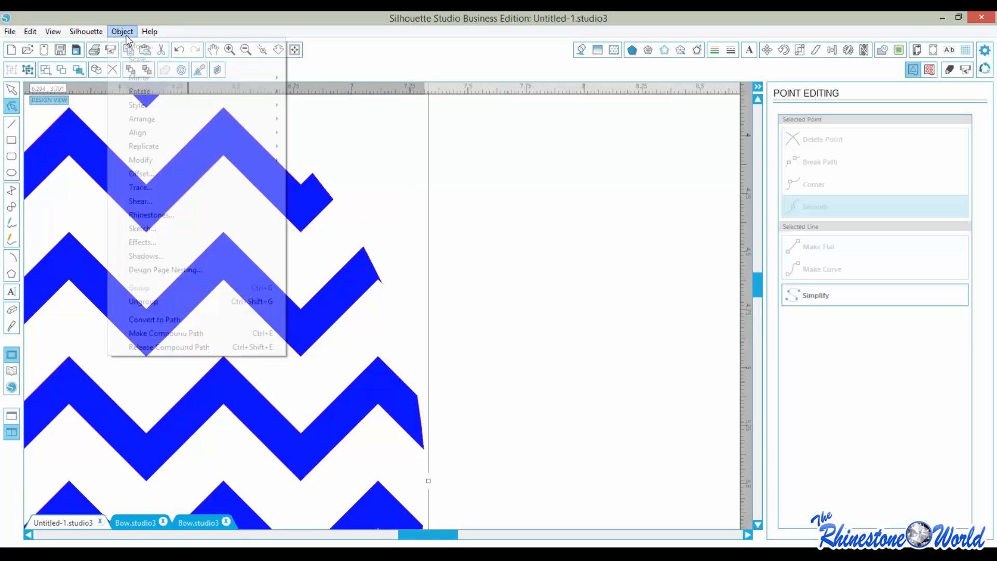
left_click(151, 303)
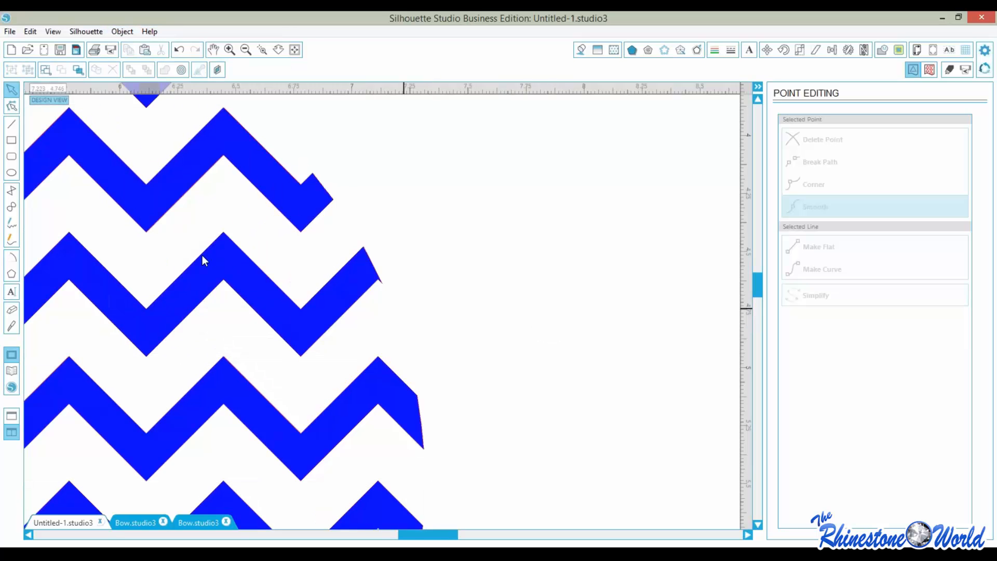
Delete the stray corner point protruding from the right end of the third chevron row
left_click(11, 108)
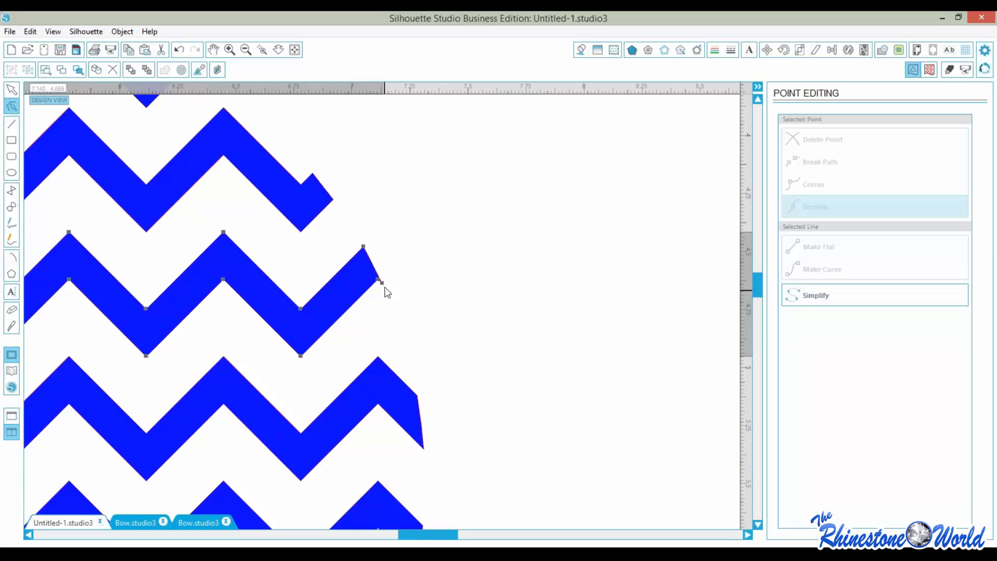
right_click(382, 282)
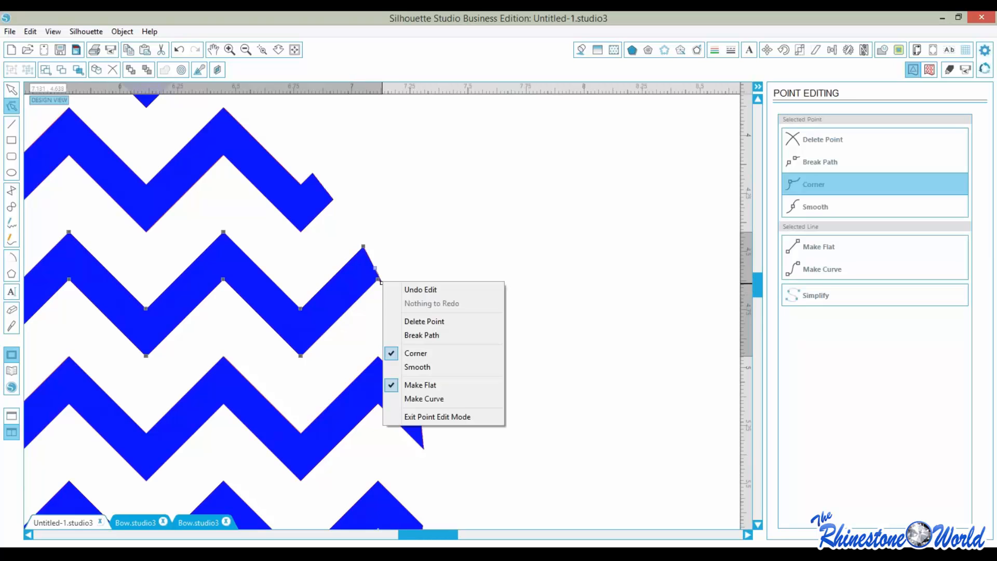
left_click(404, 319)
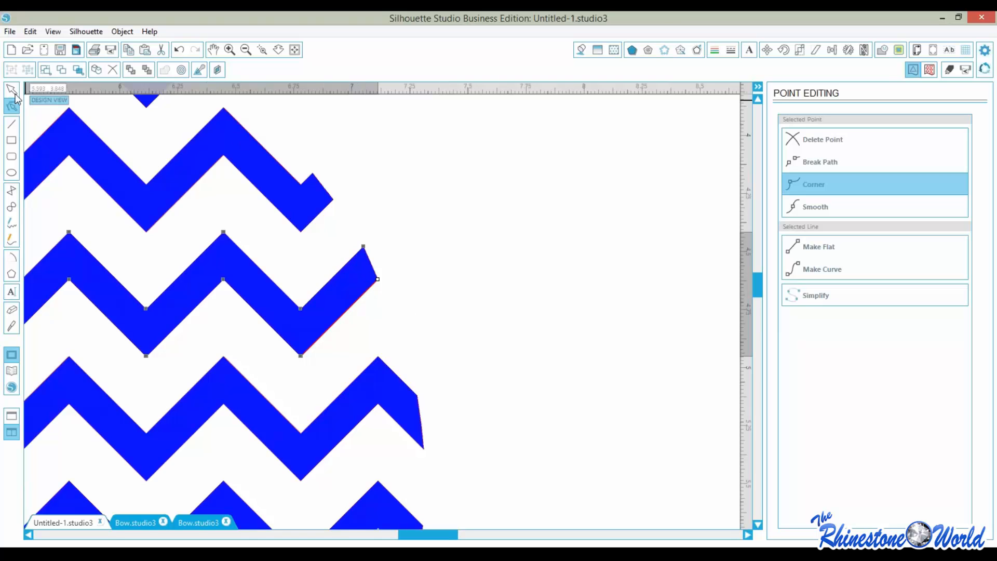
Select all pieces of the round chevron pattern and group them
left_click(296, 47)
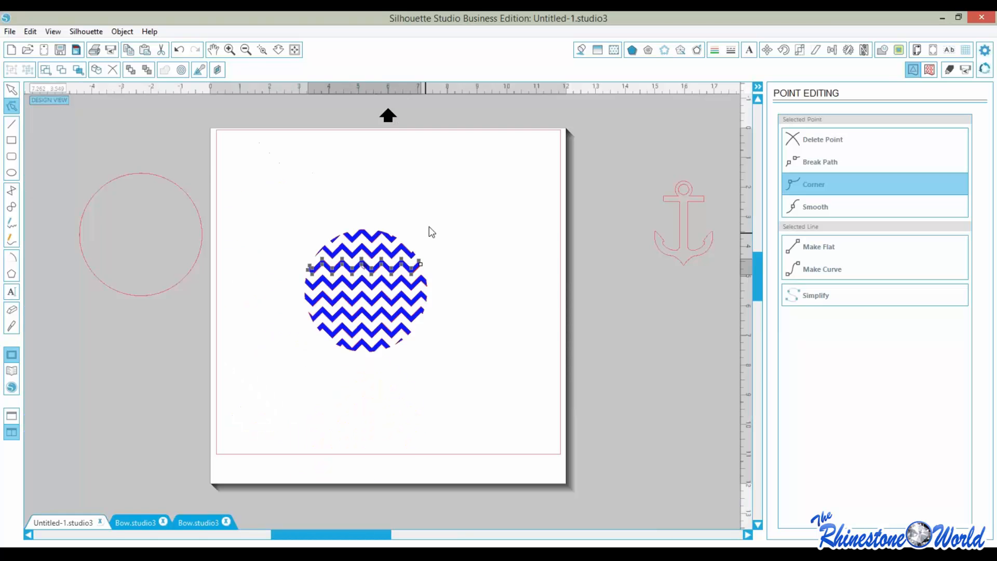
left_click(268, 183)
left_click_drag(268, 182, 473, 367)
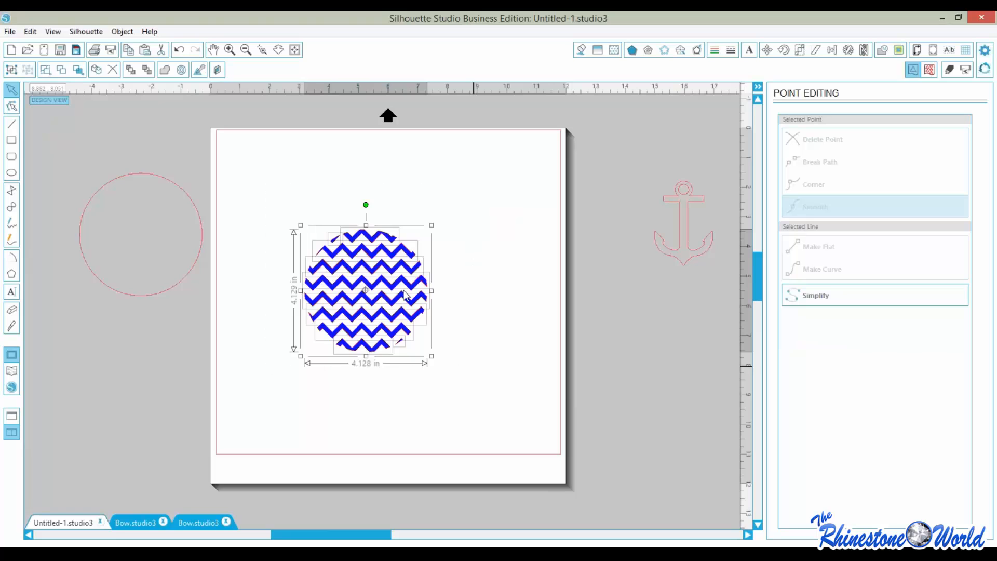
left_click(122, 31)
left_click(156, 288)
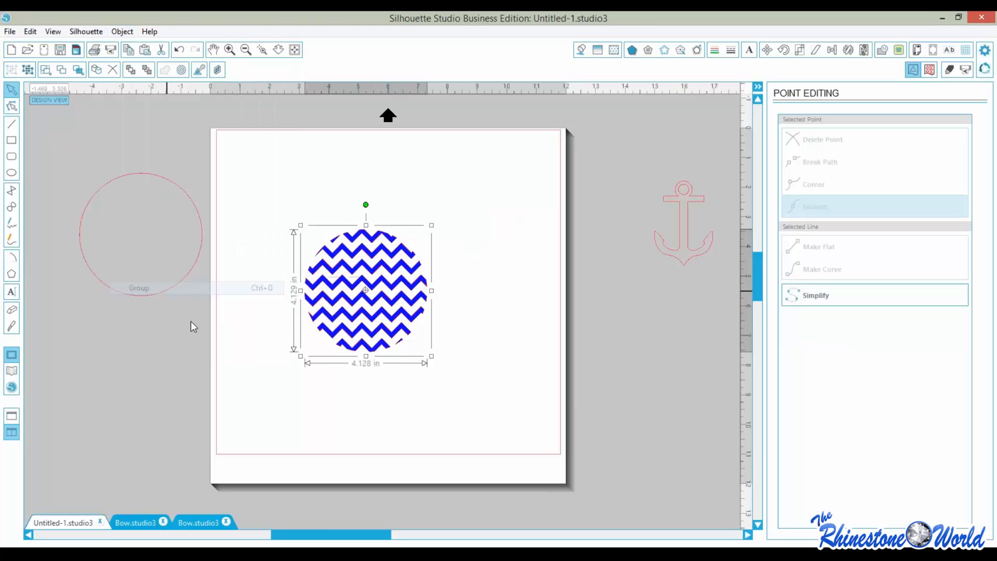
Try the spare circle around the chevrons, move it to the page's upper right, and add a 0.125 in round offset
mouse_move(183, 285)
left_mouse_down()
mouse_move(232, 311)
mouse_move(405, 338)
mouse_move(361, 357)
mouse_move(406, 340)
left_mouse_up()
left_click(426, 371)
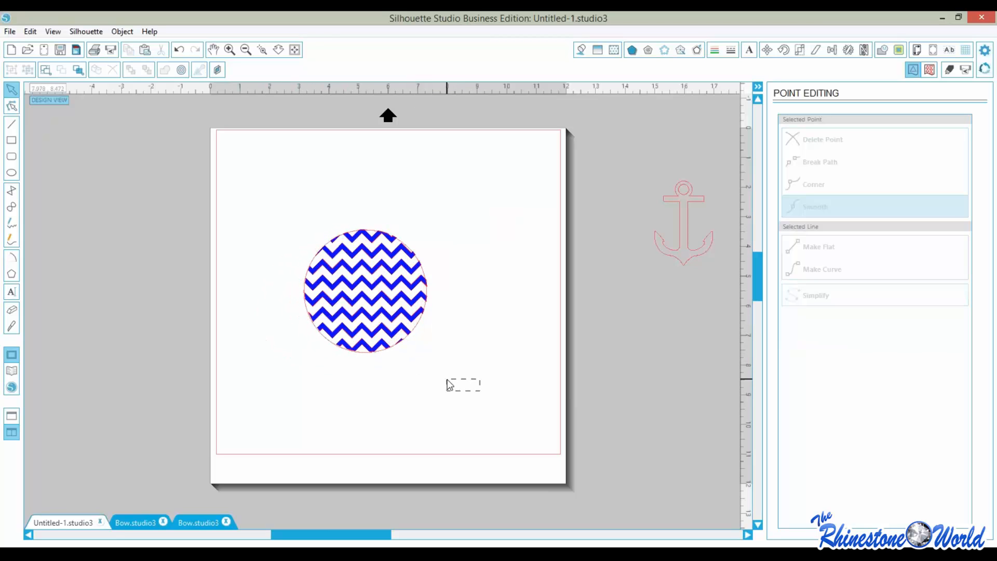
mouse_move(421, 333)
left_mouse_down()
mouse_move(460, 340)
mouse_move(529, 253)
left_mouse_up()
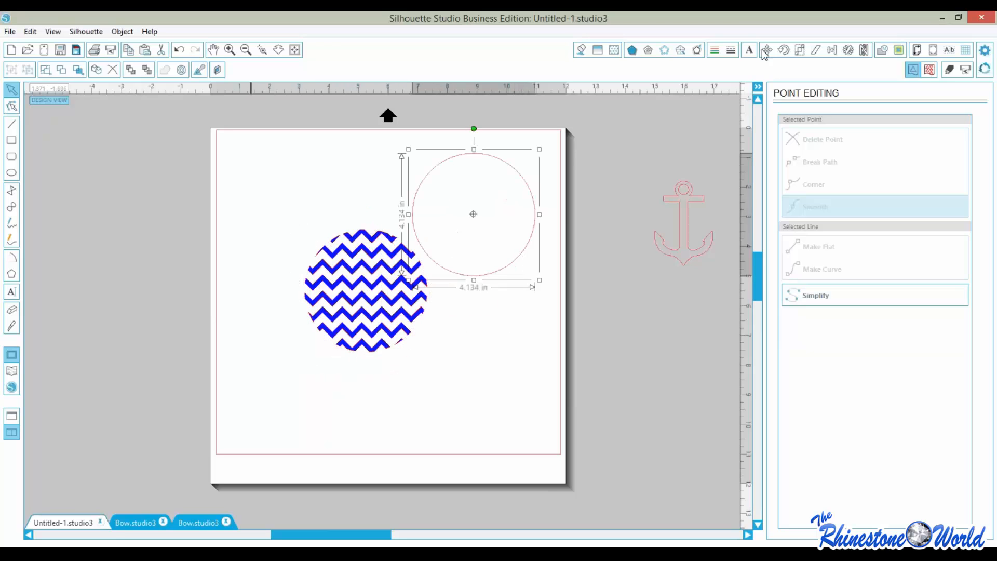
left_click(698, 50)
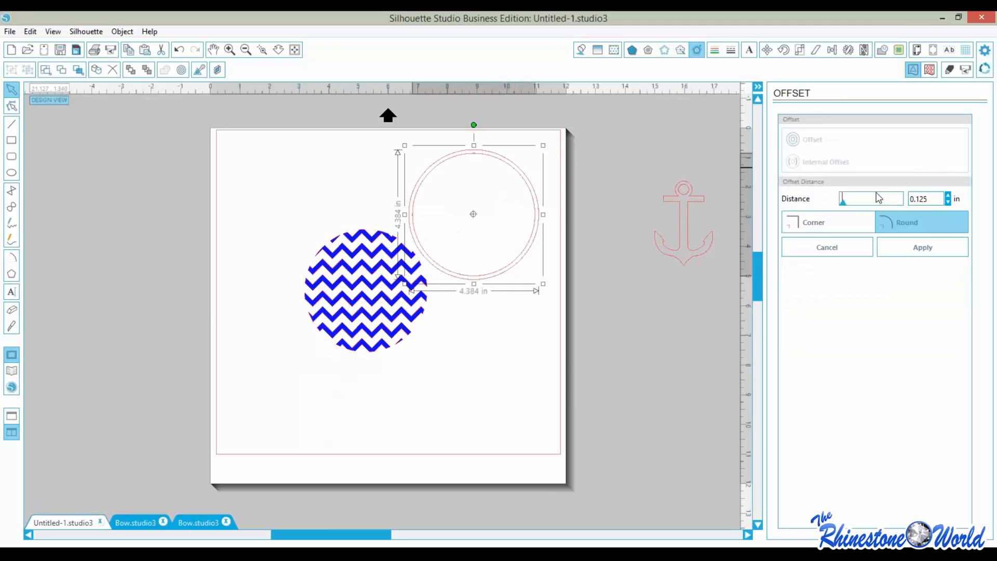
left_click(927, 251)
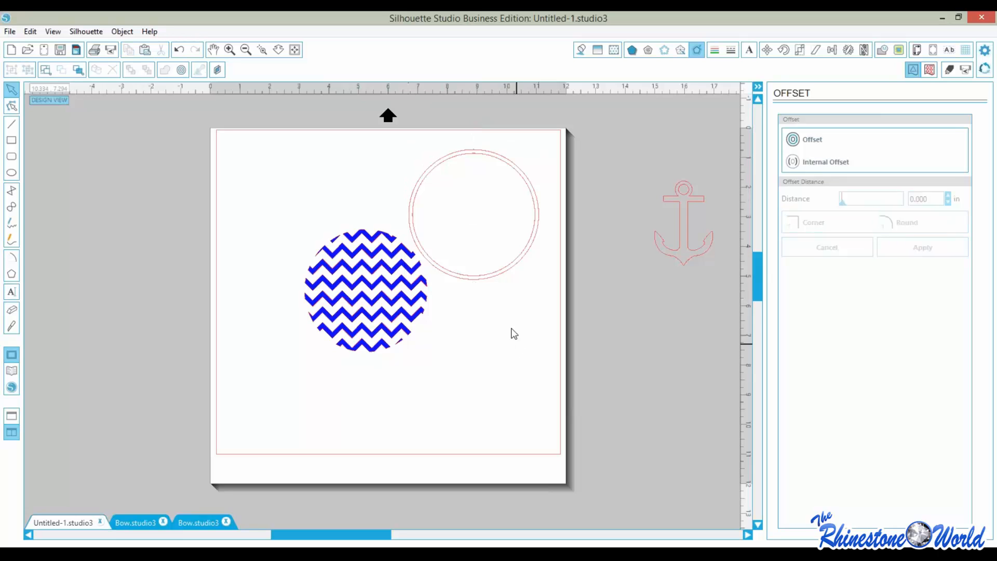
Combine the two concentric circles at the page's upper right into a compound path and fill the ring with light blue
left_click_drag(517, 344, 477, 255)
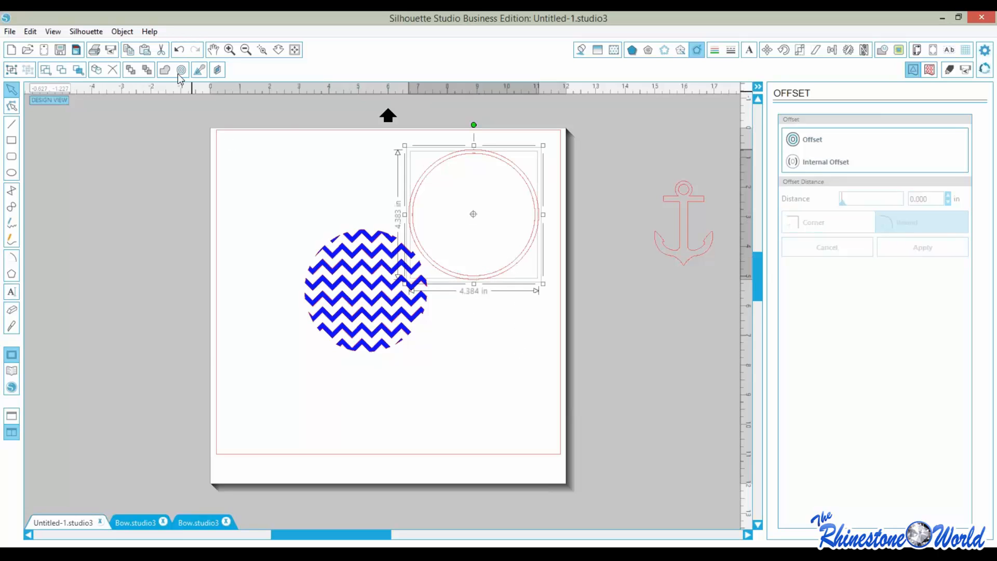
left_click(122, 32)
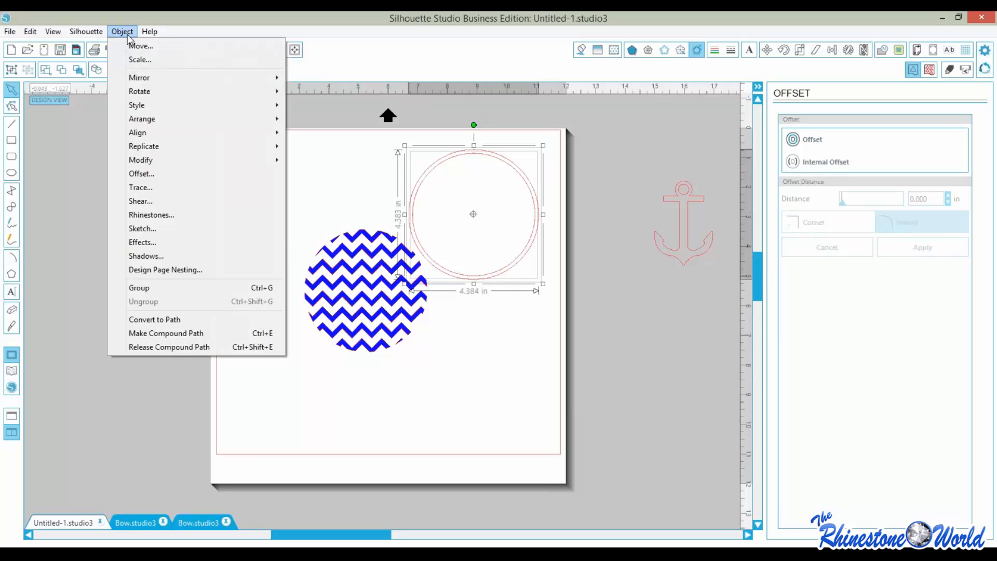
left_click(152, 335)
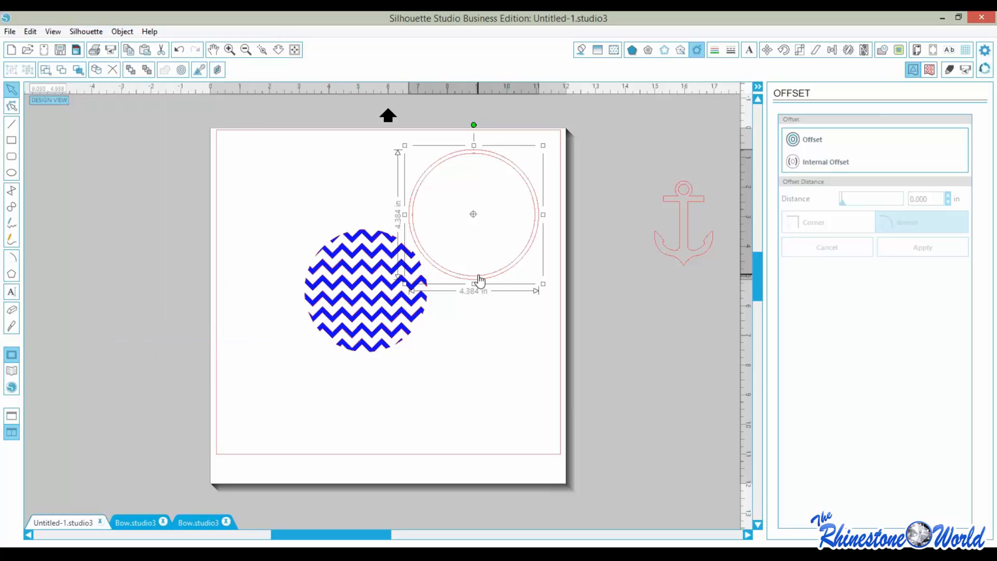
mouse_move(479, 281)
left_mouse_down()
mouse_move(456, 357)
mouse_move(382, 379)
mouse_move(373, 324)
mouse_move(481, 282)
left_mouse_up()
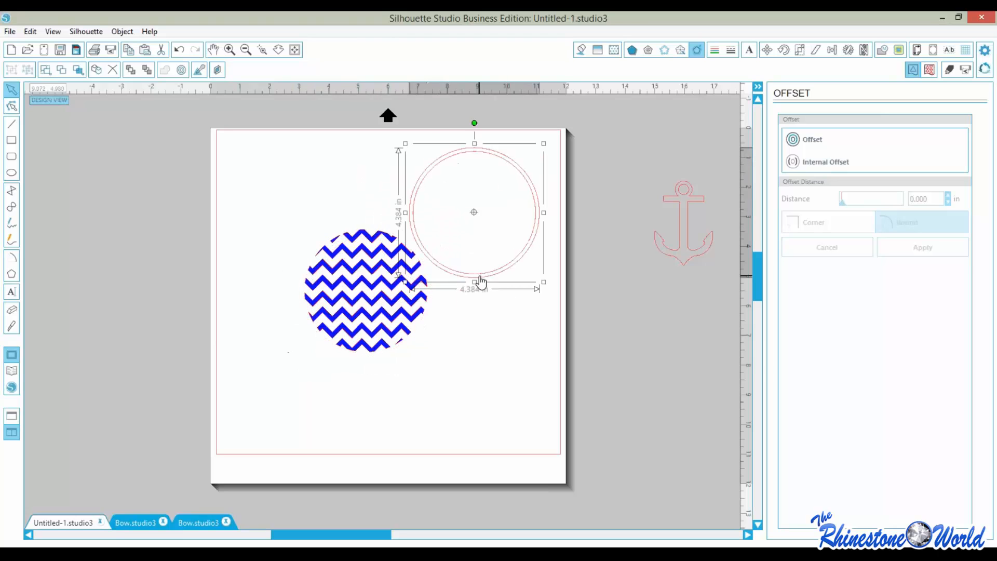
left_click(581, 49)
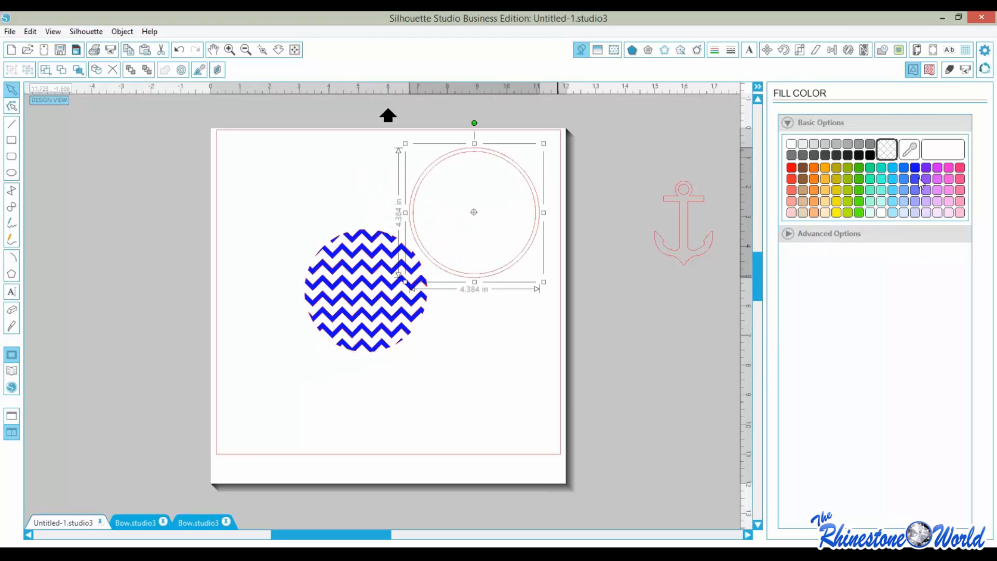
left_click(893, 190)
left_click(500, 294)
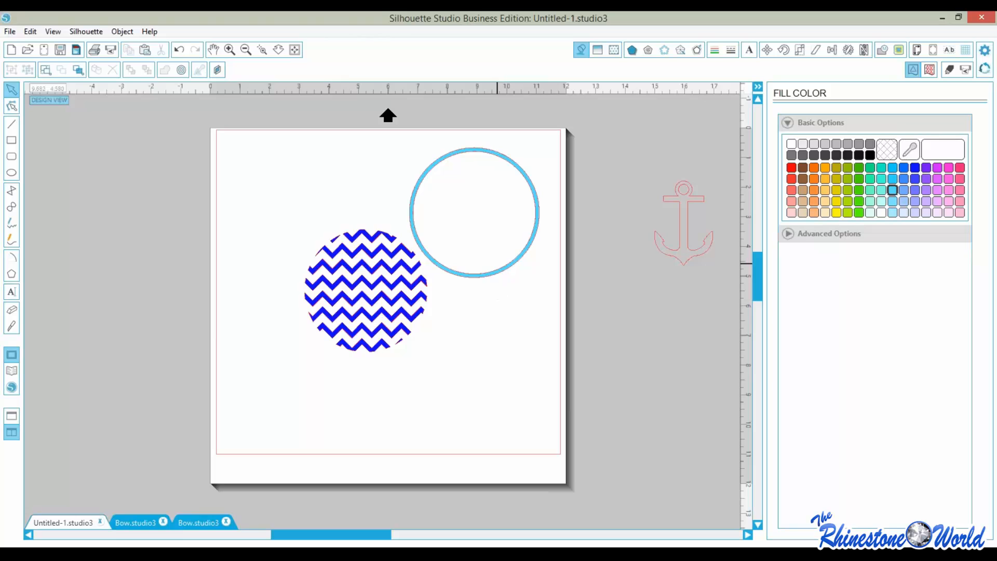
Move the light blue ring around the chevron circle and center the two objects on each other
left_click_drag(497, 272, 391, 349)
left_click_drag(449, 387, 387, 324)
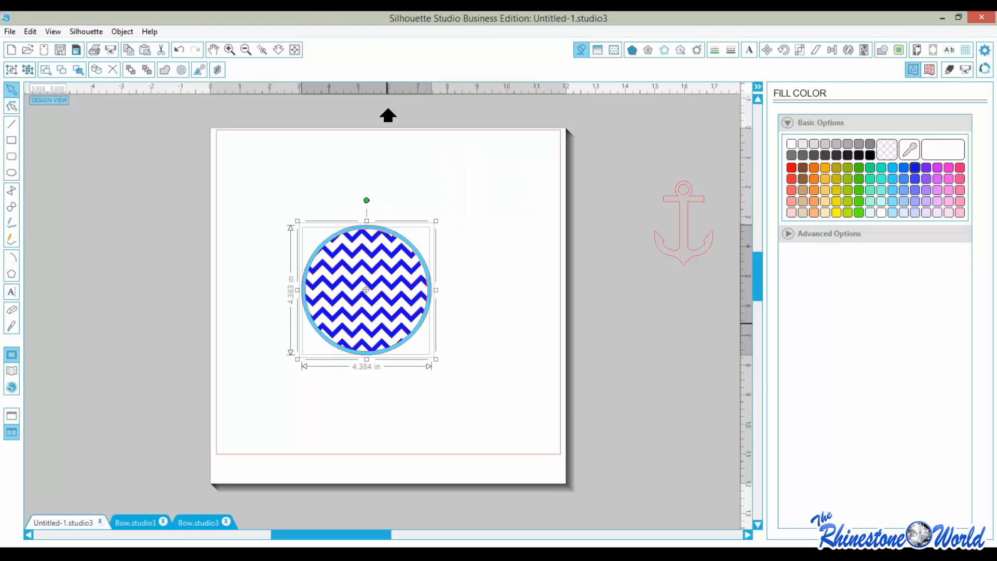
left_click(833, 50)
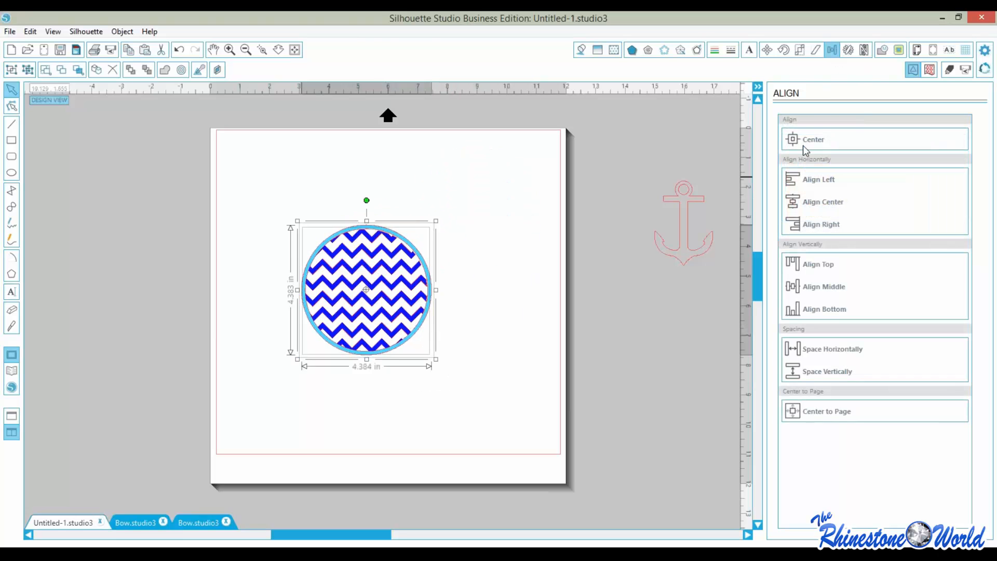
left_click(800, 141)
left_click(507, 300)
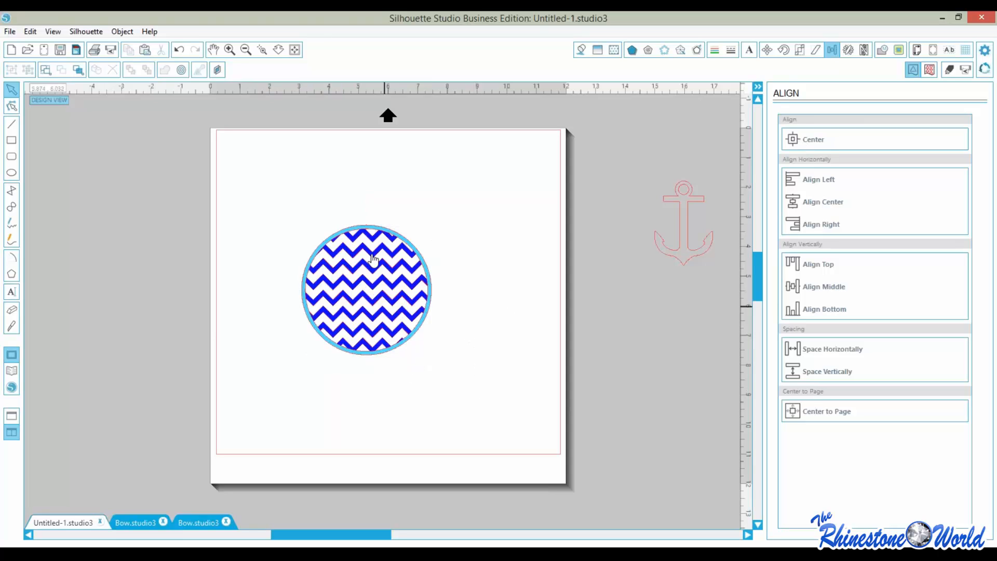
Weld the ring and the chevron pattern into one shape
left_click_drag(459, 400, 387, 327)
left_click(882, 51)
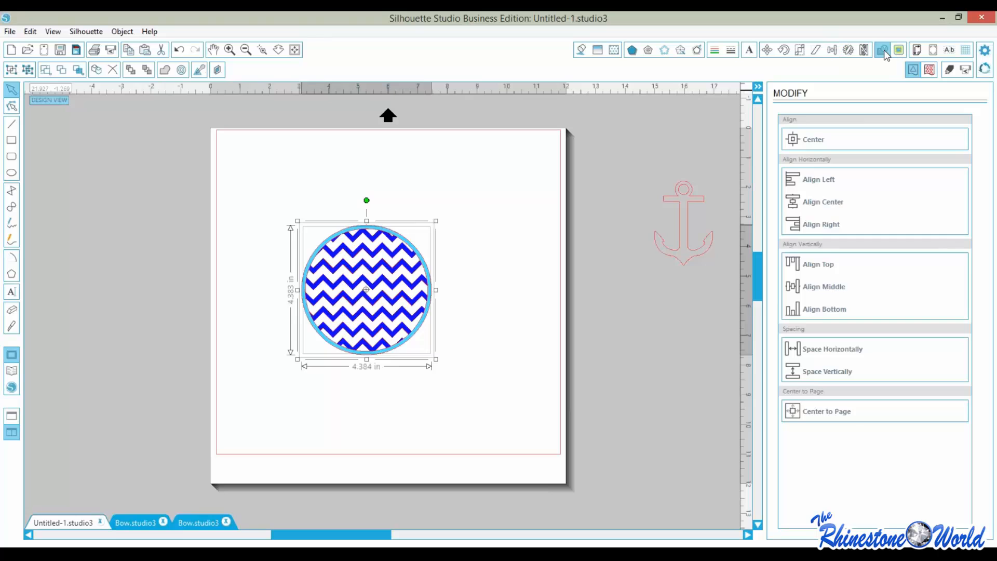
left_click(812, 139)
left_click(511, 302)
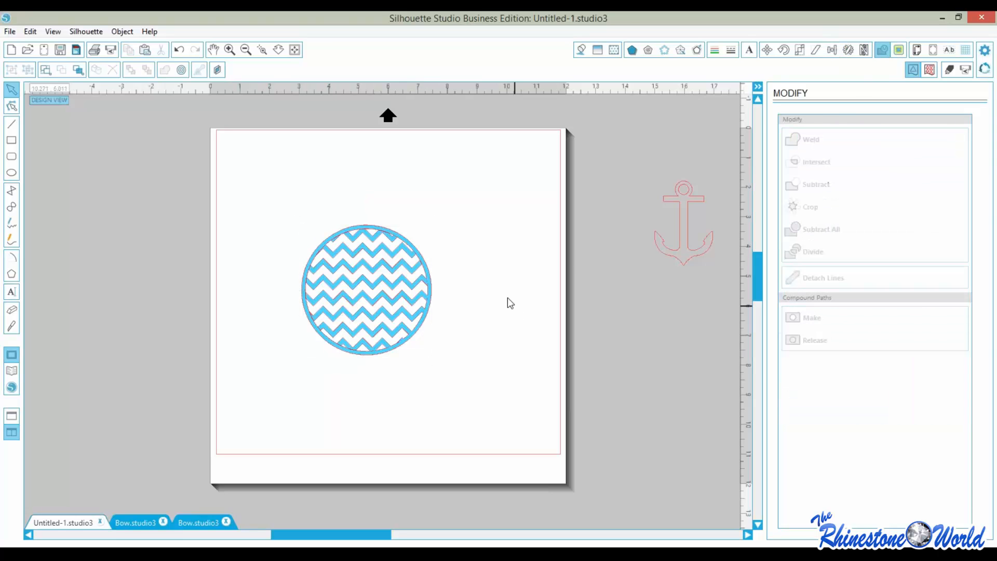
Delete the stray edit points where the last chevron row meets the ring's lower-right inner edge
left_click(263, 50)
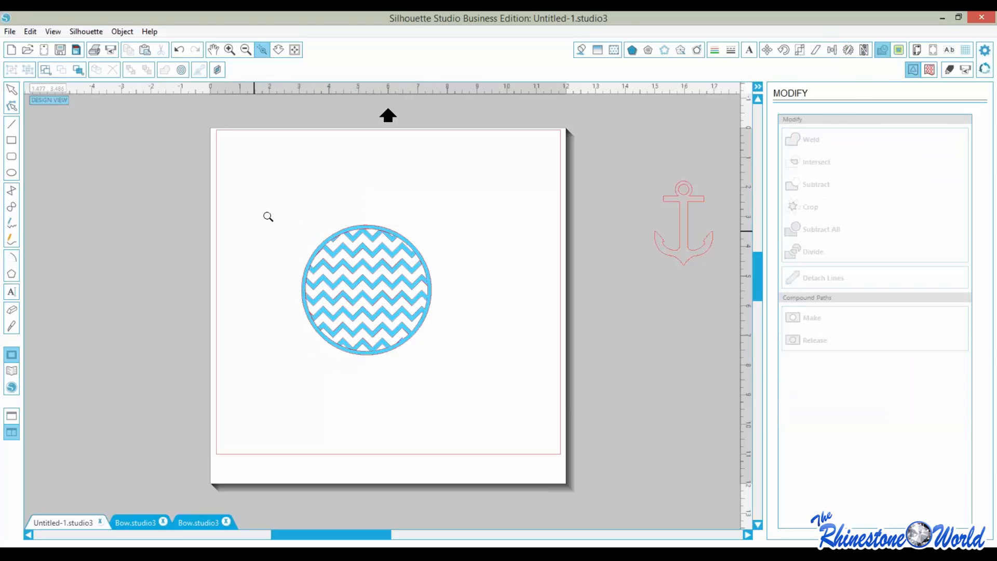
left_click_drag(487, 417, 487, 419)
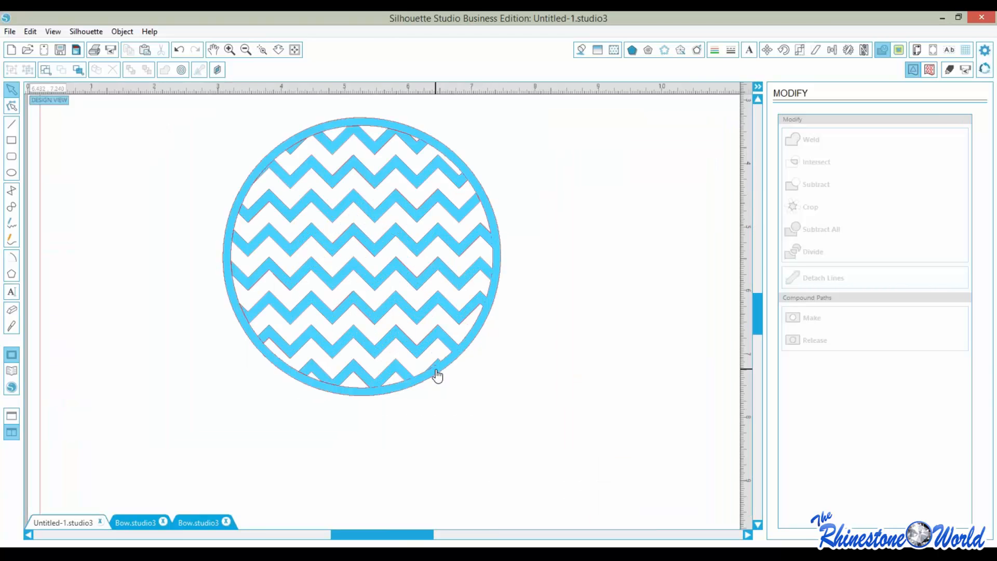
left_click(12, 105)
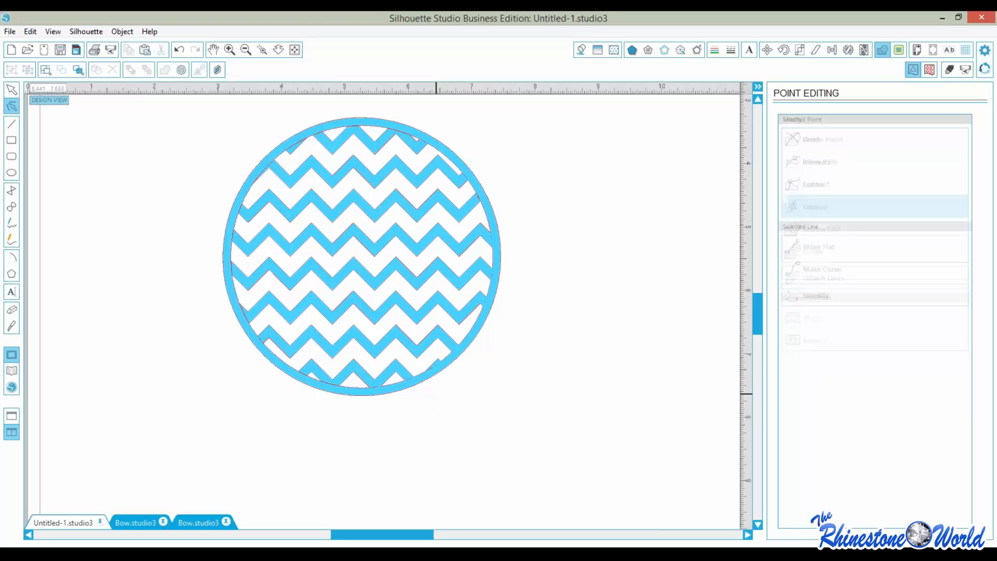
left_click(431, 370)
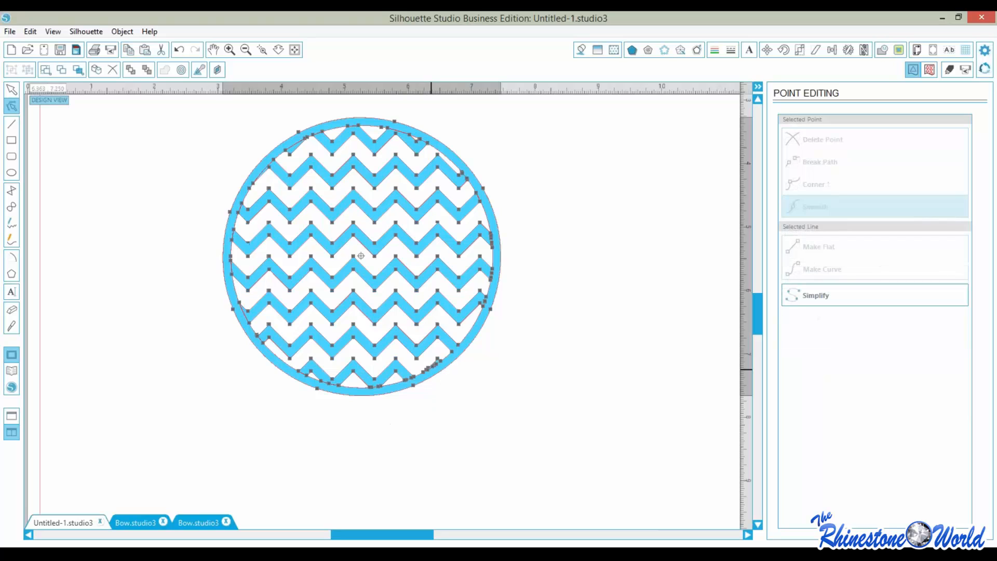
left_click(265, 50)
left_click_drag(406, 342, 500, 444)
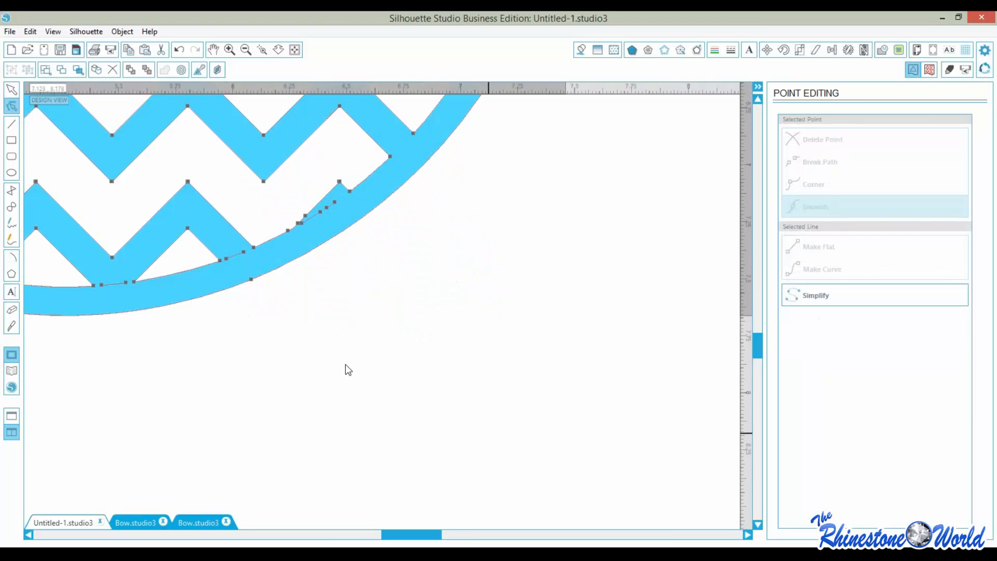
left_click(335, 202)
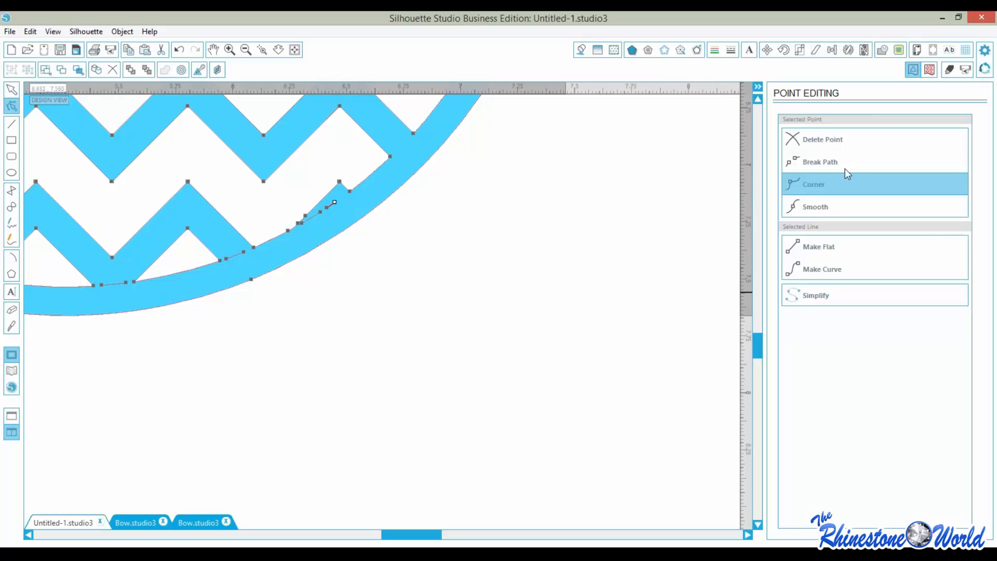
left_click(820, 140)
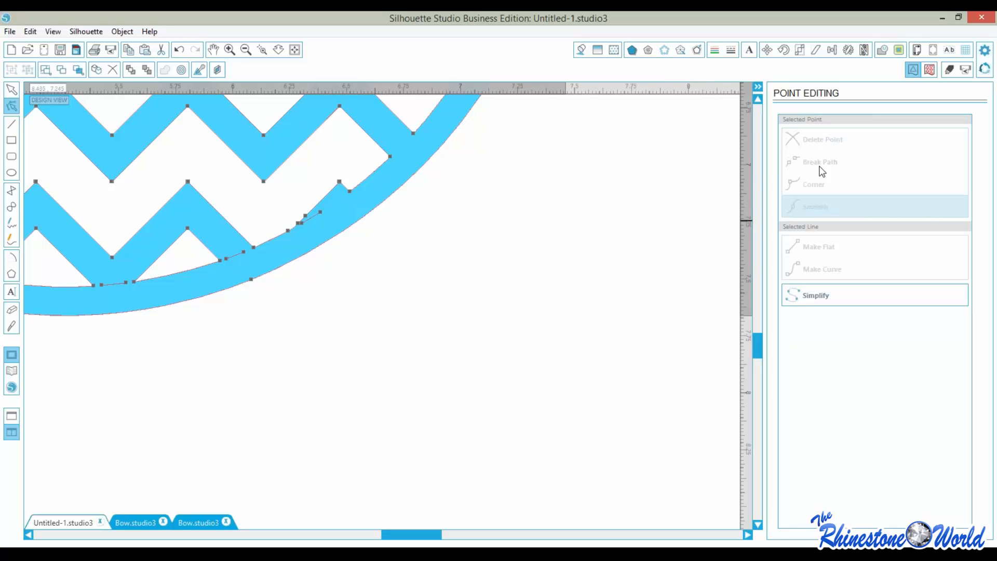
left_click(320, 212)
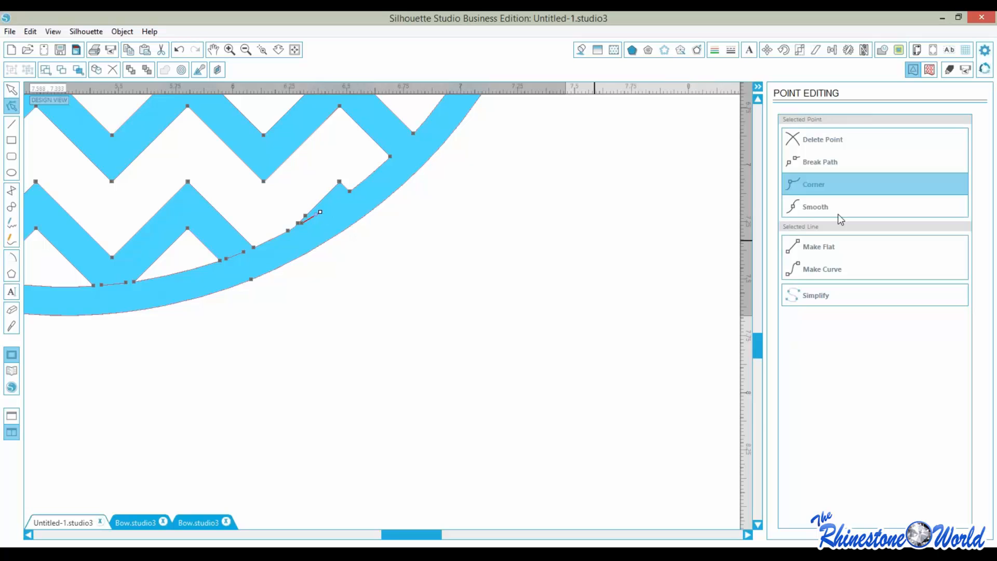
left_click(830, 147)
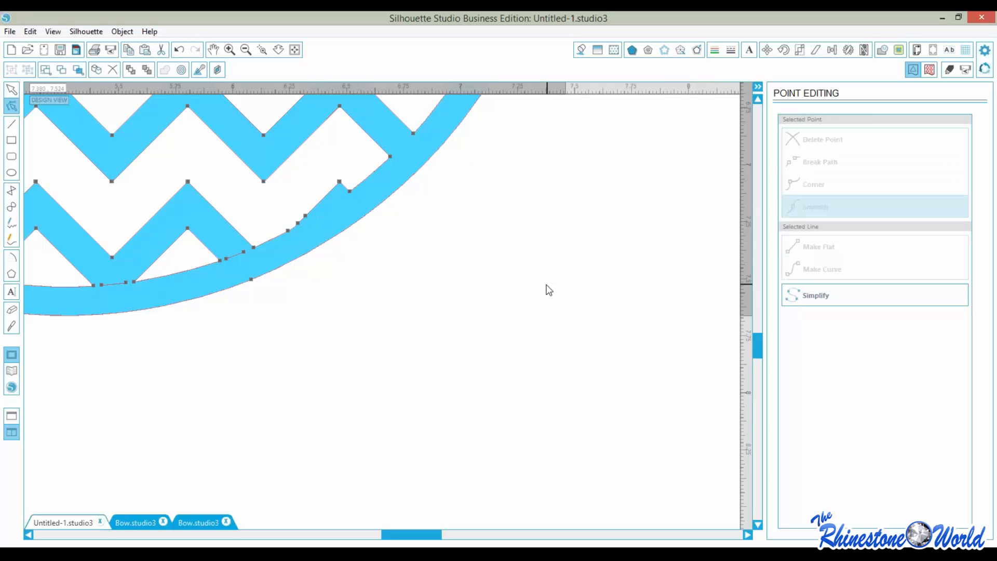
left_click(295, 49)
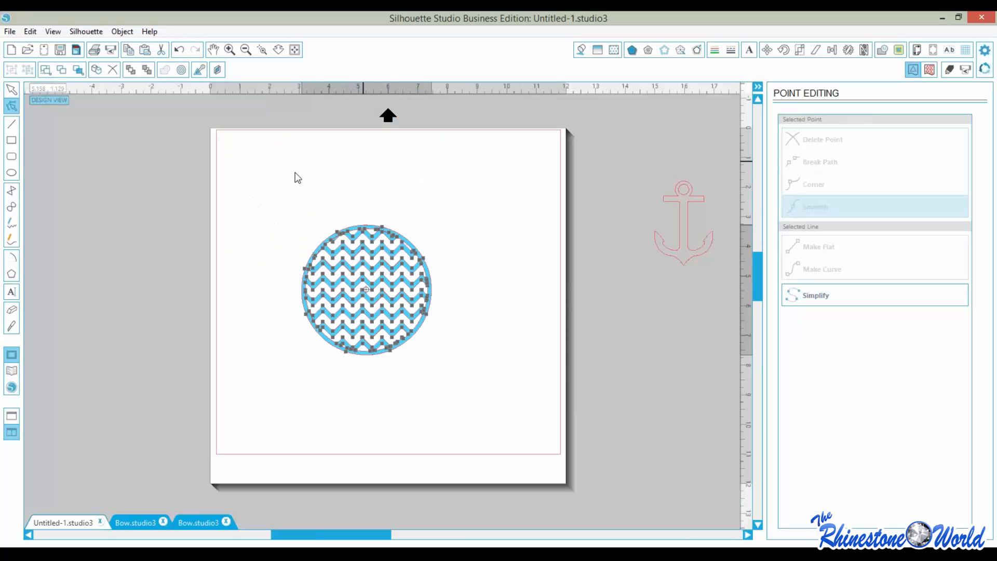
Move the welded chevron circle toward the page's upper left
left_click_drag(270, 192, 449, 400)
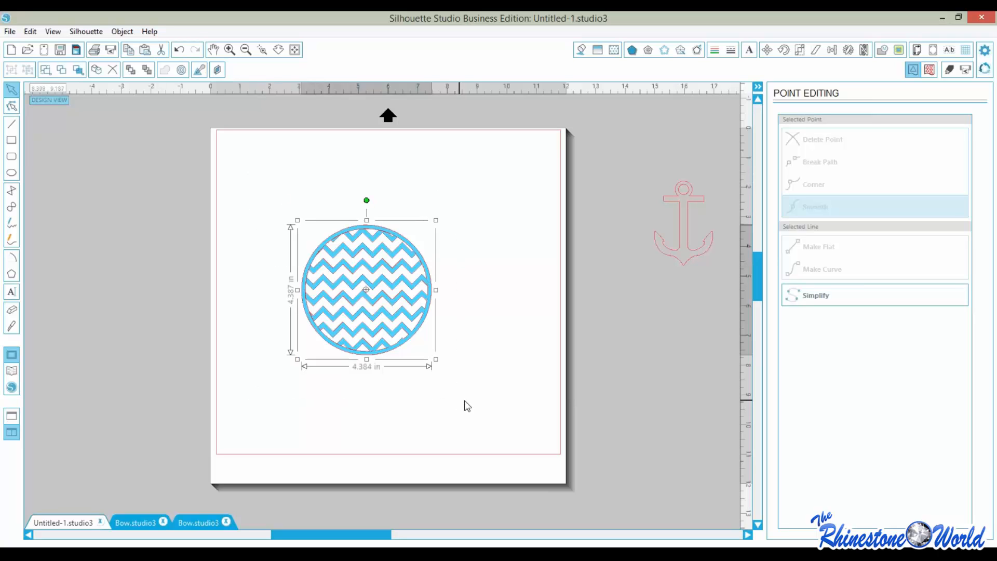
left_click(473, 396)
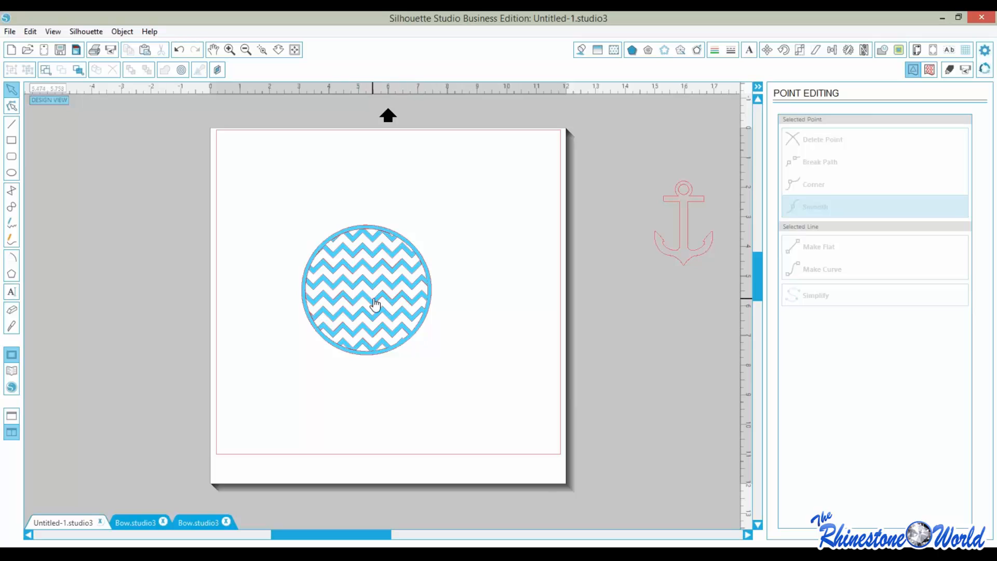
left_click_drag(377, 304, 320, 239)
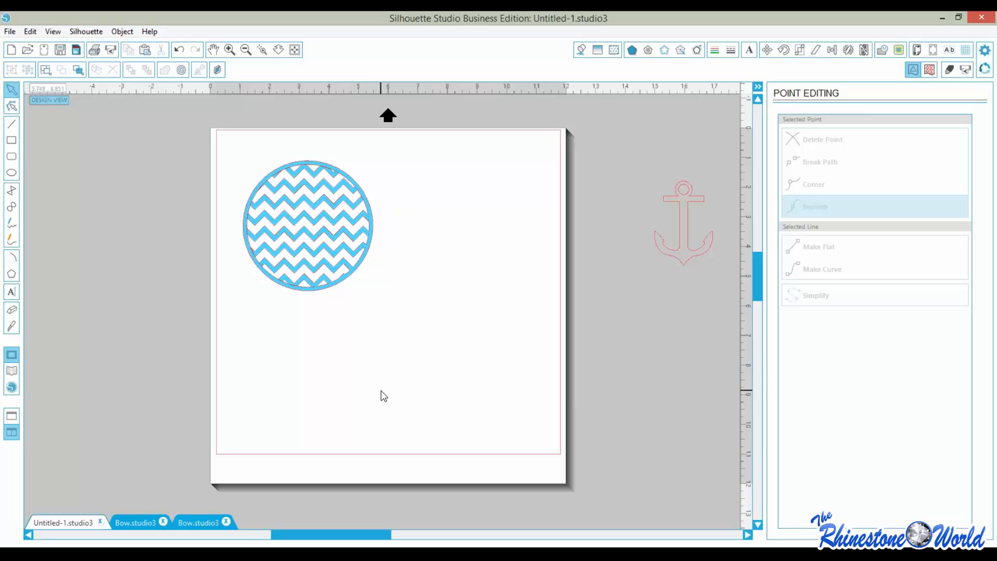
left_click(12, 371)
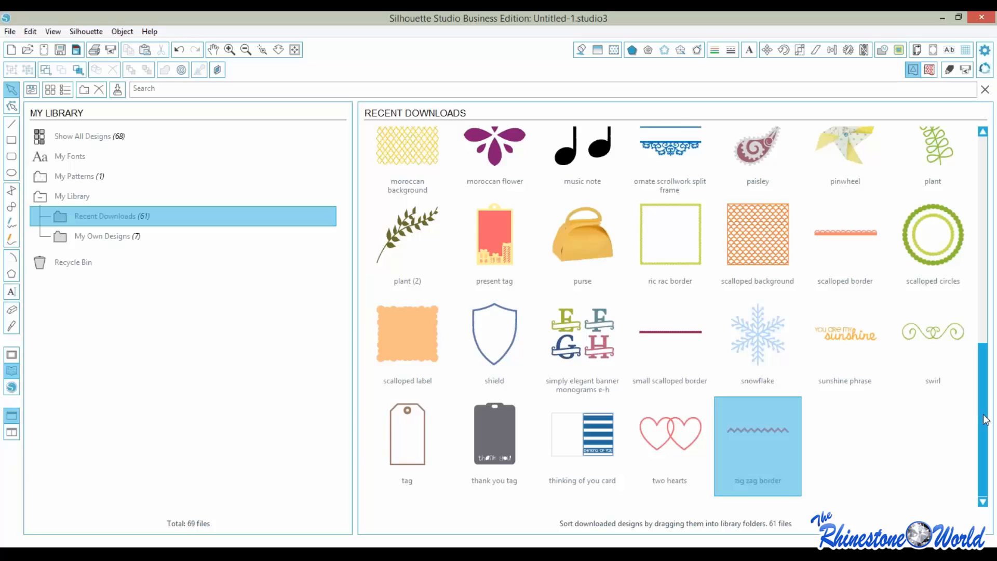
left_click_drag(985, 420, 994, 162)
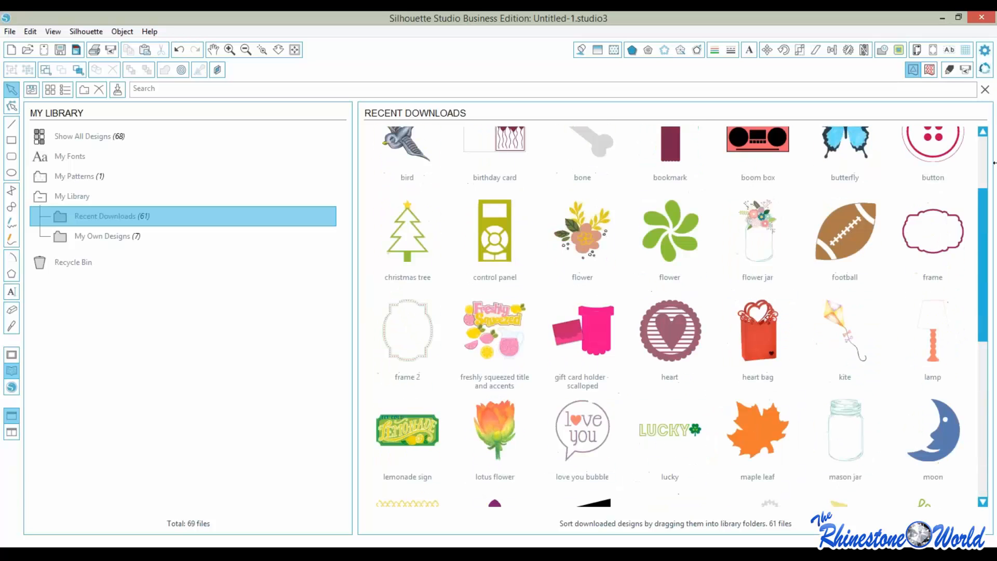
left_click(986, 91)
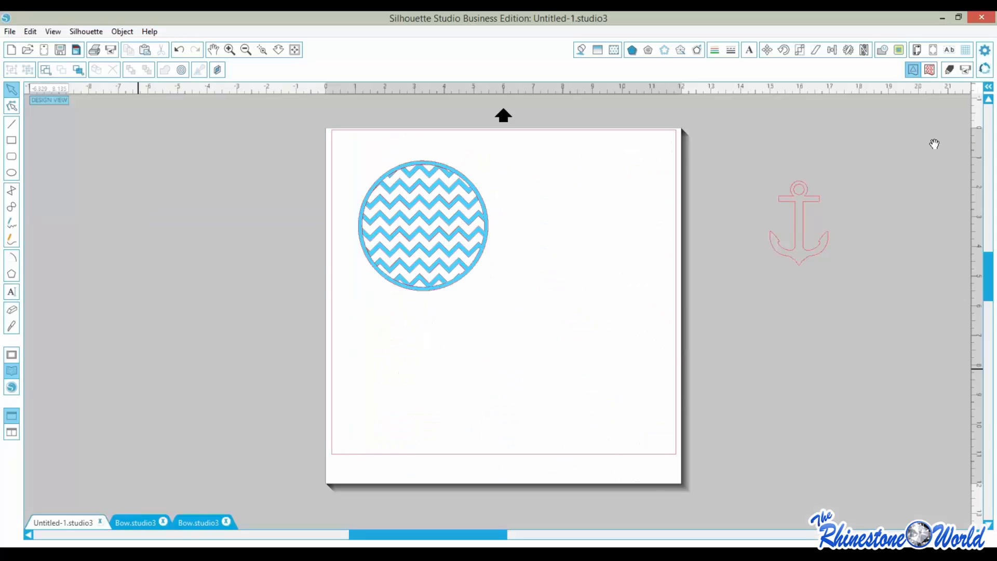
Move the chevron circle into the page's upper-left corner and draw a cluster of nine circles of varied sizes below it
left_click_drag(446, 263, 413, 213)
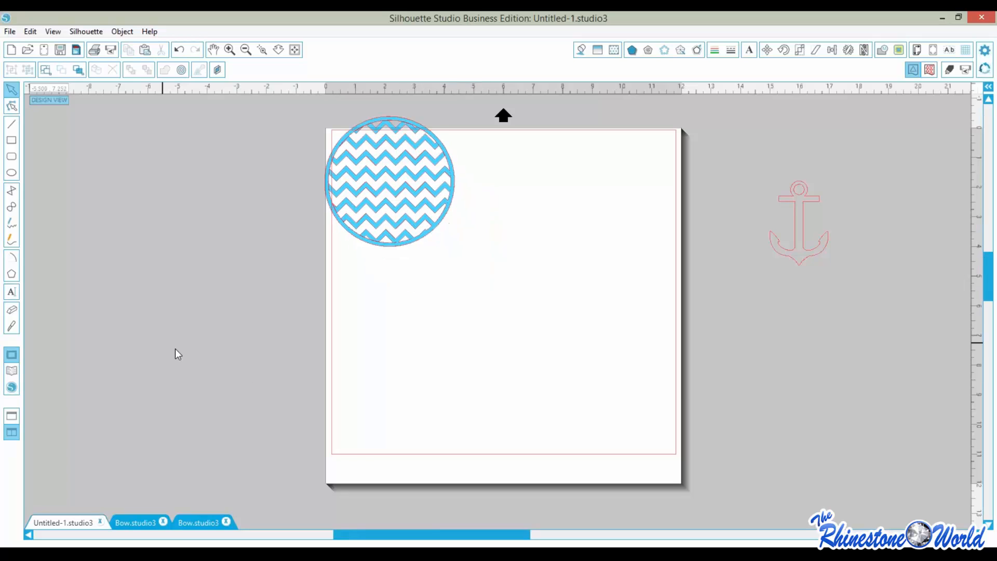
left_click(12, 175)
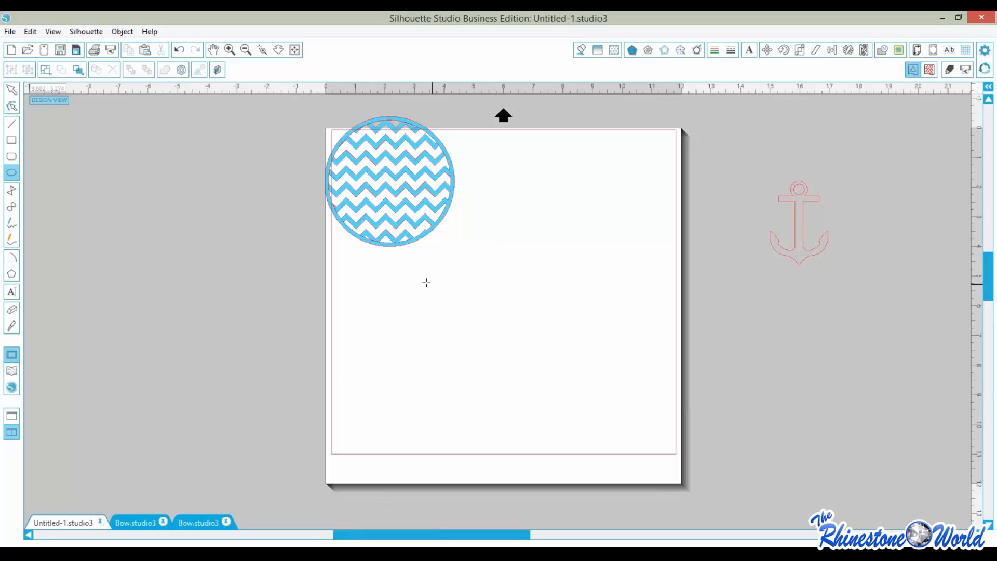
mouse_move(408, 301)
left_mouse_down()
mouse_move(422, 316)
mouse_move(452, 316)
left_mouse_up()
mouse_move(410, 343)
left_mouse_down()
mouse_move(444, 388)
mouse_move(451, 383)
left_mouse_up()
mouse_move(427, 325)
left_mouse_down()
mouse_move(404, 347)
mouse_move(455, 333)
left_mouse_up()
left_click_drag(463, 298, 477, 312)
mouse_move(481, 374)
left_mouse_down()
mouse_move(462, 354)
mouse_move(478, 335)
left_mouse_up()
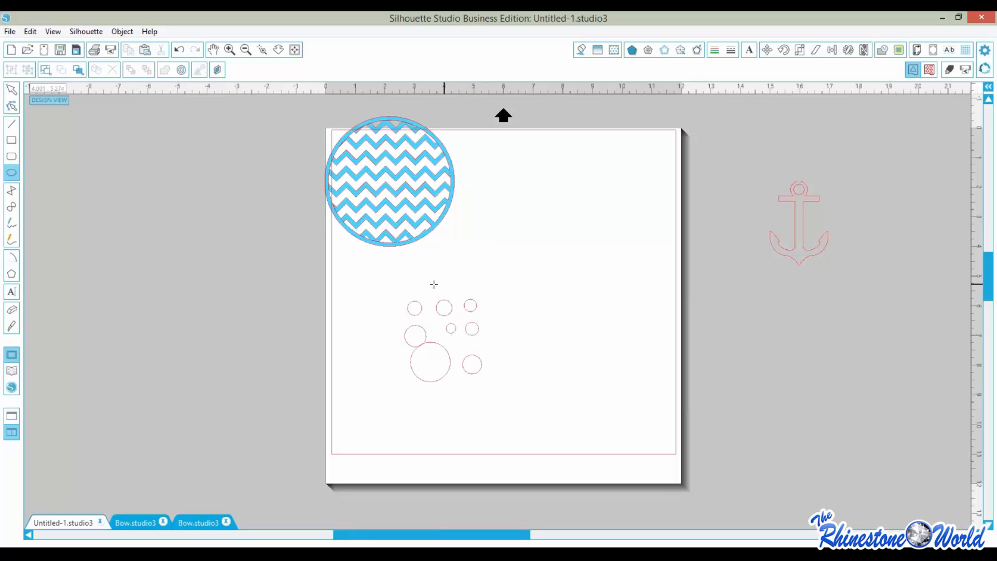
left_click_drag(433, 284, 442, 293)
left_click(11, 89)
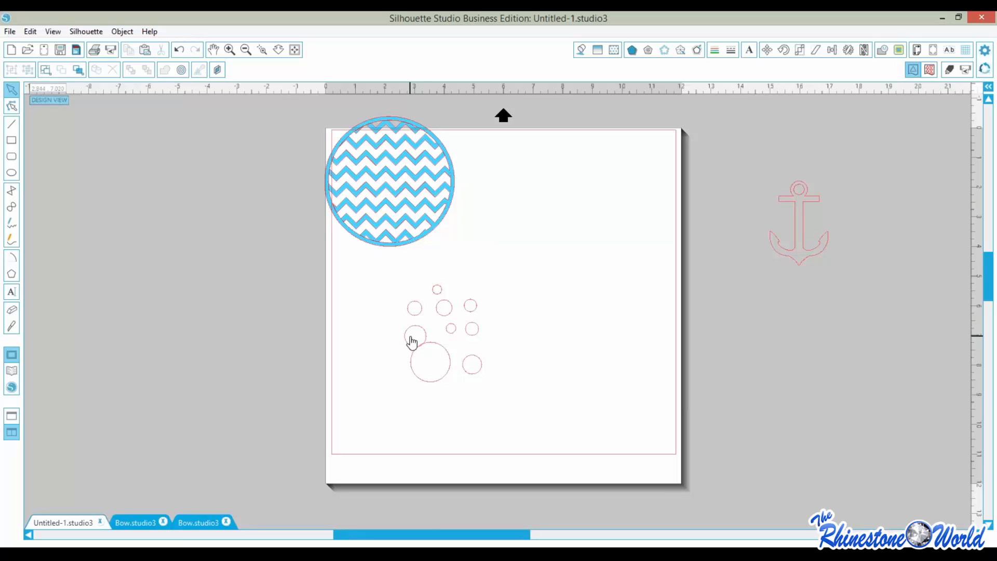
Shift the second-largest circle in toward the cluster's center, and place a duplicate of the small central circle just below the original
left_click_drag(418, 338, 433, 329)
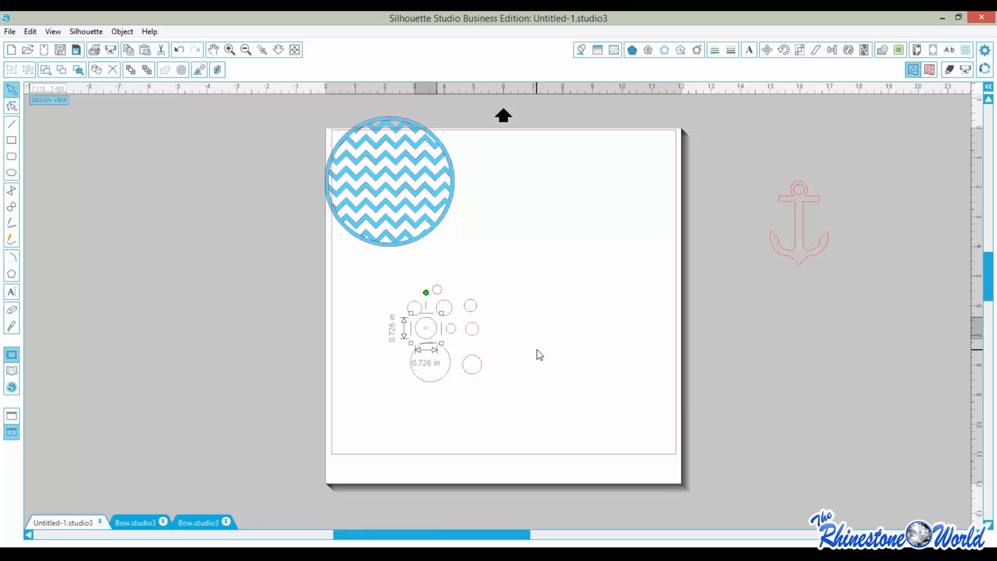
left_click(537, 351)
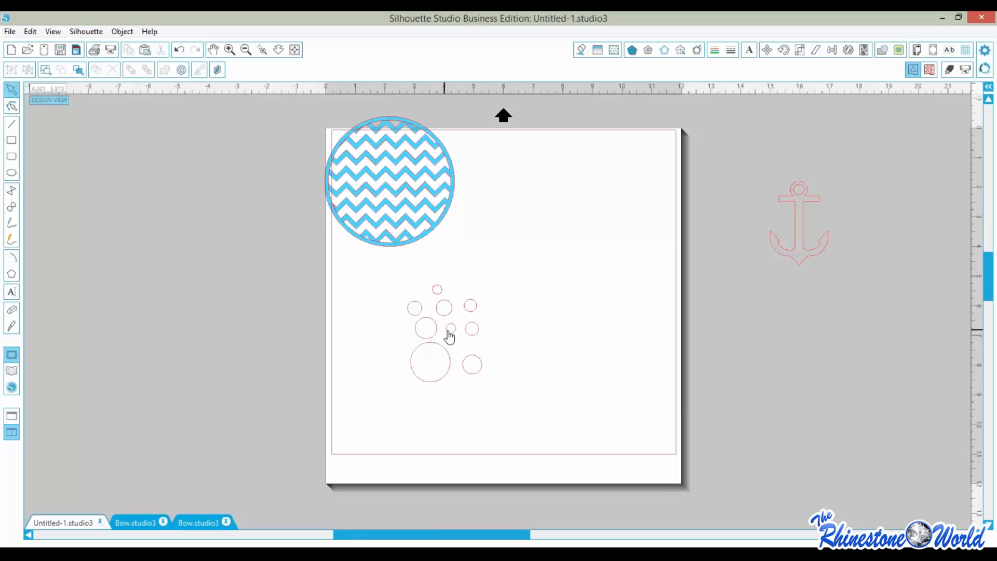
left_click(451, 329)
key("ctrl+d")
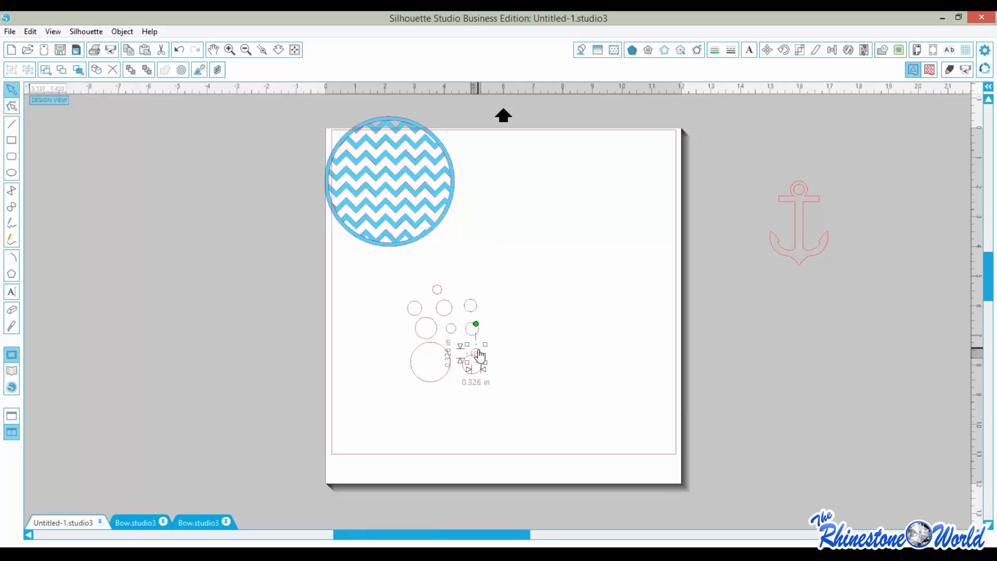
left_click_drag(477, 354, 459, 346)
left_click(523, 410)
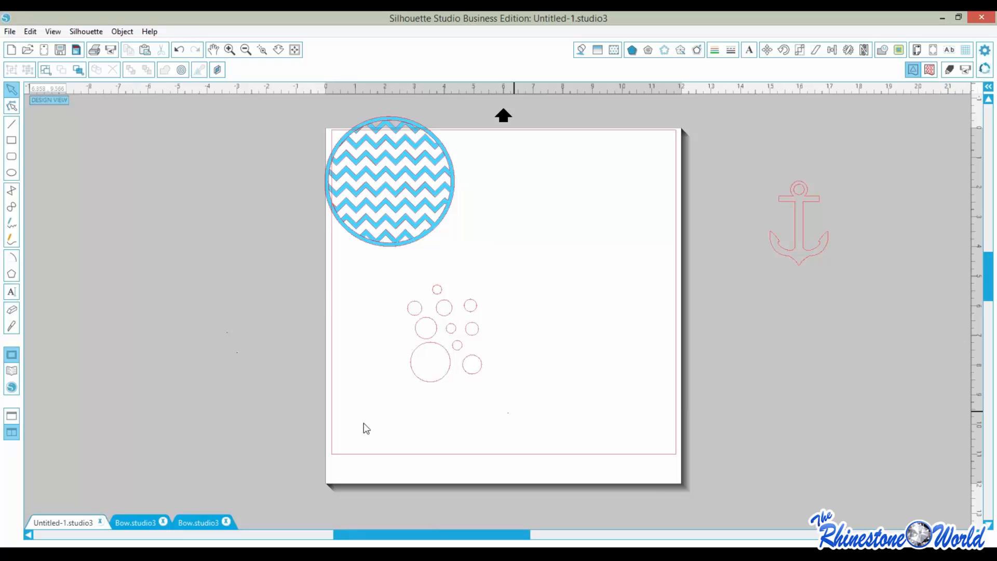
Insert the heart design named "download" from the My Own Designs library folder onto the page
left_click(13, 371)
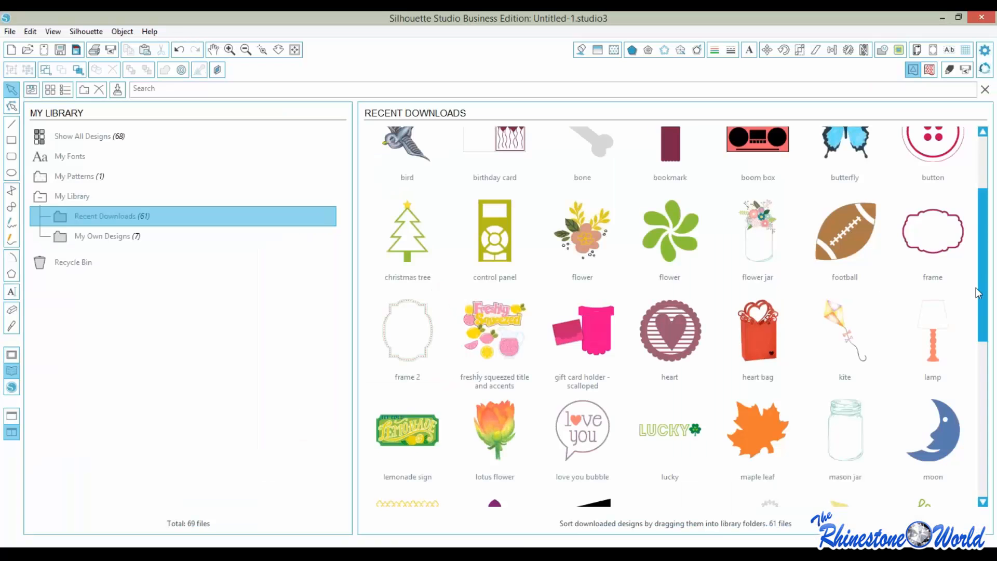
scroll(976, 288, "down", 5)
left_click(133, 238)
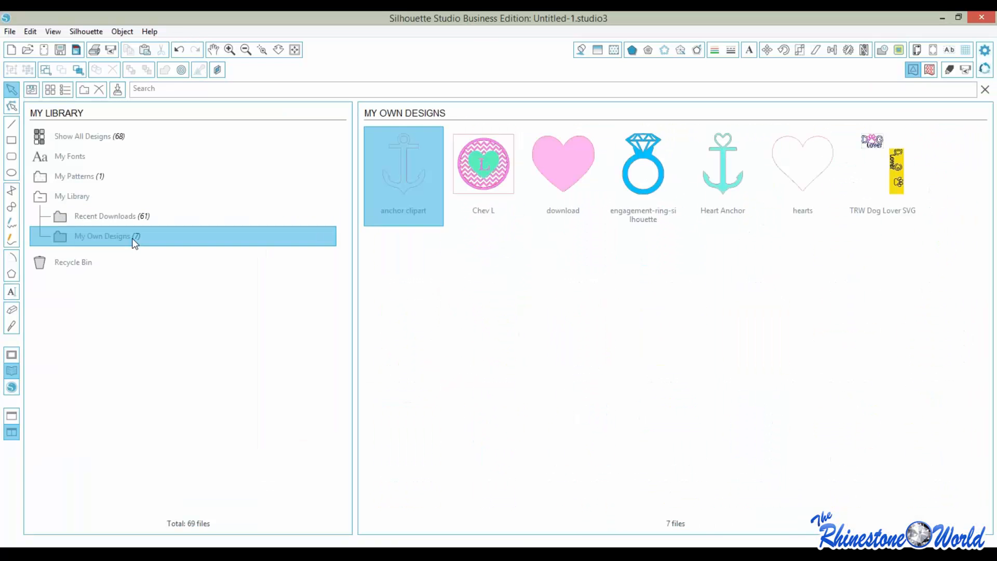
double_click(569, 174)
left_click(618, 311)
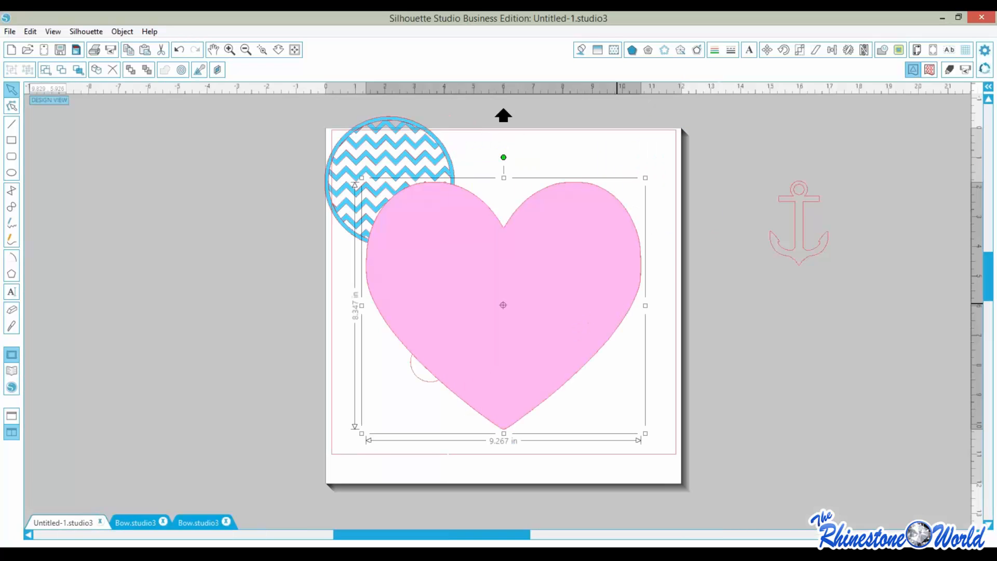
Make the heart's fill transparent and move the heart up and away from the circle cluster
left_click(581, 49)
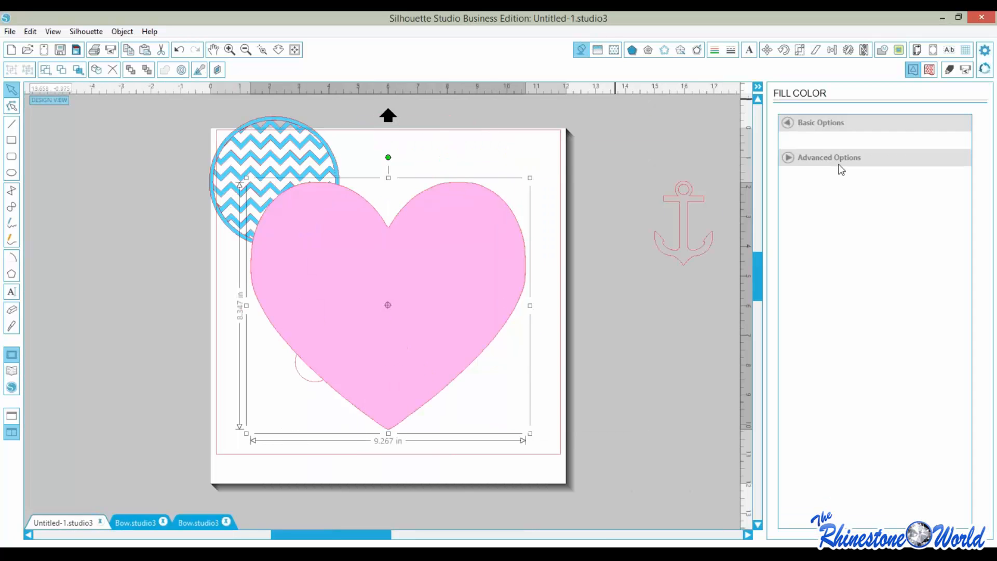
left_click(890, 151)
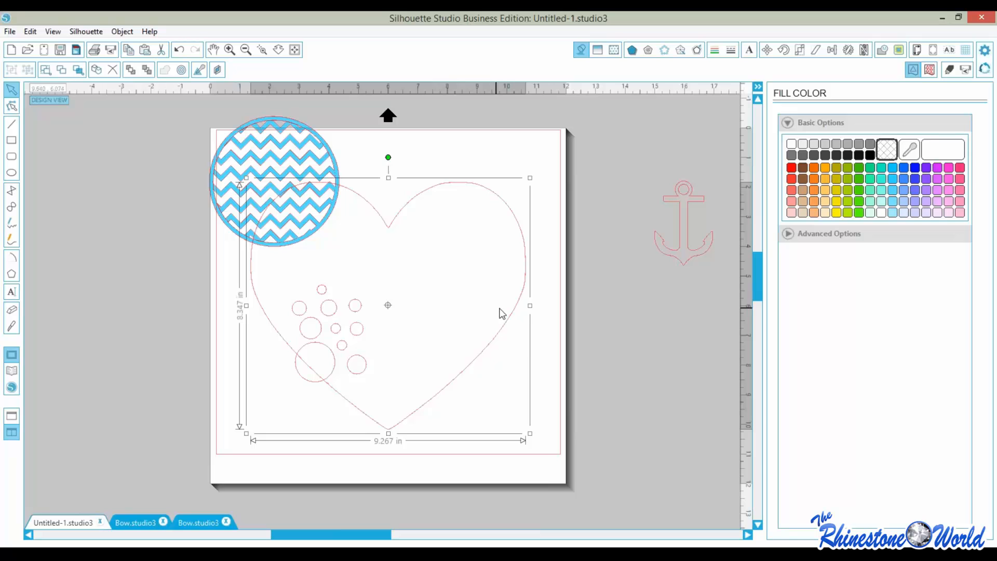
left_click_drag(471, 373, 590, 328)
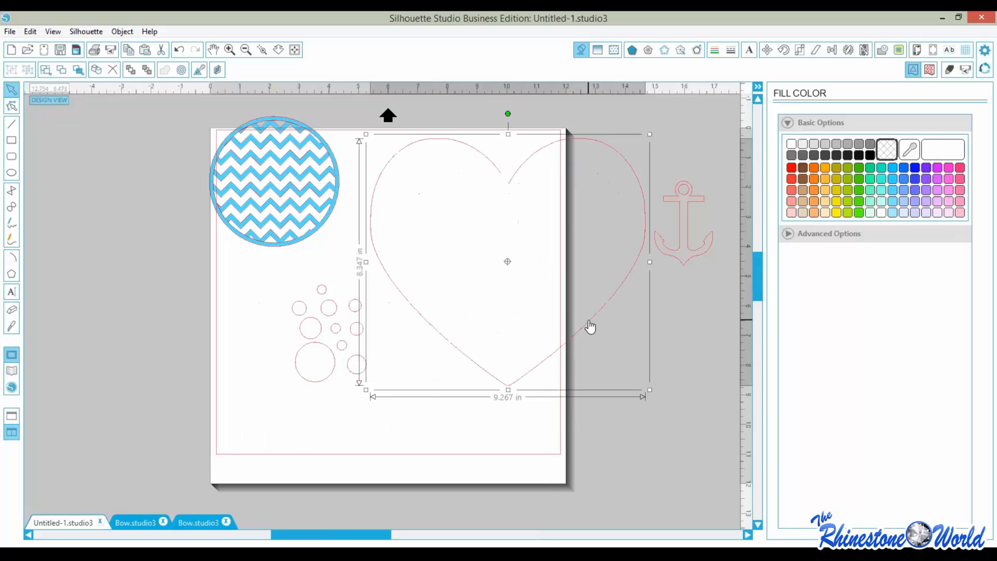
Fill all circles of the cluster with solid orange
left_click(297, 446)
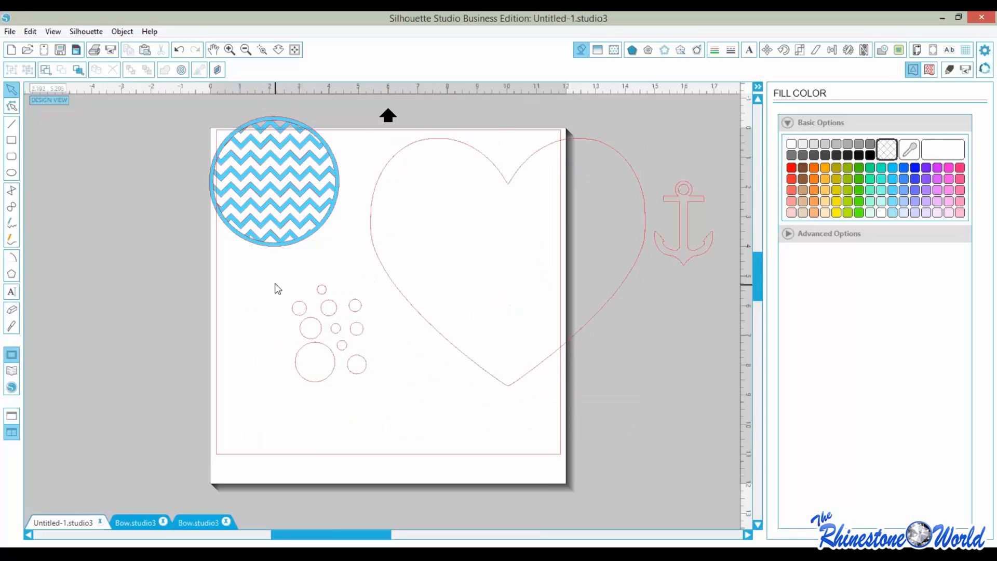
left_click_drag(278, 289, 371, 430)
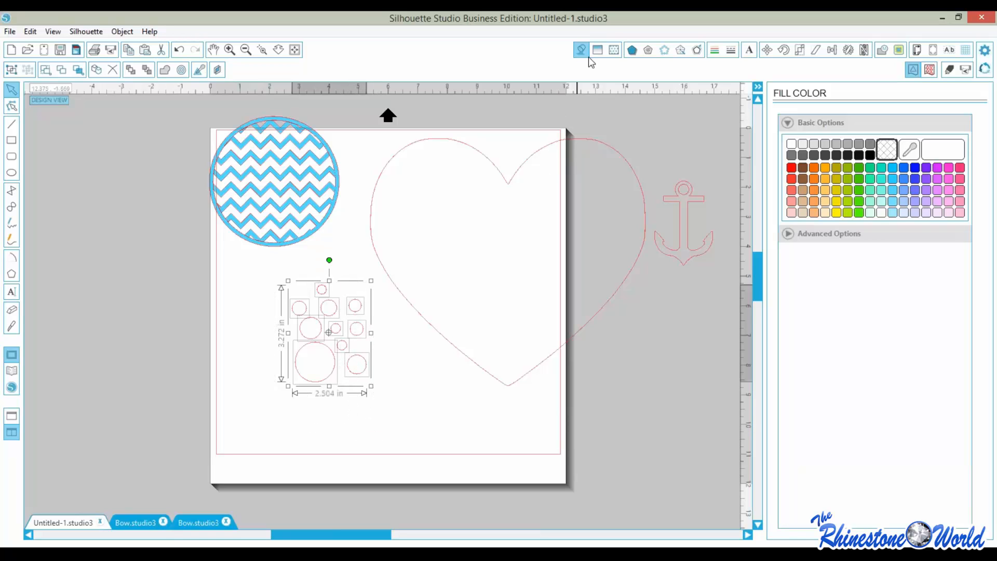
left_click(826, 167)
left_click(446, 414)
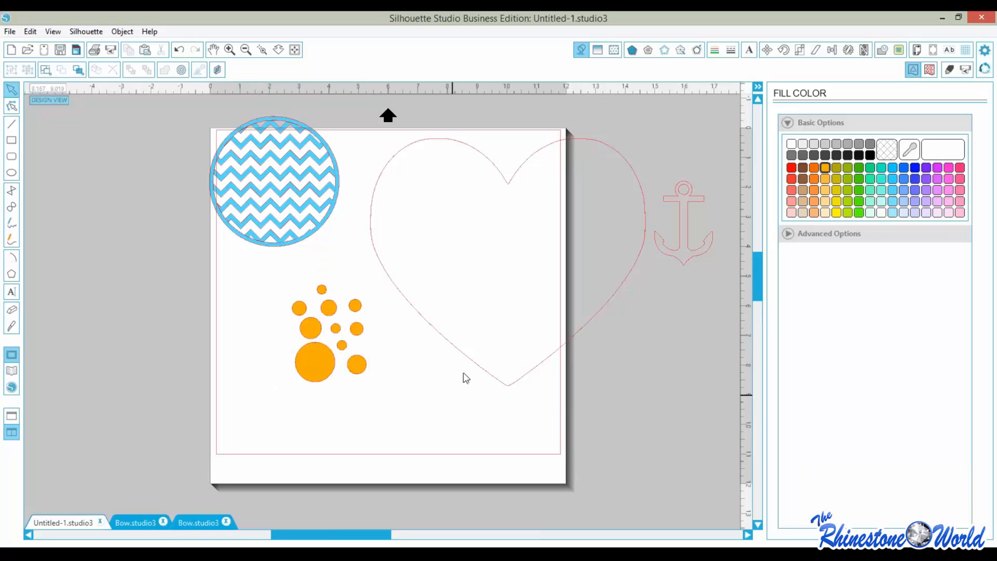
Move the heart outline over the orange circles and scale it down to about 2.7 in wide
left_click_drag(467, 363, 319, 431)
left_click(510, 260)
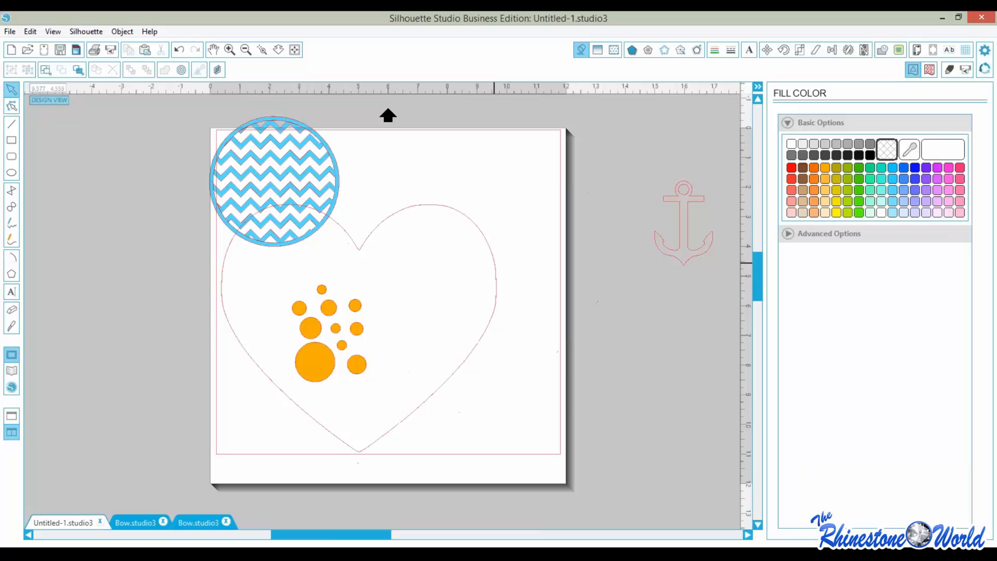
left_click(358, 328)
left_click_drag(483, 219, 372, 339)
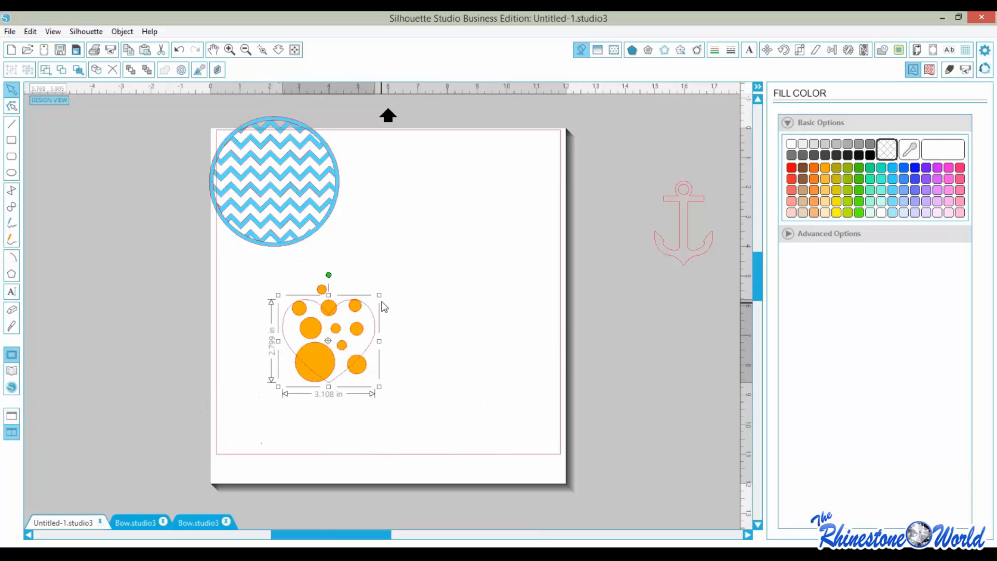
left_click_drag(378, 295, 368, 331)
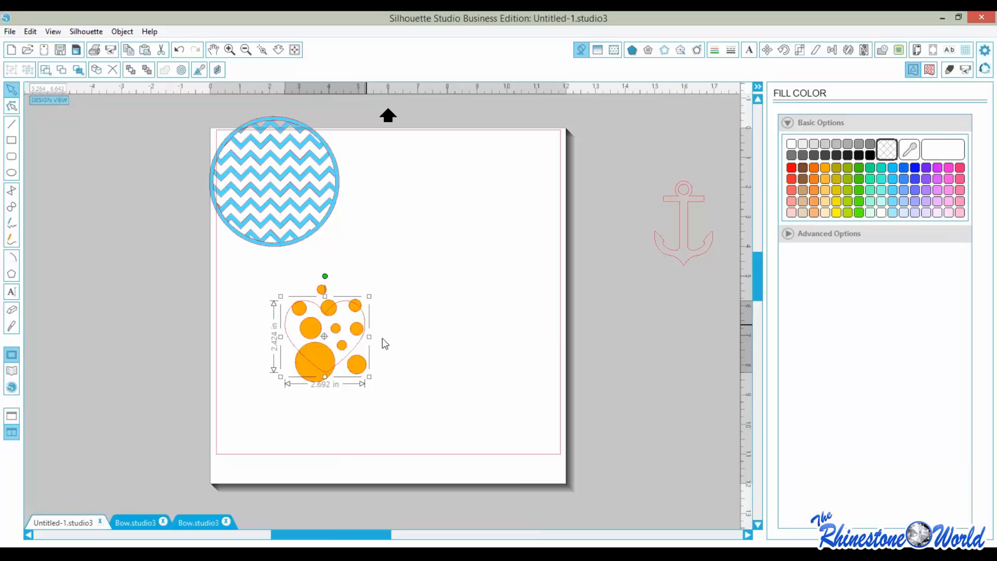
left_click(435, 404)
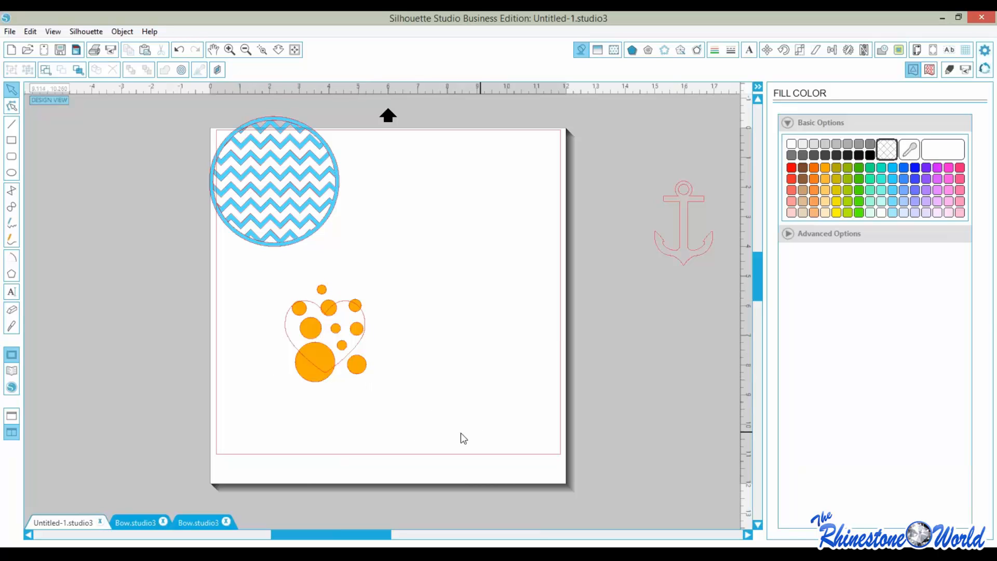
Try to crop the orange circles to the heart outline
left_click_drag(480, 431, 261, 265)
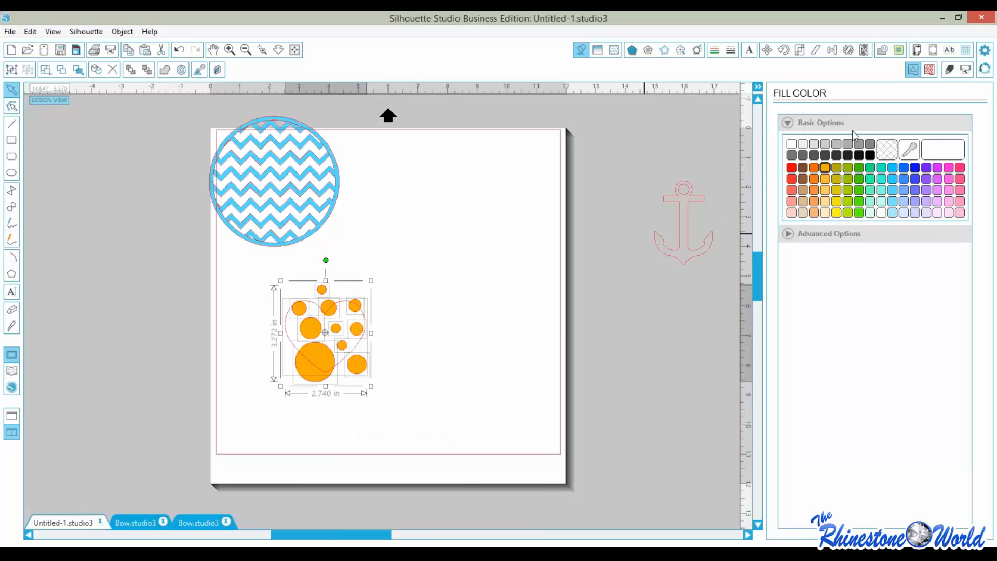
left_click(882, 50)
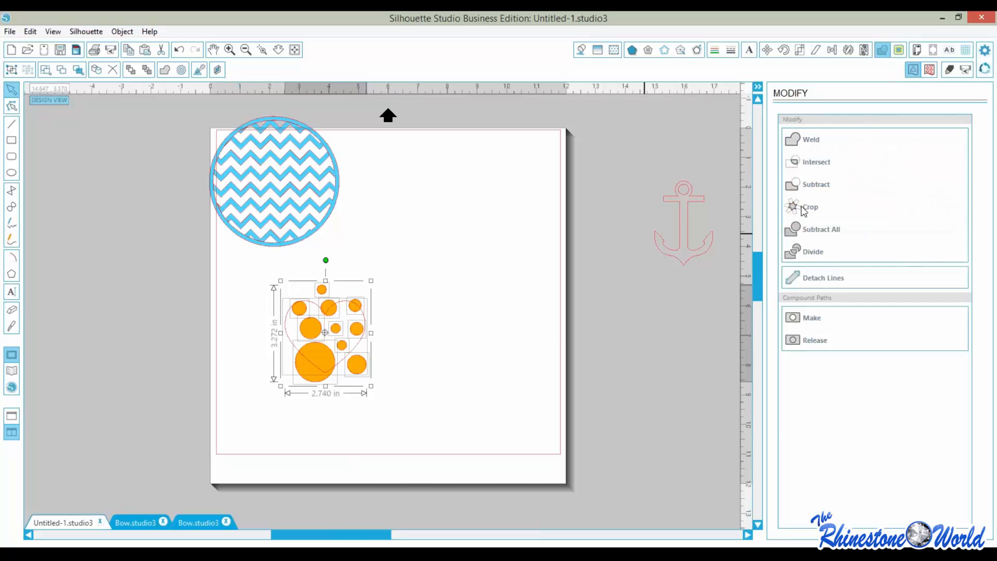
left_click(808, 208)
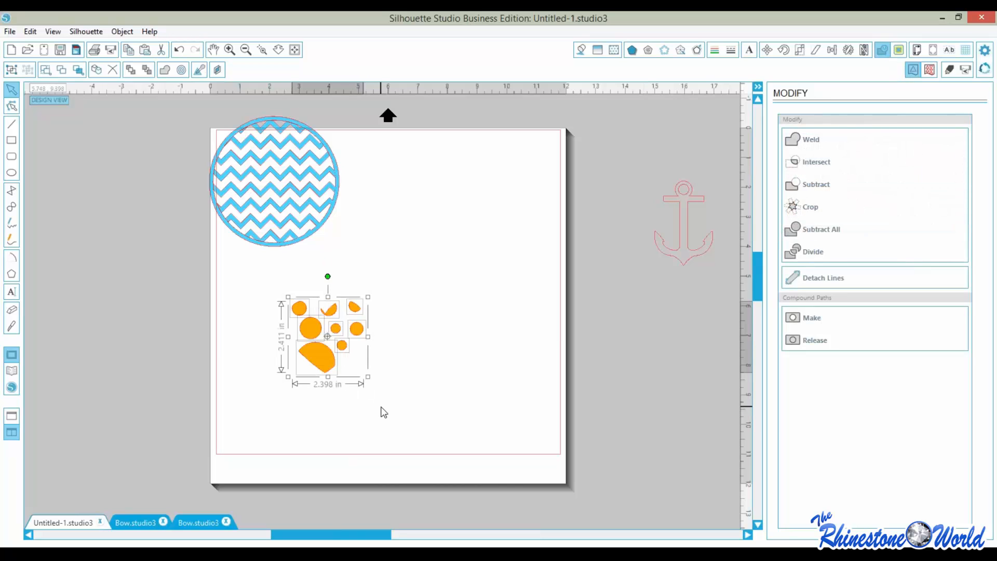
key("ctrl+z")
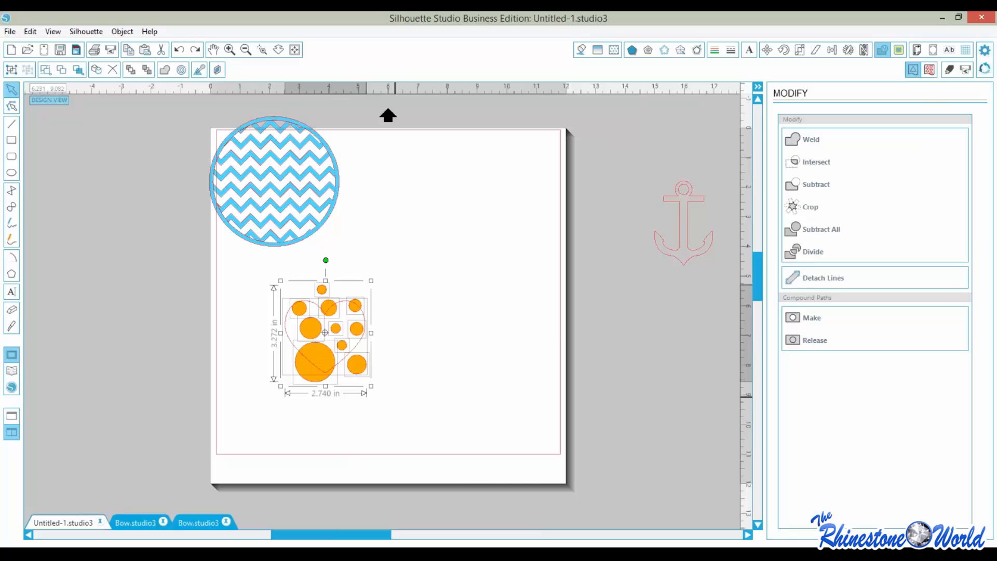
left_click(399, 402)
Place a copy of the heart outline on the empty page area above and to the right of the circles
left_click(366, 324)
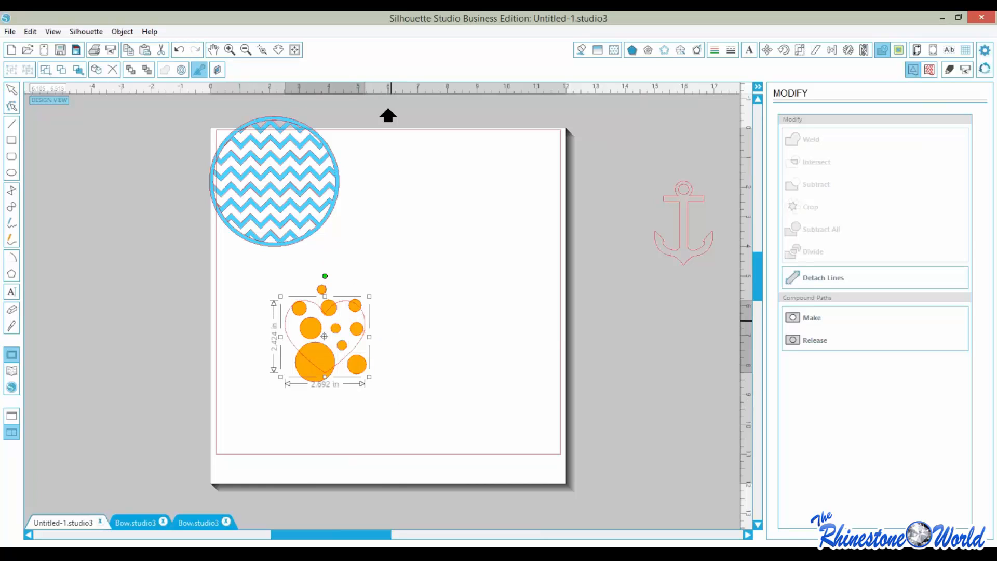
left_click_drag(366, 324, 501, 207)
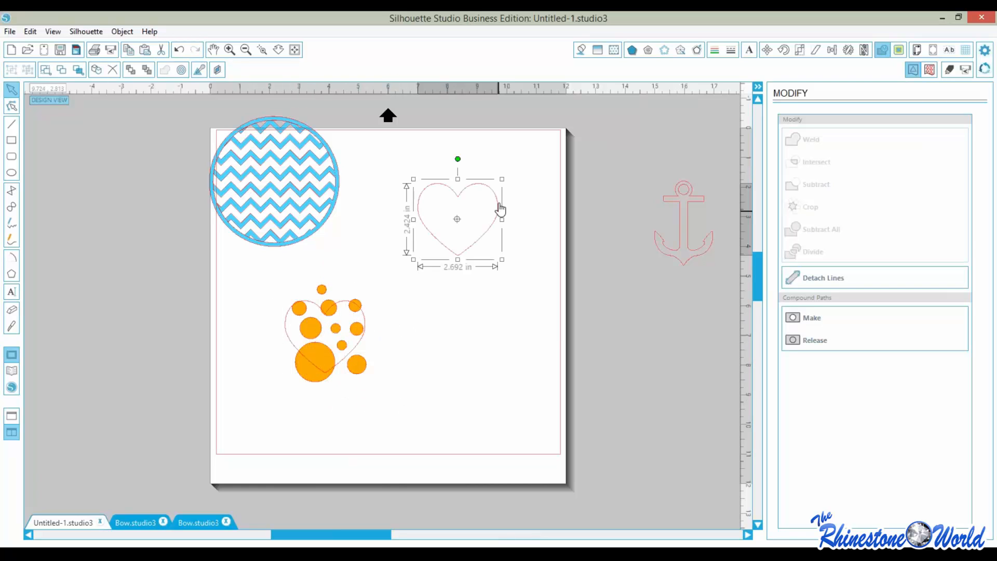
left_click(427, 432)
Crop the orange circles to the heart outline around them and bring the spare heart closer to the cropped pieces
left_click_drag(427, 432, 272, 285)
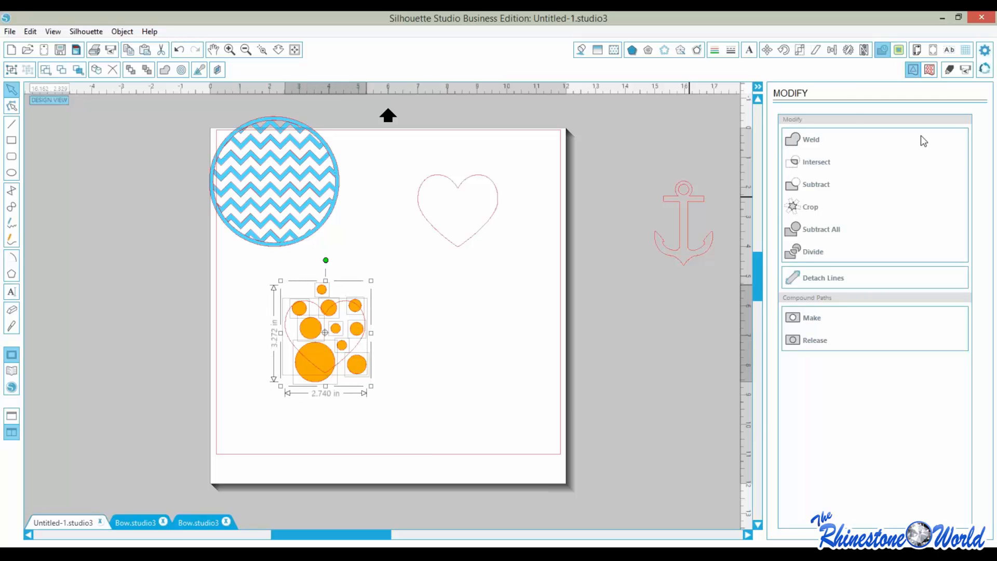
left_click(812, 207)
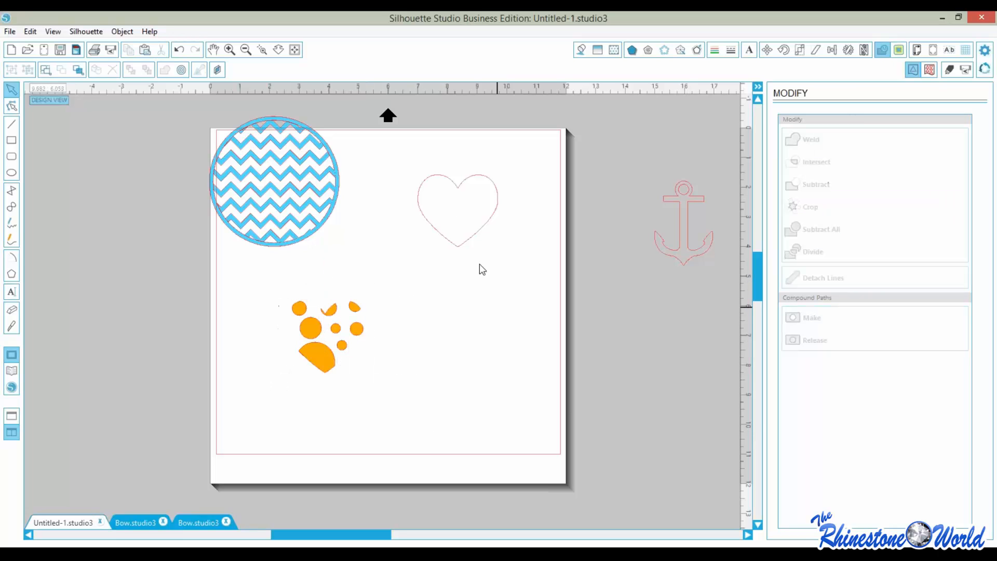
left_click_drag(478, 235, 431, 303)
Group all the cropped orange circle pieces
left_click(359, 402)
left_click_drag(265, 278, 374, 417)
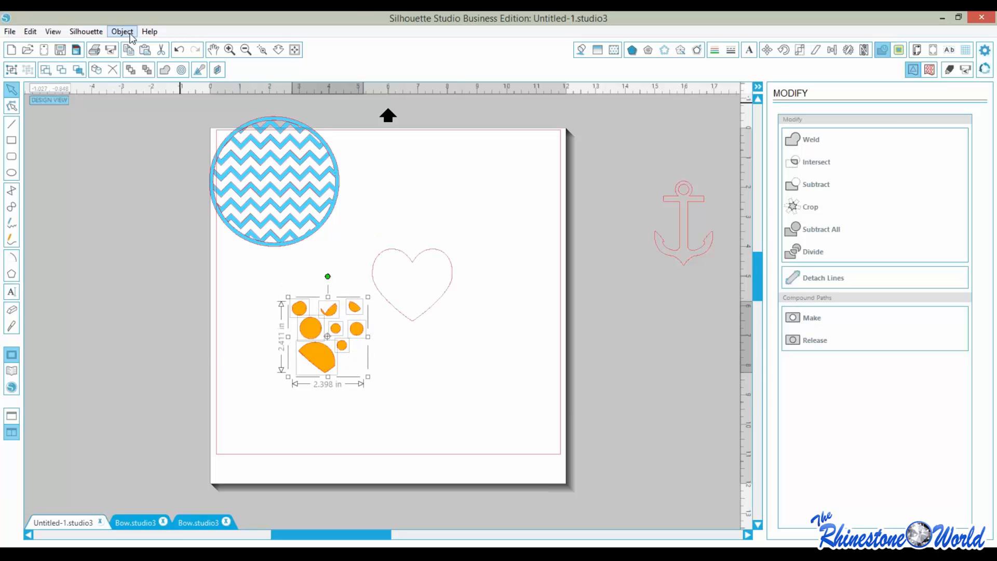
left_click(122, 31)
left_click(189, 289)
left_click(438, 321)
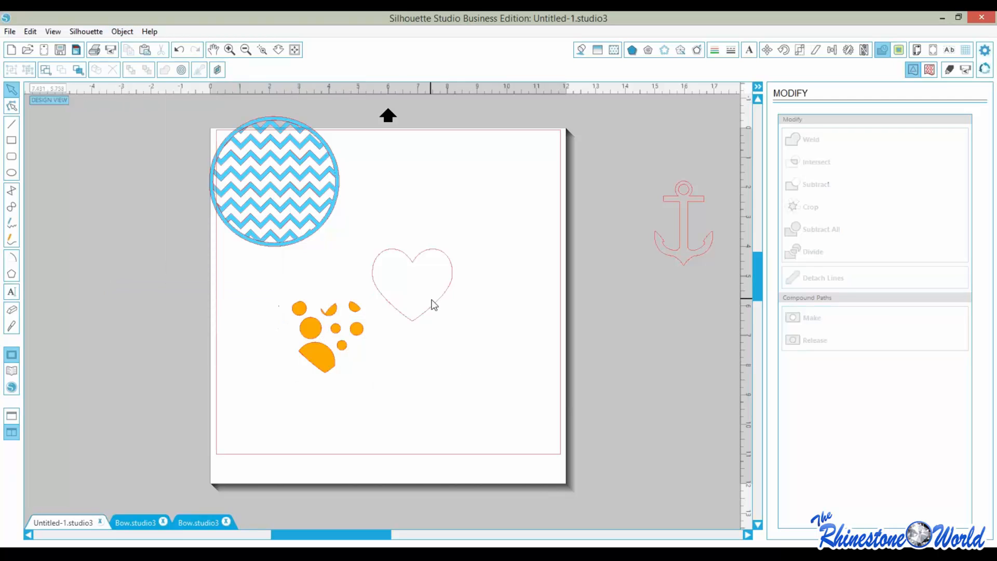
Move the spare heart outline over the grouped orange pieces and center-align the two objects
left_click_drag(435, 305, 348, 354)
left_click_drag(376, 399, 319, 329)
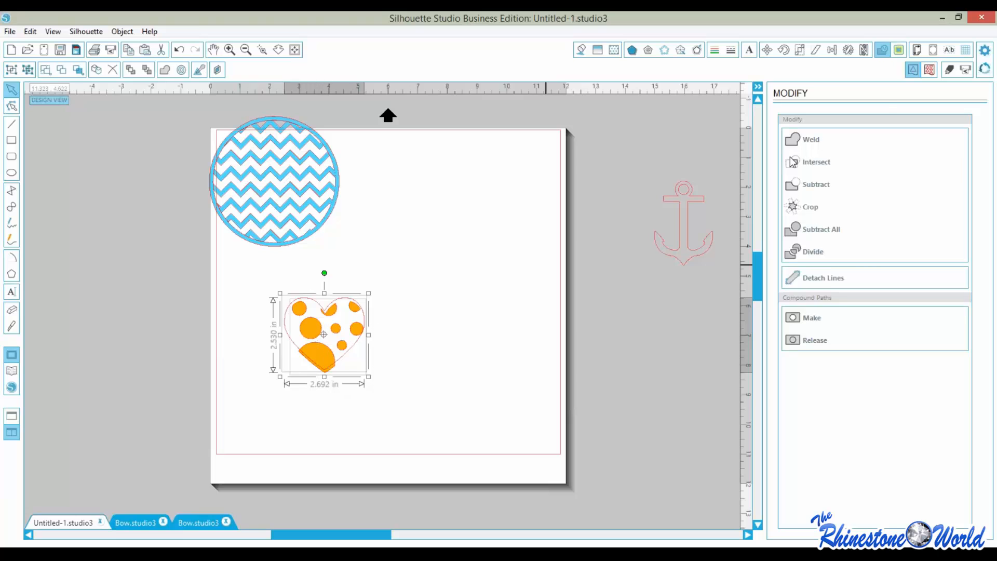
left_click(833, 51)
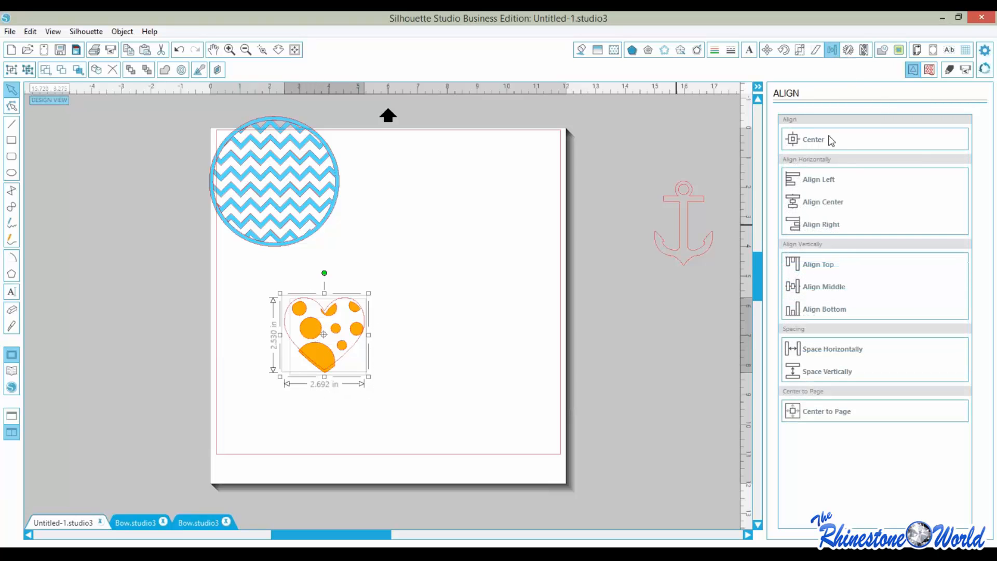
left_click(816, 139)
left_click(458, 347)
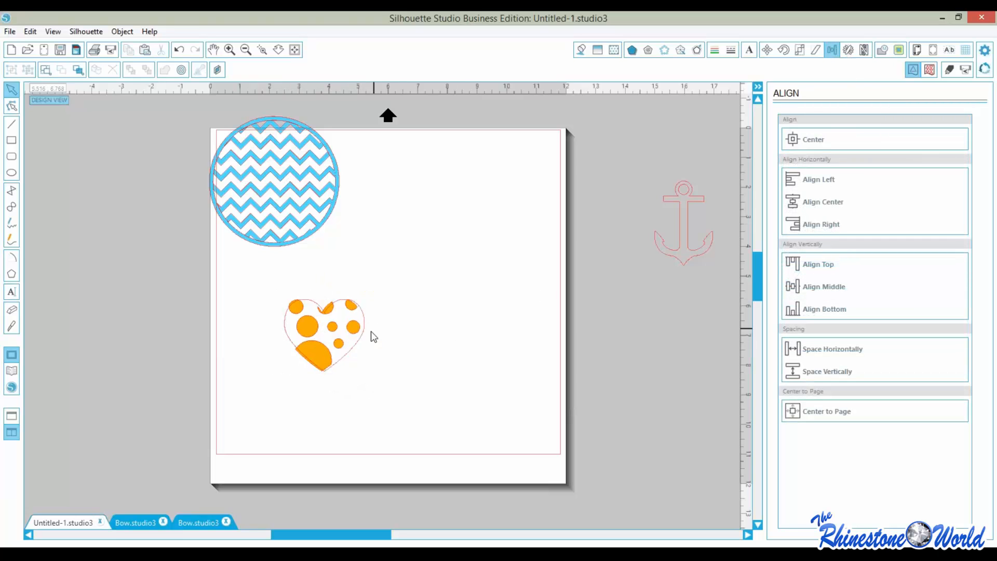
Nudge the heart outline slightly left until its edges fit the cropped circle pieces
left_click(348, 347)
key("Left")
key("Left")
key("Left")
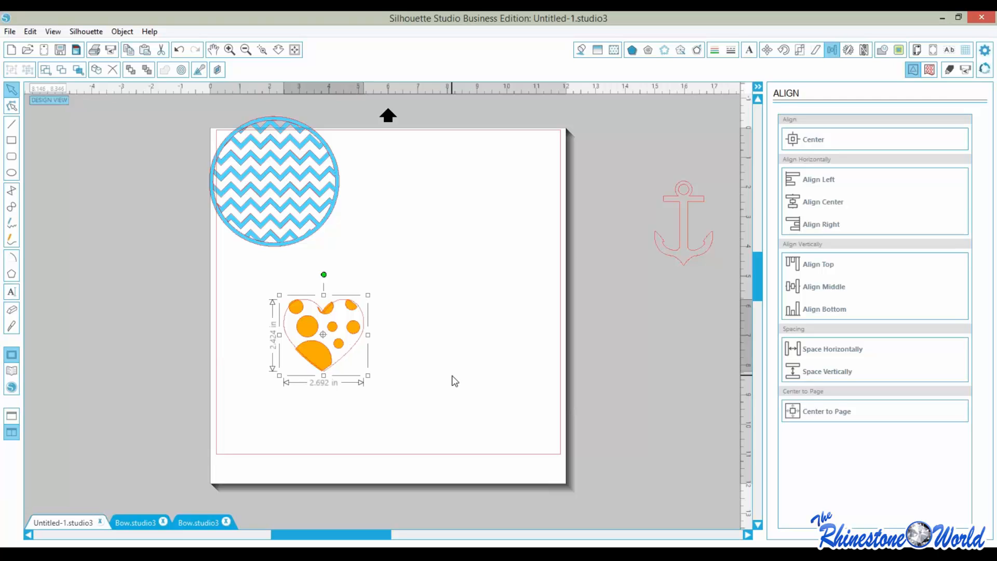
key("Up")
key("Left")
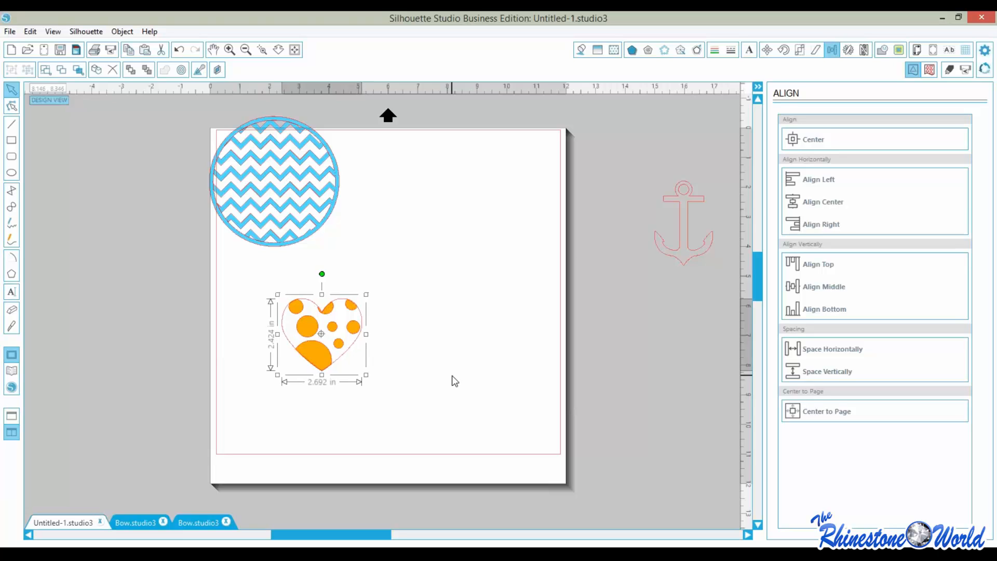
key("Down")
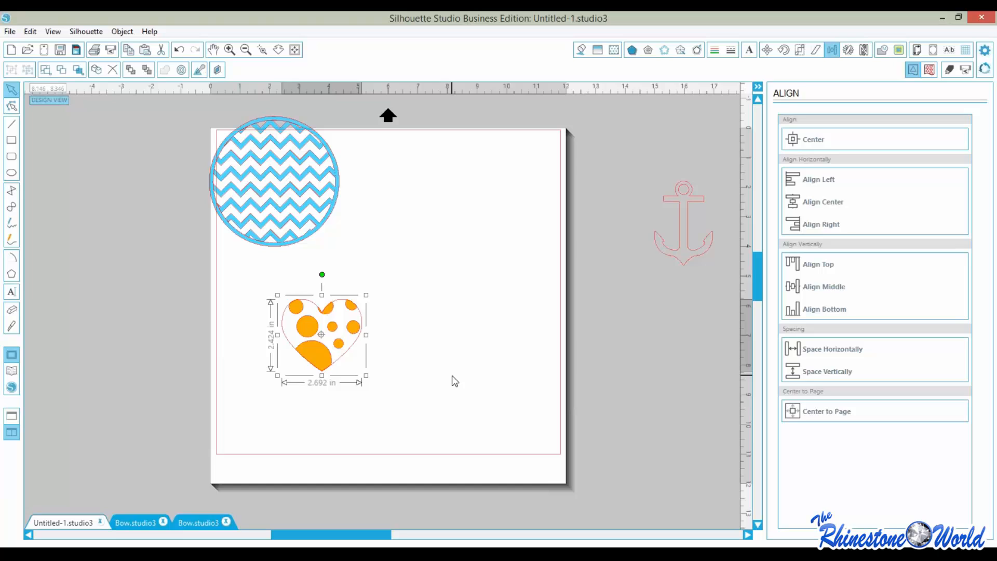
left_click(430, 317)
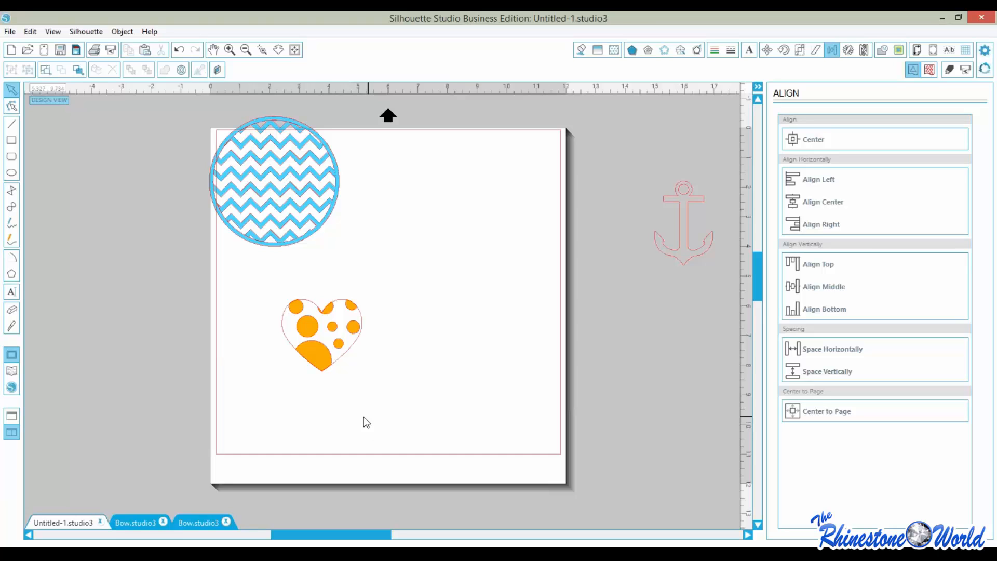
Change the fill of the grouped circle pieces to blue
left_click(340, 357)
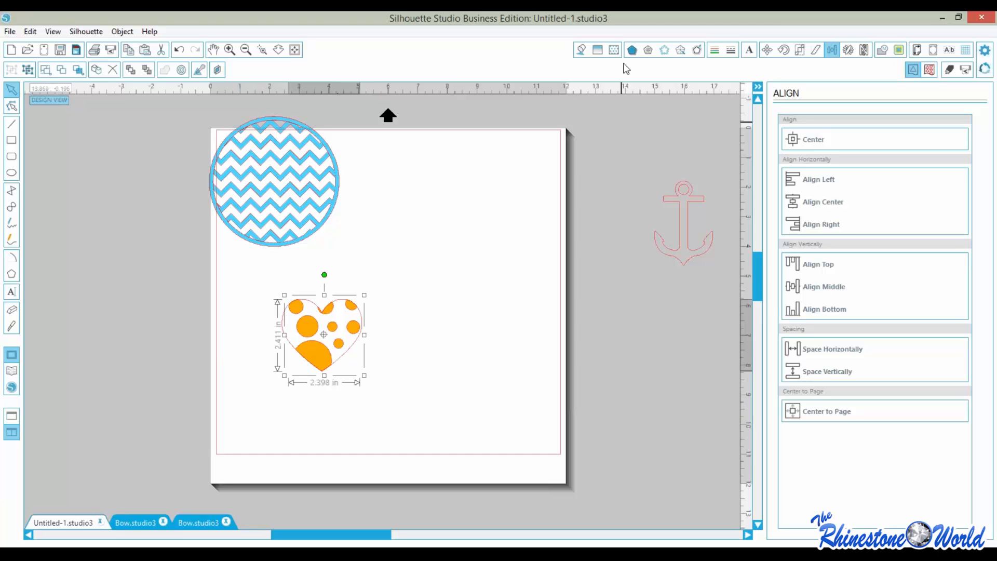
left_click(581, 49)
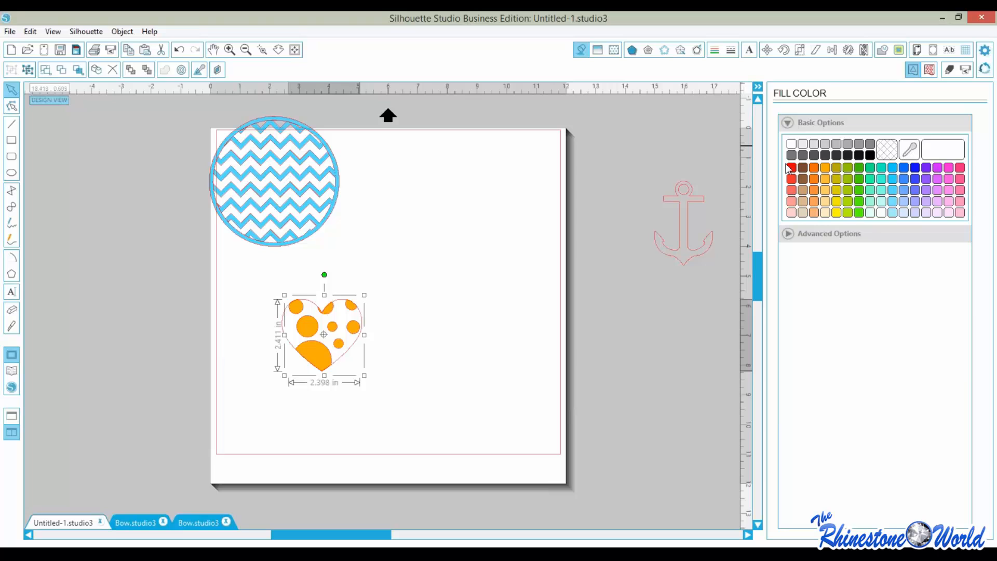
left_click(917, 179)
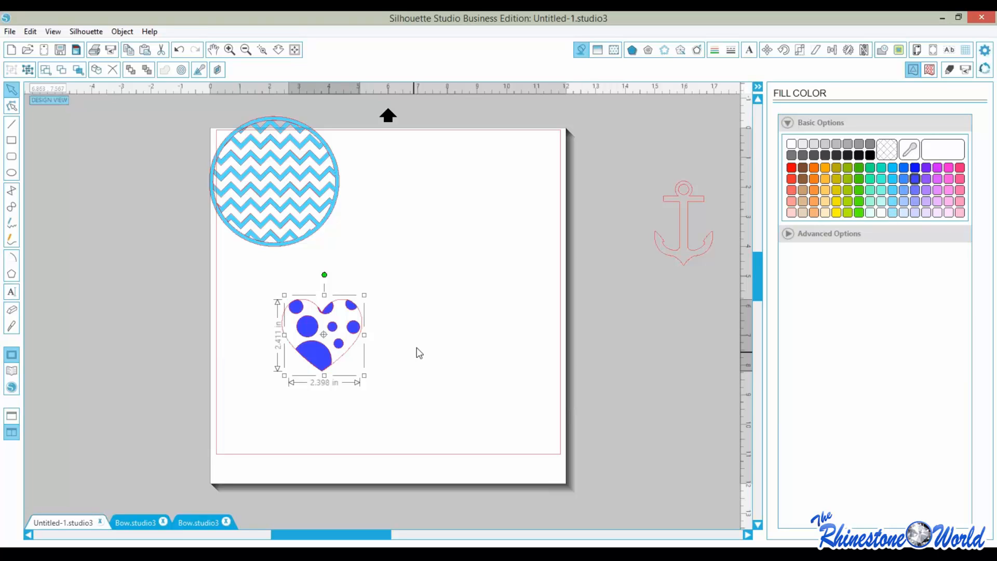
left_click(459, 379)
Move the heart outline to the right of the blue pieces and fill it with light pinkish purple
left_click_drag(367, 322, 433, 307)
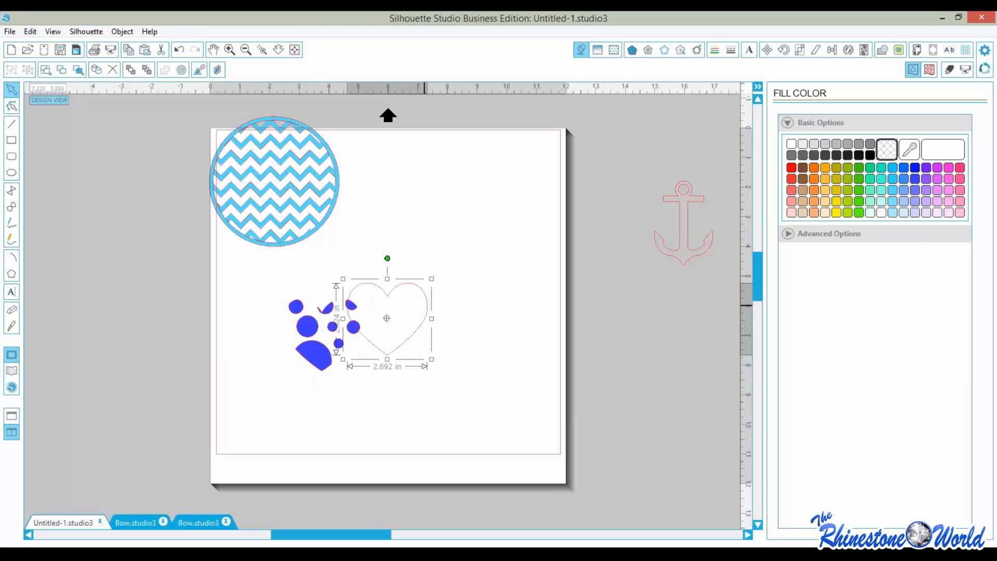
left_click(938, 190)
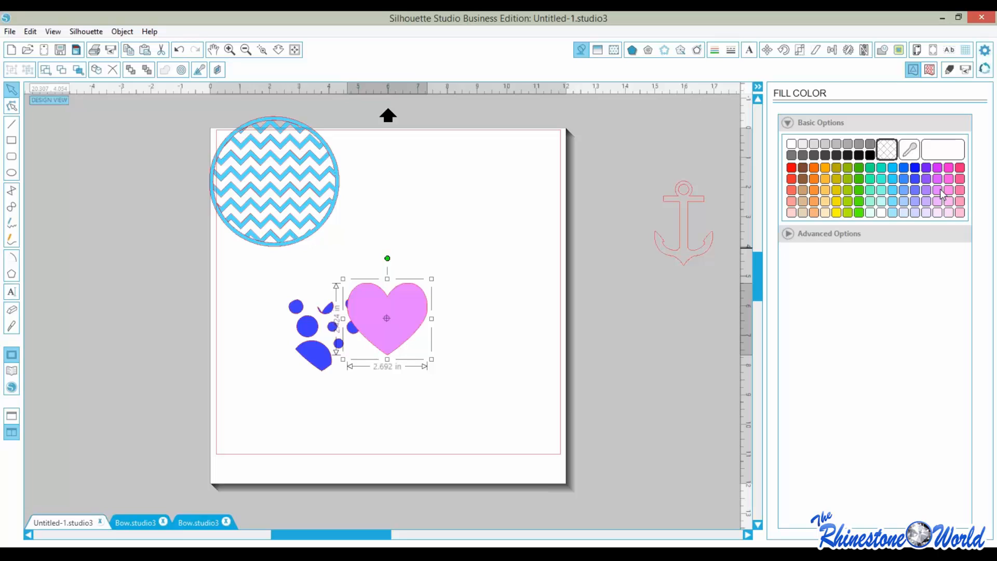
Send the pink heart to the back and duplicate it, placing one heart below the other
right_click(413, 319)
left_click(455, 275)
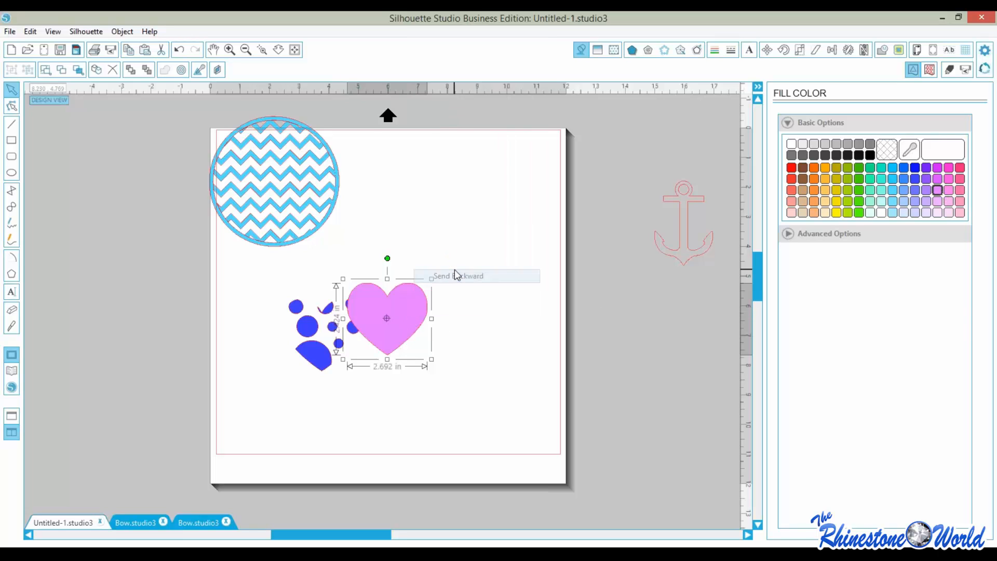
right_click(413, 333)
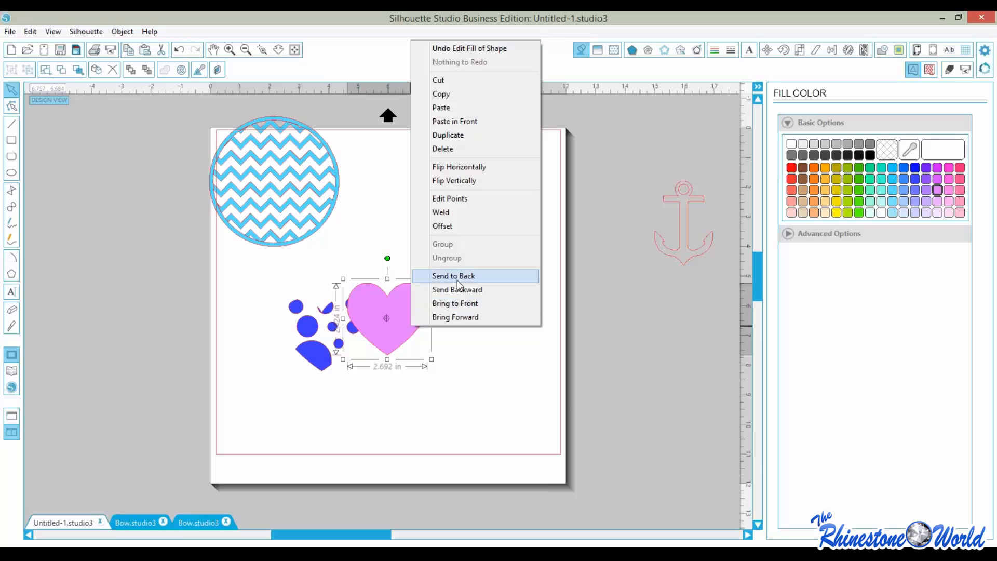
left_click(457, 276)
left_click_drag(427, 324, 417, 369)
Remove the fill from the lower heart and move the outline over the blue circle pieces
key("i")
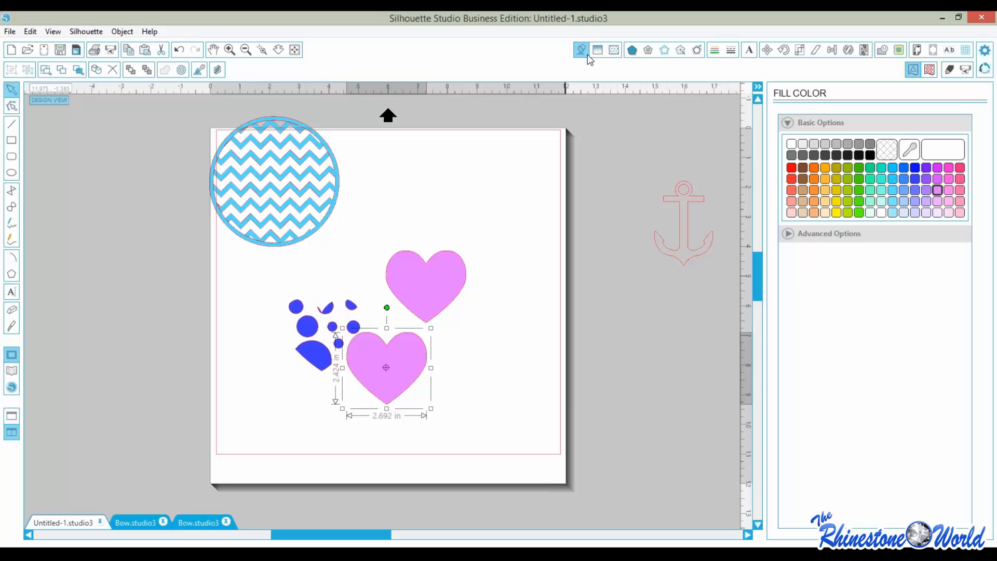
left_click(887, 150)
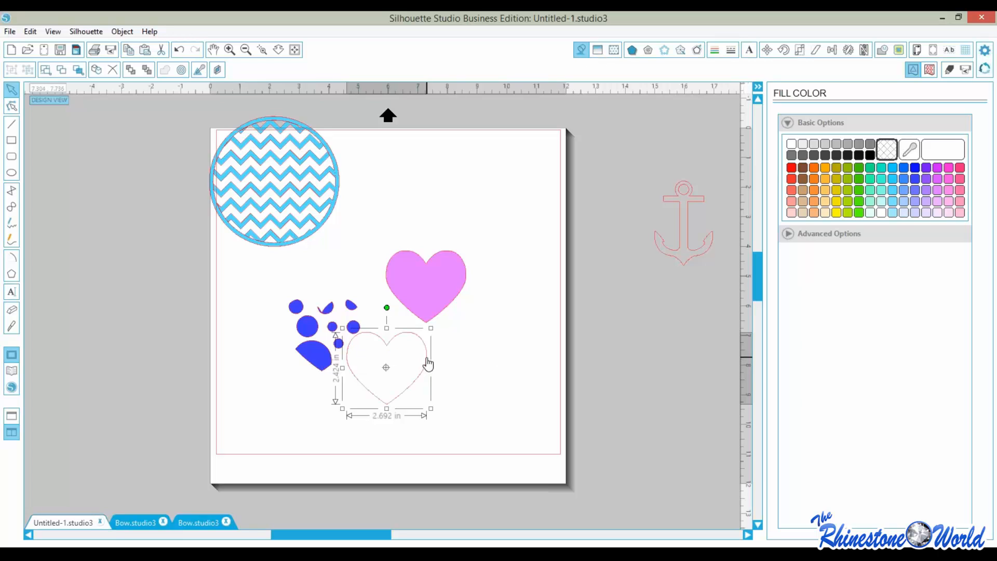
left_click_drag(427, 364, 364, 329)
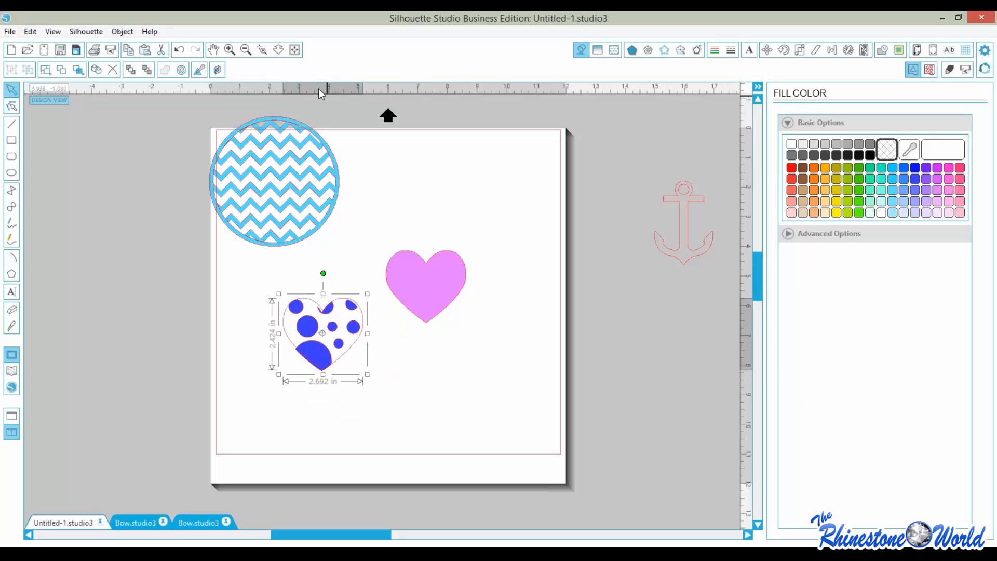
Nudge the heart outline slightly left and down until its edges match the cut blue circle pieces
left_click(263, 49)
left_click_drag(213, 307, 358, 387)
key("Left")
key("Left")
key("Left")
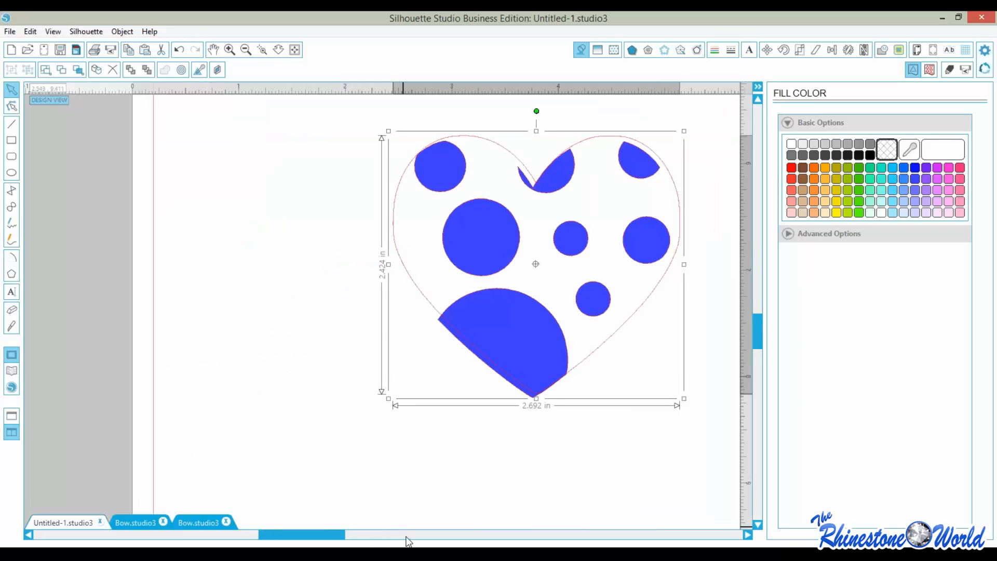
key("Down")
key("Down")
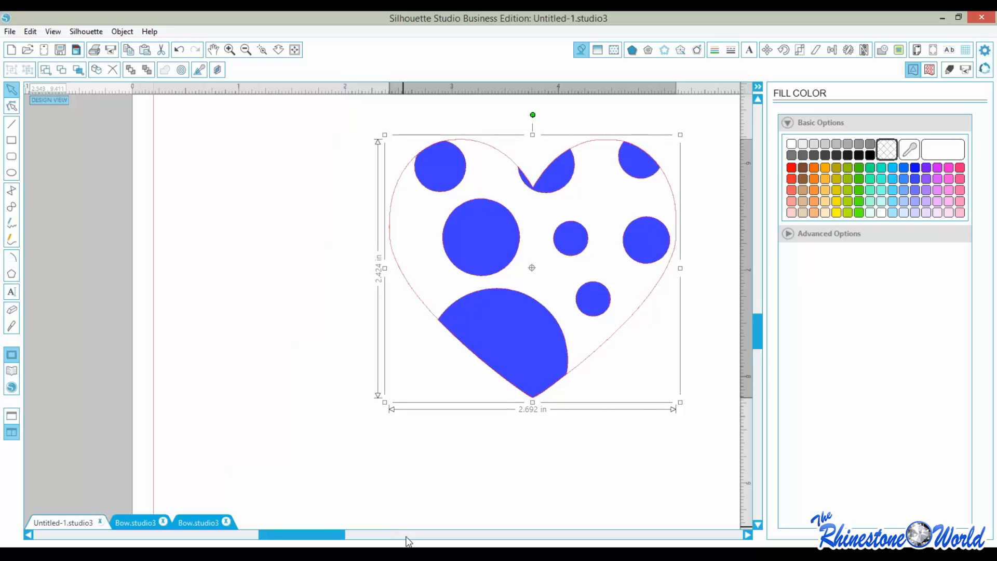
Try welding the heart outline to the blue circle pieces, and undo the weld
left_click_drag(640, 500, 512, 312)
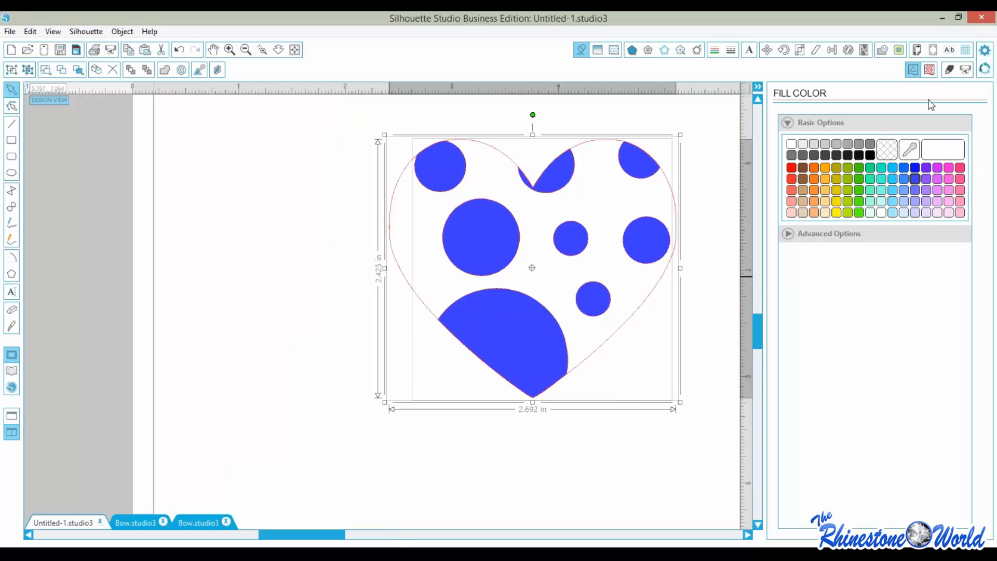
left_click(883, 50)
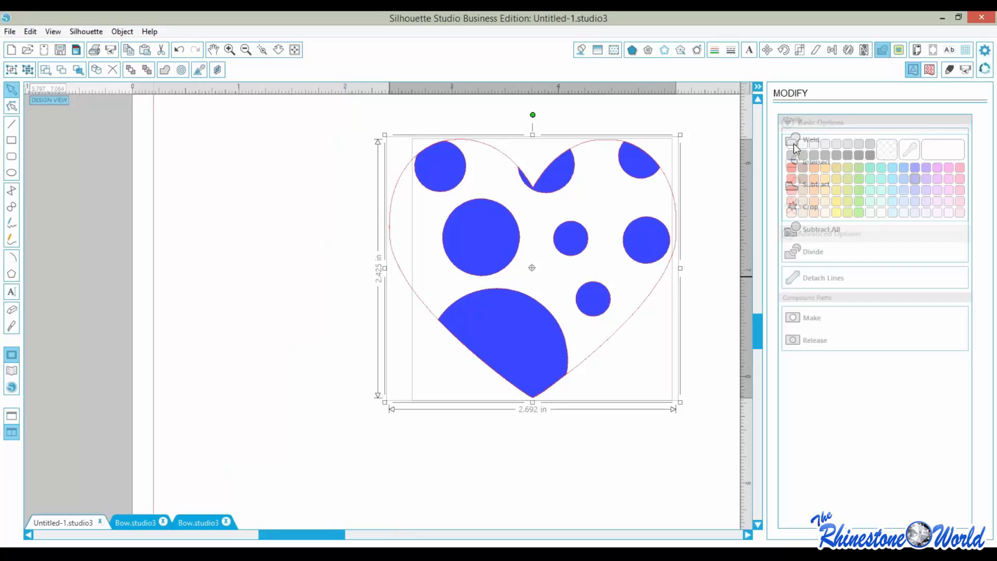
left_click(813, 139)
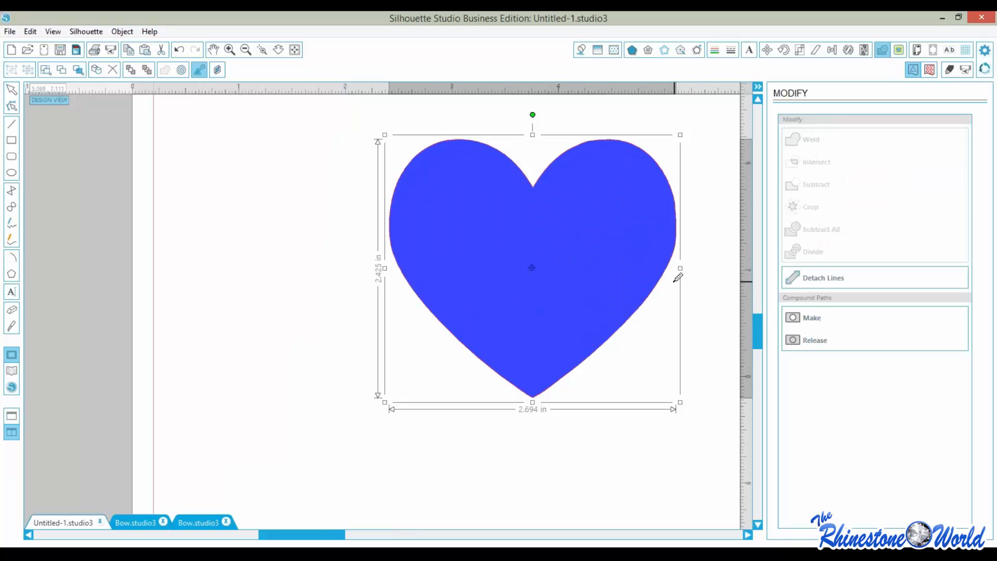
key("ctrl+z")
left_click(679, 450)
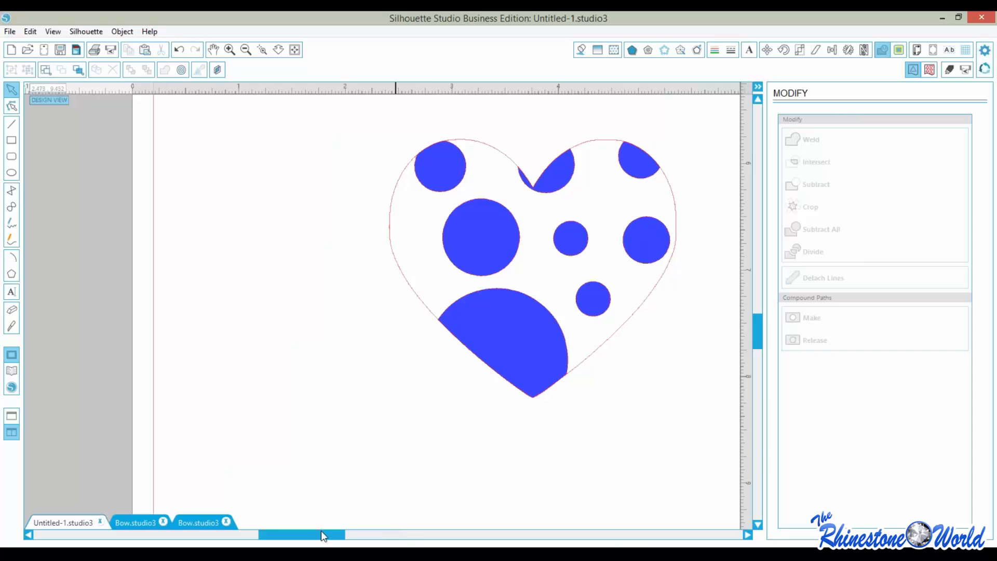
Delete the anchor, the chevron circle, the pink heart and the patterned heart to clear the workspace
left_click_drag(322, 531, 352, 531)
left_click(294, 51)
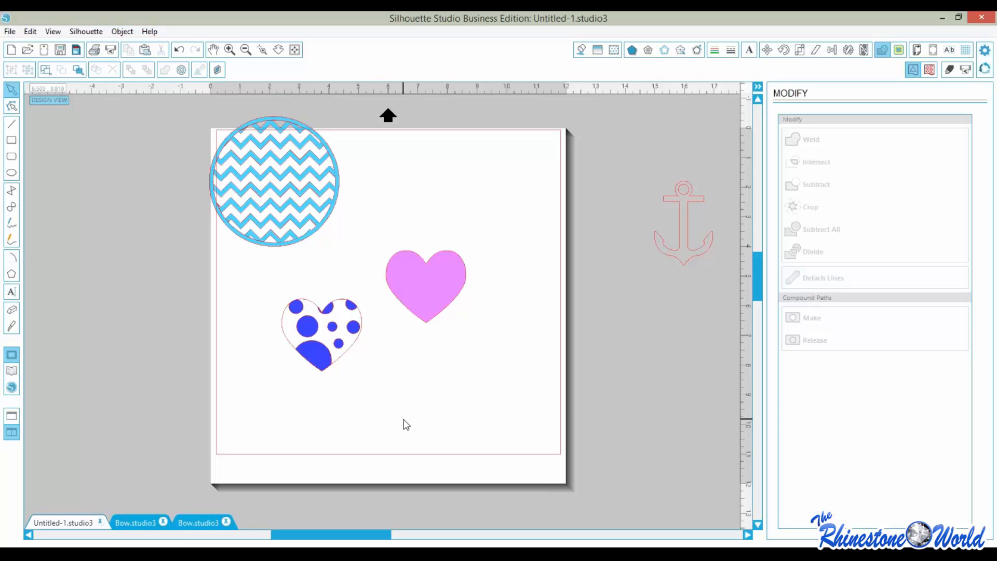
left_click(693, 261)
key("Delete")
left_click_drag(511, 375, 204, 133)
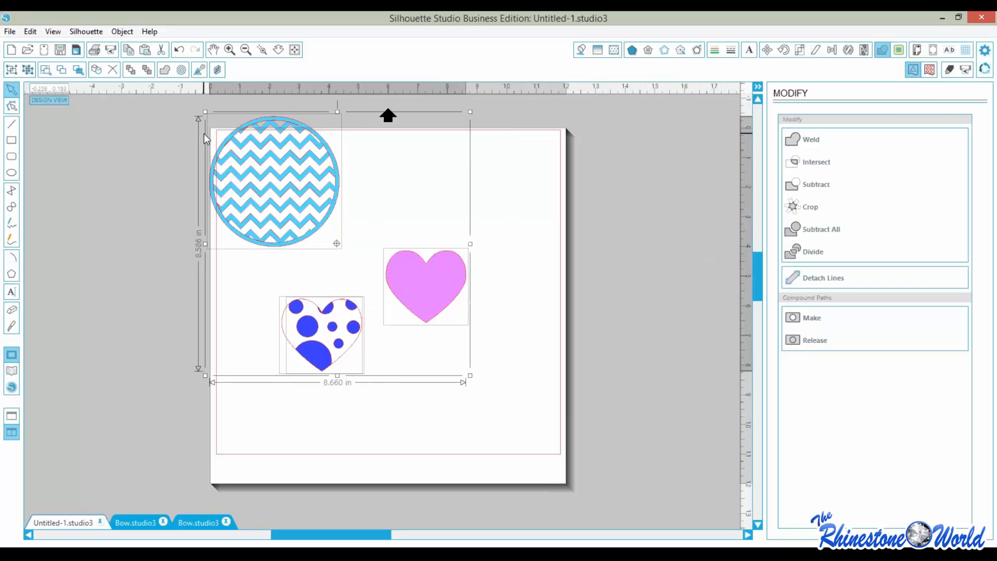
key("Delete")
left_click(11, 292)
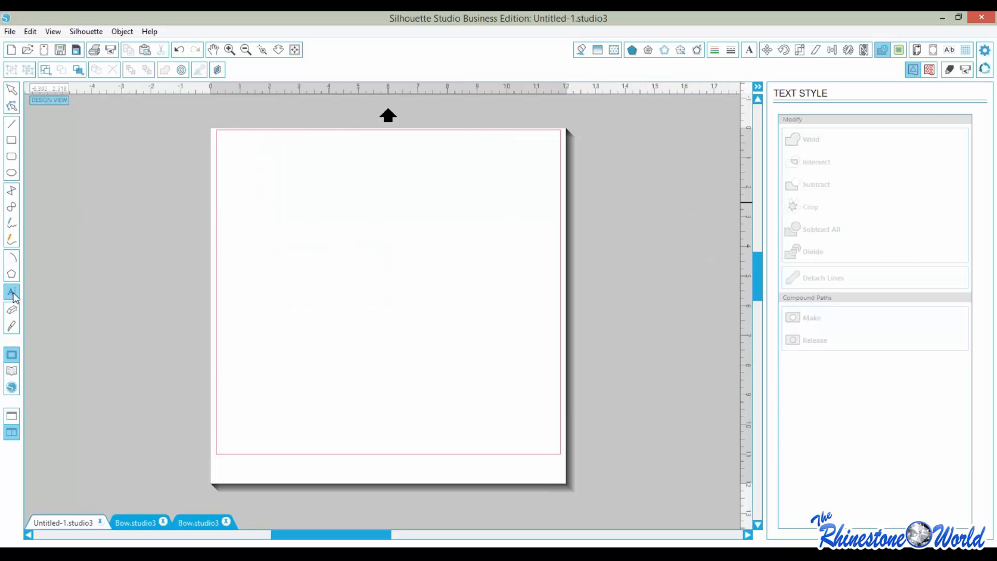
left_click(271, 200)
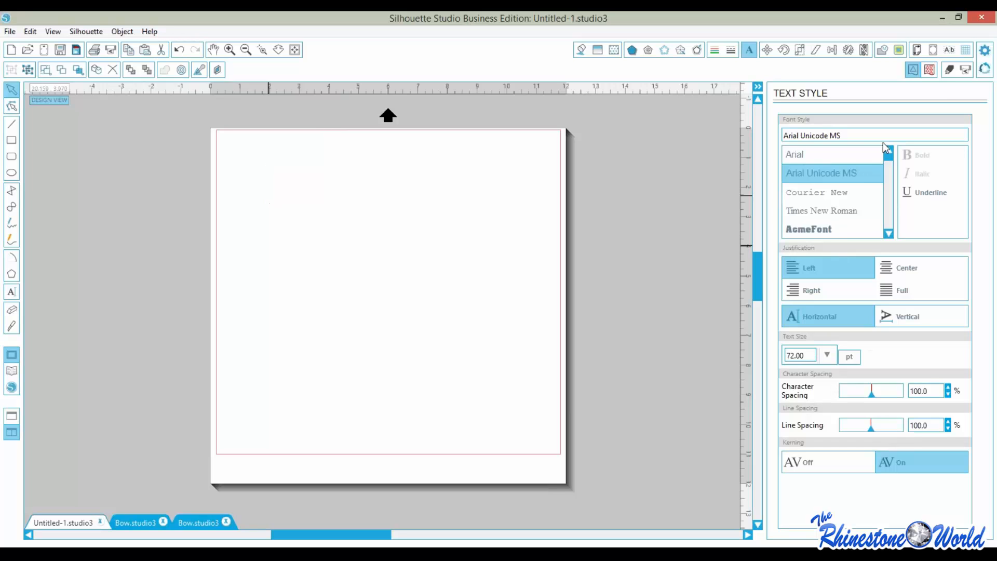
left_click_drag(889, 158, 890, 167)
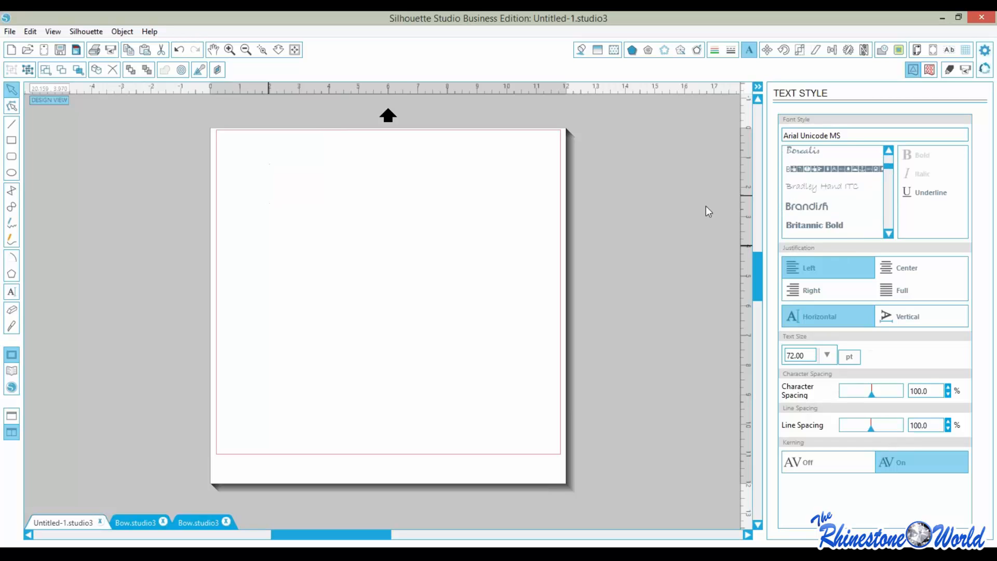
left_click(306, 203)
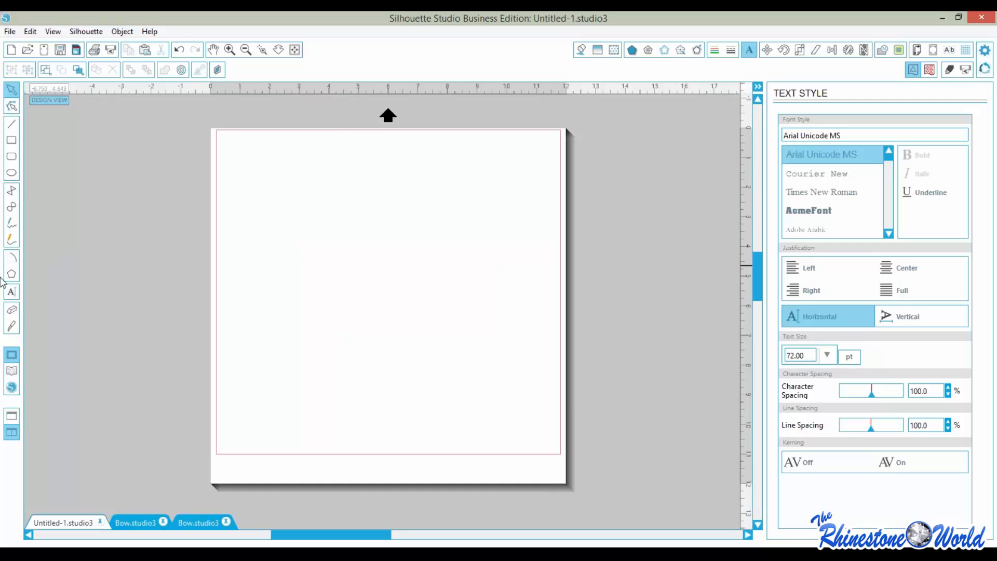
Add the text "I DON'T SWEAT" in capitals to the empty page
left_click(13, 292)
left_click(365, 254)
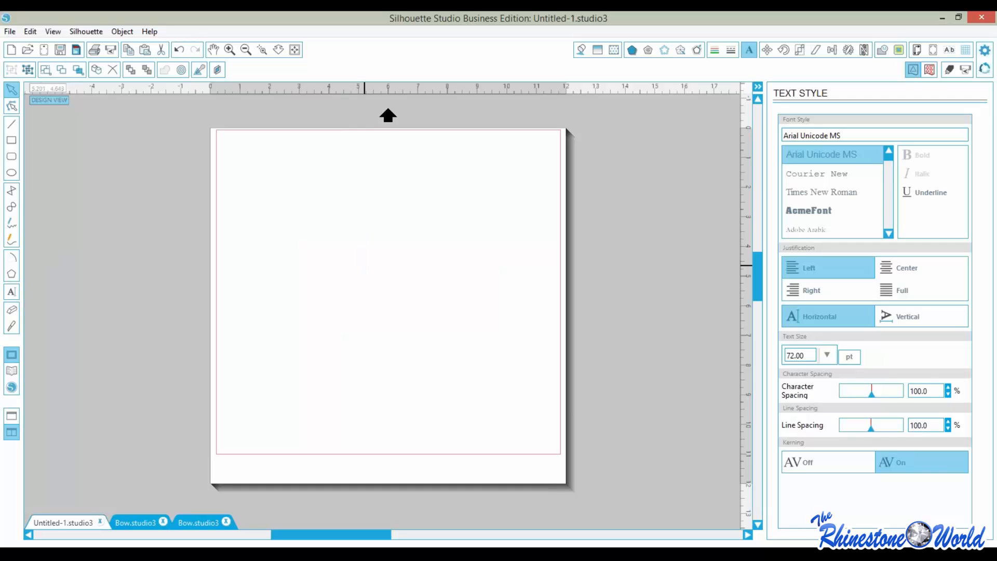
type("I Don't")
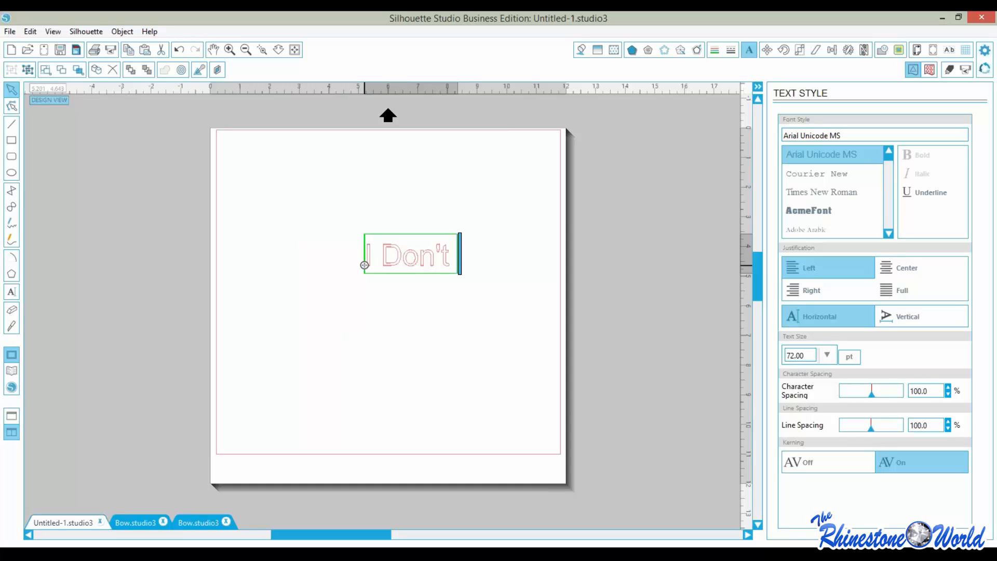
key("BackSpace")
type("t W")
key("BackSpace")
key("BackSpace")
type("S")
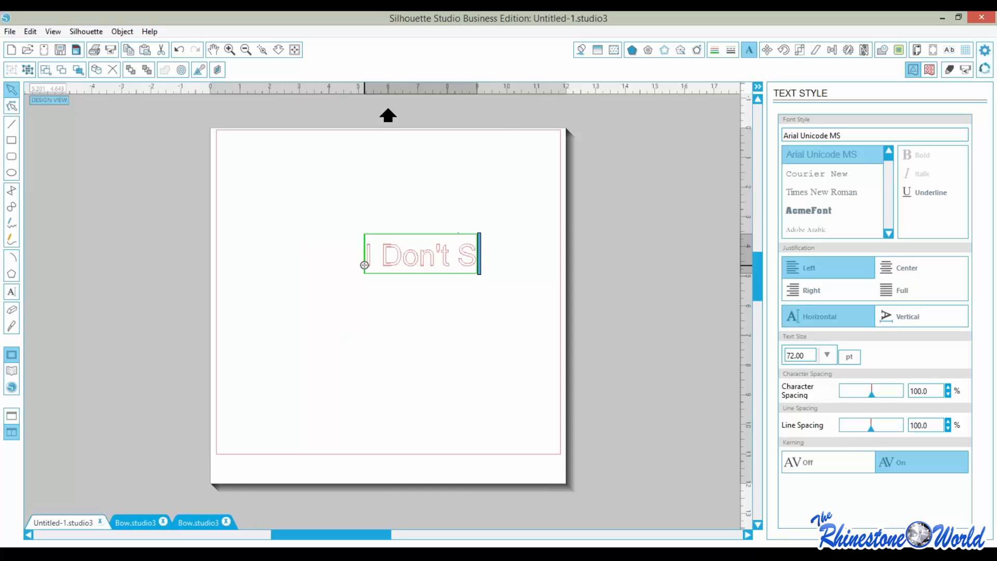
type("wa")
key("BackSpace")
key("BackSpace")
key("BackSpace")
key("BackSpace")
key("BackSpace")
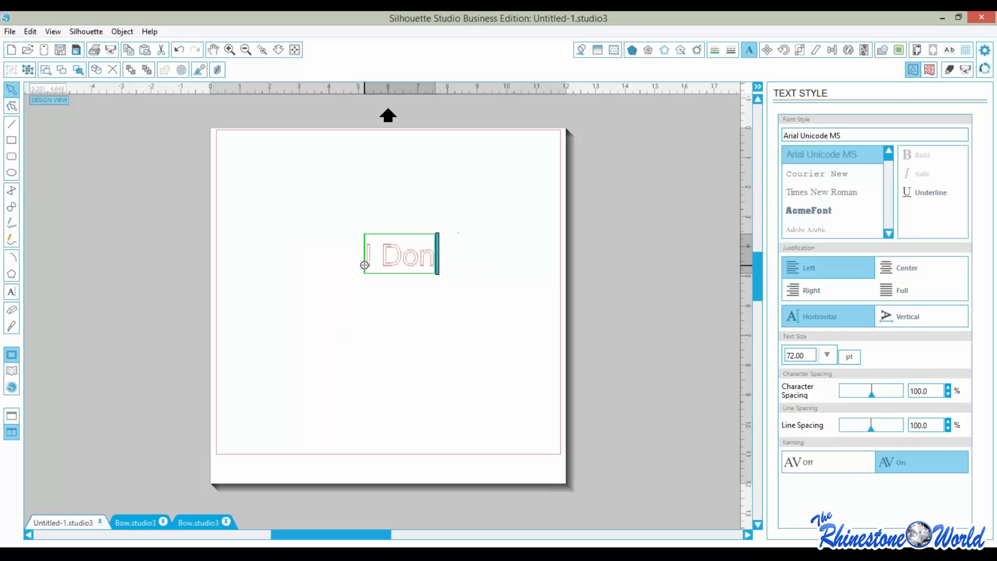
type("DONT S")
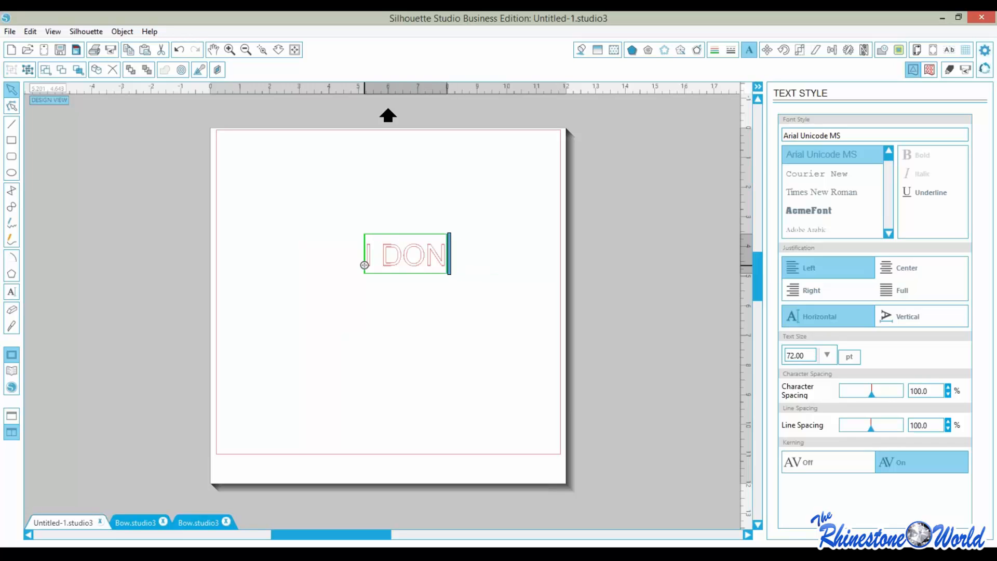
key("BackSpace")
key("BackSpace")
key("BackSpace")
type("'T SEAT")
key("BackSpace")
key("BackSpace")
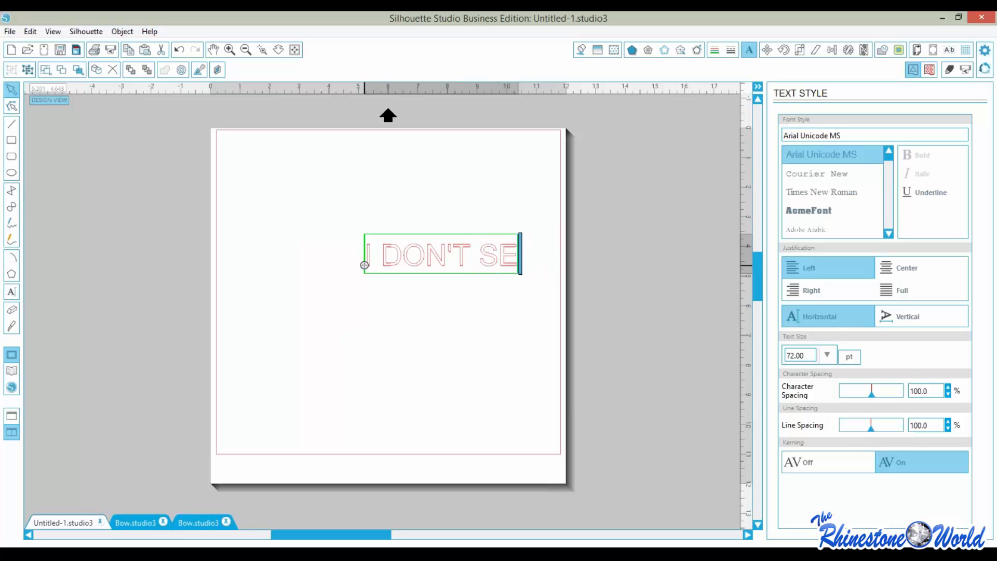
key("BackSpace")
type("WEAT")
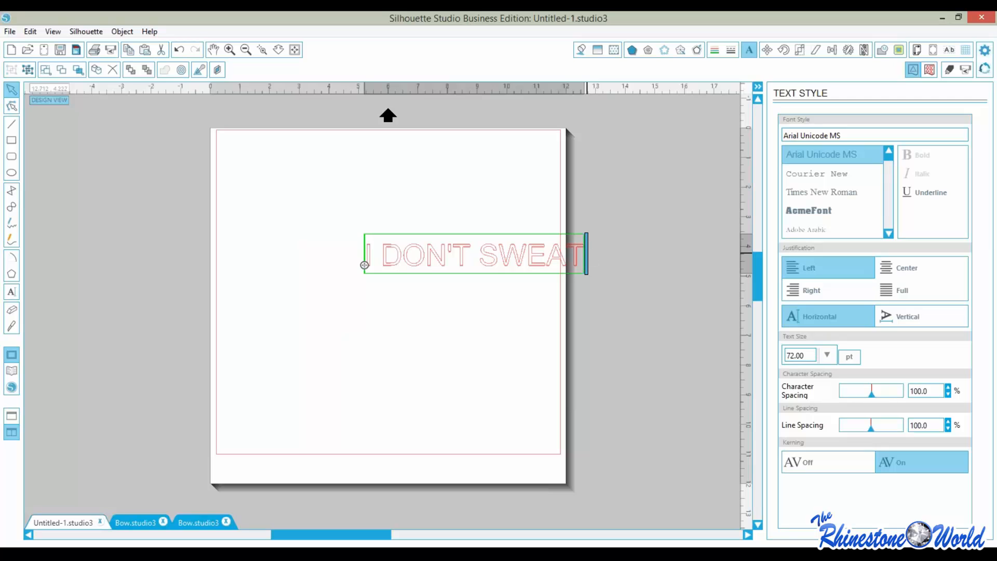
Change the font of the whole "I DON'T SWEAT" text to Impact
left_click_drag(582, 252, 356, 242)
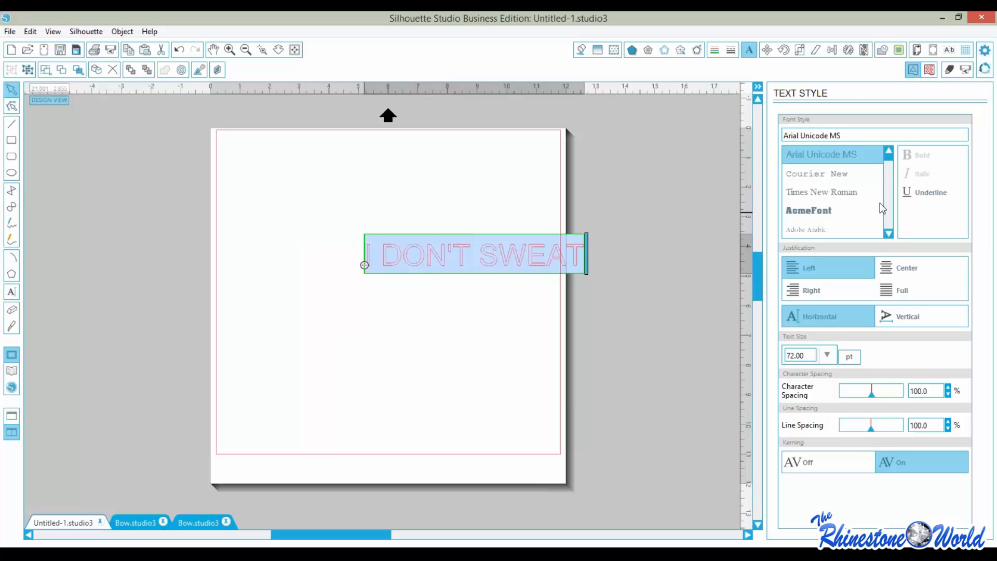
left_click_drag(889, 161, 889, 193)
left_click(889, 152)
left_click(889, 151)
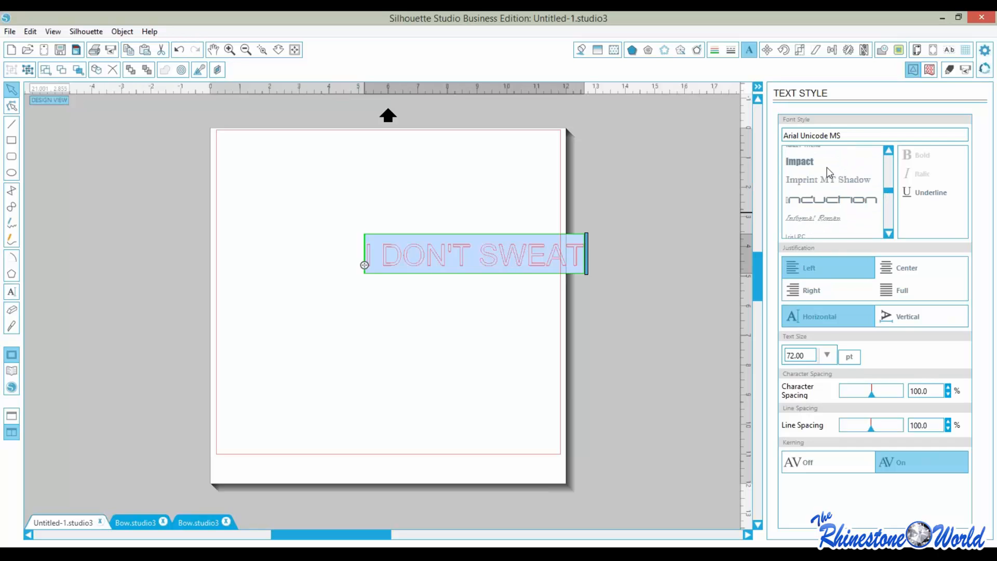
left_click(827, 165)
key("Escape")
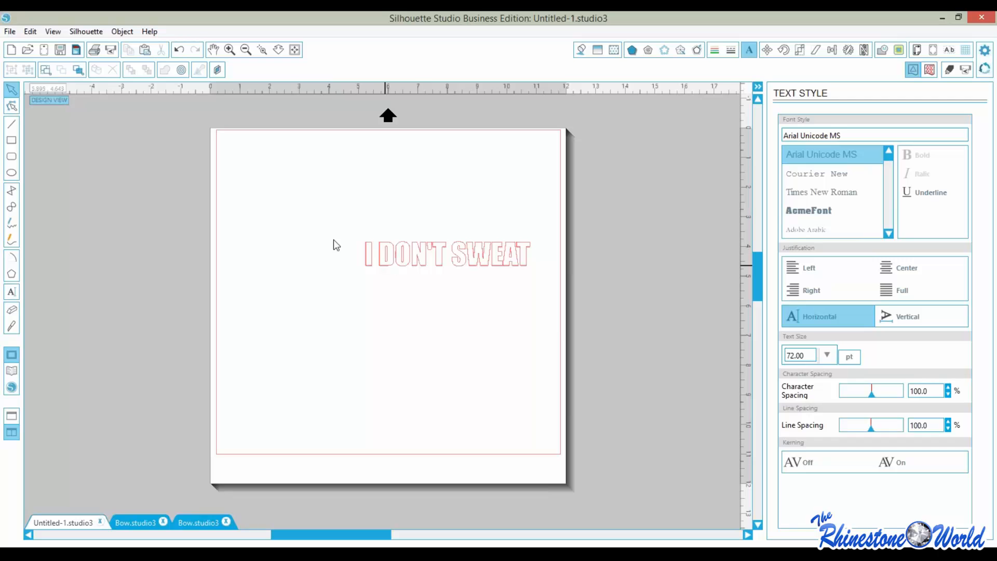
Move the "I DON'T SWEAT" text up and left to the middle of the page's upper part
left_click(506, 280)
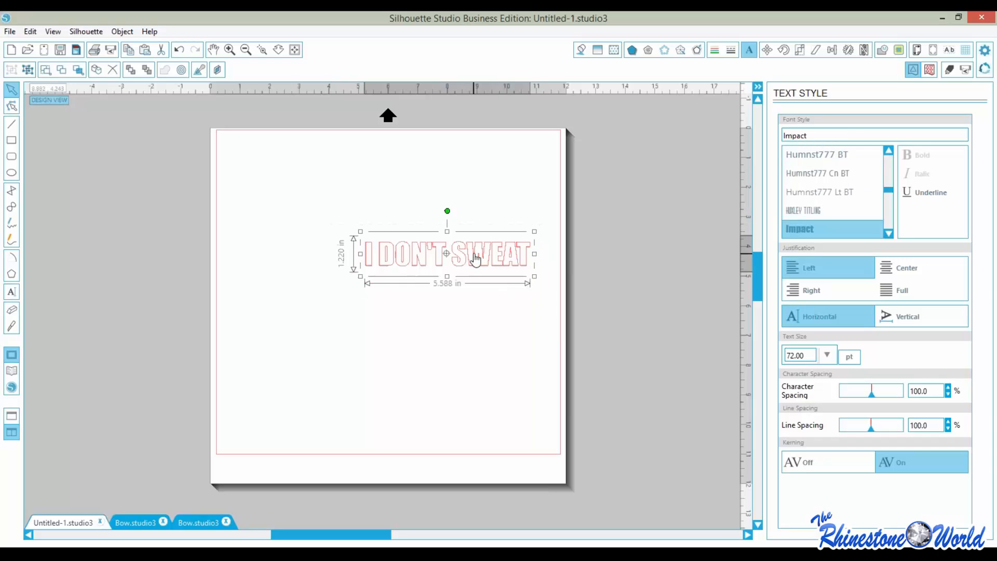
left_click_drag(474, 260, 415, 211)
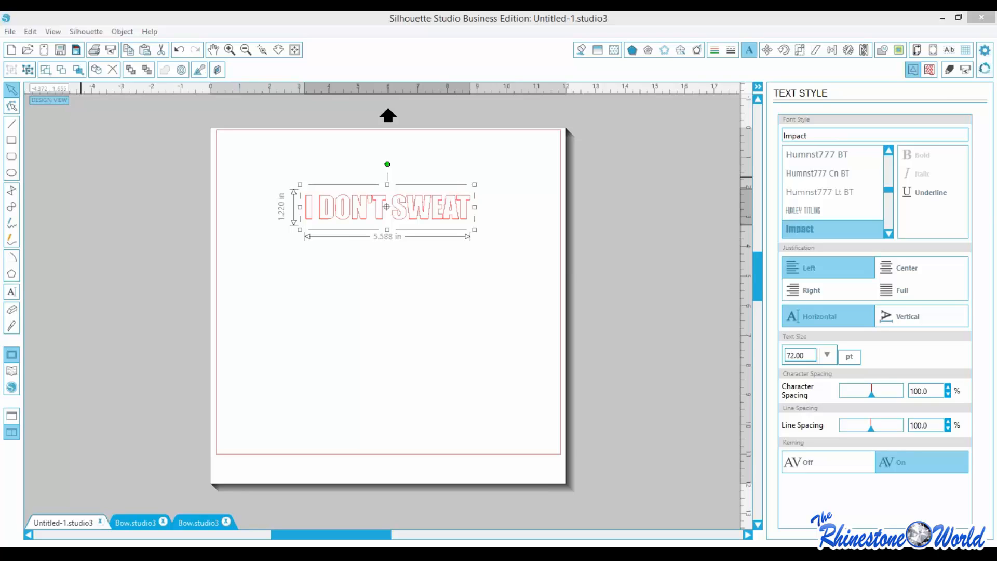
left_click(392, 344)
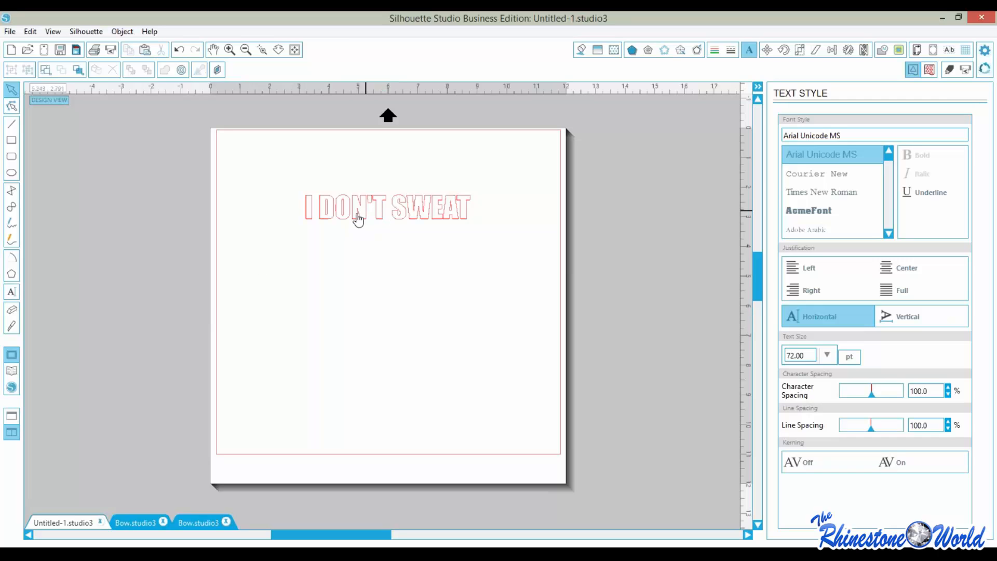
left_click(333, 220)
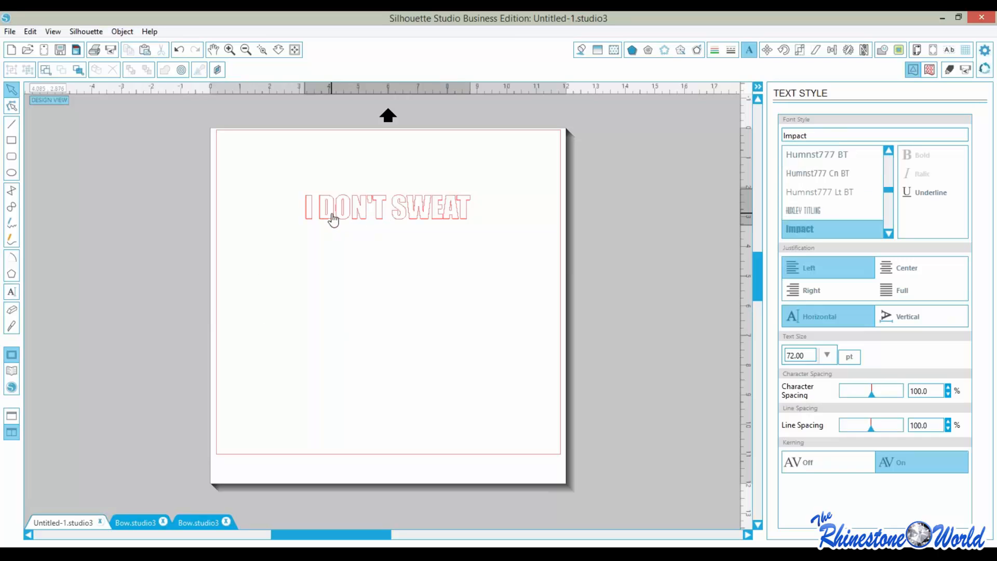
double_click(334, 220)
left_click(445, 261)
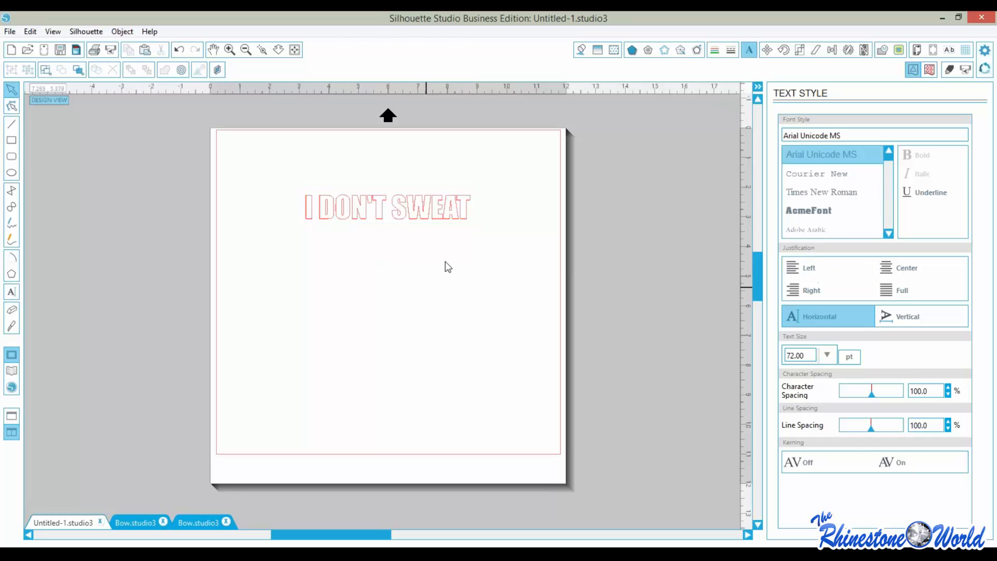
Fill the "I DON'T SWEAT" text with turquoise
left_click(358, 223)
left_click(581, 49)
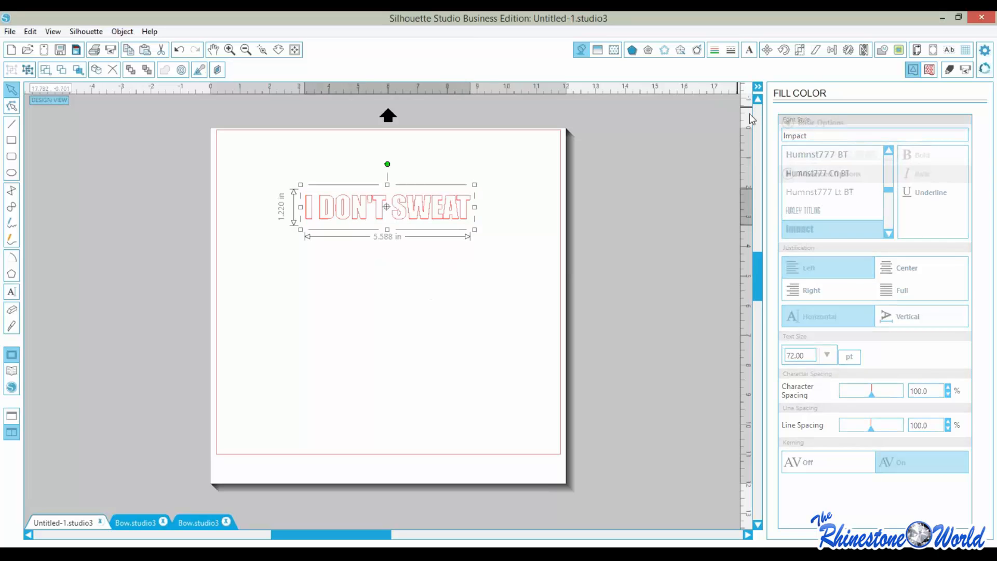
left_click(882, 167)
left_click(447, 283)
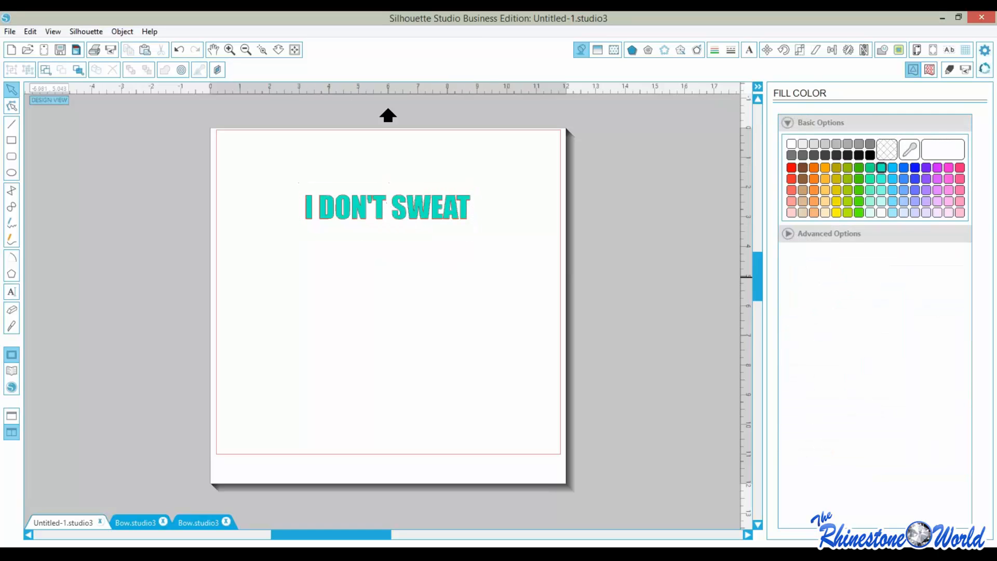
Draw a circle below the "I DON'T SWEAT" text, move it up under the text and shrink it to about 3.67 in across
left_click(12, 173)
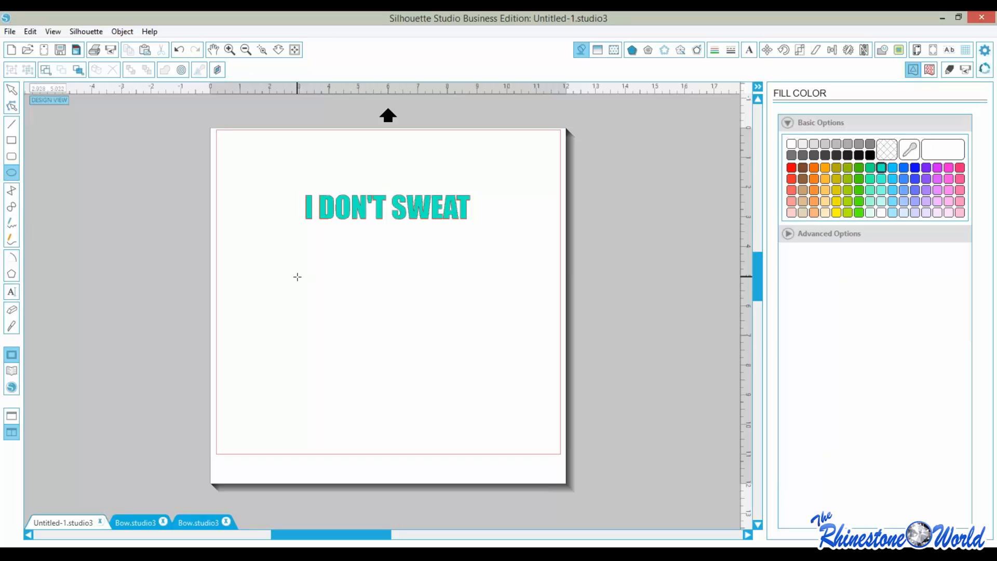
left_click_drag(297, 277, 443, 410)
key("Escape")
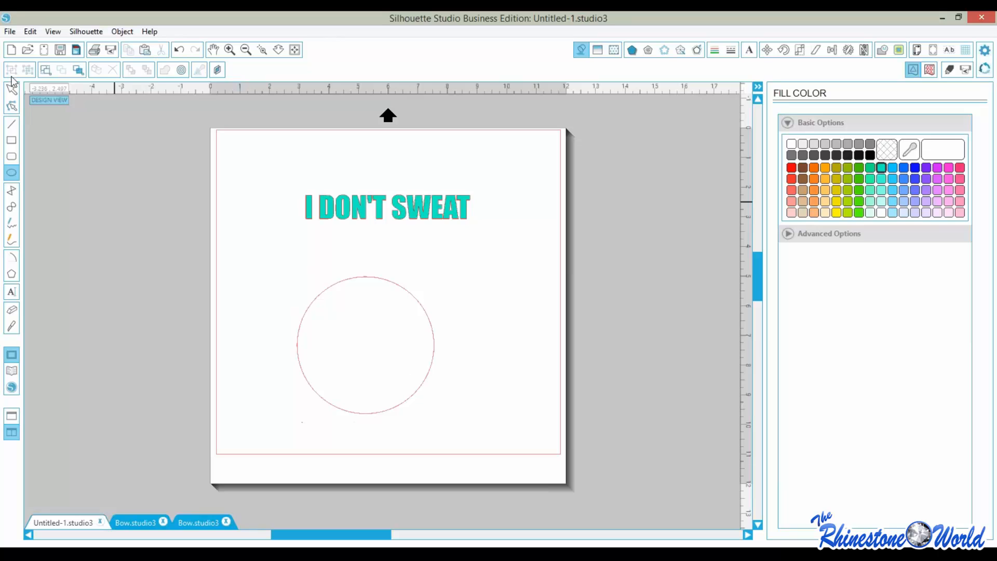
key("Escape")
left_click_drag(368, 284, 376, 251)
left_click_drag(450, 235, 432, 279)
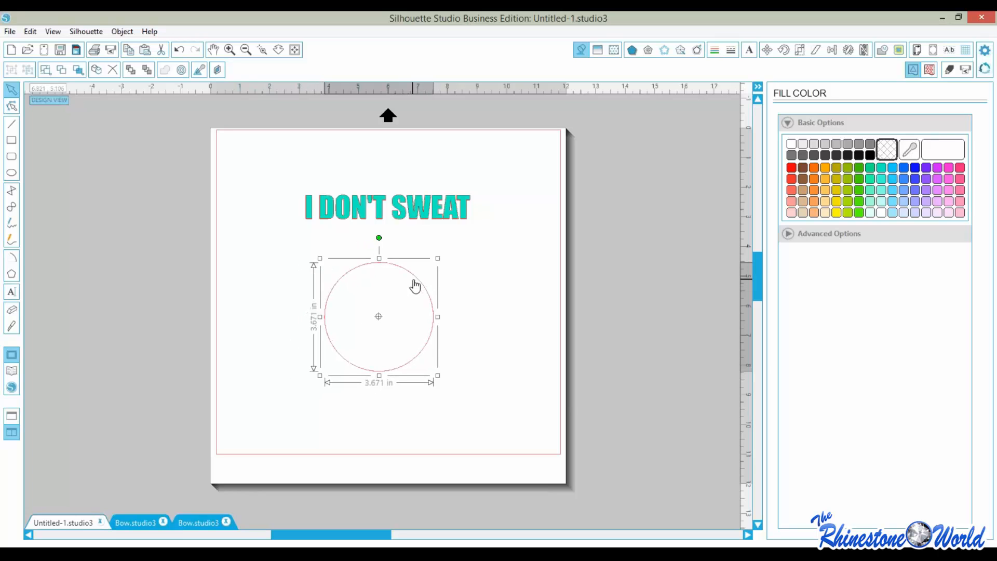
left_click(469, 261)
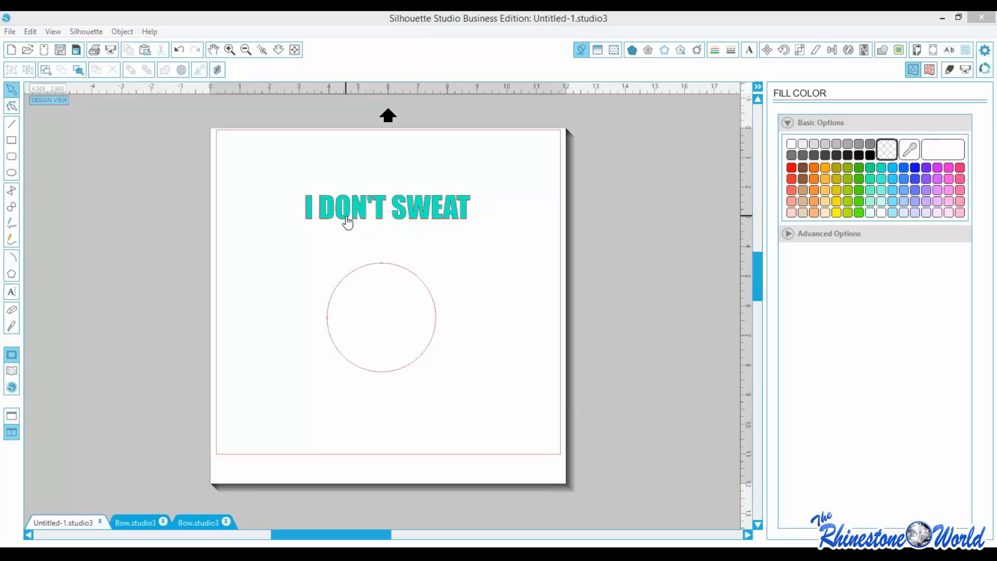
Attach the "I DON'T SWEAT" text to the circle so that it curves over the circle's upper half
double_click(433, 221)
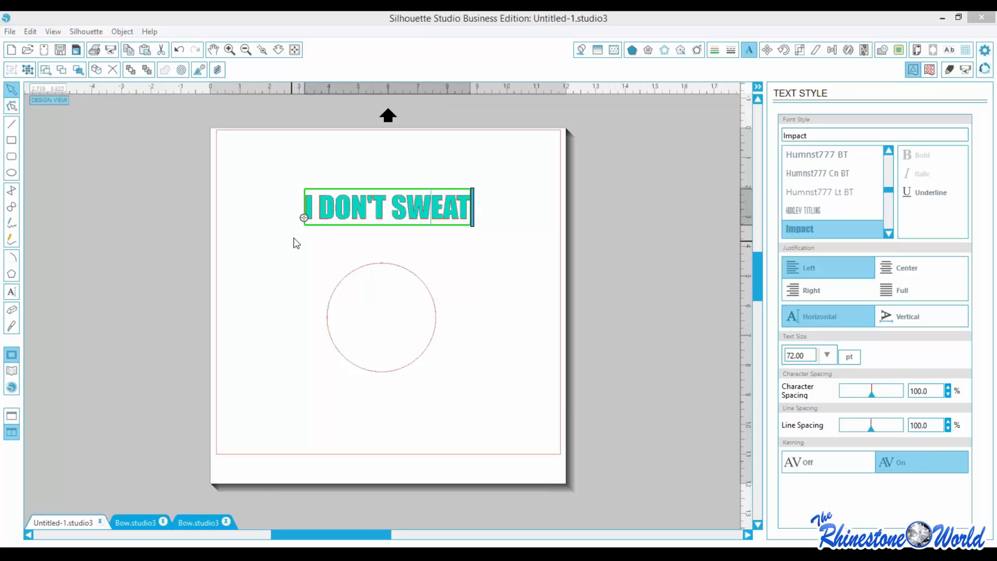
left_click_drag(307, 224, 325, 314)
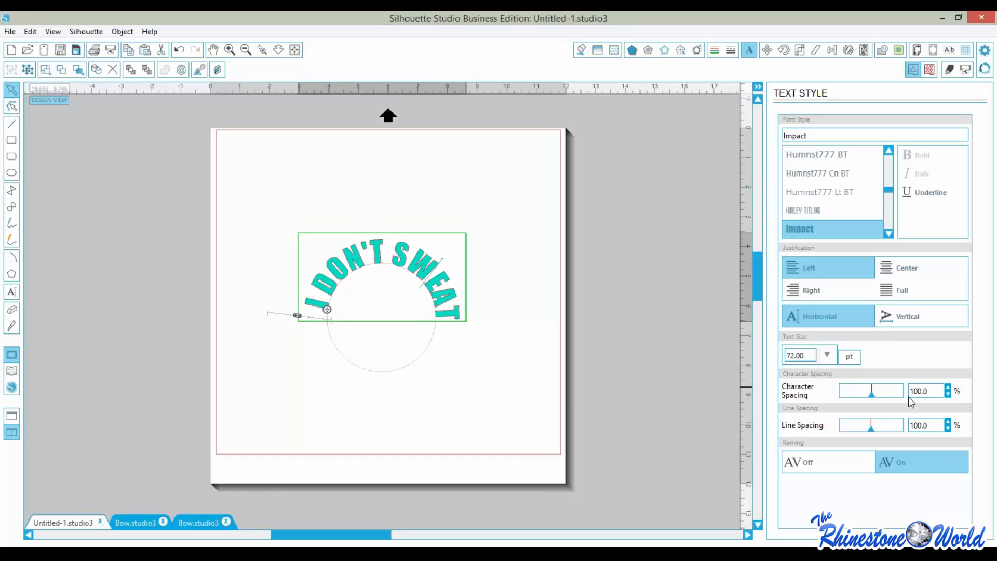
Reduce the curved text's character spacing to 96.2% and slide the text slightly clockwise along the circle
left_click(950, 396)
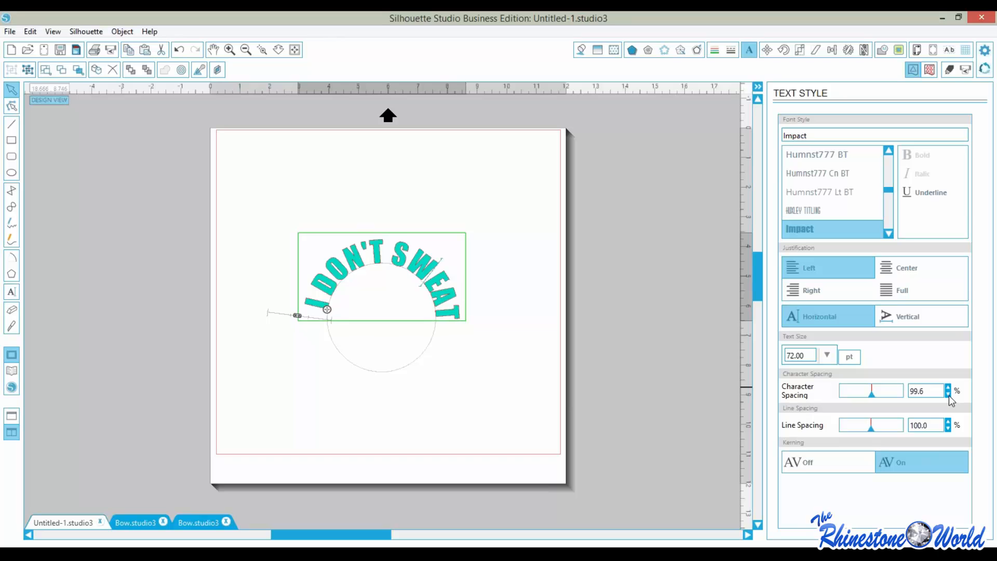
left_click(950, 396)
left_click(950, 396)
left_click(950, 396)
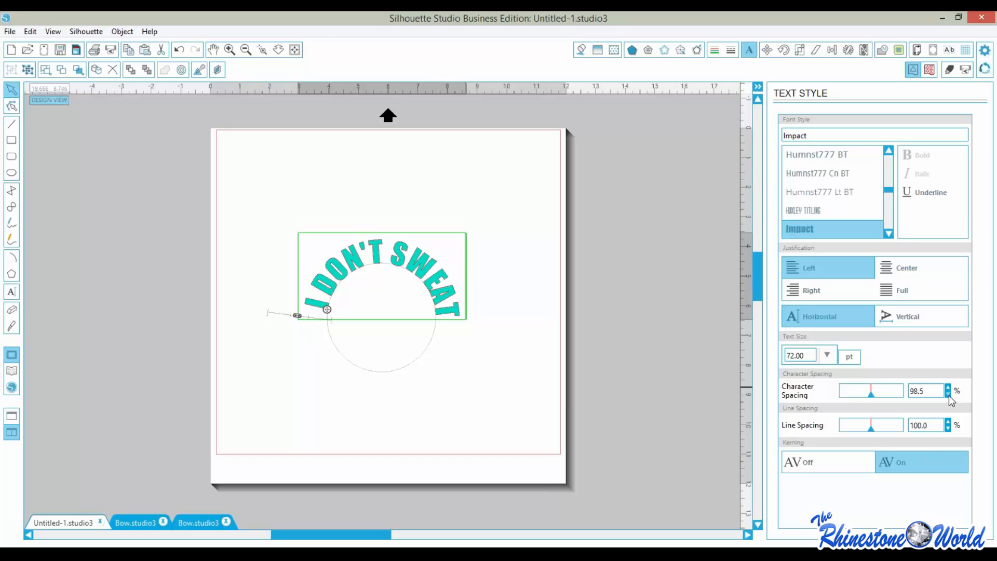
left_click(950, 396)
left_click(951, 396)
left_click(950, 397)
left_click(950, 397)
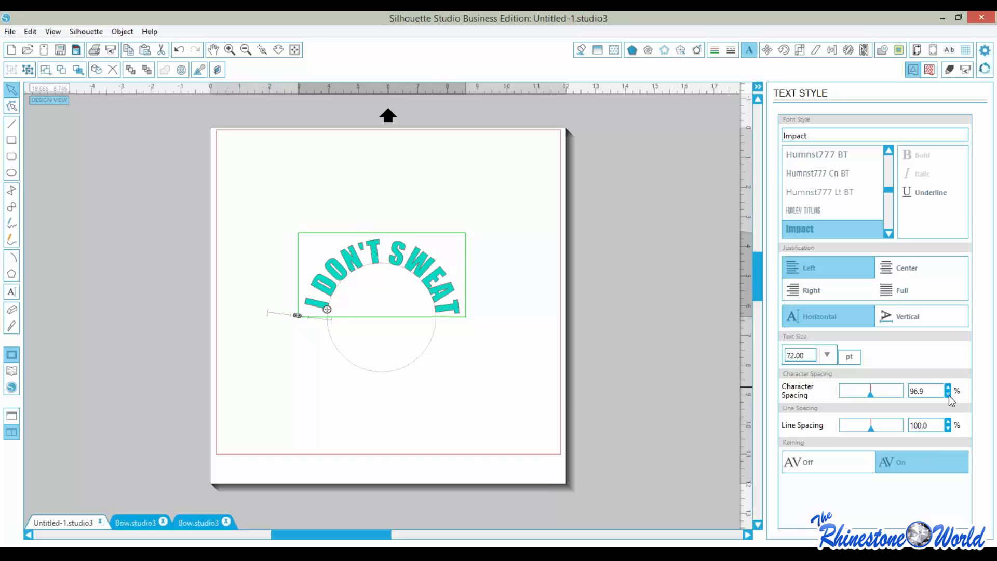
left_click(950, 396)
left_click(950, 397)
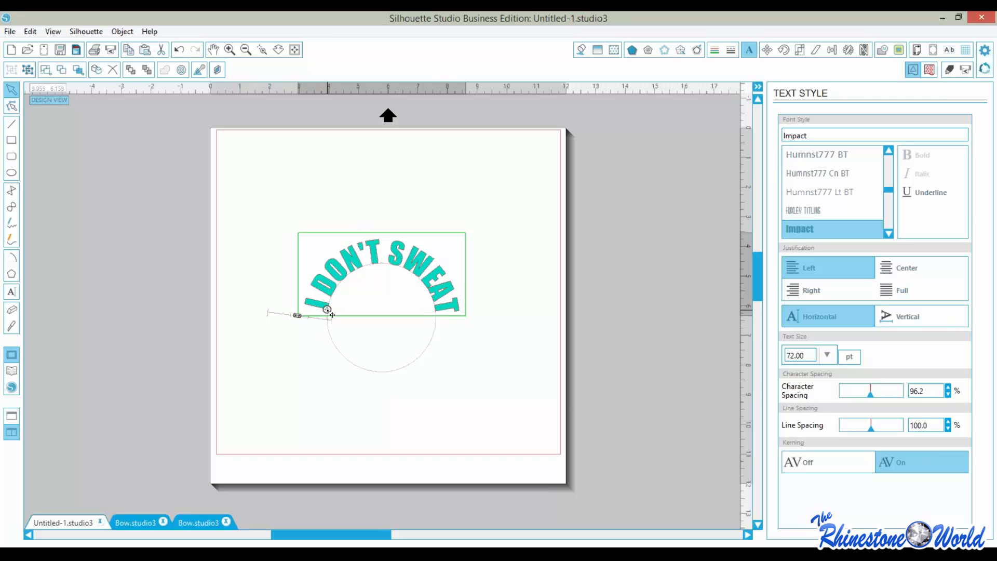
left_click_drag(328, 310, 327, 307)
left_click(413, 422)
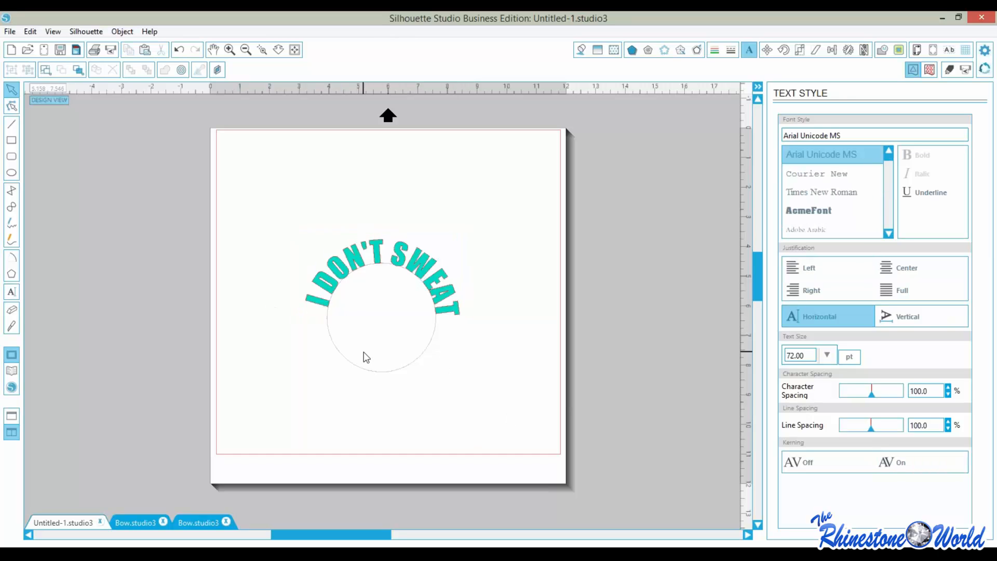
Try to delete the circle that carries the curved text
left_click(344, 252)
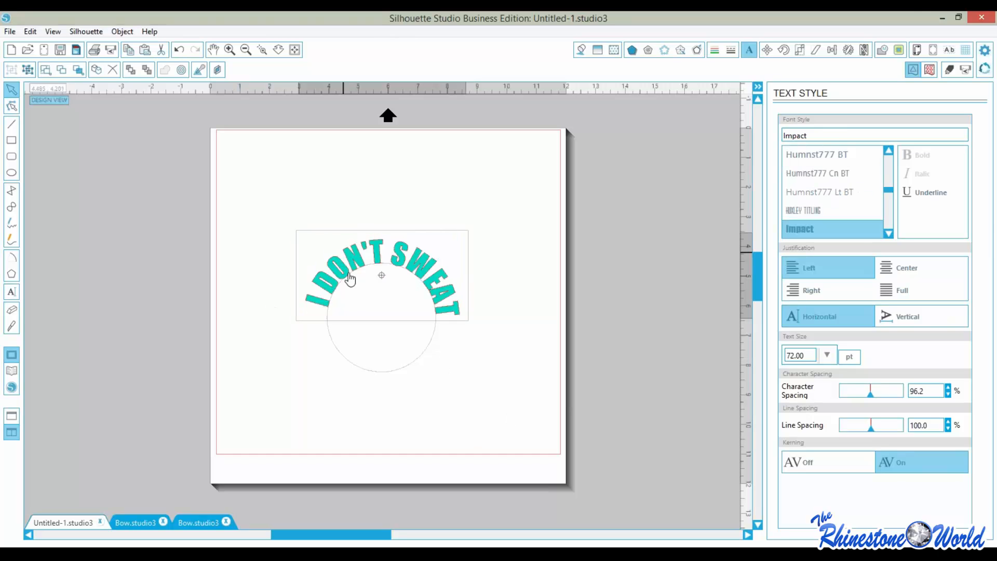
left_click(483, 379)
left_click(433, 295)
left_click(464, 369)
left_click(420, 363)
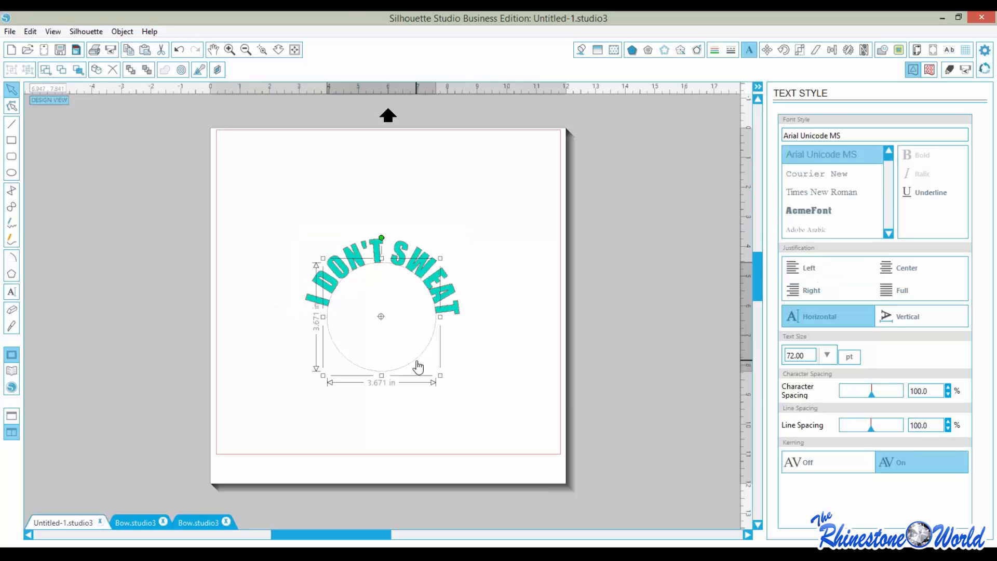
key("Delete")
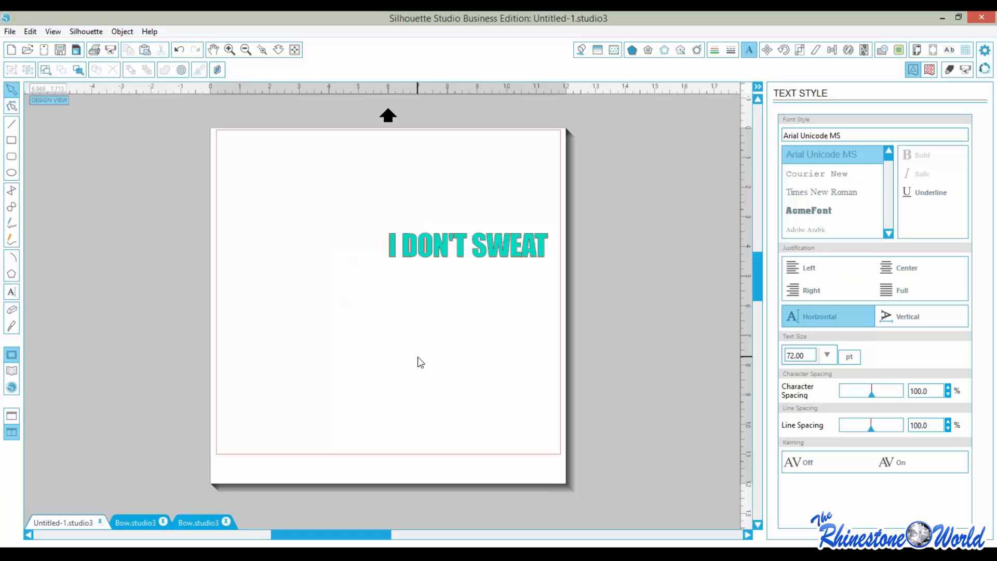
key("ctrl+z")
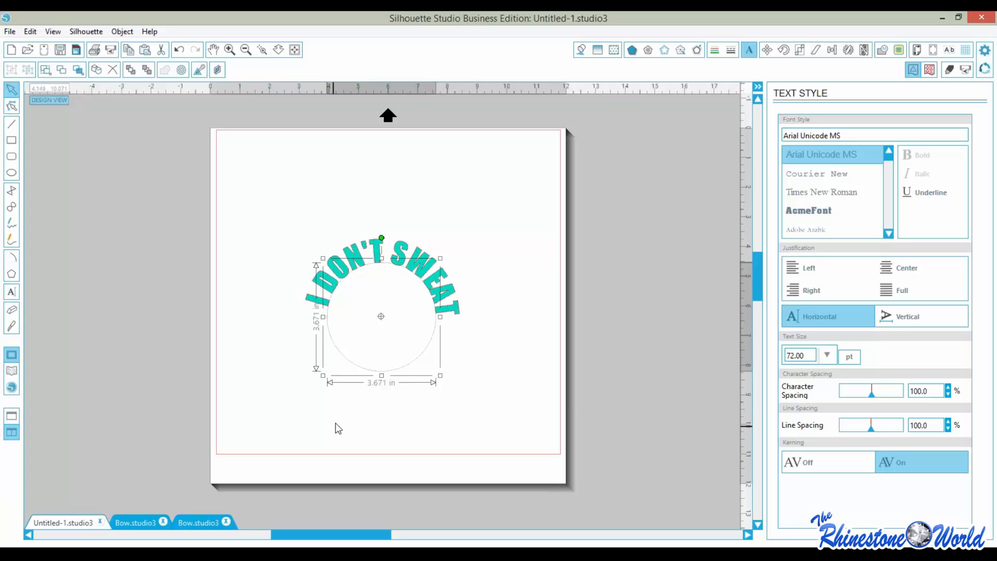
Convert the curved "I DON'T SWEAT" text to a path and move it up and left, away from the circle
double_click(376, 254)
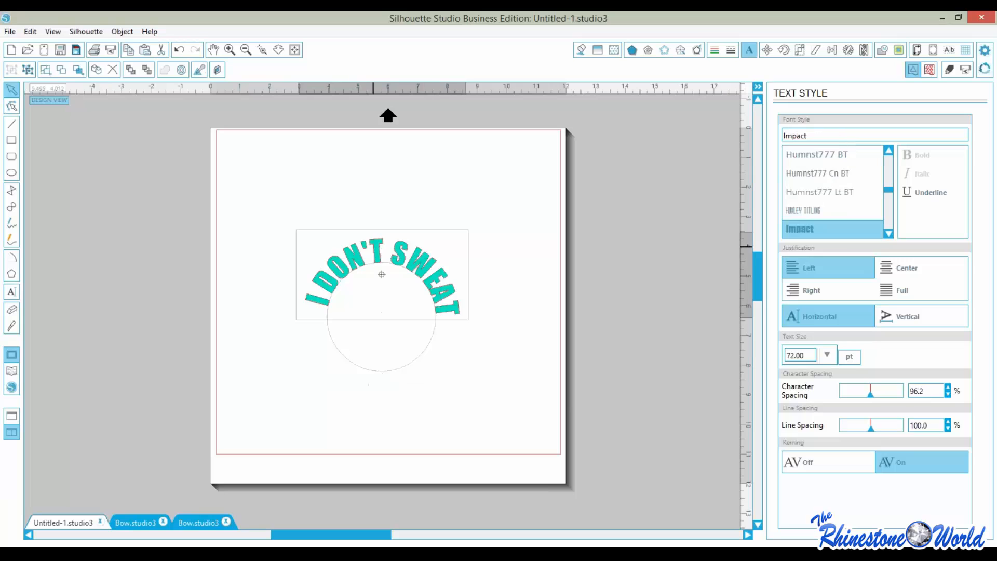
left_click(123, 31)
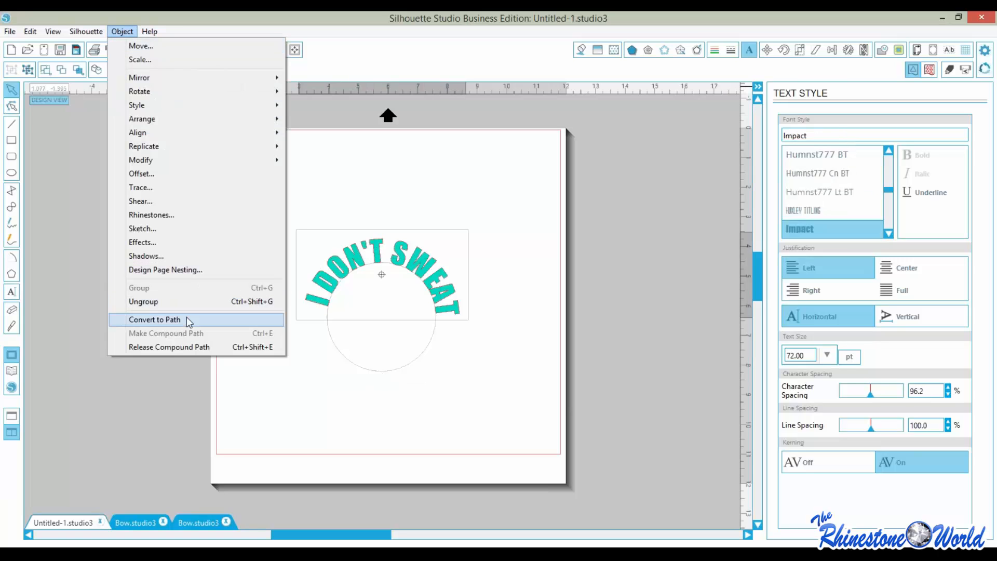
left_click(155, 320)
left_click_drag(334, 268, 304, 202)
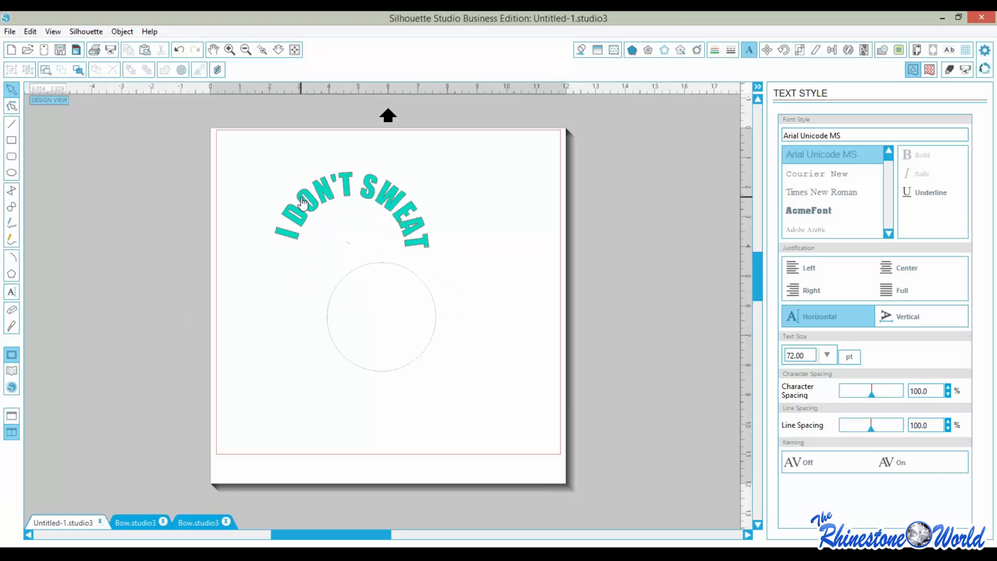
left_click(304, 202)
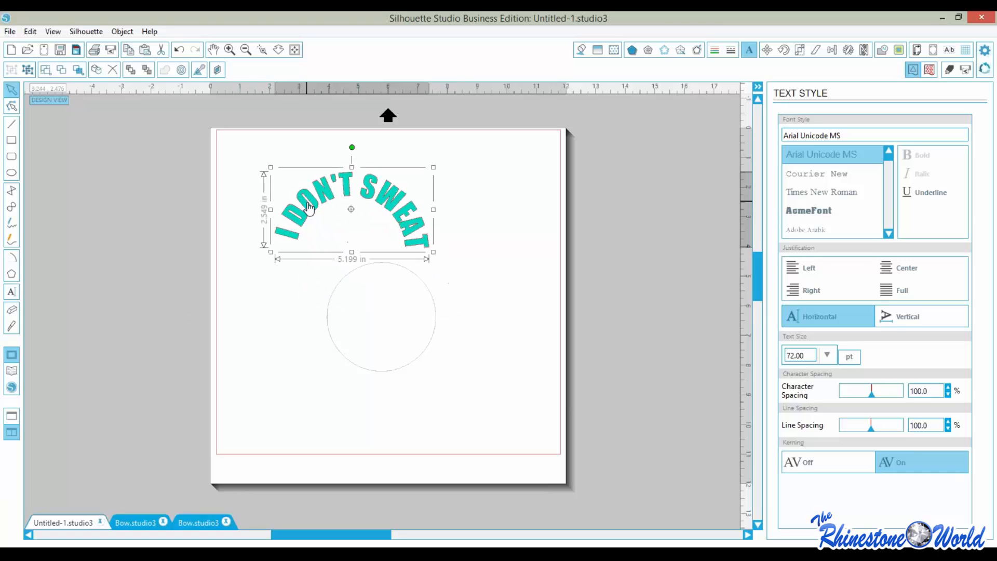
Enlarge the curved text proportionally to about 7.24 in wide and shift it slightly down and left
left_click(469, 237)
left_click(423, 245)
left_click_drag(432, 252, 478, 312)
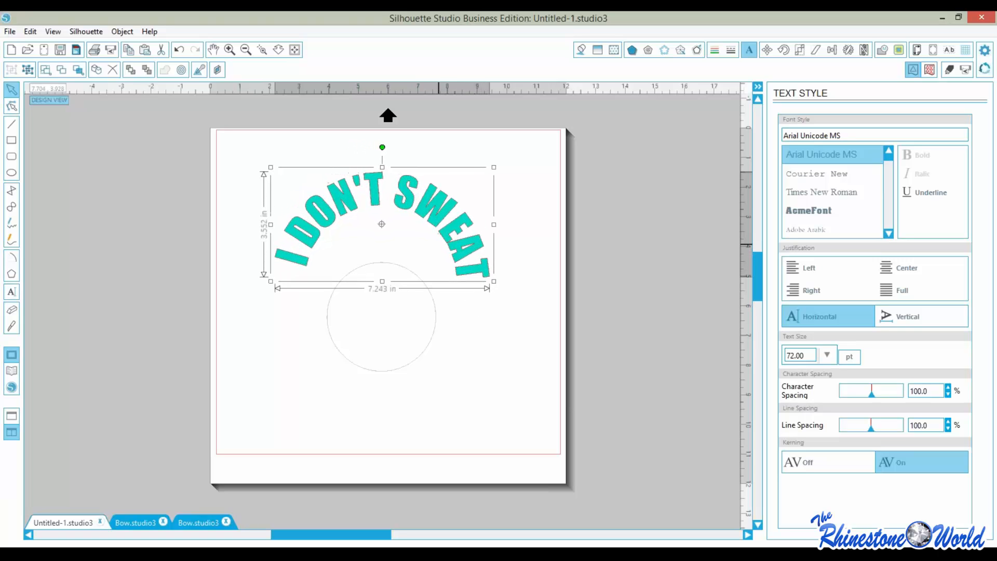
mouse_move(443, 237)
left_mouse_down()
mouse_move(456, 267)
mouse_move(446, 260)
mouse_move(439, 285)
mouse_move(437, 255)
left_mouse_up()
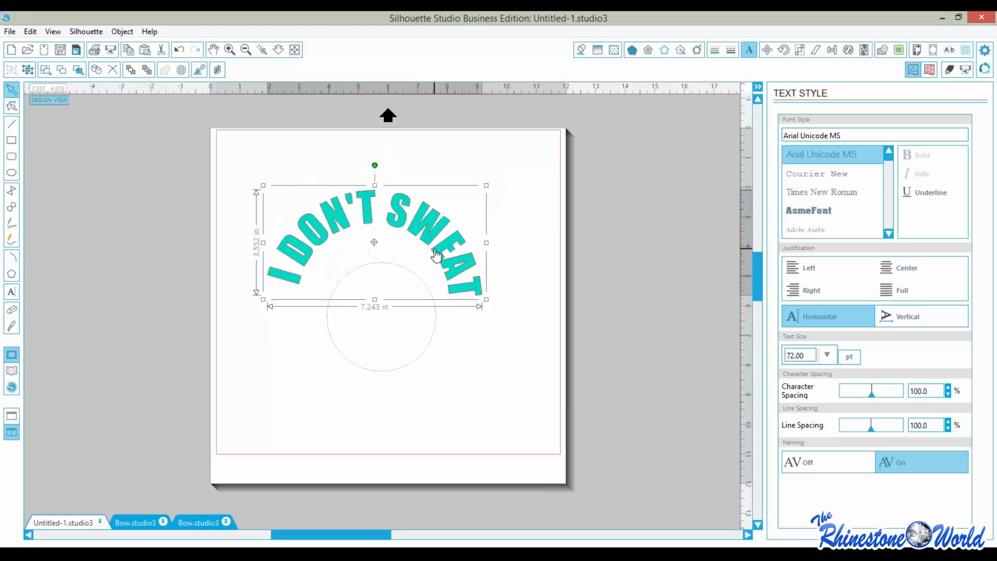
Delete the leftover circle and move the curved text up towards the page's upper edge
left_click(428, 347)
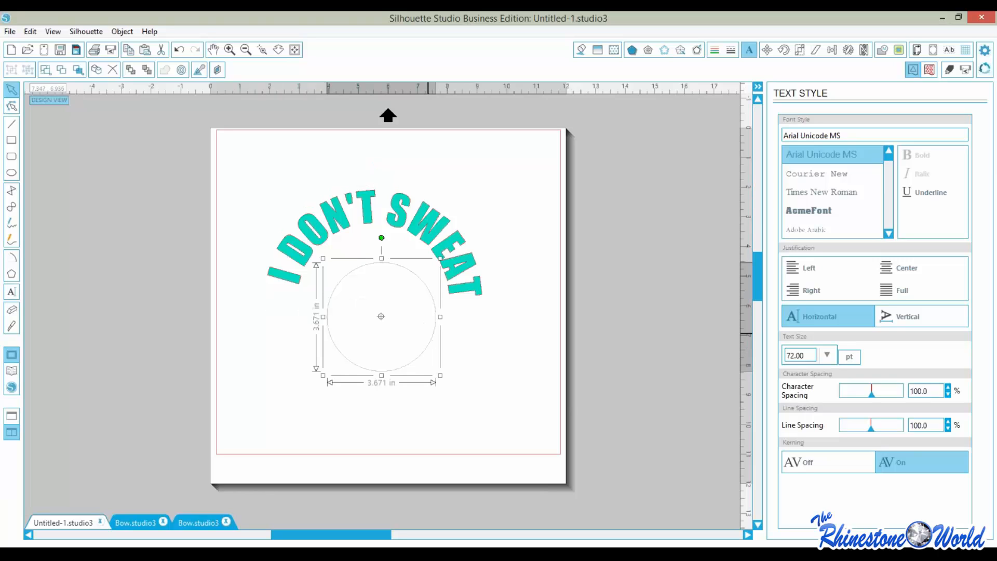
key("Delete")
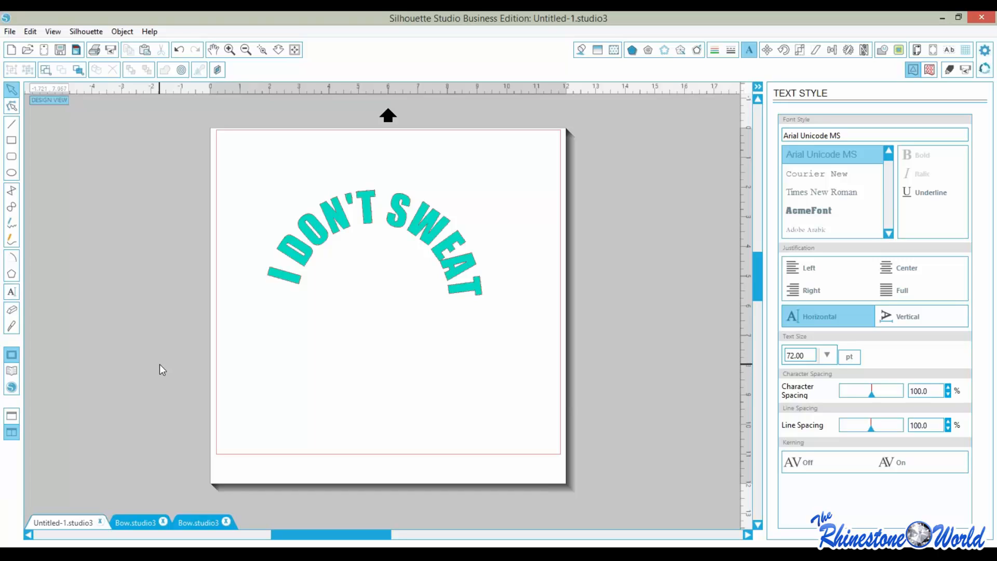
left_click_drag(445, 263, 442, 229)
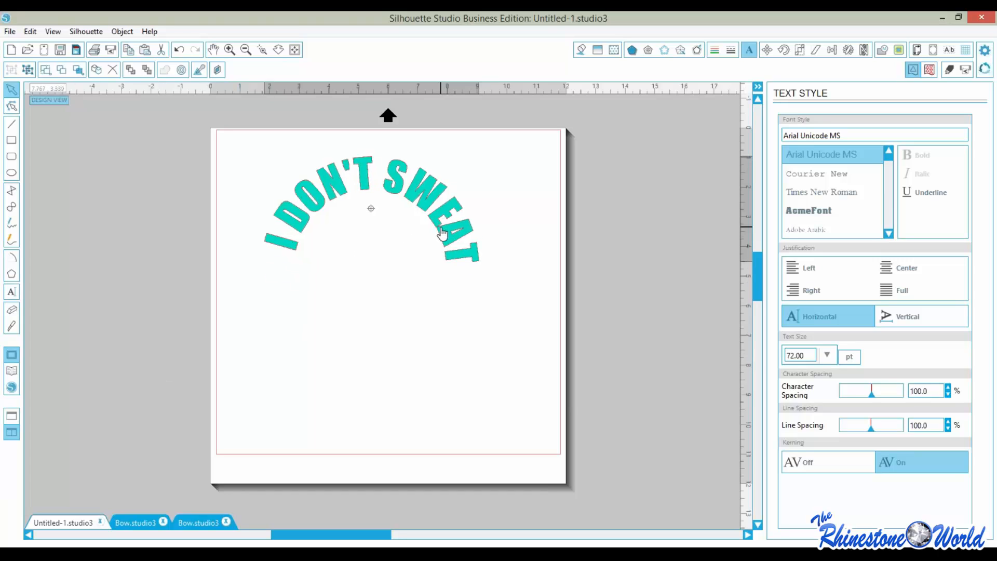
Rotate the curved text slightly counterclockwise so both ends of the arc sit level
left_click(332, 254)
left_click(292, 212)
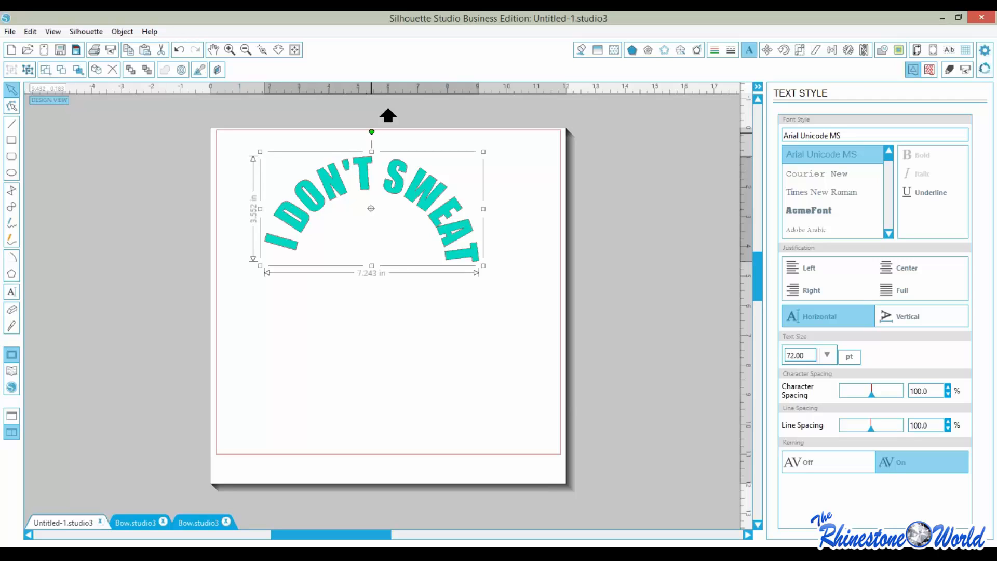
left_click_drag(371, 134, 367, 133)
left_click(434, 366)
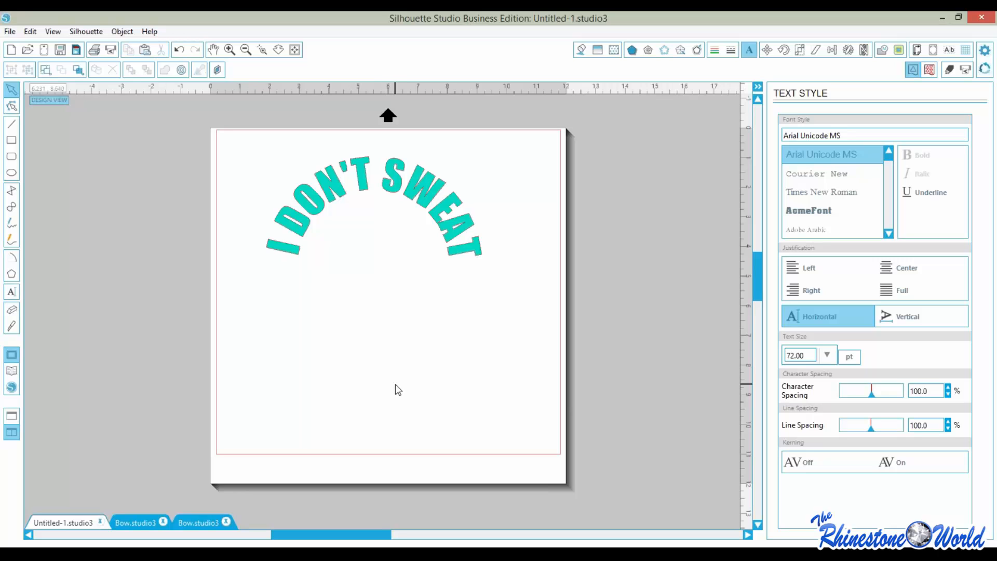
Open the Football Tattoo.studio3 design file
left_click(10, 32)
mouse_move(53, 32)
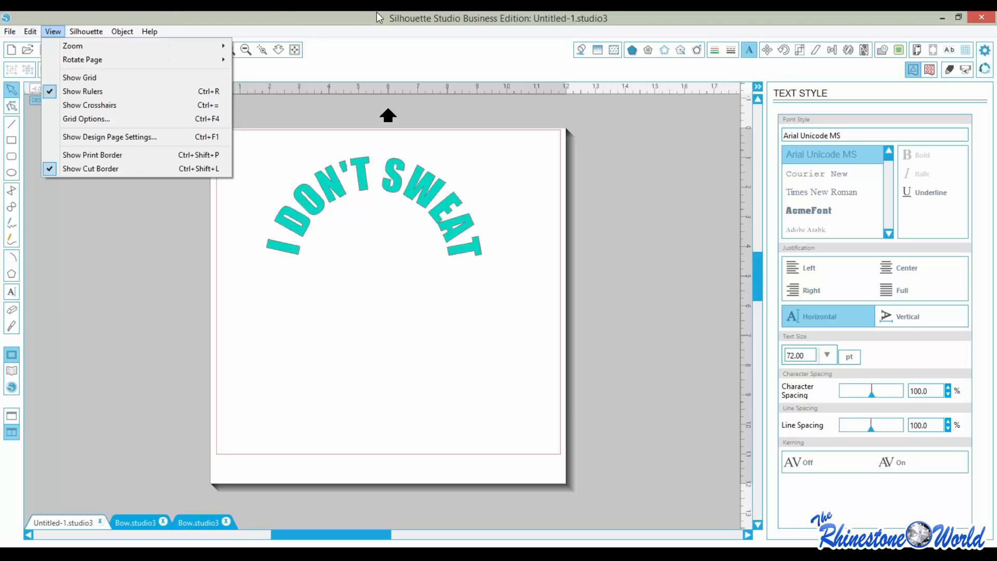
left_click(131, 279)
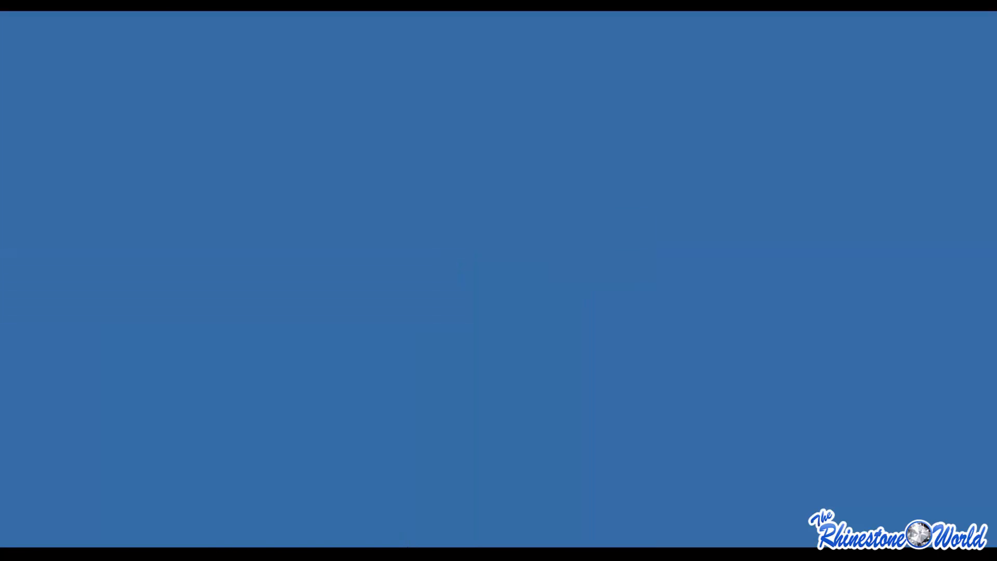
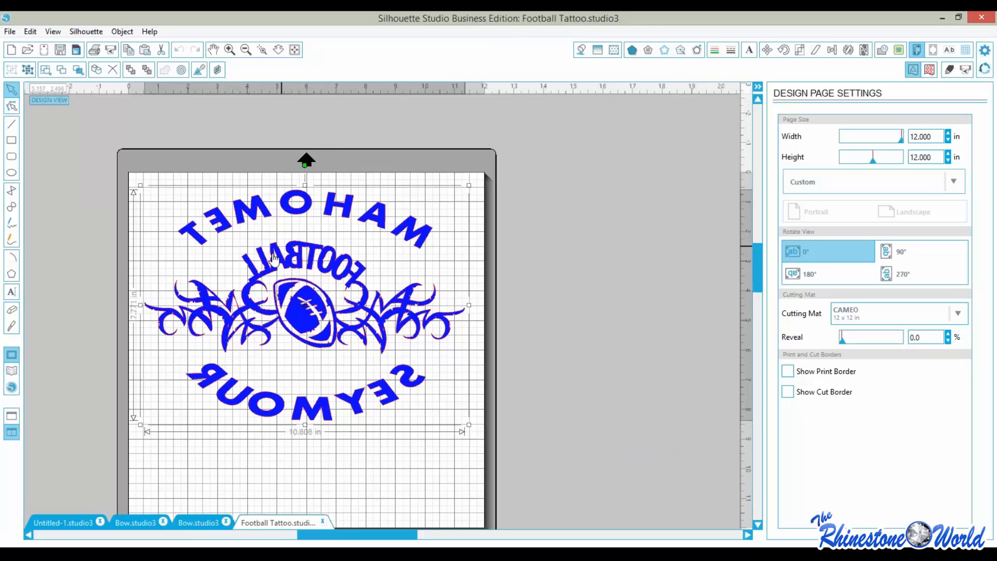
Examine the football artwork and curved lettering up close, and nudge the whole mirrored design slightly down and left on the page
left_click(263, 50)
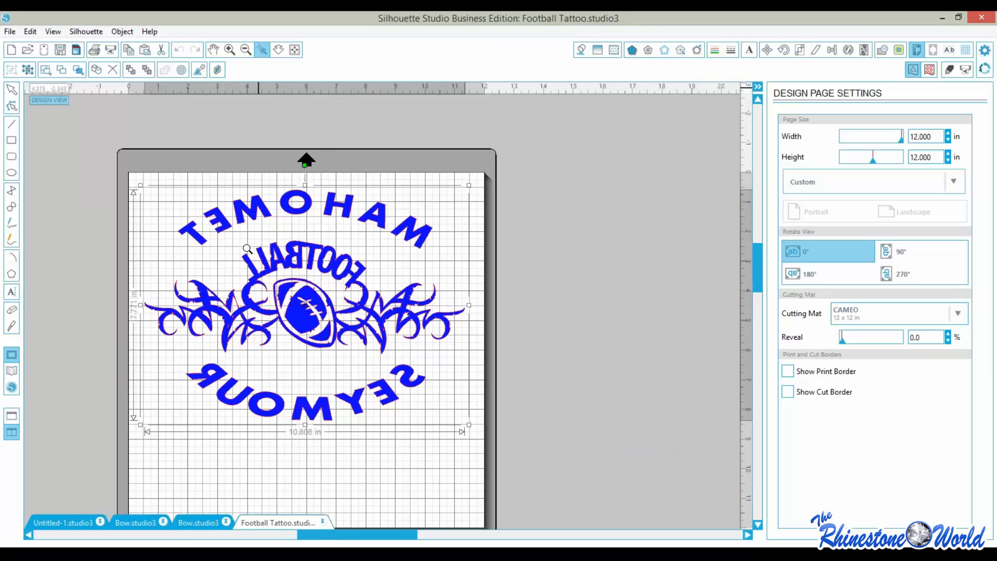
left_click_drag(210, 216, 411, 376)
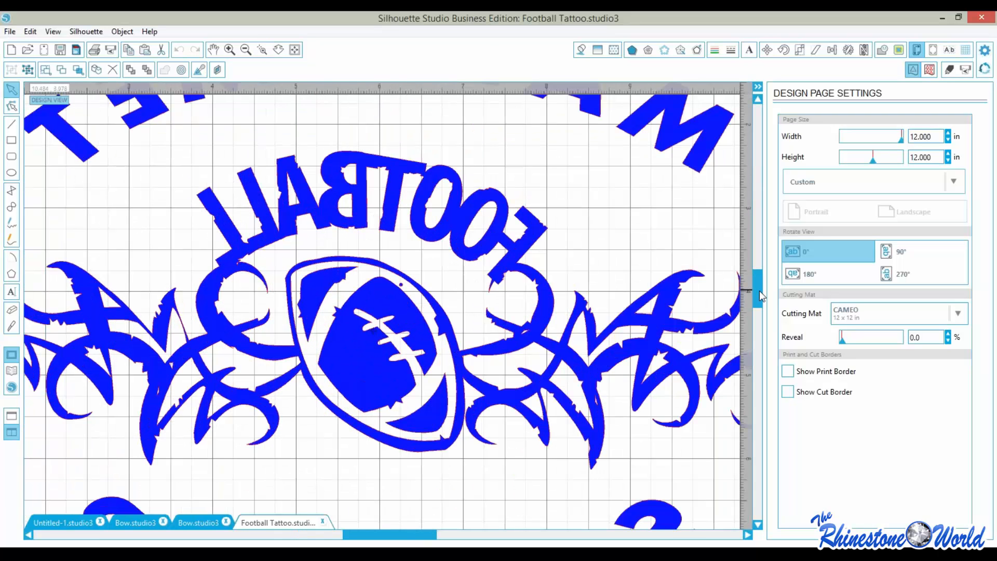
mouse_move(760, 291)
left_mouse_down()
mouse_move(758, 267)
mouse_move(762, 282)
left_mouse_up()
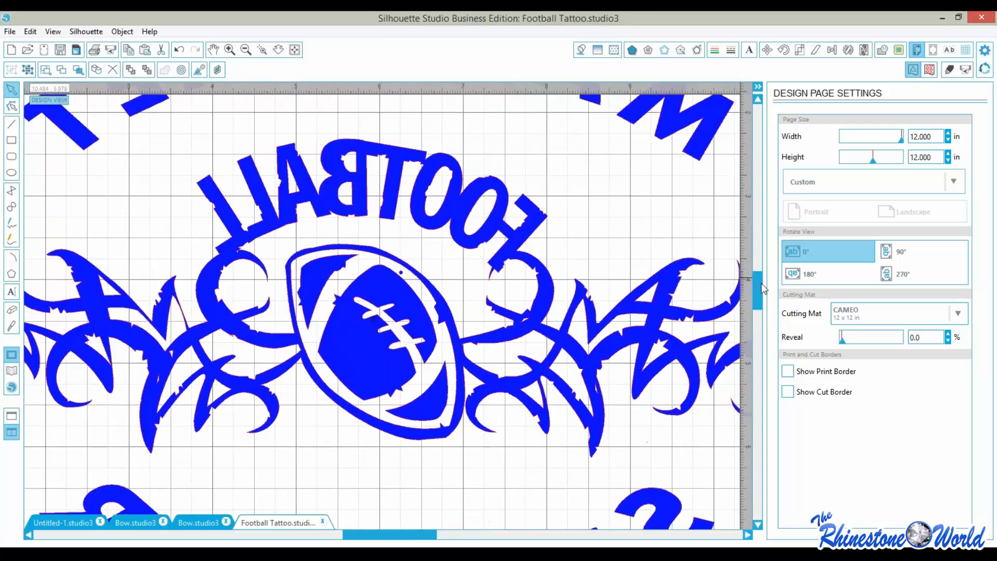
scroll(761, 283, "up", 2)
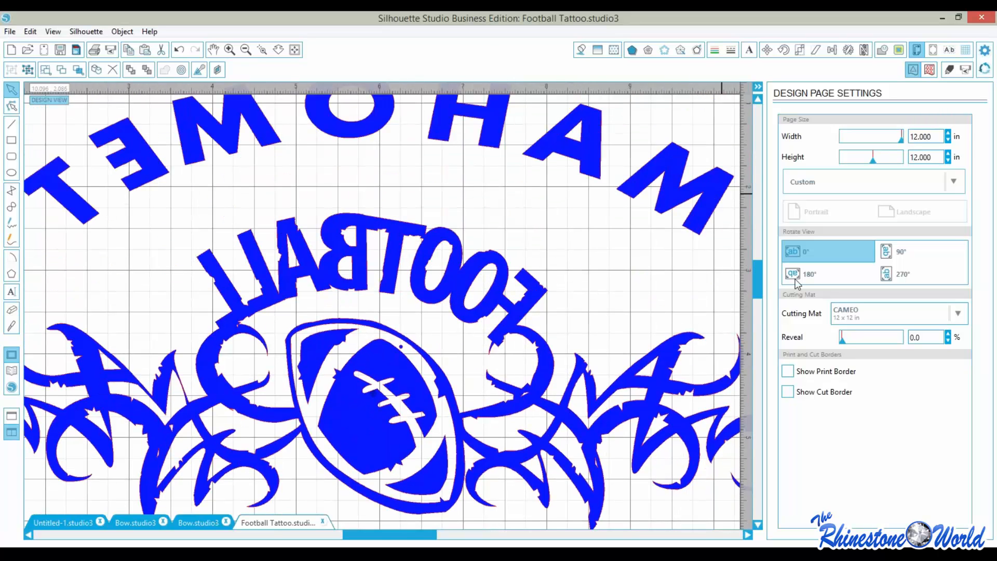
left_click(294, 49)
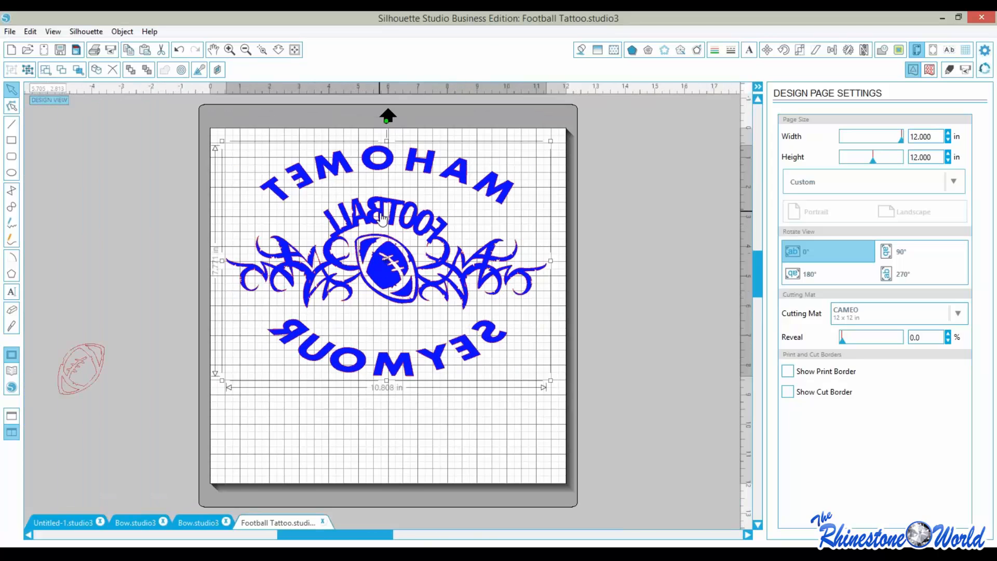
left_click_drag(383, 228, 380, 224)
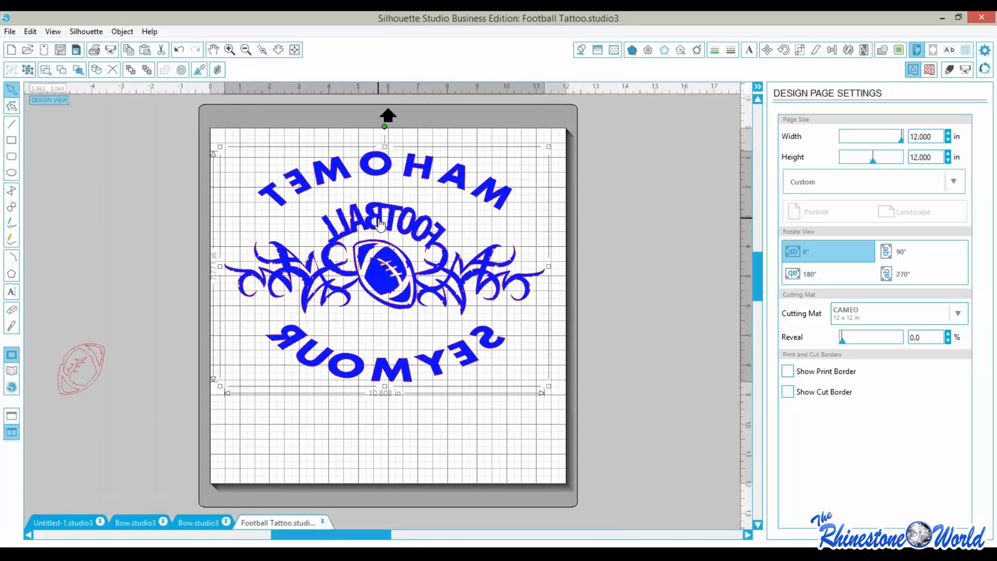
Cut the FOOTBALL lettering free from the tattoo scrolls with the straight knife where the first and last letters touch them
left_click(259, 50)
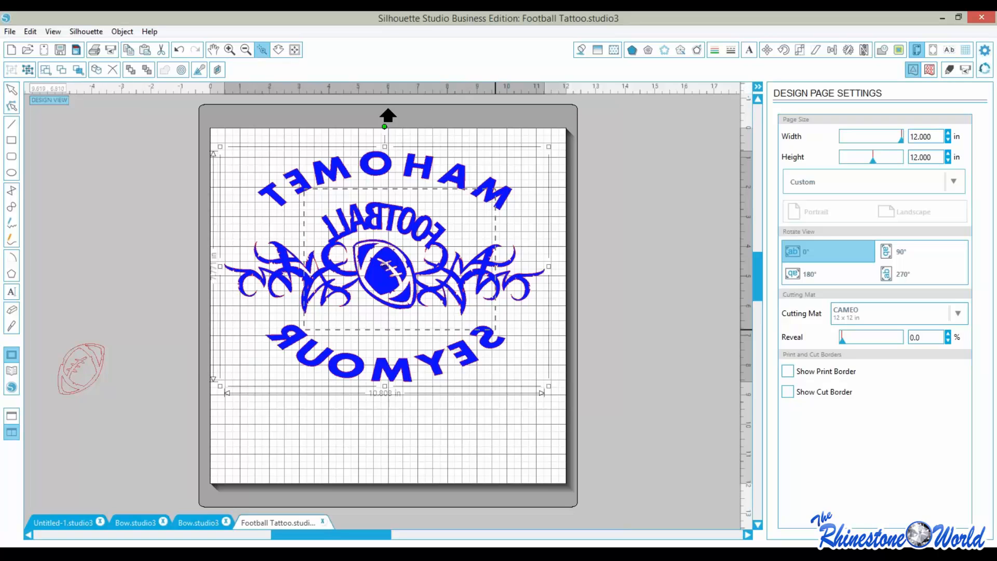
left_click_drag(496, 330, 291, 200)
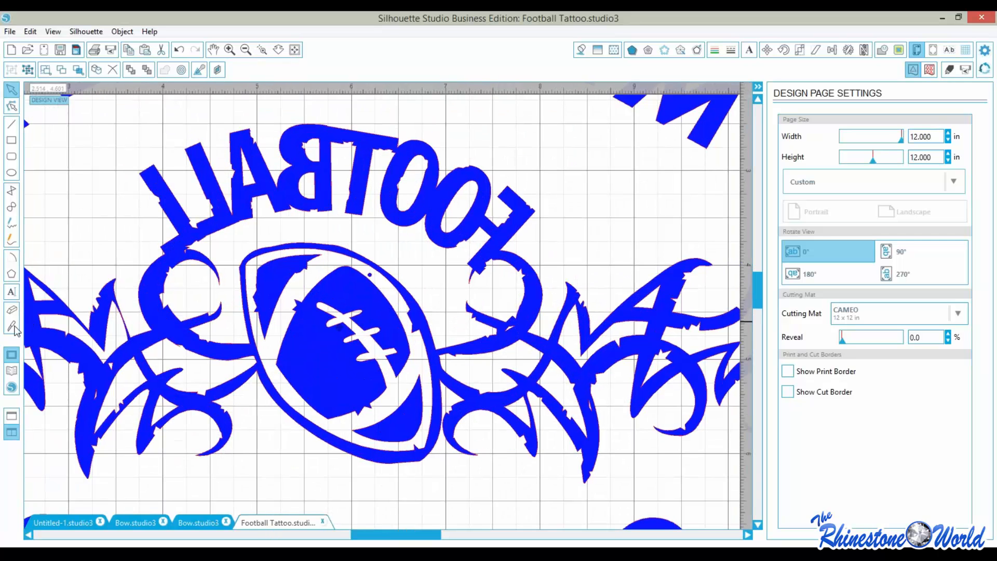
left_click(13, 326)
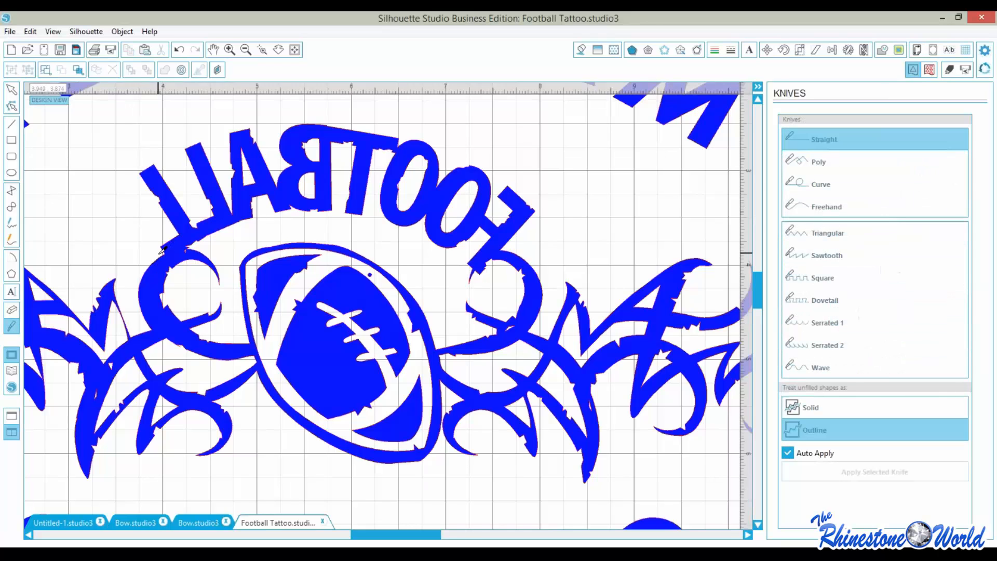
left_click_drag(164, 252, 201, 239)
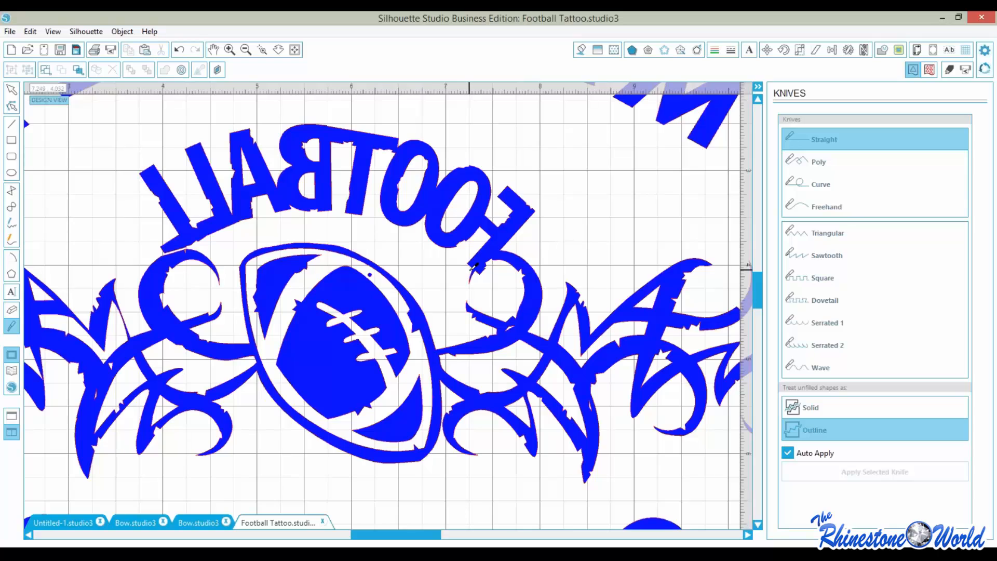
left_click_drag(470, 267, 535, 263)
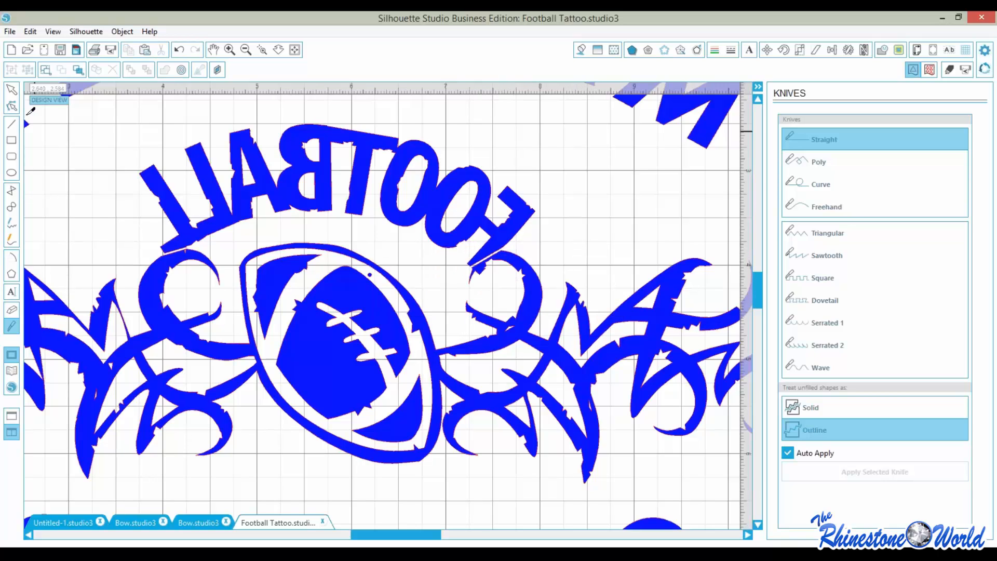
Separate the mirrored FOOTBALL lettering from the tattoo artwork and delete it
left_click(12, 90)
left_click_drag(375, 171, 362, 139)
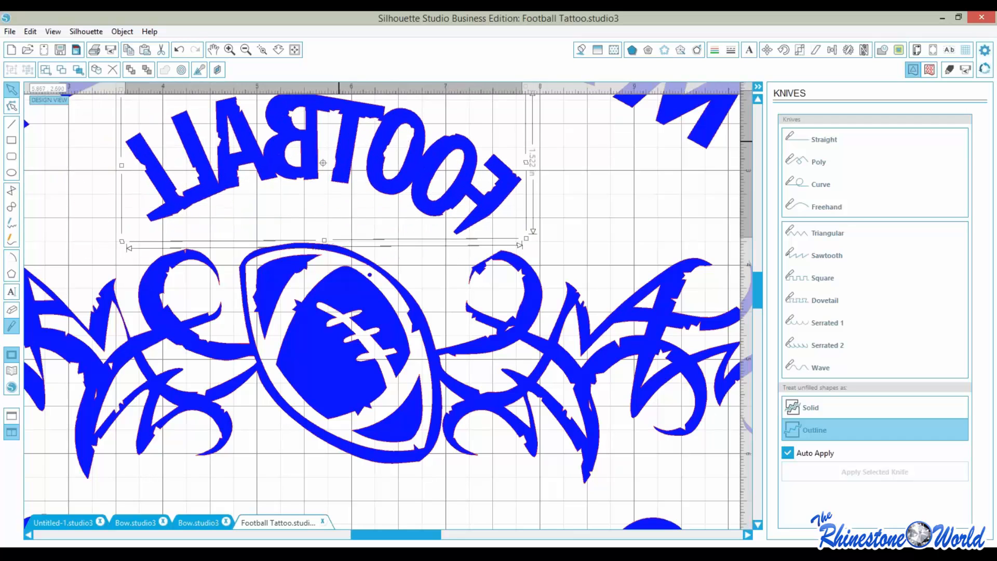
key("Delete")
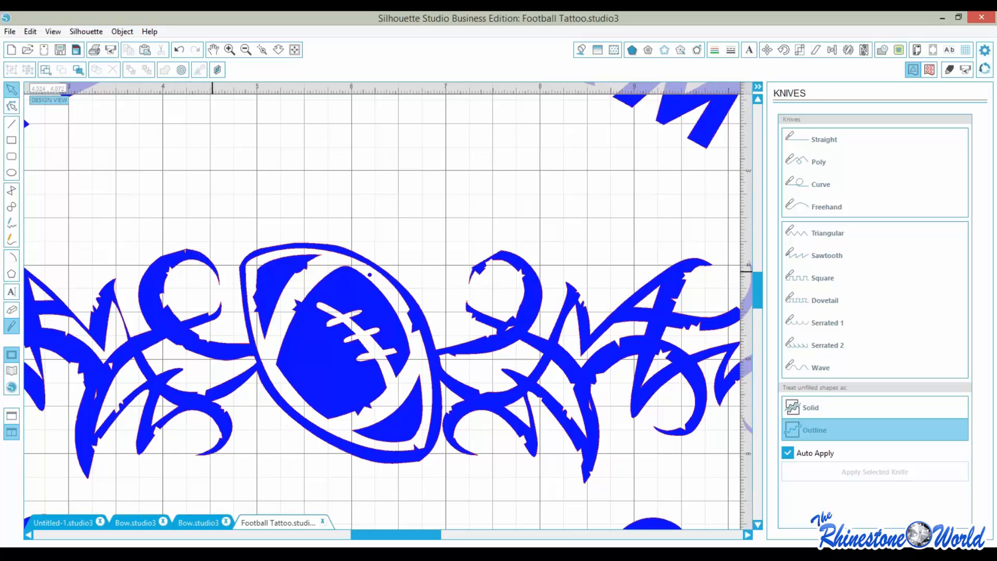
Round the flat cut edge on top of the scroll left of the football by adding and raising an edit point
left_click(8, 108)
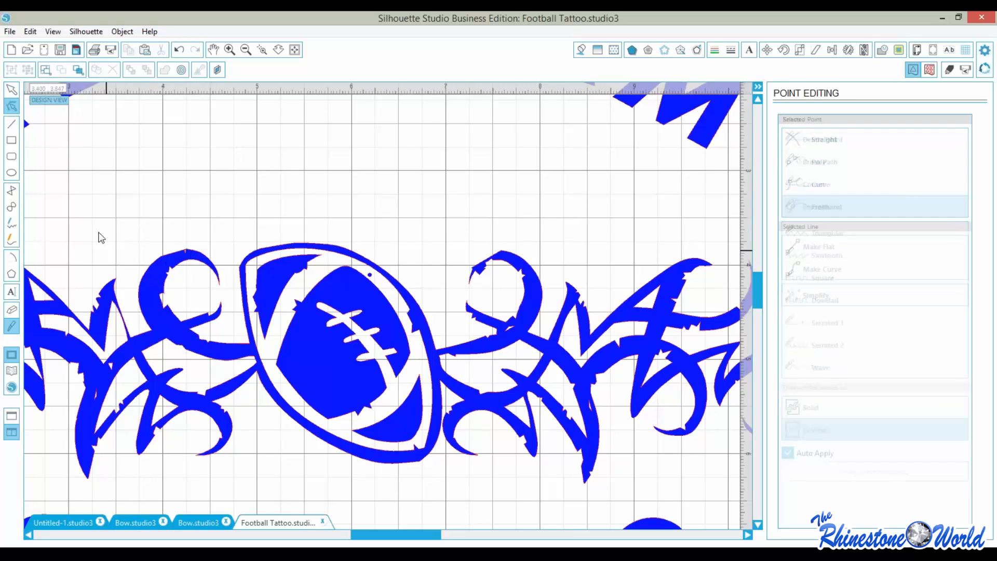
left_click(164, 280)
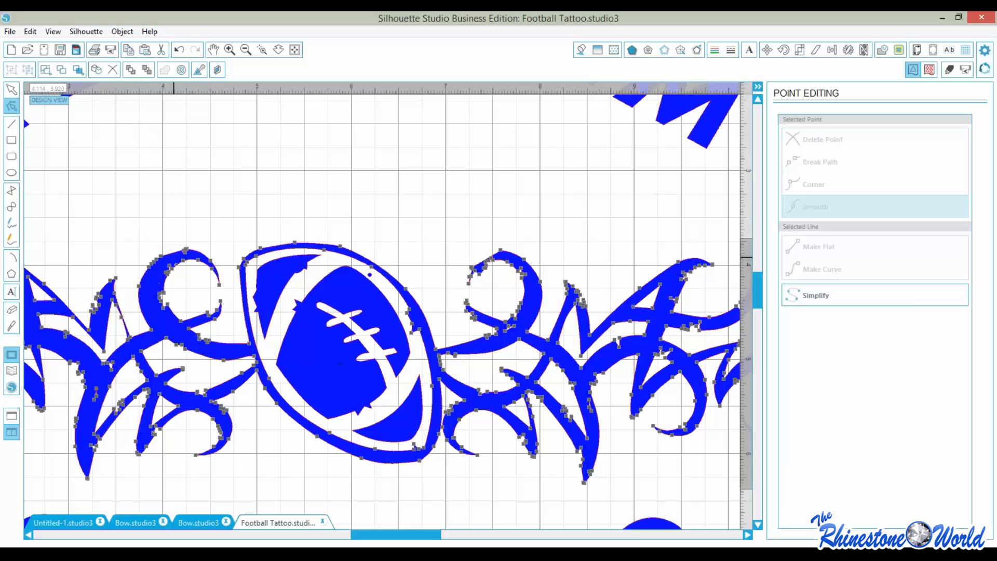
left_click(262, 49)
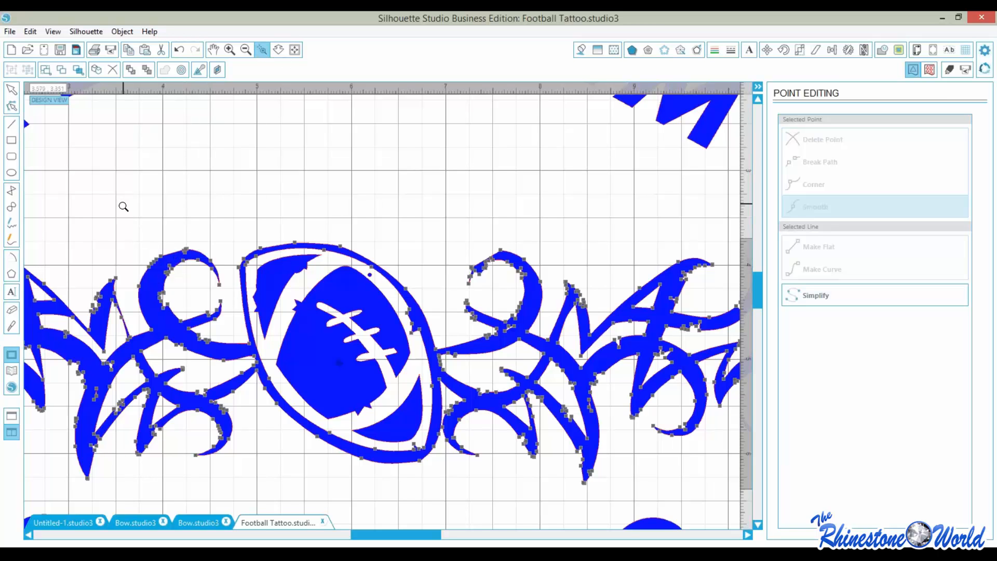
left_click_drag(123, 205, 232, 314)
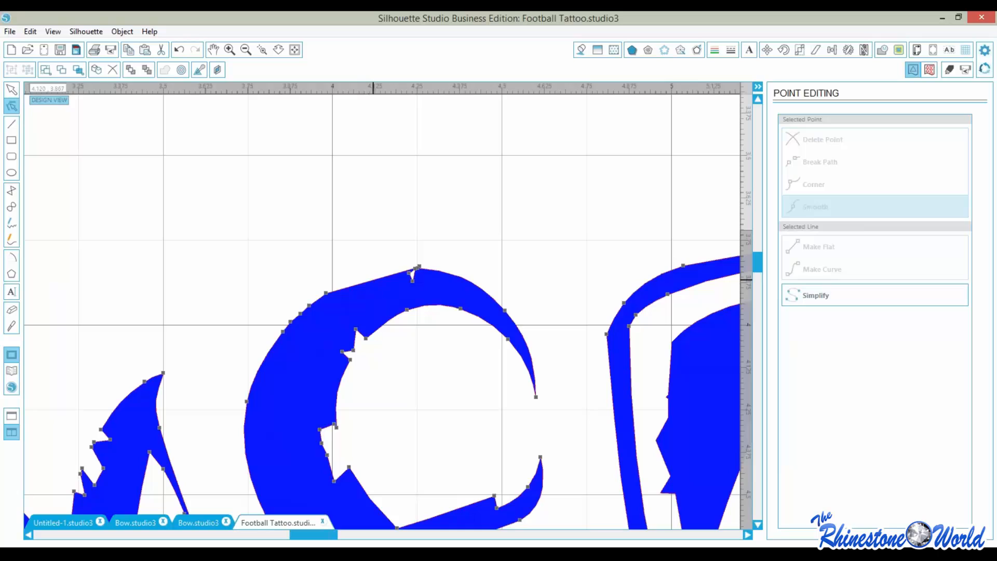
left_click(373, 279)
left_click_drag(373, 280, 376, 276)
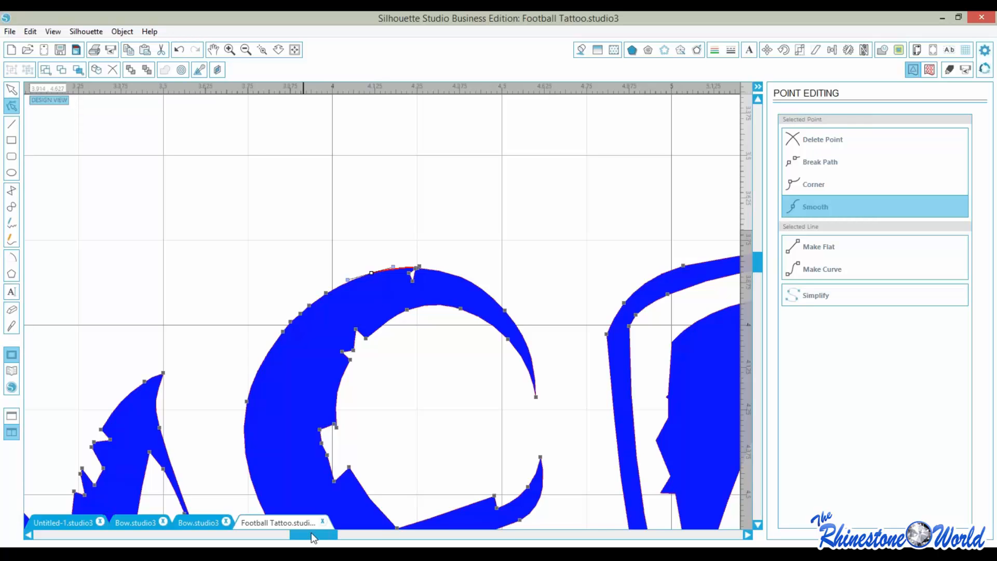
Reshape the straight cut edge on the scroll right of the football into a smooth curve by raising its edit point
left_click_drag(313, 535, 456, 534)
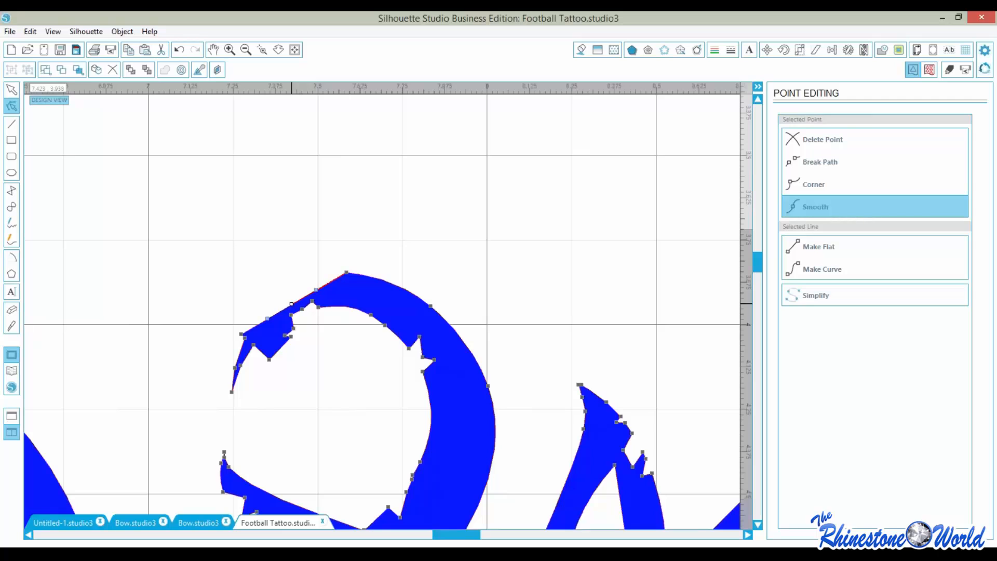
left_click_drag(291, 305, 291, 289)
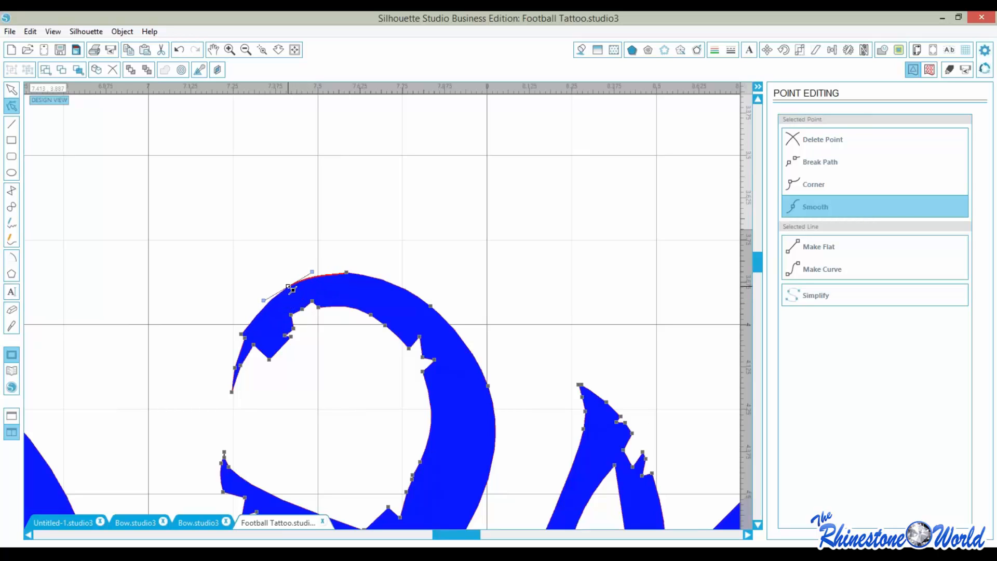
left_click(296, 49)
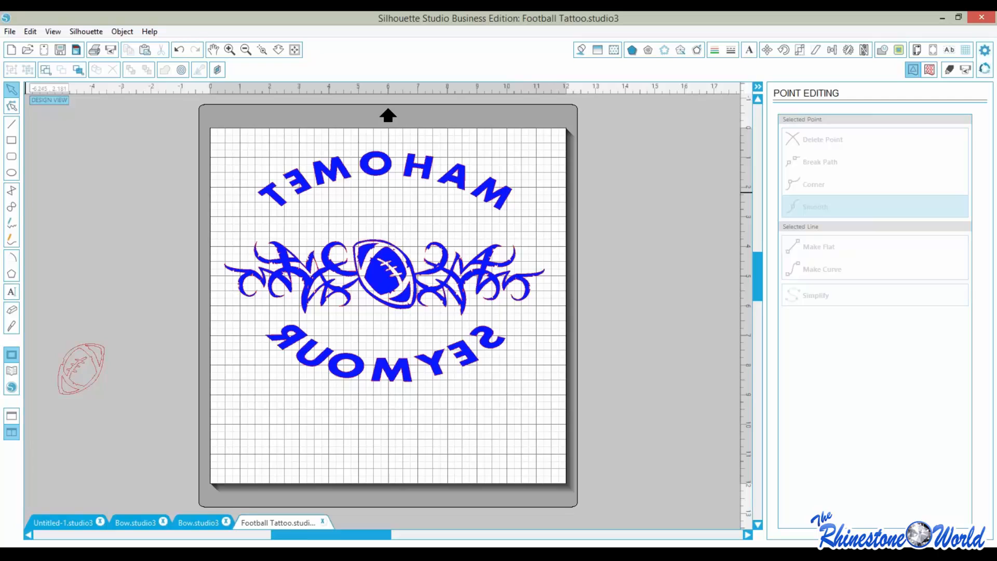
Flip the whole football design horizontally so its lettering reads normally
left_click(469, 276)
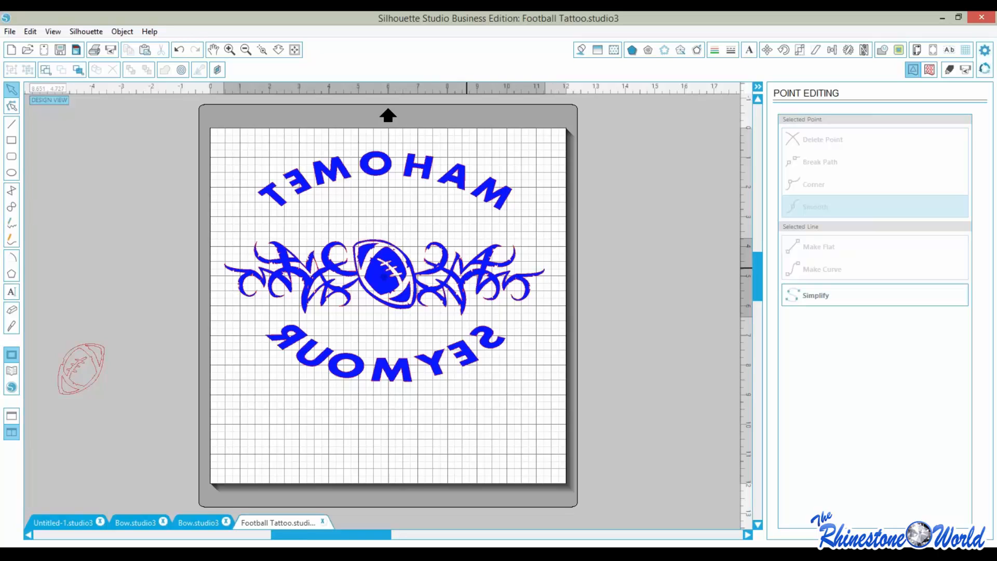
left_click_drag(511, 429, 254, 159)
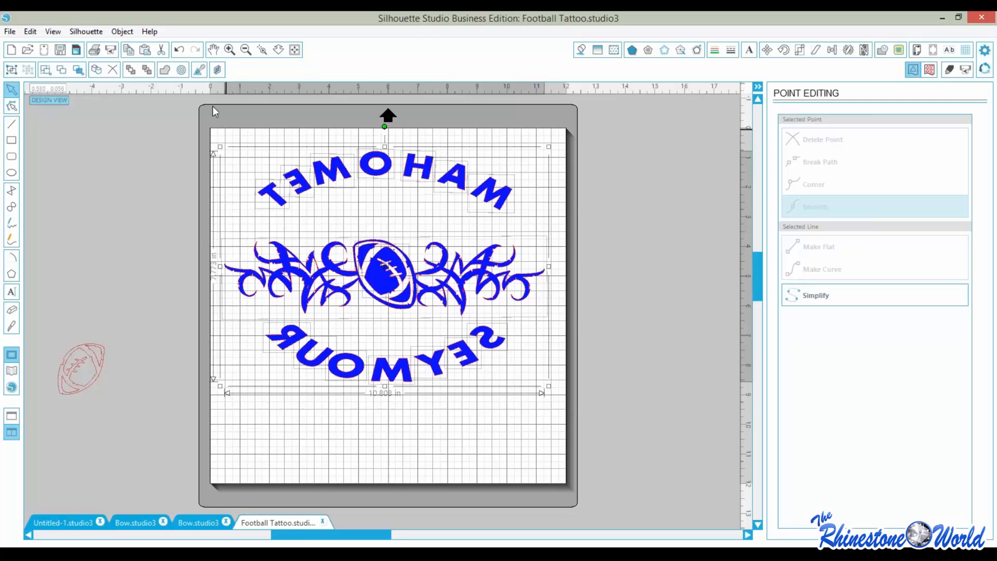
left_click(123, 31)
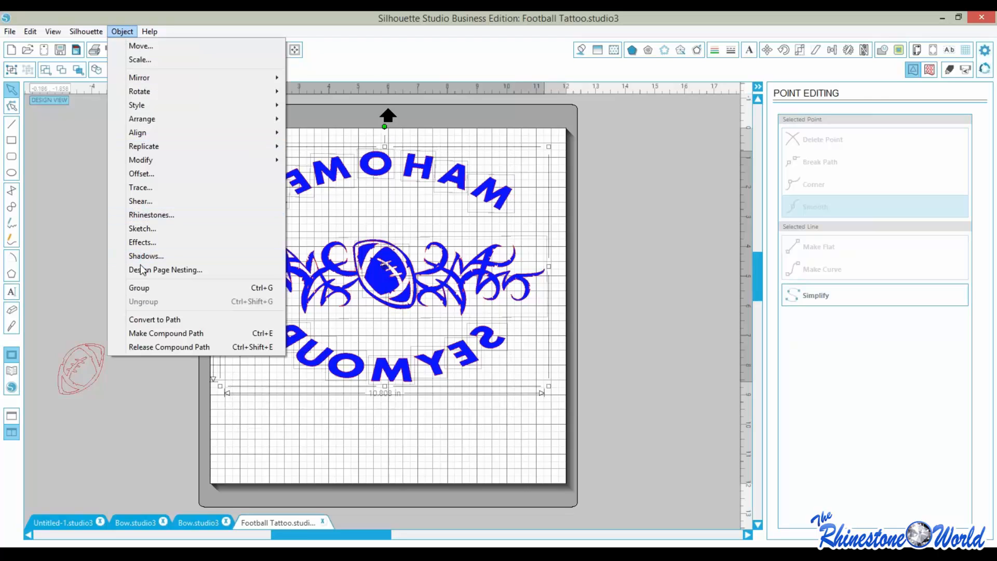
mouse_move(270, 78)
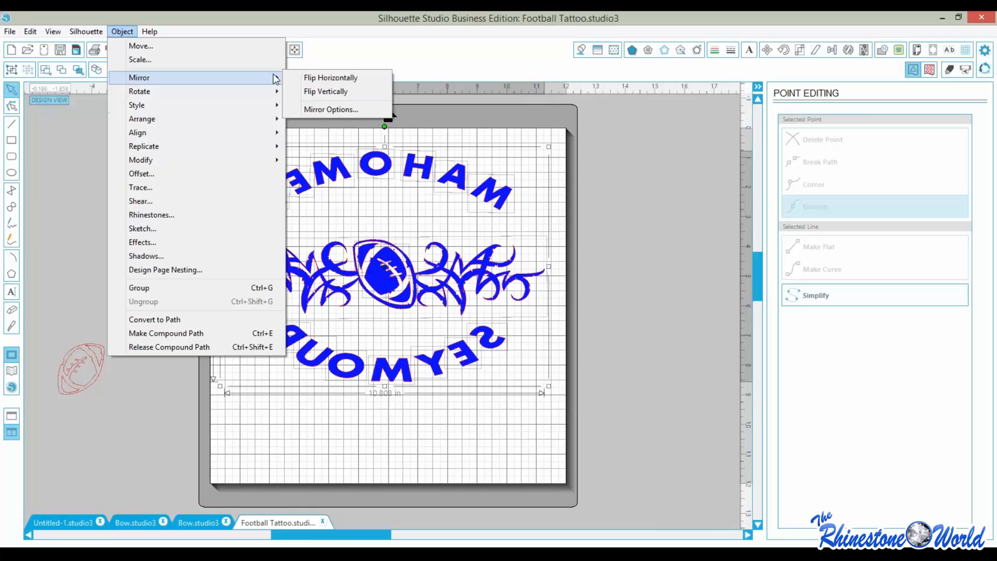
left_click(306, 78)
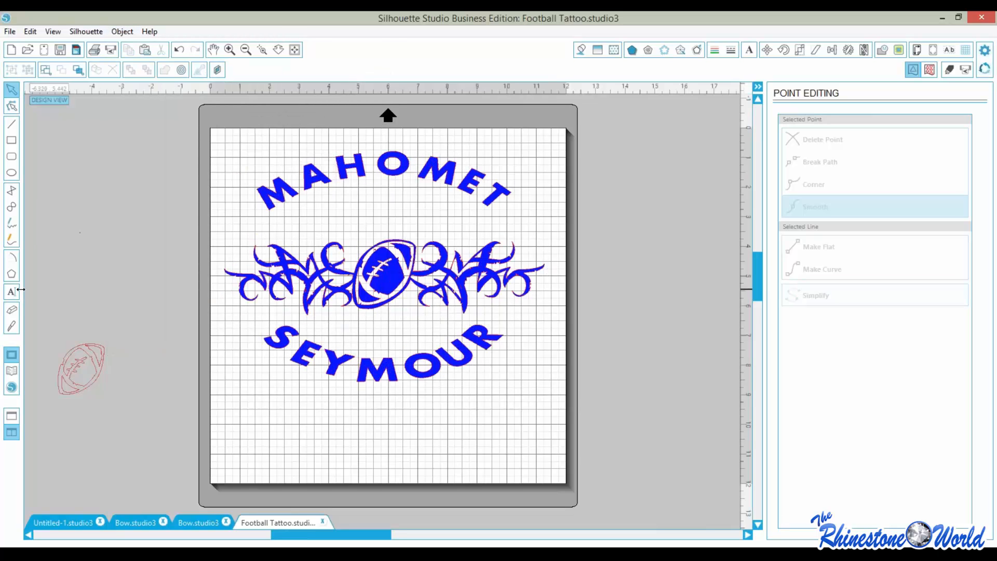
Add the text FOOTBALL in Arial Unicode MS at 72 pt below SEYMOUR
left_click(11, 292)
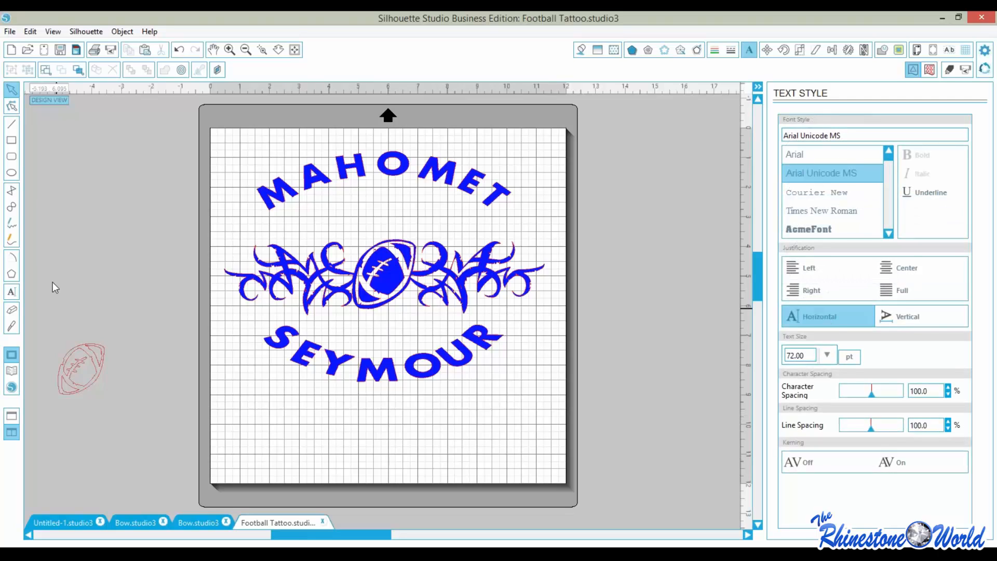
left_click(15, 293)
left_click(350, 424)
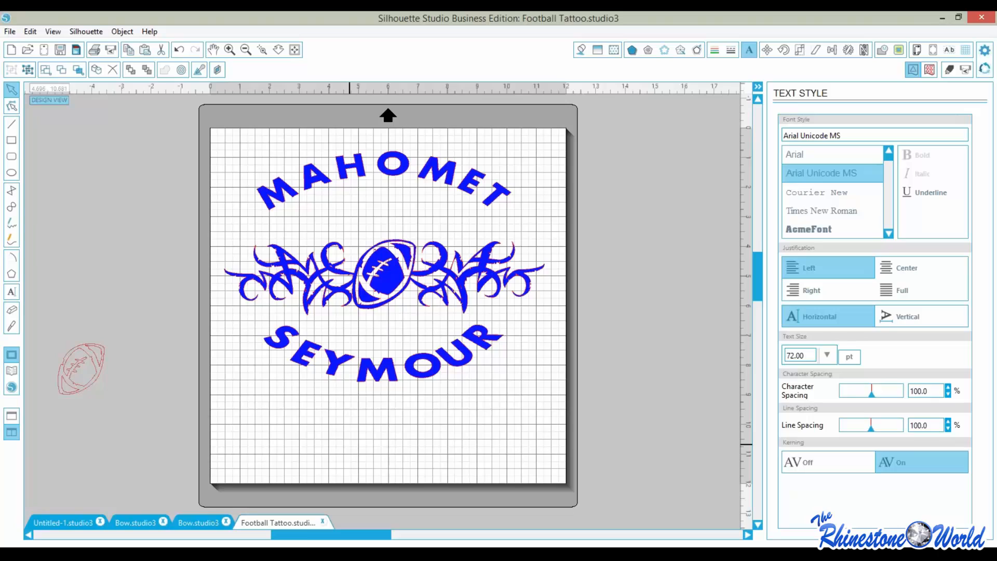
type("fOO")
key("BackSpace")
key("BackSpace")
key("BackSpace")
type("F")
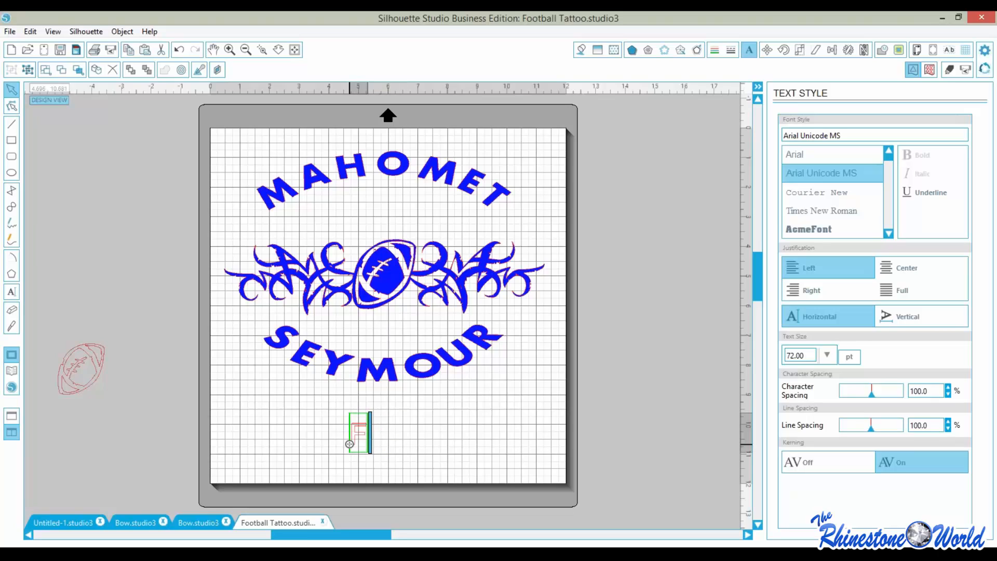
type("OOTBALL")
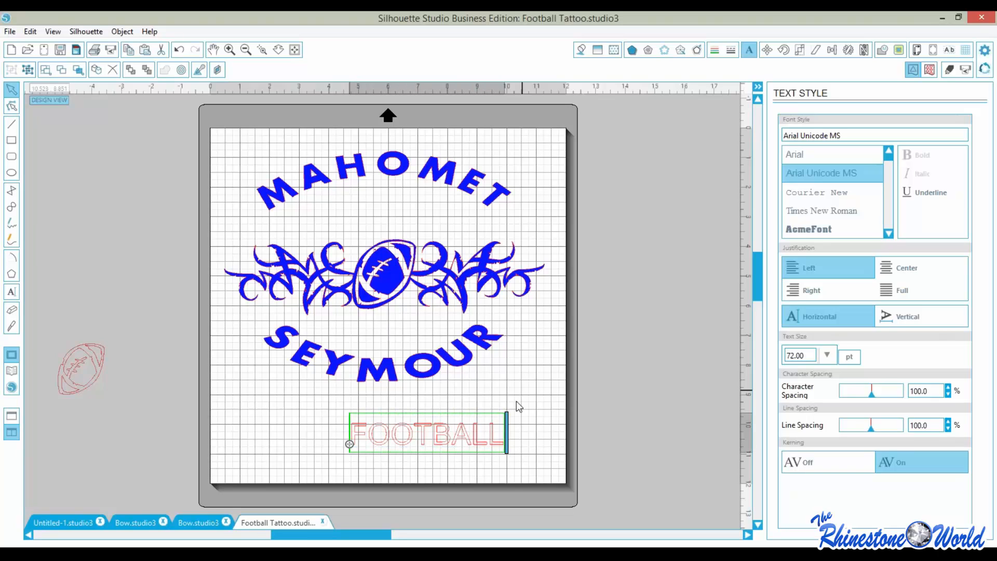
Fill the new FOOTBALL text with magenta
left_click_drag(499, 432, 349, 438)
left_click(582, 50)
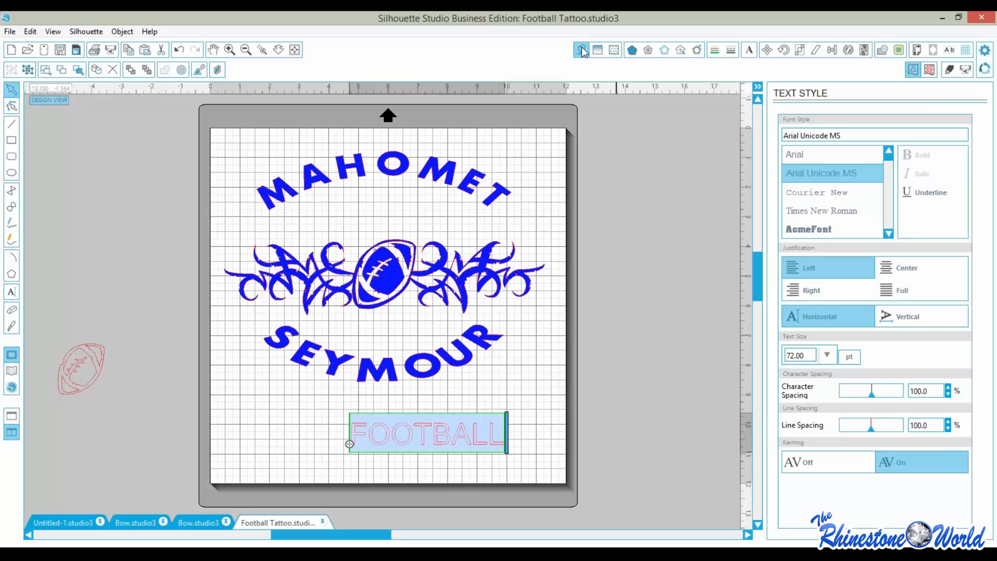
left_click(937, 167)
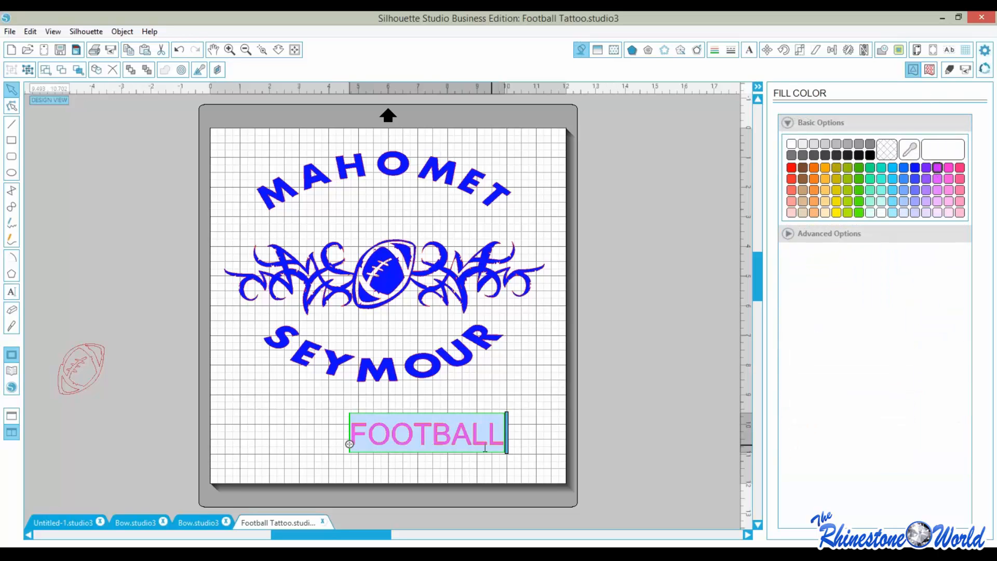
left_click(522, 391)
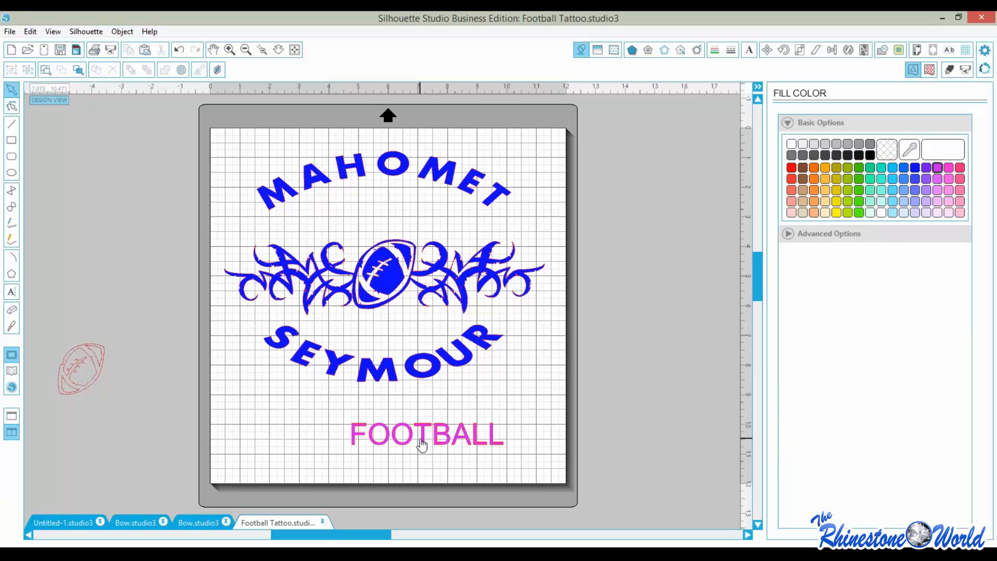
left_click(422, 445)
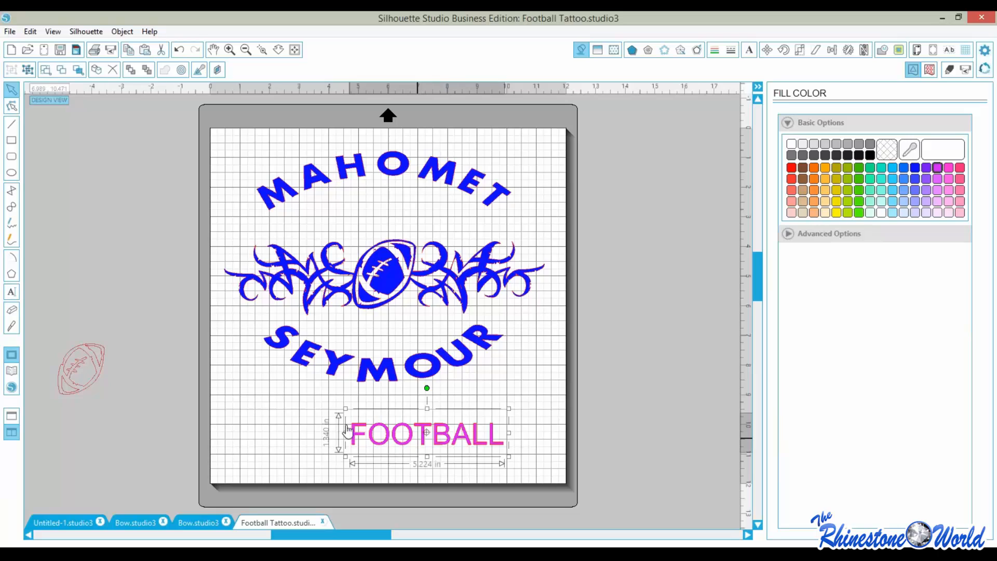
Draw a flat ellipse about 5.6 in wide over the football and shift it slightly up and left to centre it
left_click(12, 173)
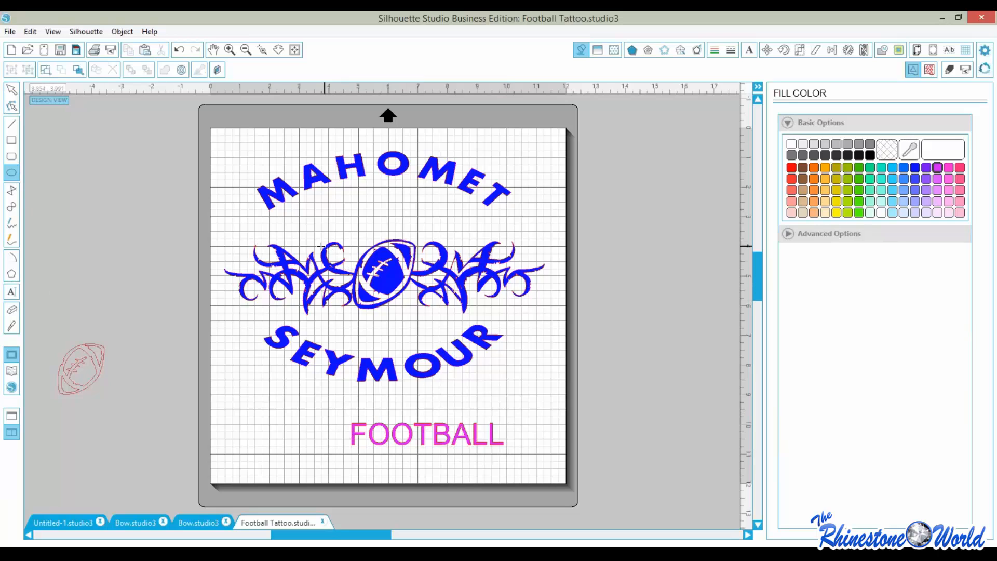
left_click_drag(310, 236, 479, 295)
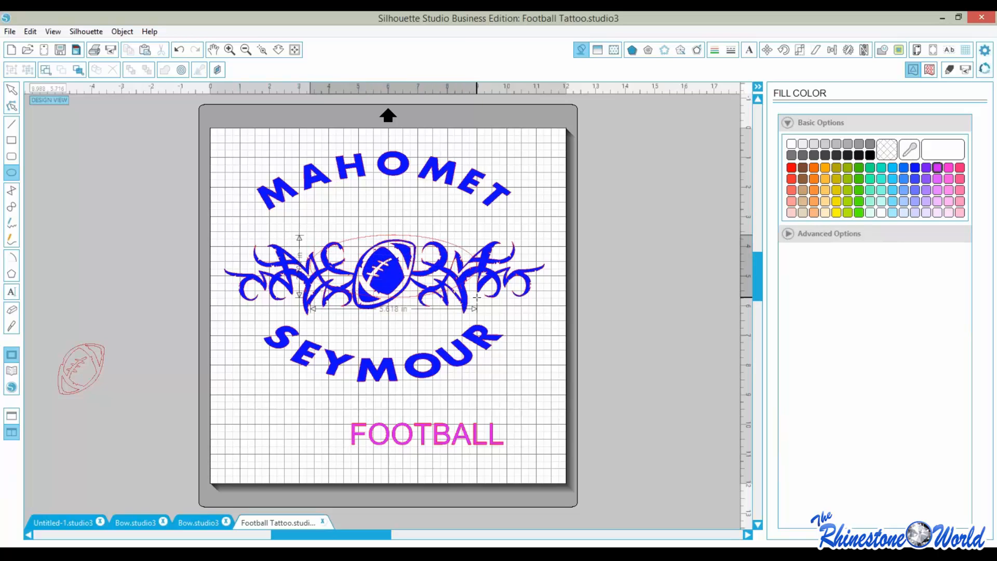
left_click(15, 90)
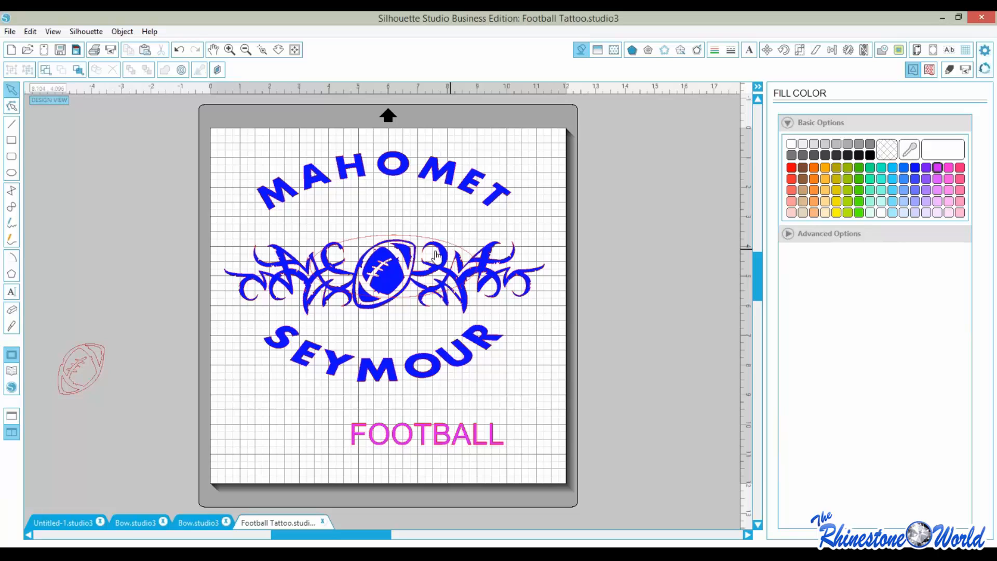
left_click(404, 228)
left_click_drag(404, 229, 398, 225)
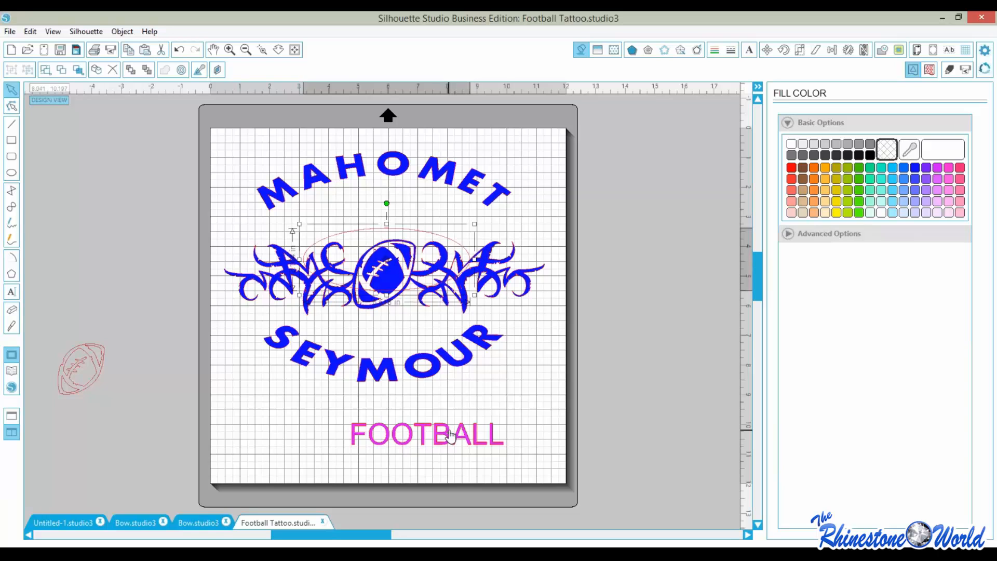
Attach the FOOTBALL text to the ellipse so it arcs above the football, and start selecting its letters
double_click(448, 437)
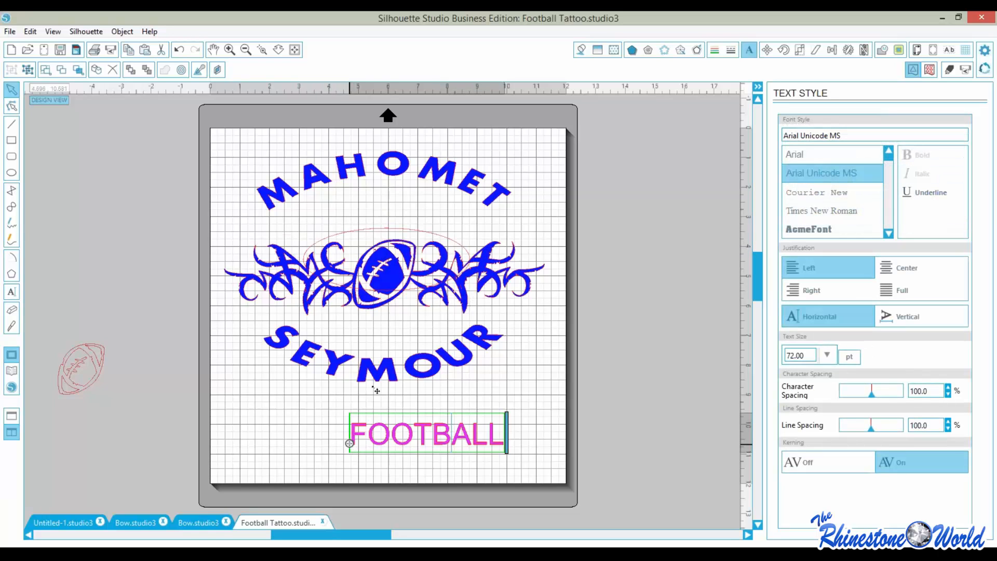
left_click_drag(350, 444, 317, 242)
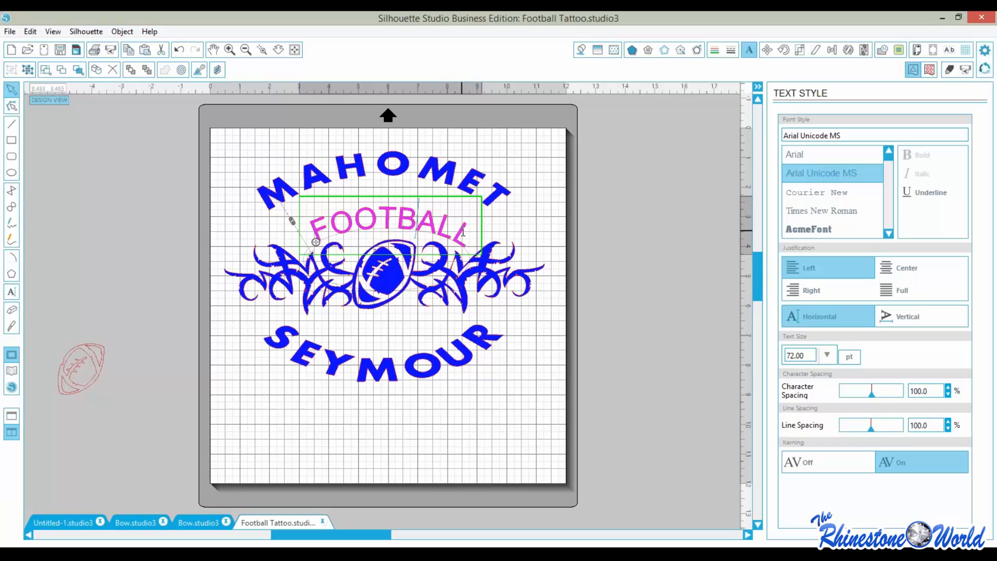
left_click_drag(463, 233, 342, 221)
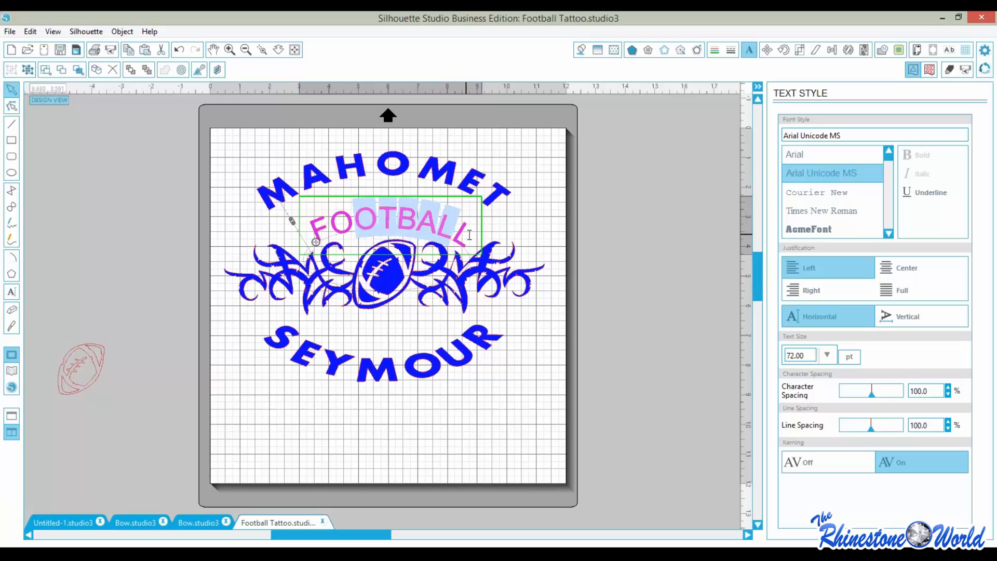
Convert the arched FOOTBALL text to a path and delete the guide ellipse it was attached to
left_click_drag(469, 235, 315, 218)
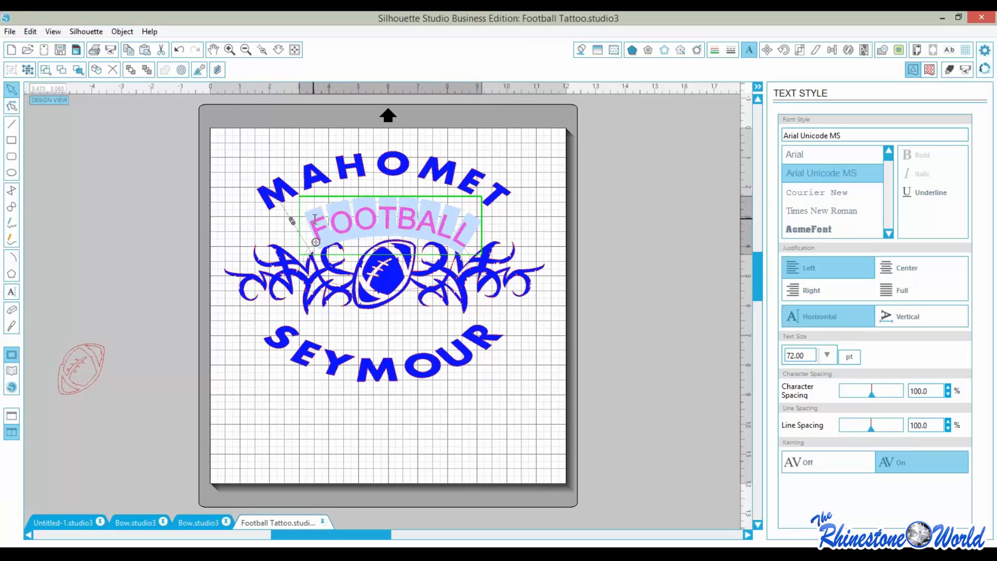
left_click(122, 31)
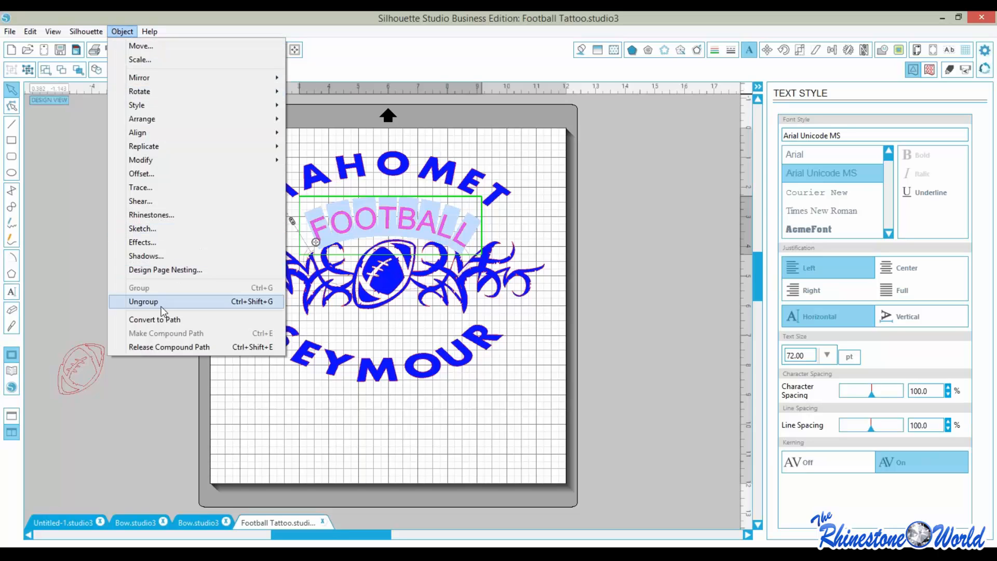
left_click(161, 319)
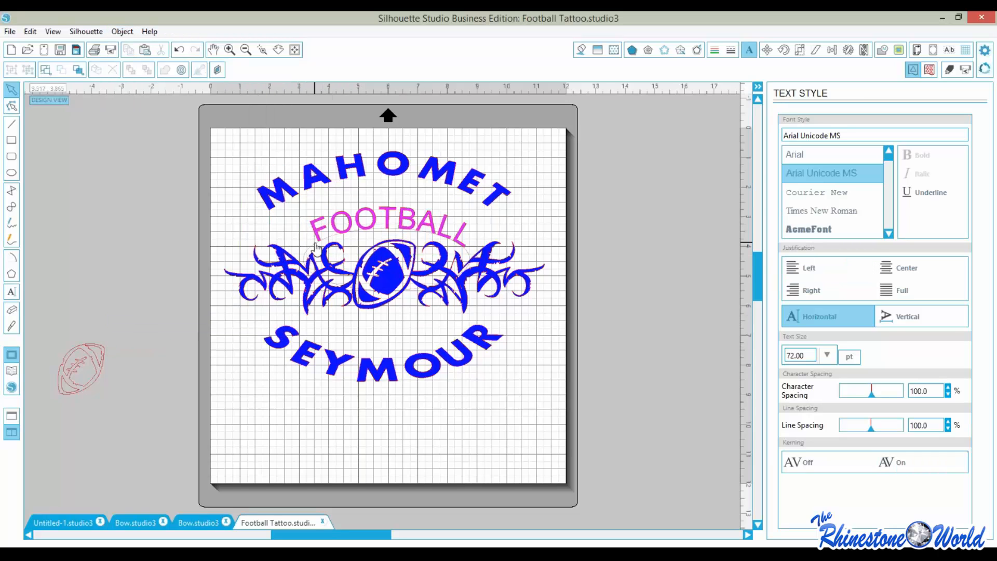
left_click(315, 243)
left_click(312, 251)
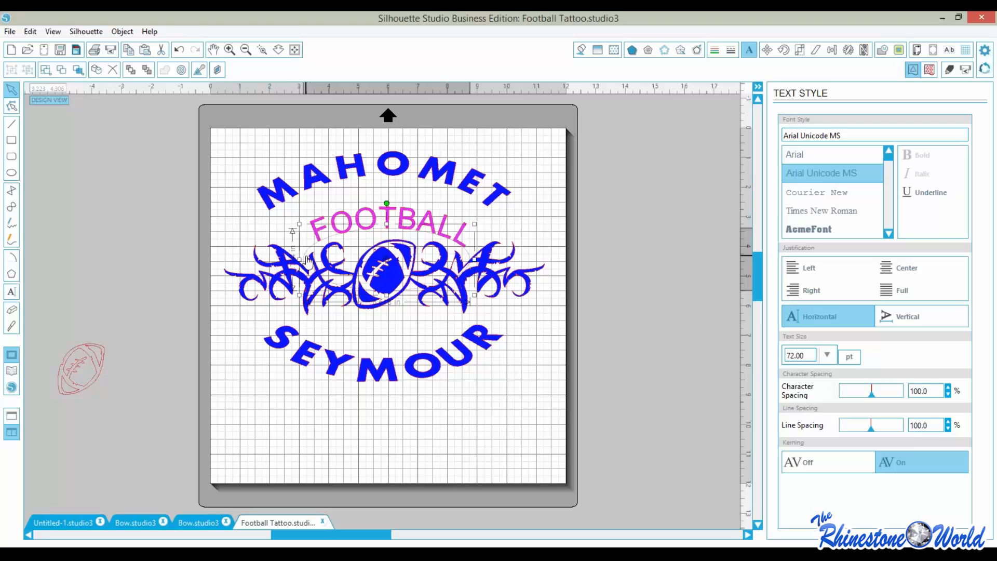
key("Delete")
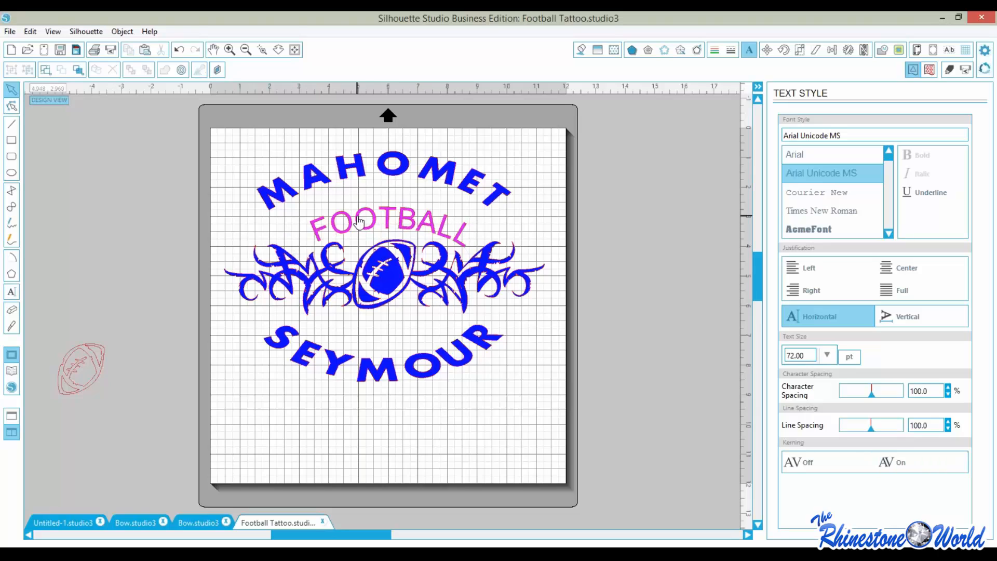
Shift the magenta FOOTBALL lettering slightly left to centre it above the football, and deselect it
left_click(357, 216)
left_click_drag(462, 257, 462, 257)
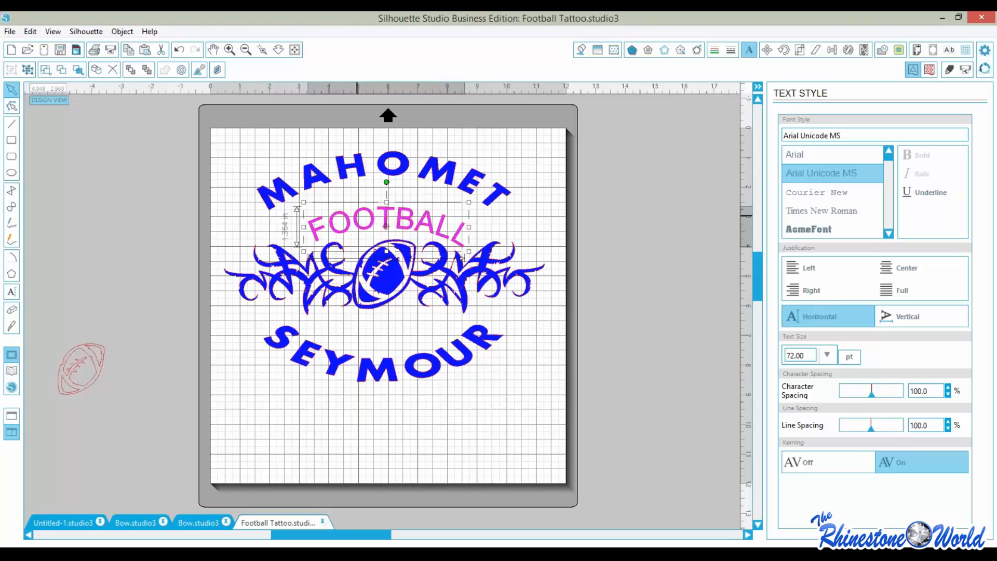
left_click_drag(497, 436, 308, 125)
left_click(337, 426)
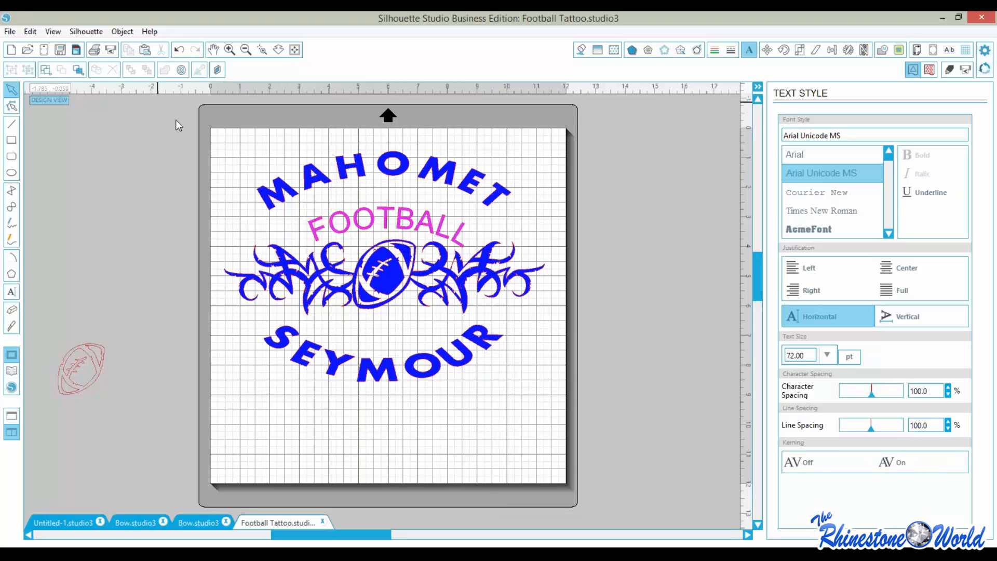
Flip the whole design on the page horizontally, including MAHOMET, FOOTBALL, the football tattoo and SEYMOUR, and deselect it
left_click_drag(210, 121, 285, 314)
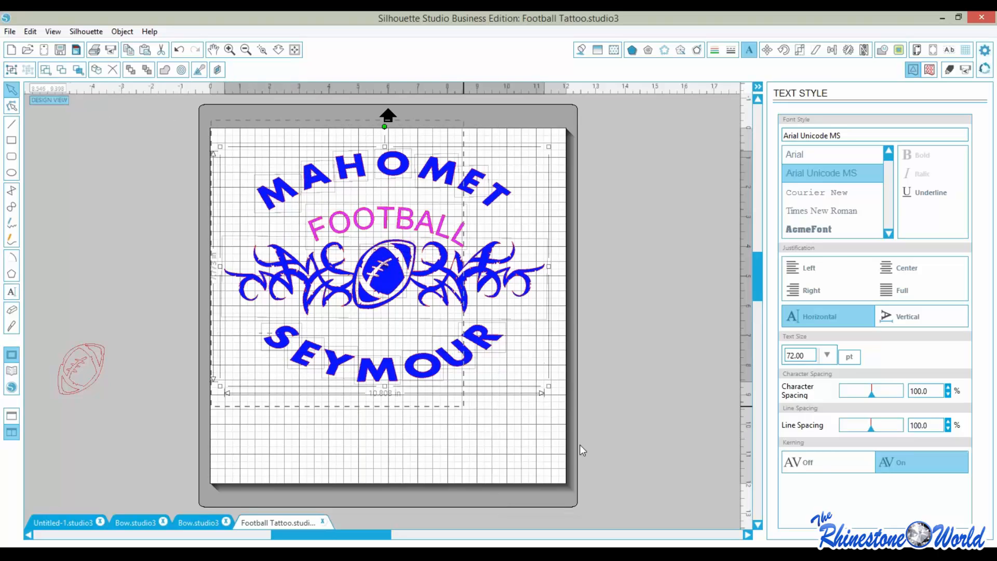
left_click(121, 31)
mouse_move(156, 80)
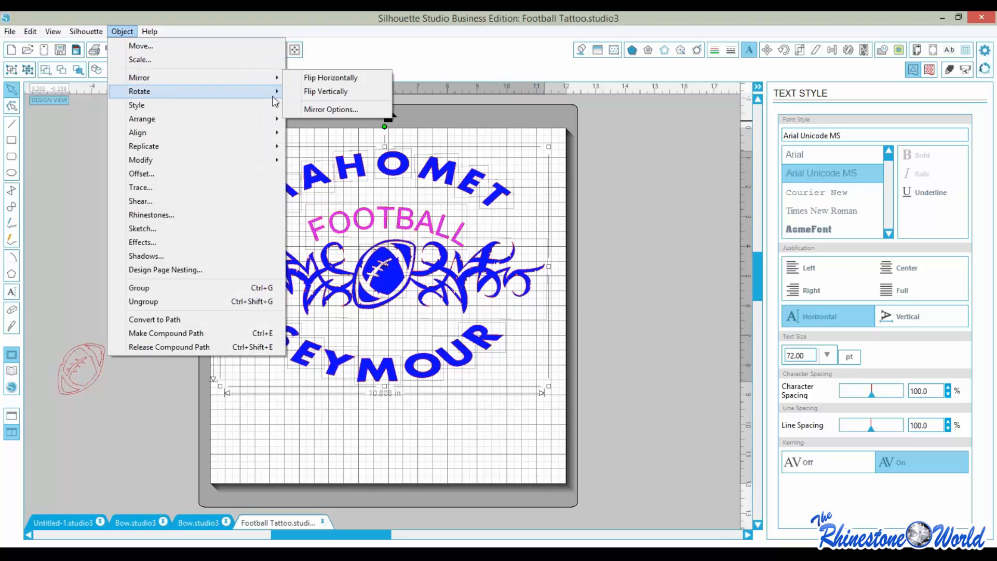
left_click(301, 78)
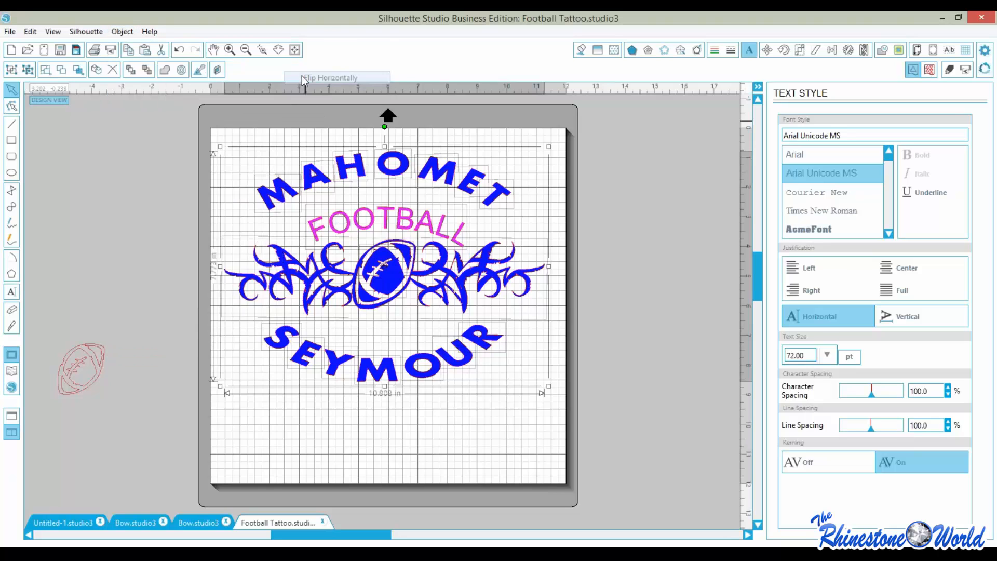
left_click(415, 435)
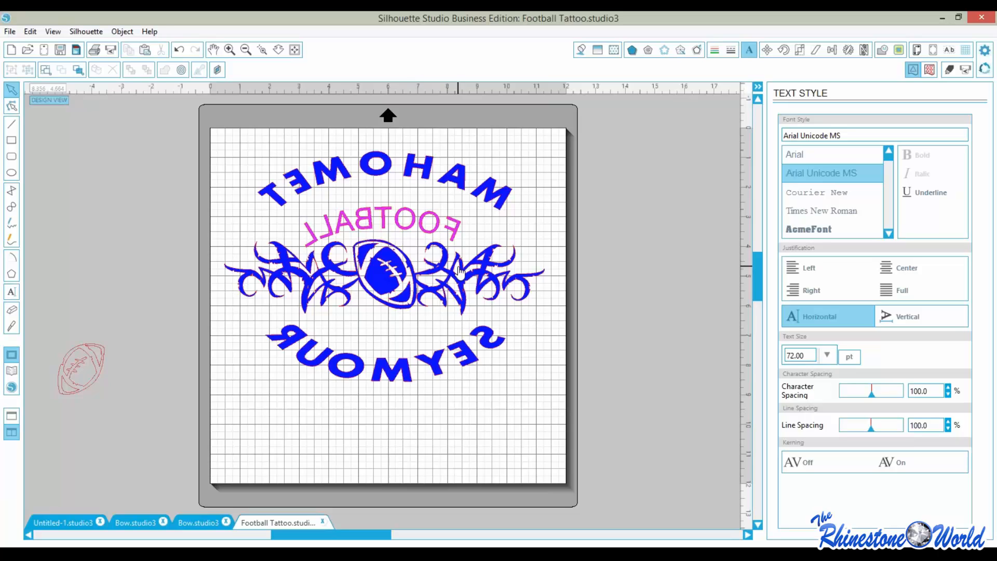